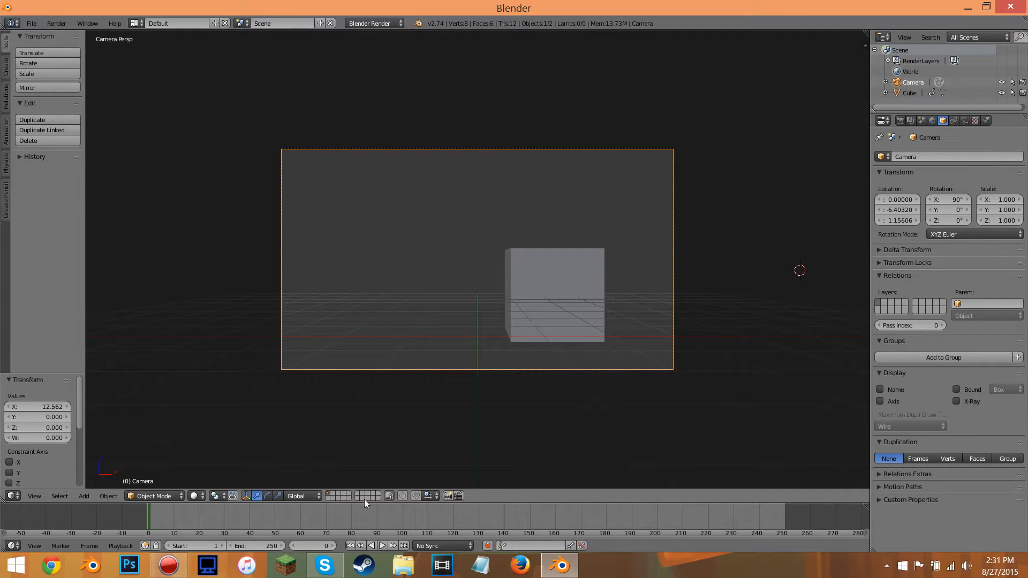
Play back the existing cube animation, stop it, and delete the animated cube
left_click(381, 546)
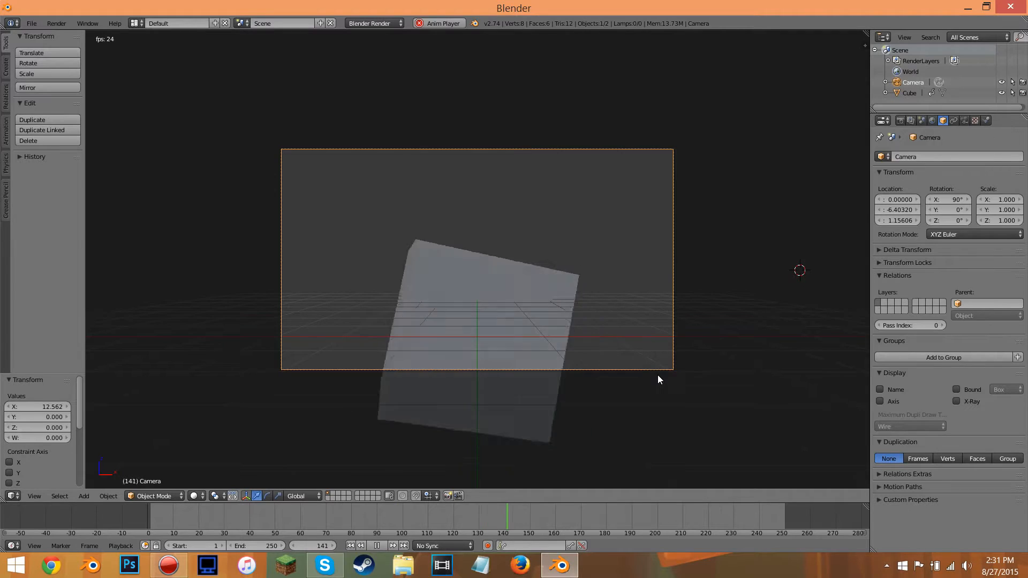
left_click(378, 546)
right_click(361, 310)
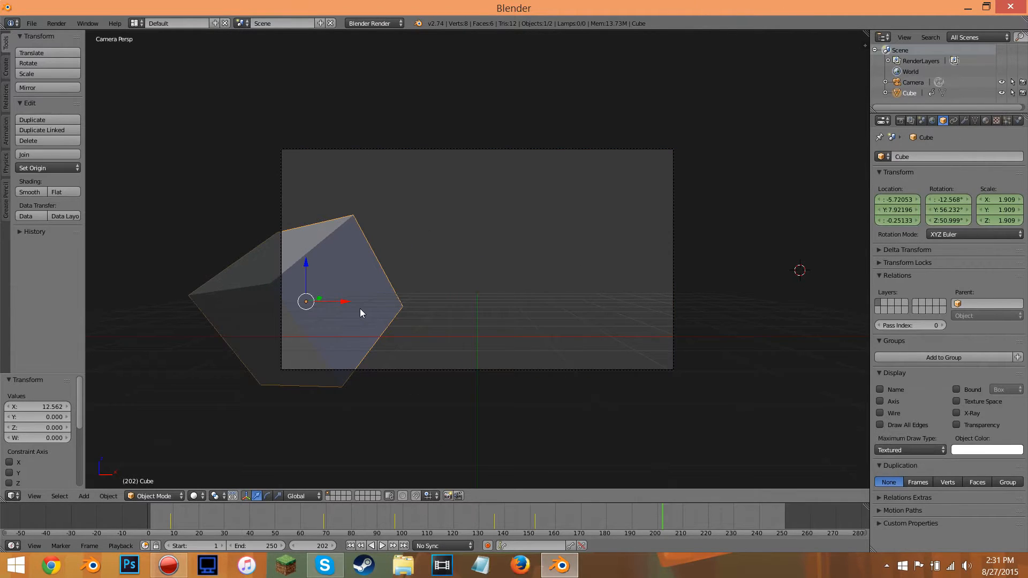
key("x")
left_click(361, 310)
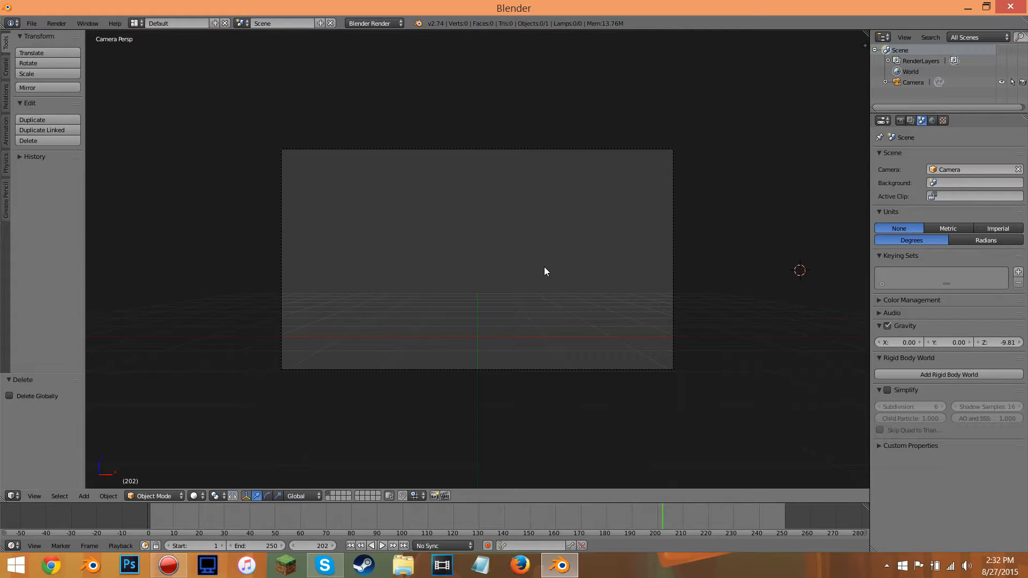
Start appending from a library and browse to CraftSized_Minecraft_Rig.blend in the Minecraft Rig folder under Characters
left_click(32, 24)
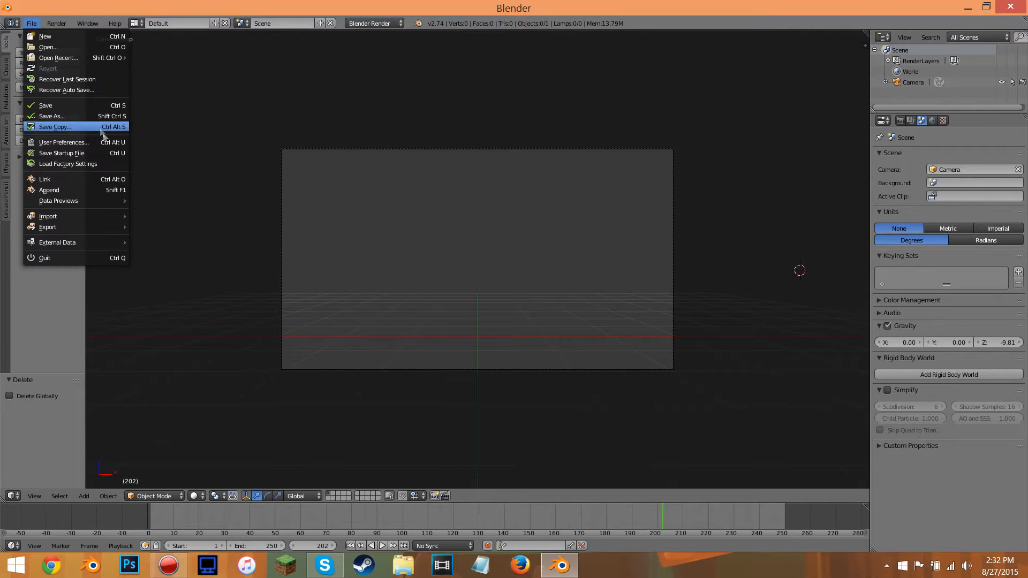
left_click(92, 191)
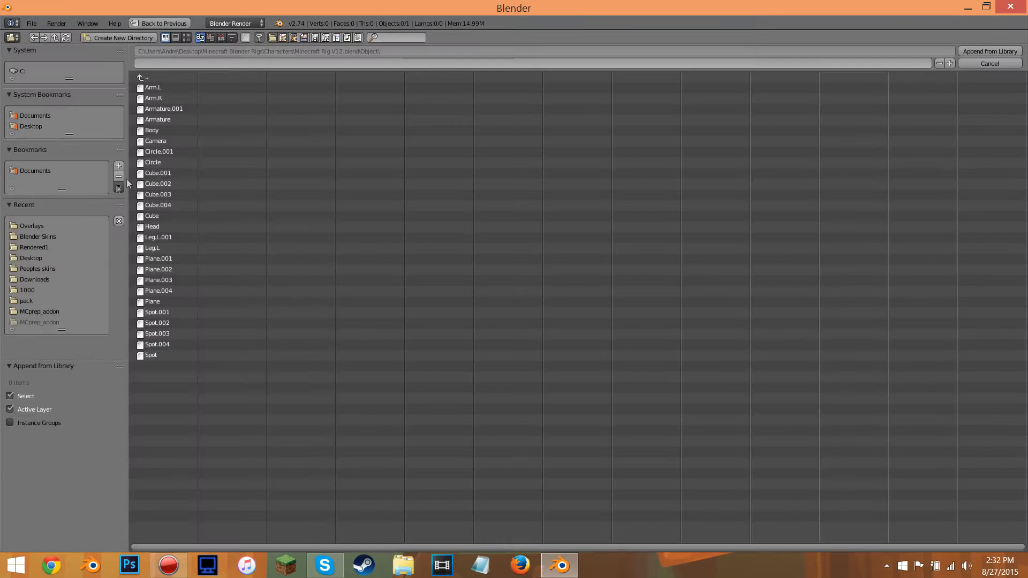
left_click(159, 79)
left_click(158, 80)
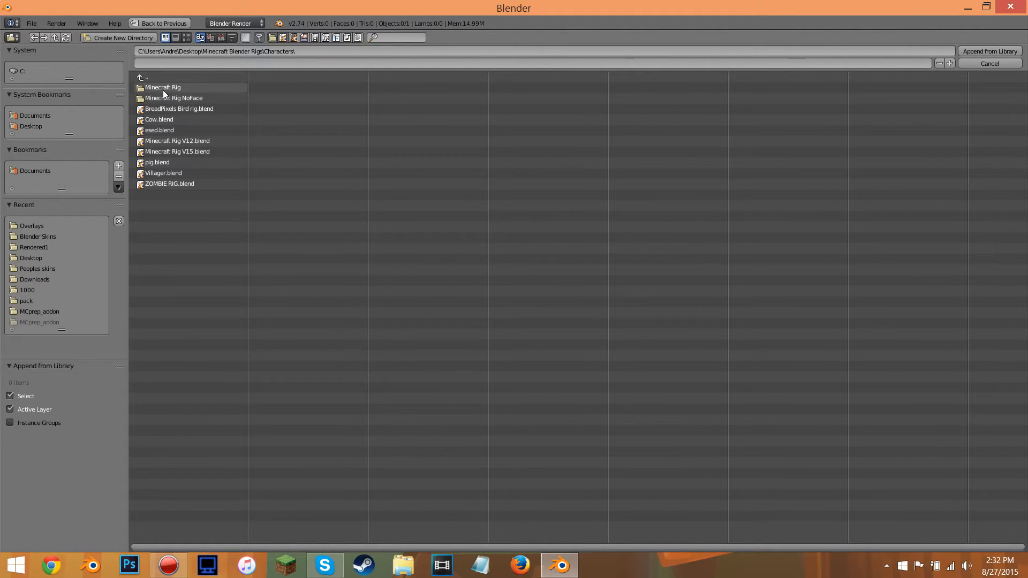
left_click(152, 76)
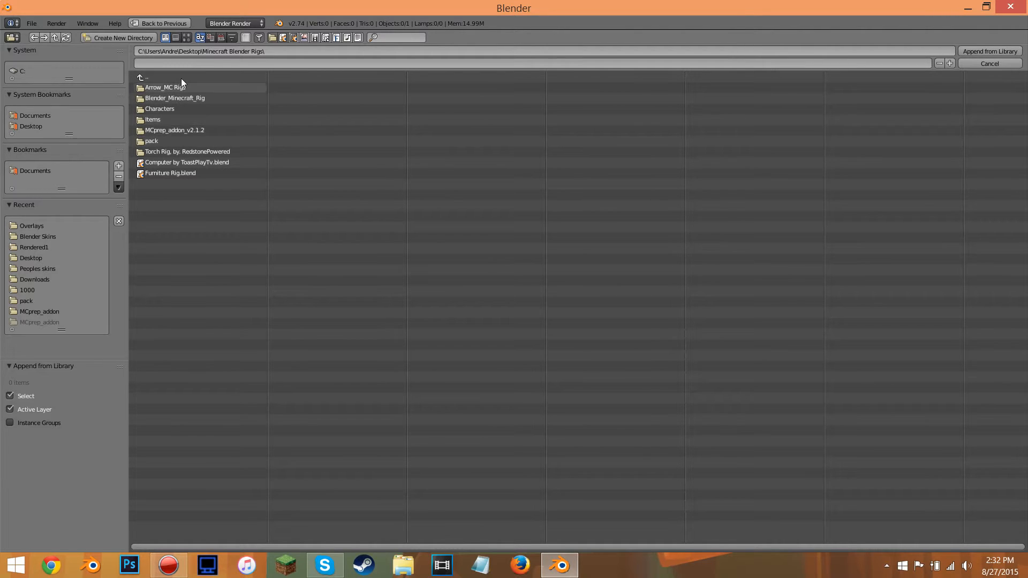
left_click(188, 108)
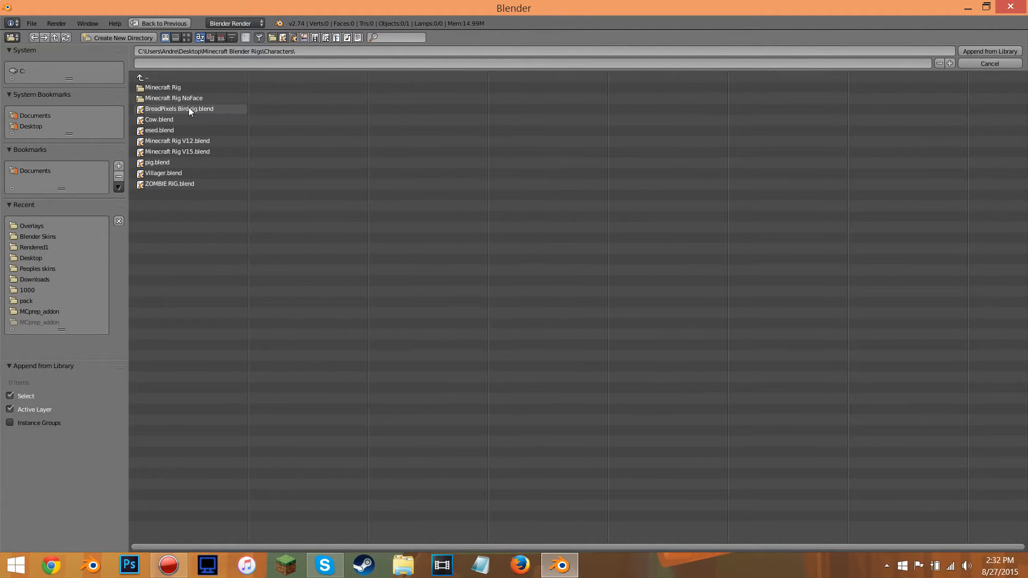
left_click(197, 88)
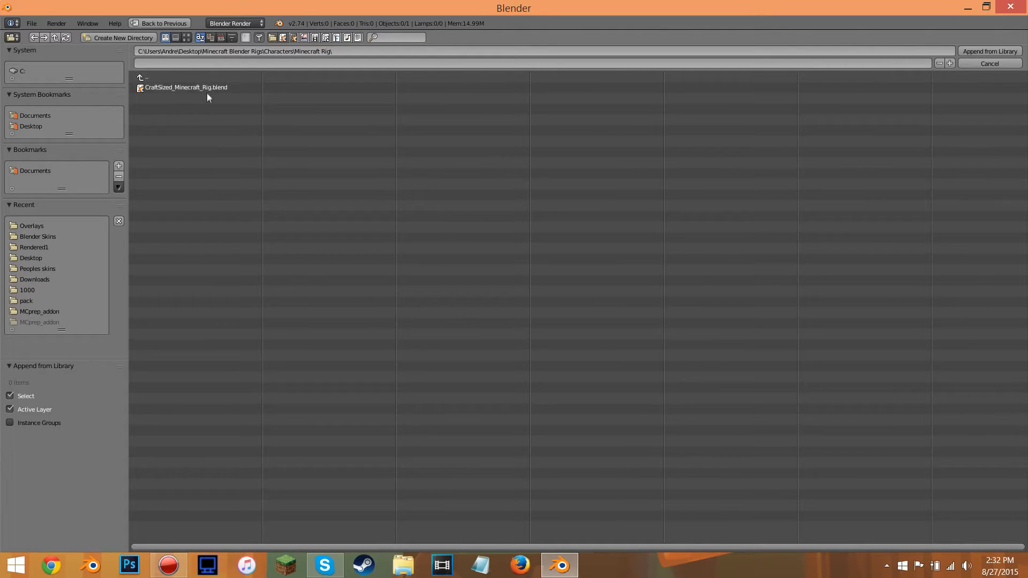
left_click(207, 88)
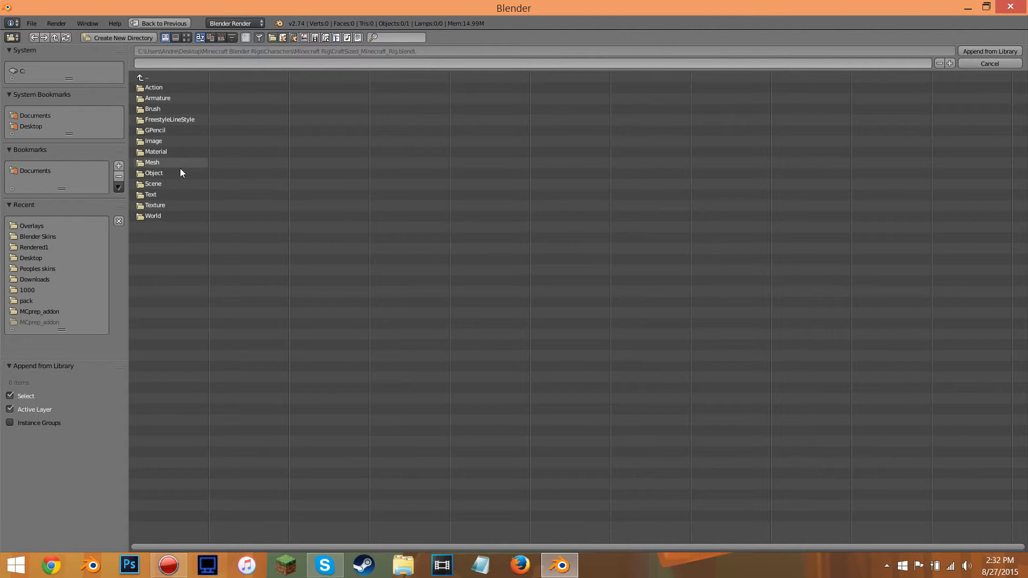
Append every item in the rig file's Object folder to the scene
left_click(160, 172)
left_click_drag(220, 531, 171, 76)
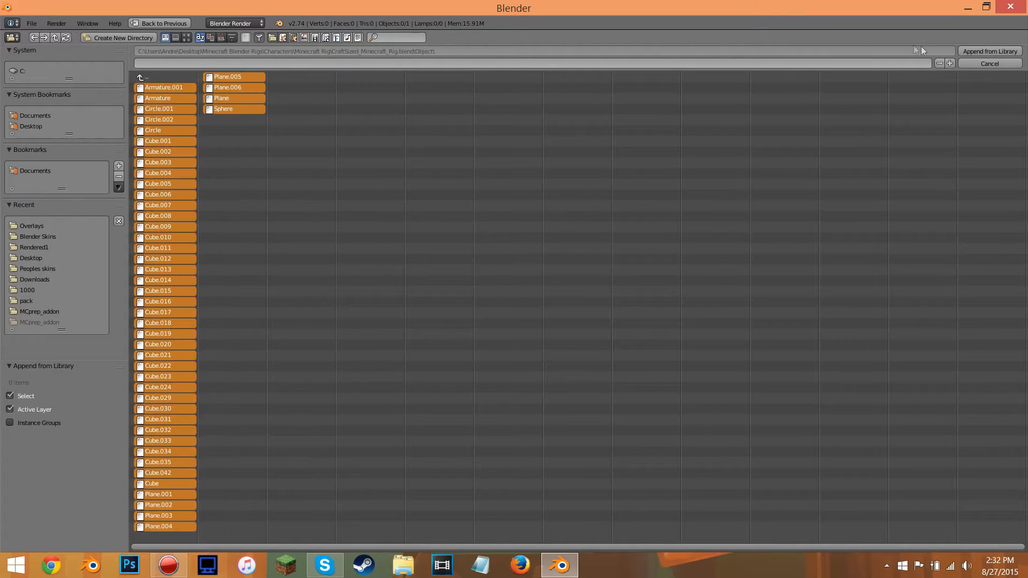
left_click(988, 52)
scroll(603, 220, "up", 2)
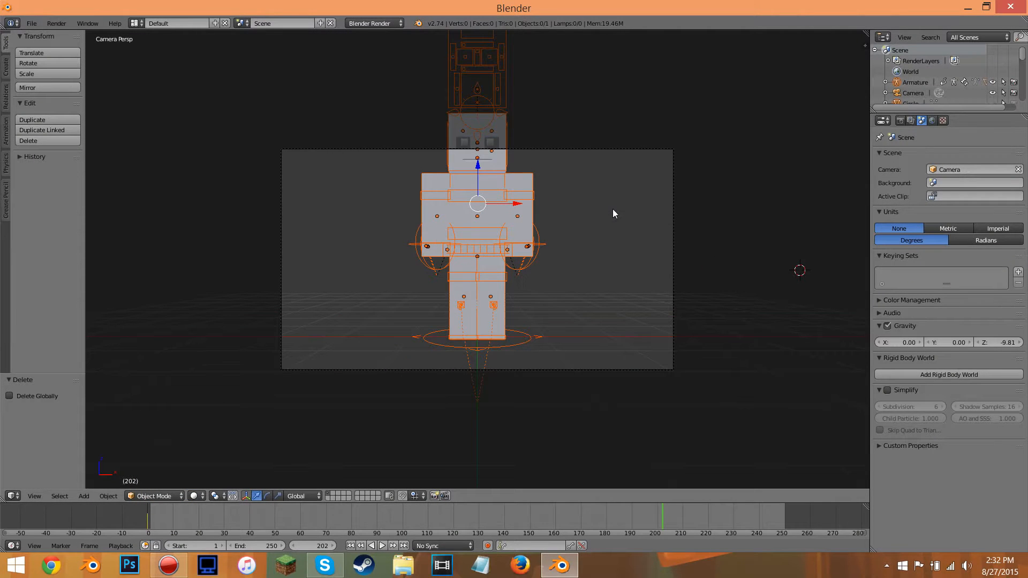
key("s")
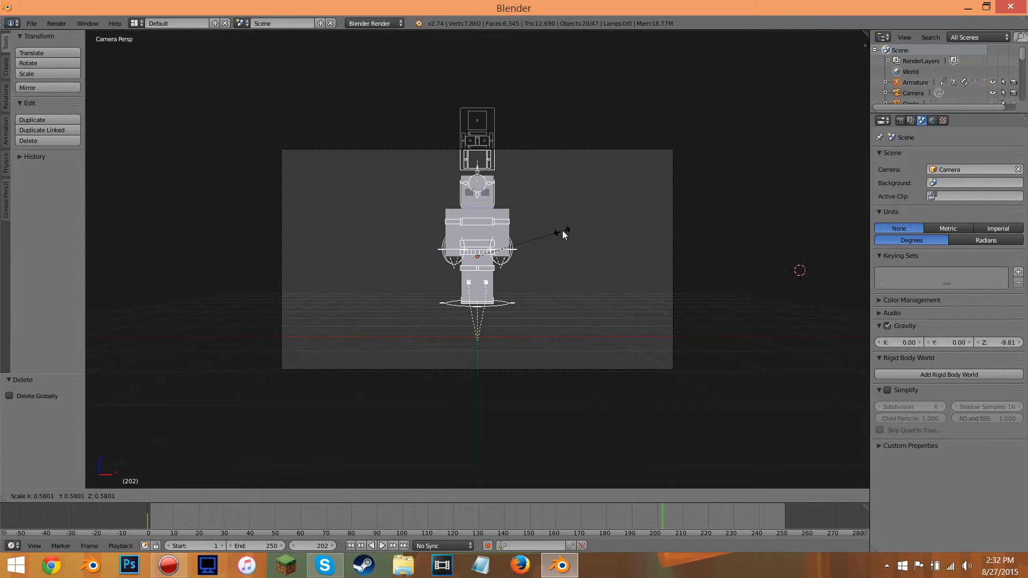
left_click(626, 190)
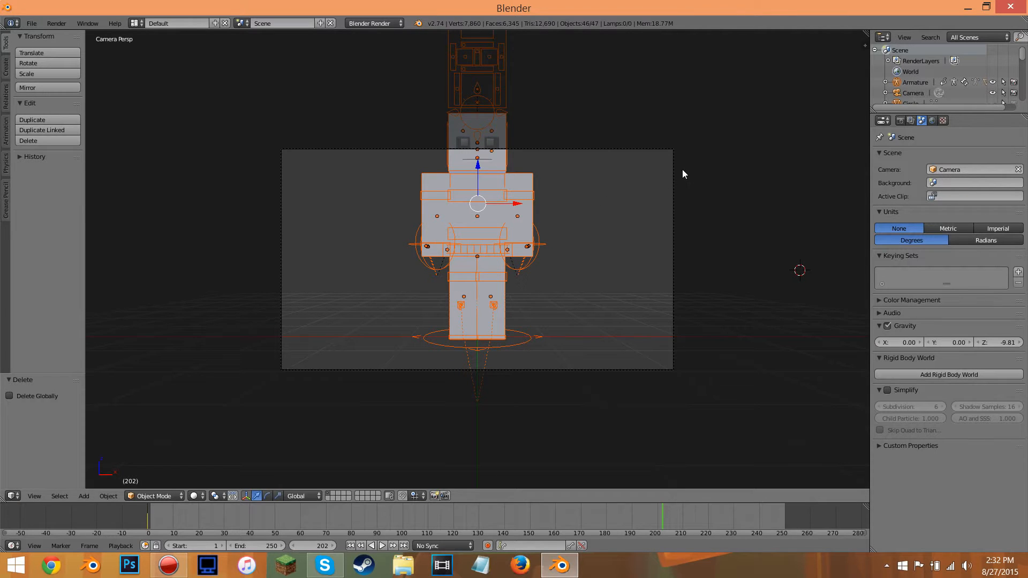
Select the character's main armature by its base ring and switch it to Pose Mode
right_click(504, 348)
left_click(193, 497)
left_click(180, 496)
left_click(169, 473)
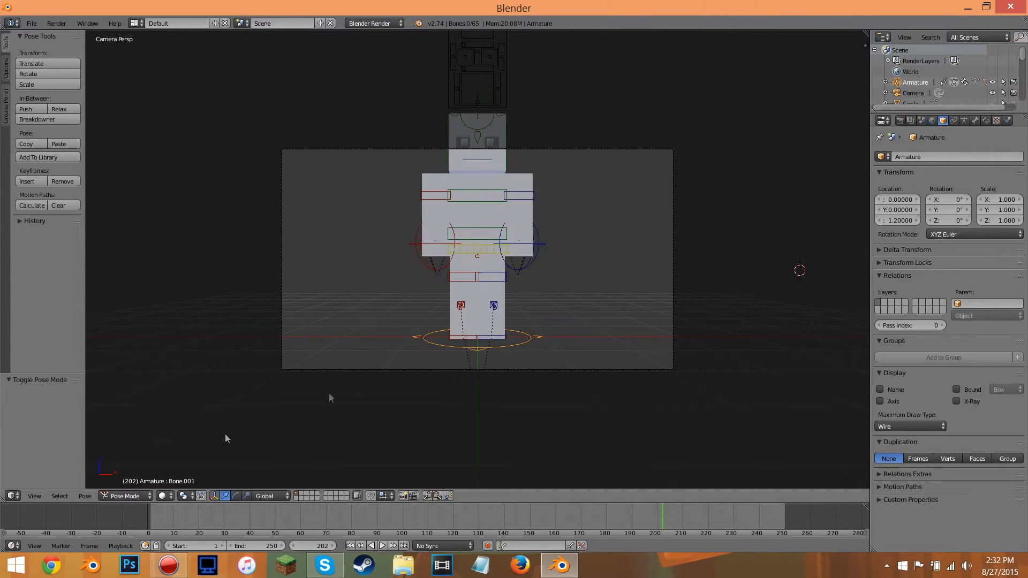
Move the camera back from the character by about 1.86 units along the Y axis
right_click(570, 369)
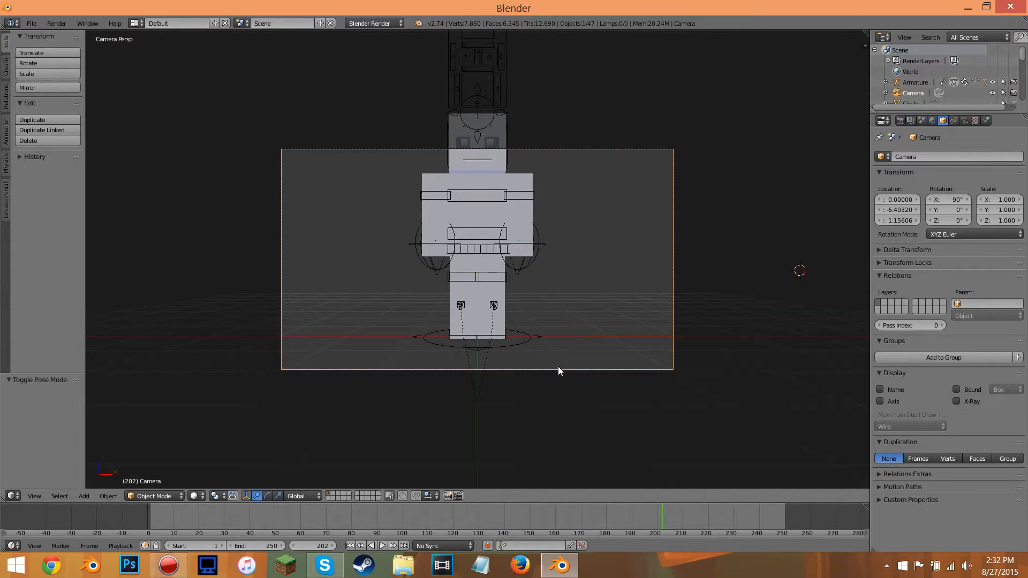
key("g")
key("y")
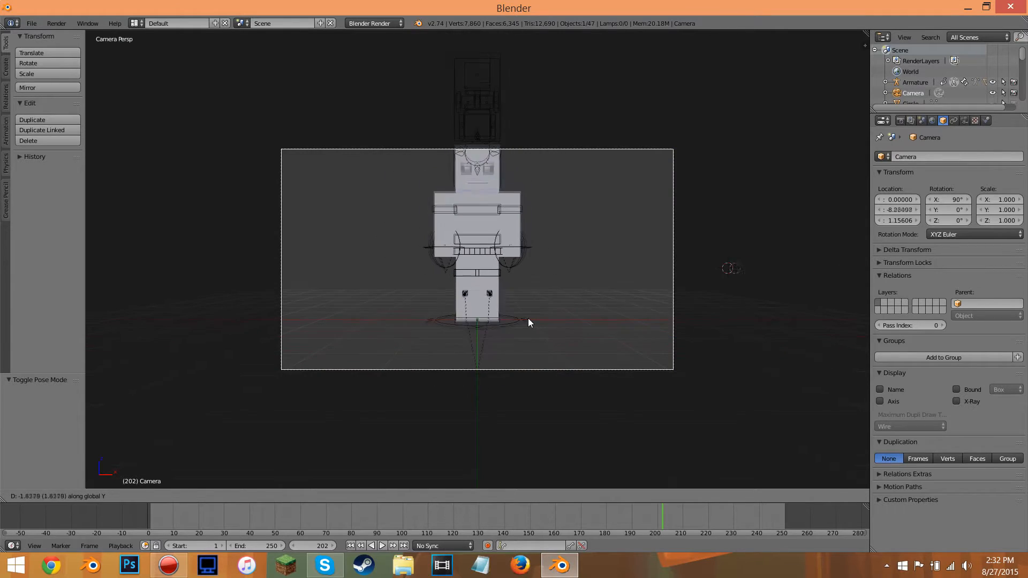
left_click(528, 318)
key("s")
key("z")
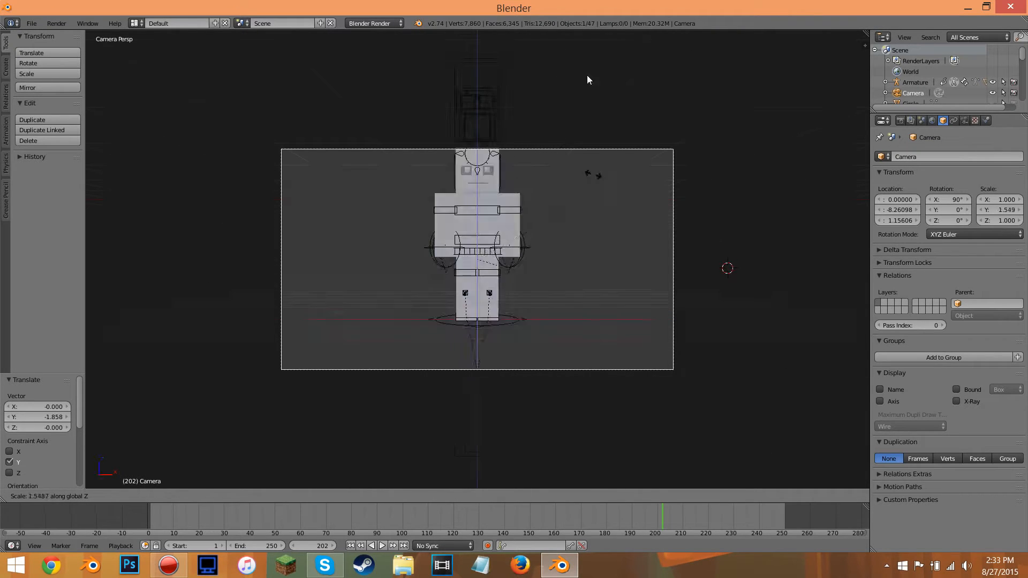
key("Escape")
Raise the camera by about 0.37 units along the Z axis to frame the whole character
key("g")
key("z")
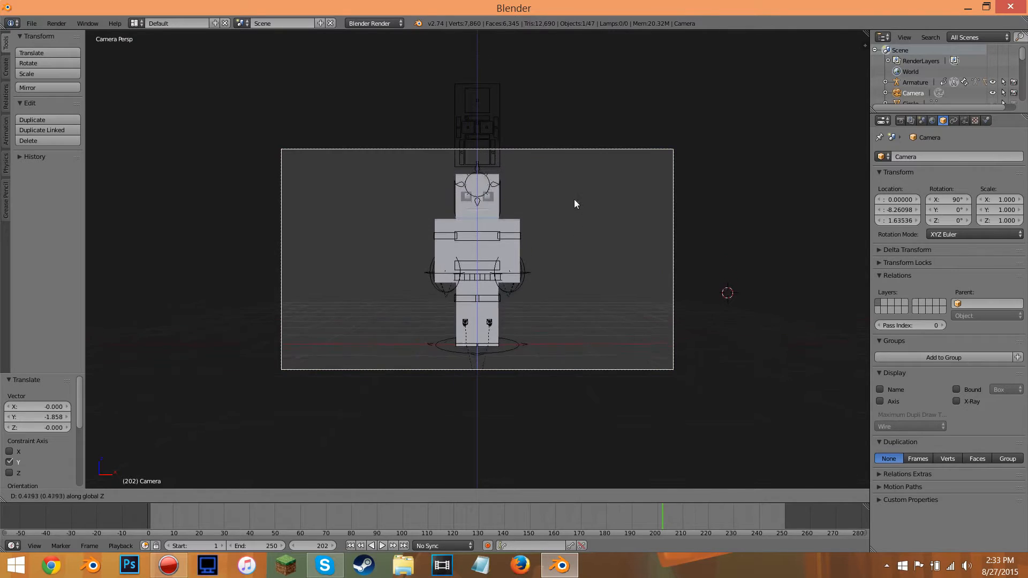
left_click(574, 220)
Select the rig's base ring and try moving the hand control bones of both arms, cancelling each move
right_click(512, 346)
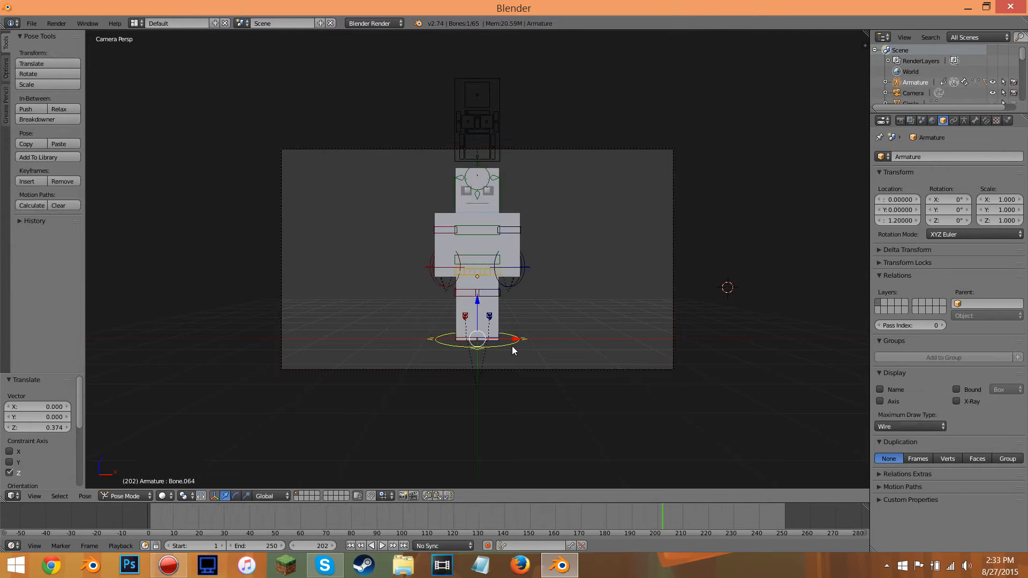
scroll(541, 273, "up", 3)
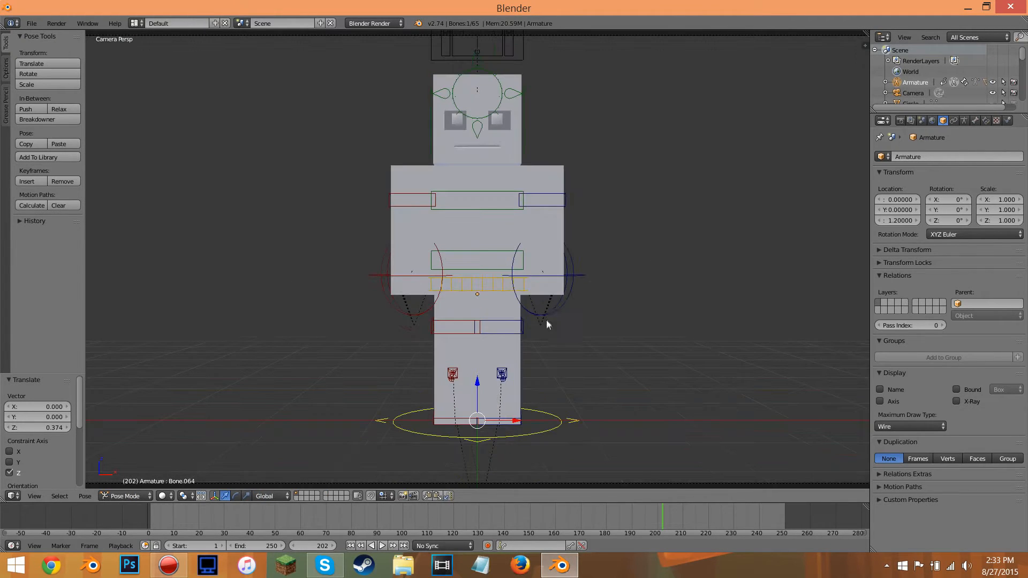
right_click(546, 319)
key("g")
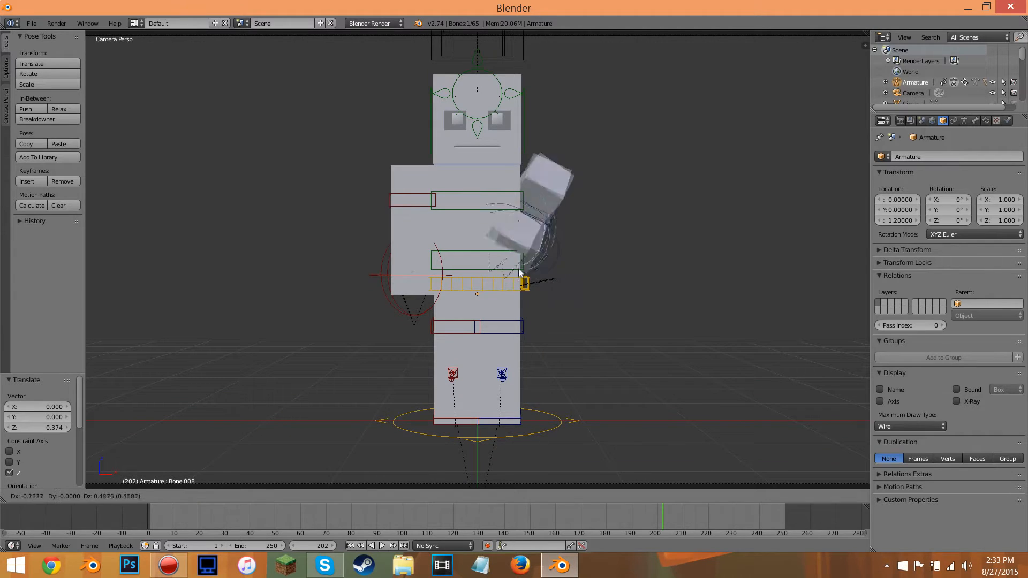
right_click(603, 314)
key("g")
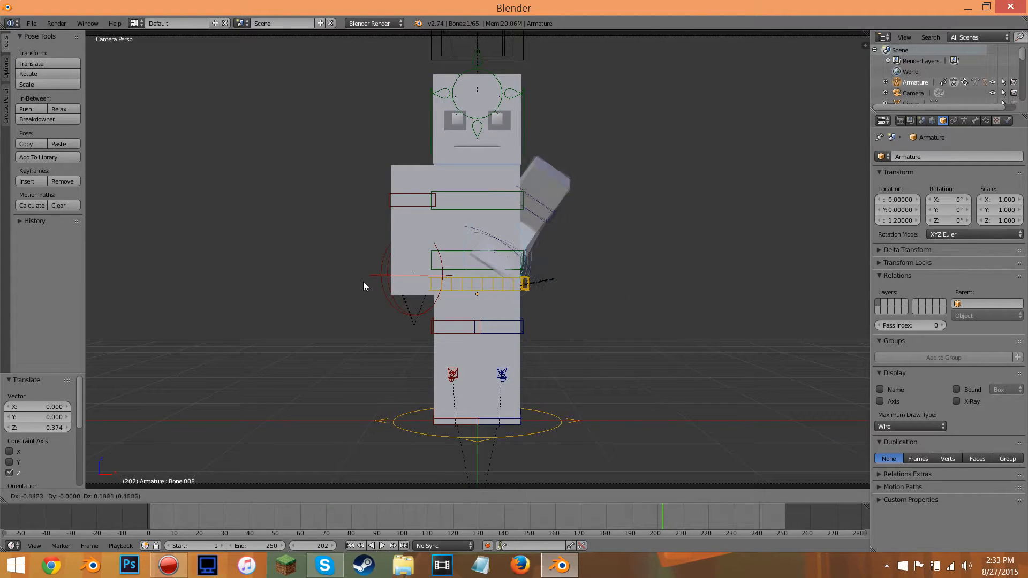
right_click(380, 295)
right_click(385, 304)
key("g")
key("Escape")
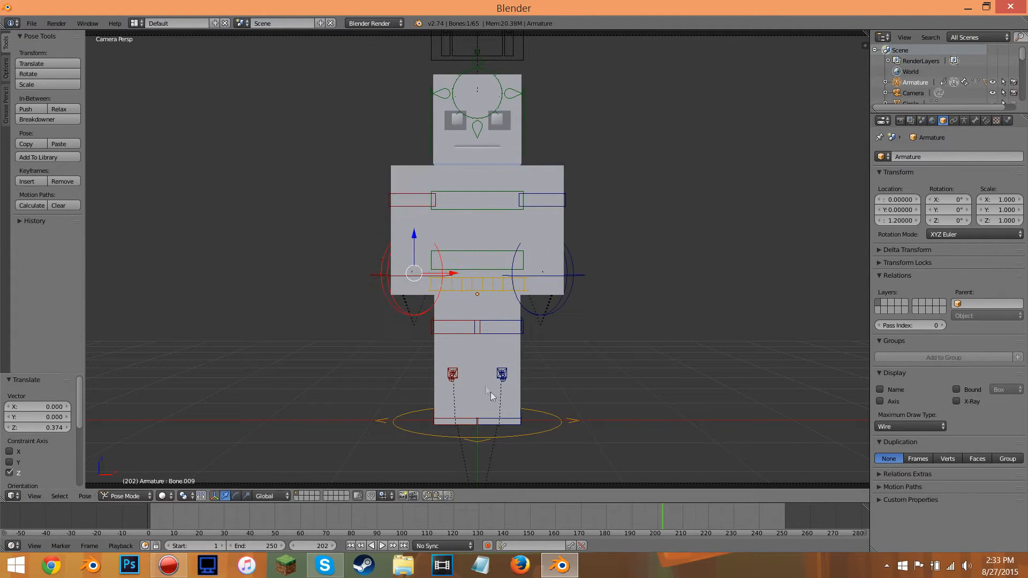
Try moving a foot control bone and the waist control bone, cancelling each move
right_click(519, 425)
key("g")
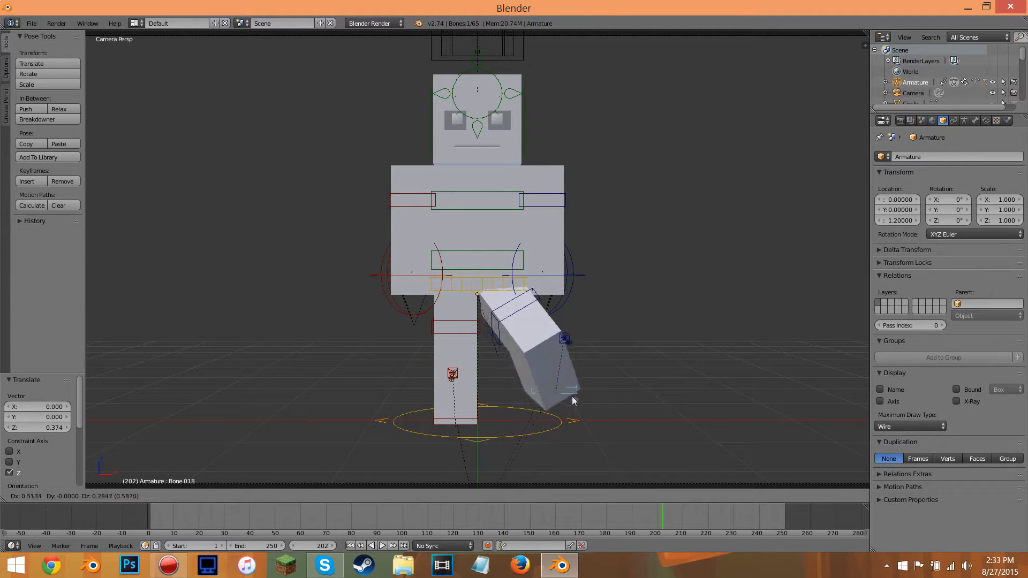
key("Escape")
right_click(493, 284)
key("g")
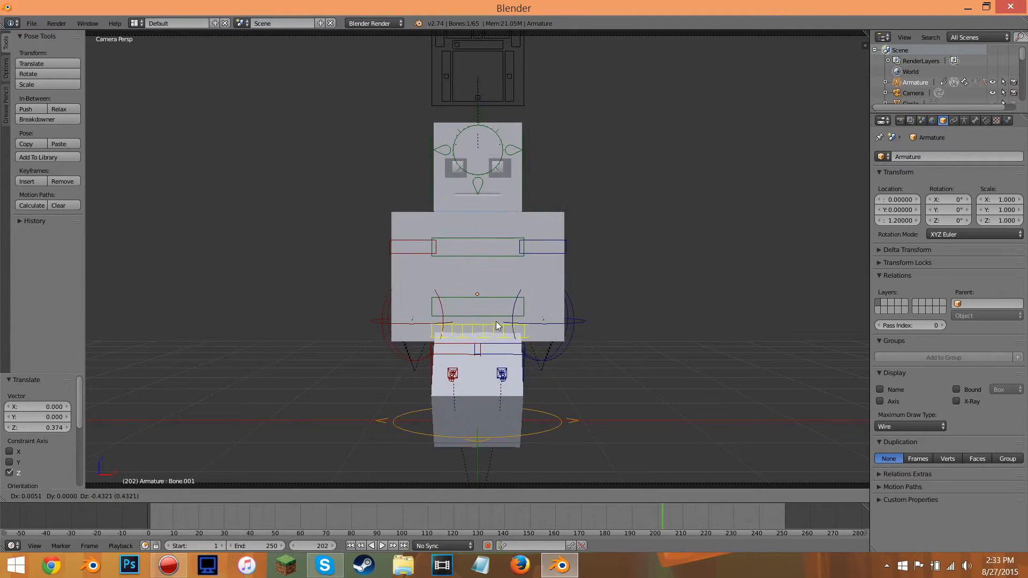
right_click(505, 197)
Try rotating the head bone and moving the control bone around the head, cancelling each transform
right_click(488, 115)
key("r")
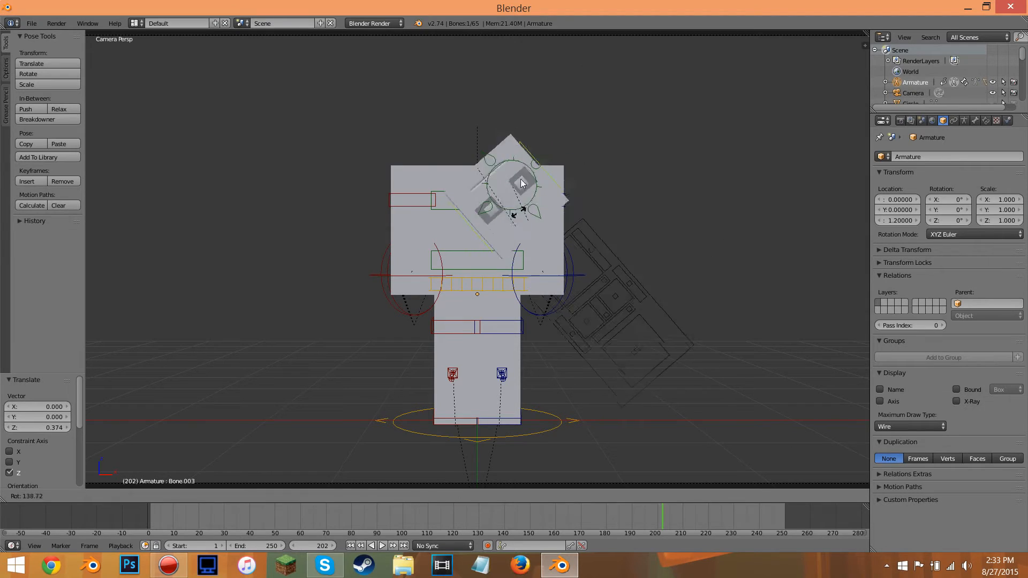
right_click(519, 97)
right_click(518, 96)
key("g")
right_click(538, 111)
Select the armature inside the facial control panel above the head and switch it to Pose Mode
scroll(546, 113, "up", 1)
scroll(509, 104, "down", 2)
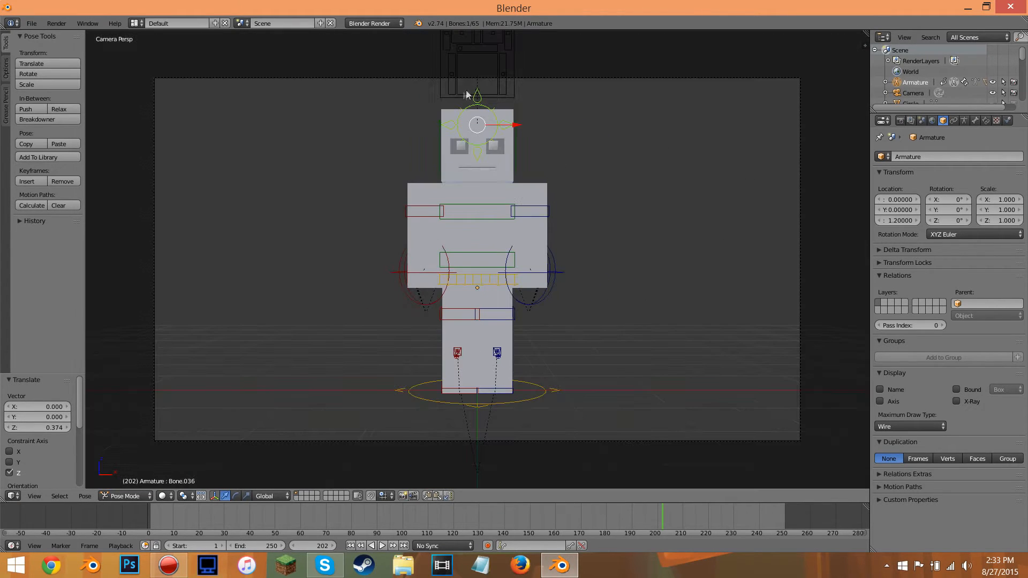
right_click(507, 70)
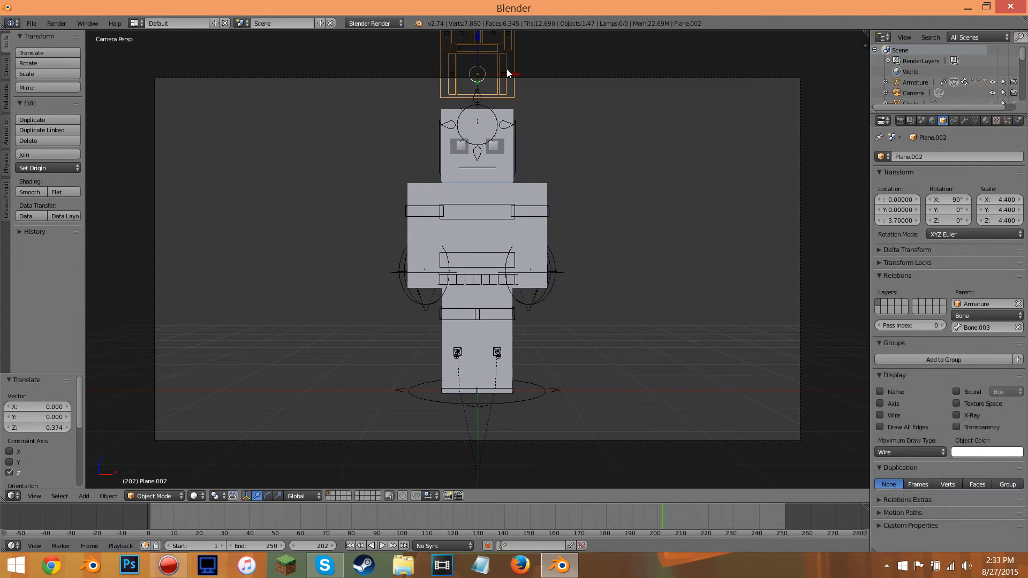
right_click(504, 77)
right_click(504, 80)
key("ctrl+Tab")
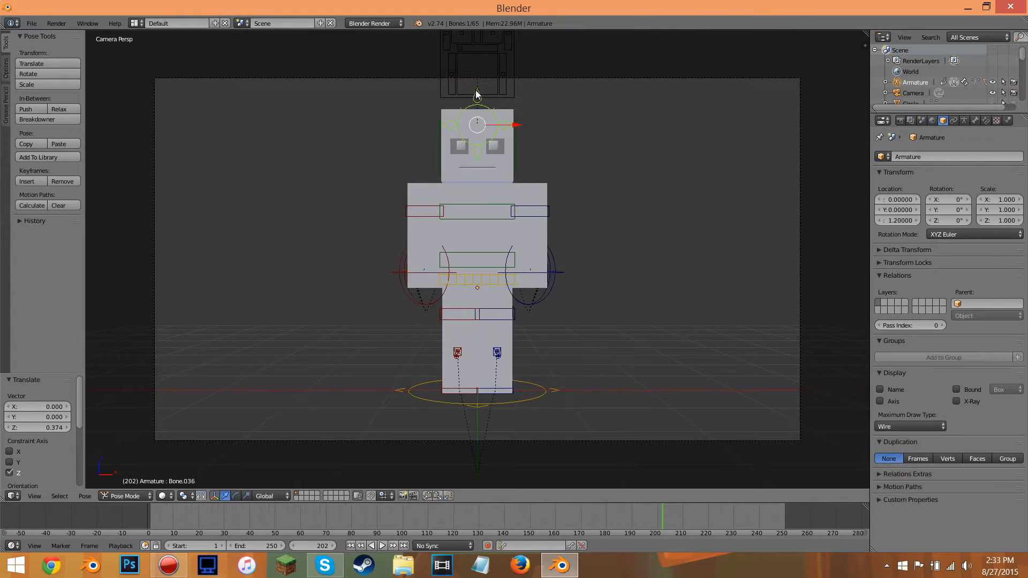
right_click(462, 47)
right_click(464, 47)
left_click(161, 496)
left_click(161, 460)
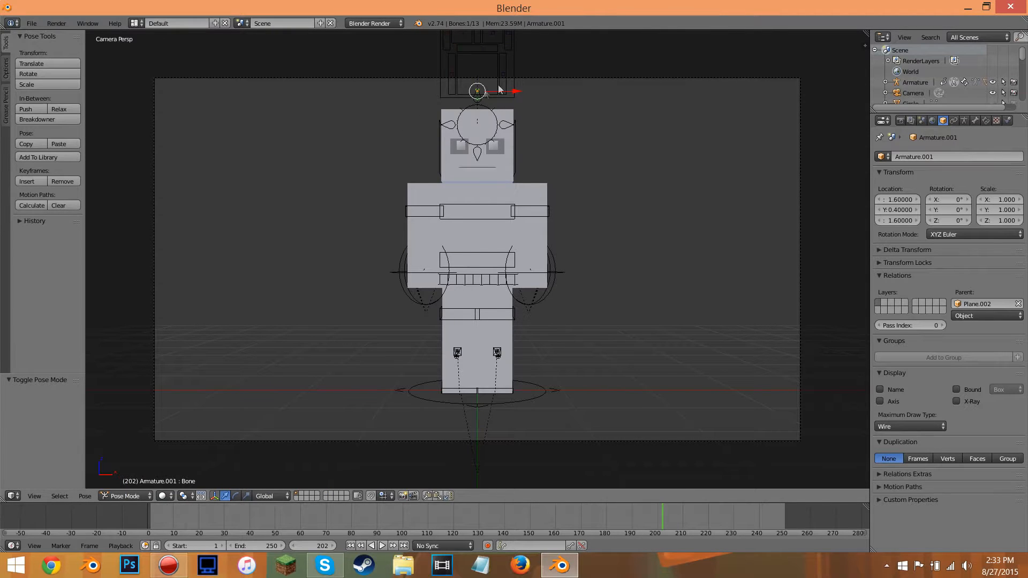
Move the facial control panel beside the character, about 2.03 units along X and -2.14 along Z
right_click(514, 97)
key("g")
left_click(704, 273)
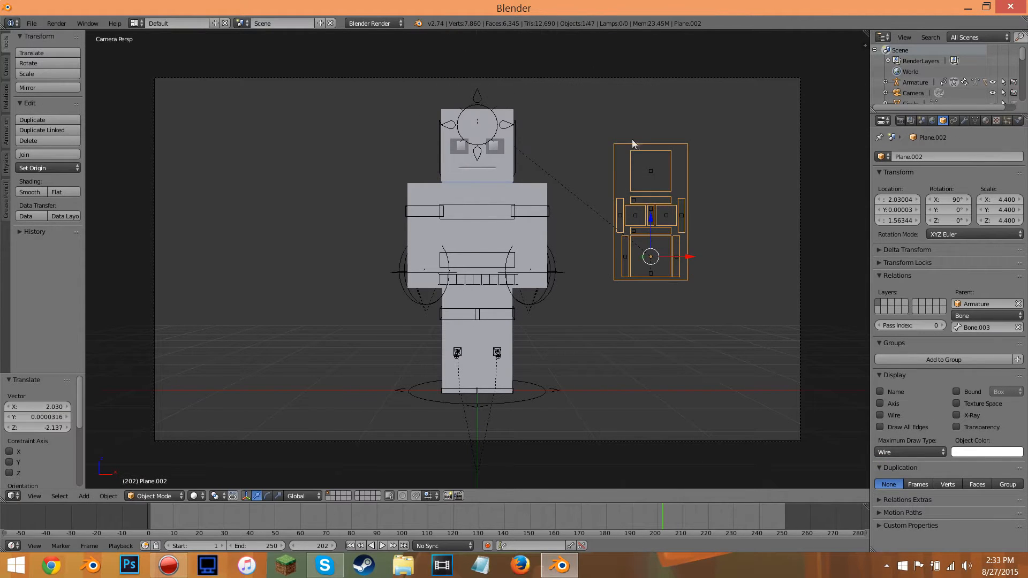
Try moving the facial control panel and its control bones, including an eye control, cancelling each move
key("g")
right_click(654, 175)
right_click(649, 165)
key("g")
right_click(669, 173)
right_click(637, 217)
key("g")
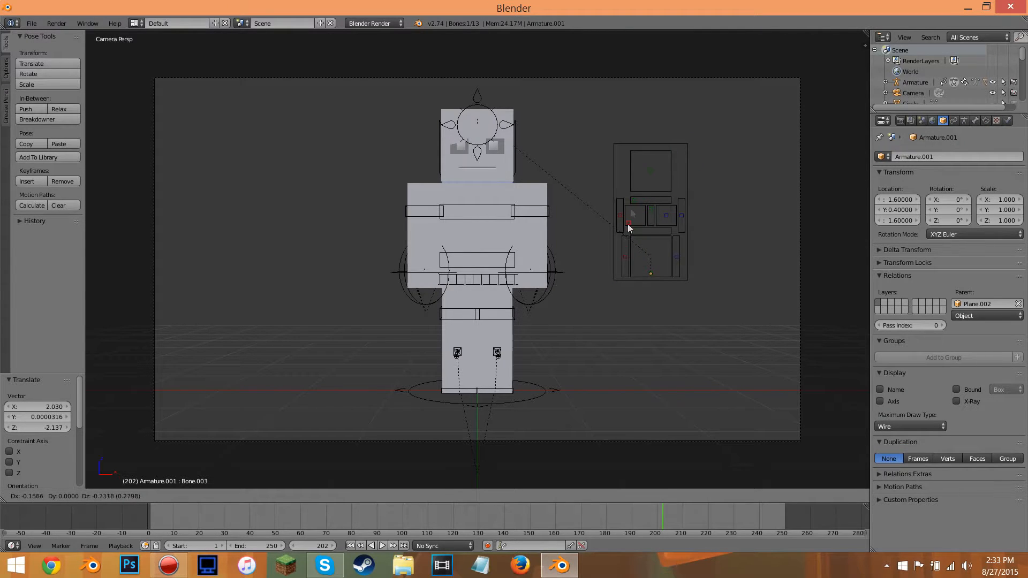
right_click(645, 199)
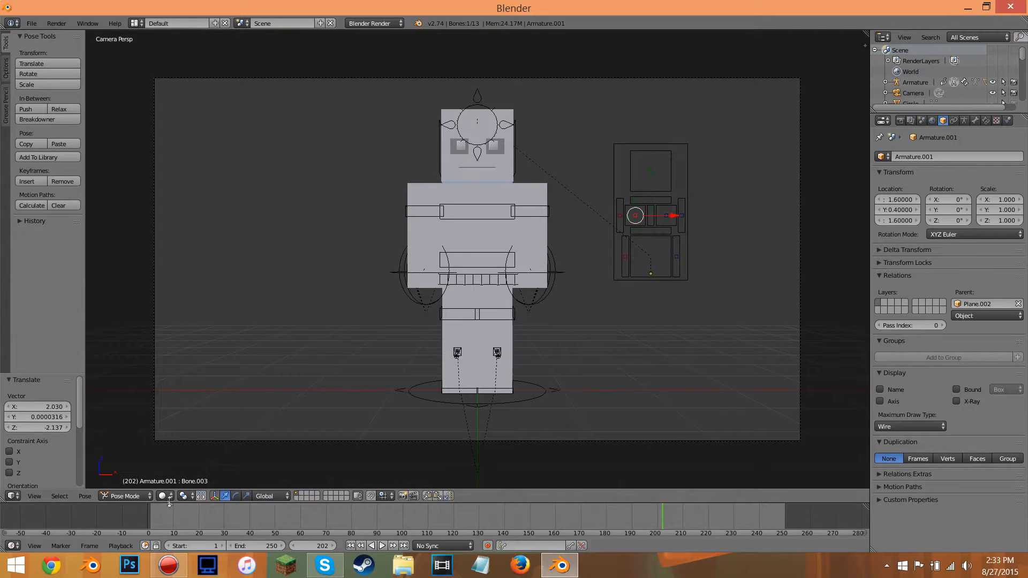
Set the viewport shading to Texture to display the character's skin
left_click(163, 496)
left_click(179, 447)
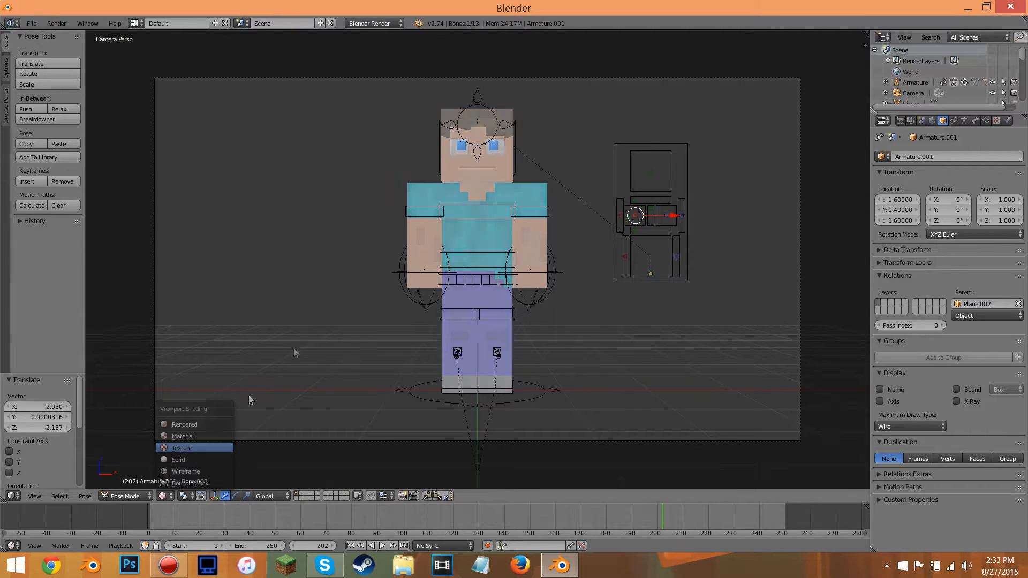
Try moving the control bones in the eye boxes of the facial control panel, cancelling each move
key("g")
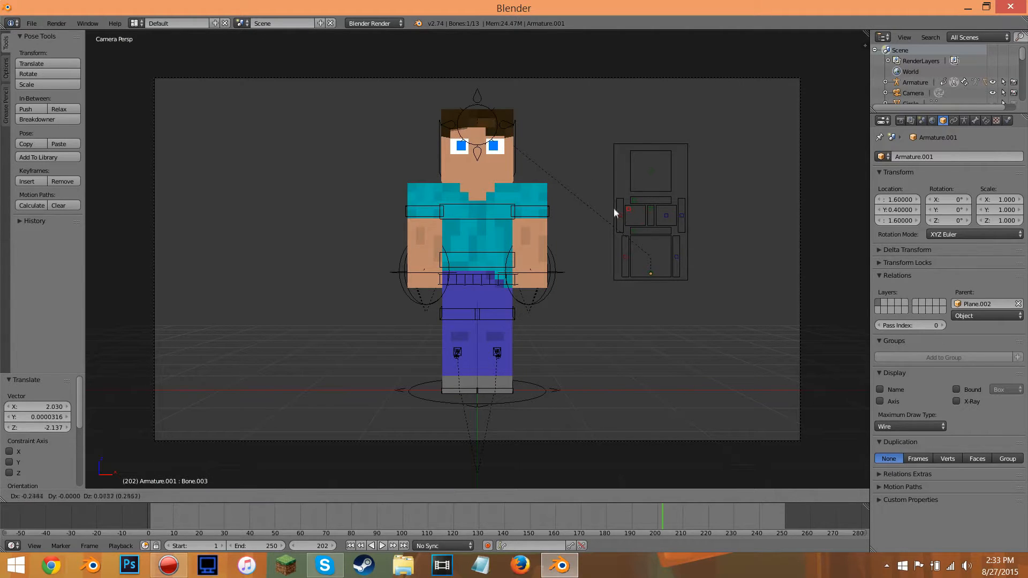
right_click(635, 226)
right_click(644, 230)
key("g")
right_click(630, 234)
right_click(632, 232)
key("g")
right_click(626, 247)
Move the mouth control bone in the facial panel's lower box about -0.03 along X and 0.38 along Z
right_click(650, 270)
key("g")
left_click(647, 238)
Try sliding the horizontal mouth control and the eyelid control on the panel's outer edge, cancelling each move
right_click(633, 226)
key("g")
right_click(635, 230)
right_click(633, 229)
key("g")
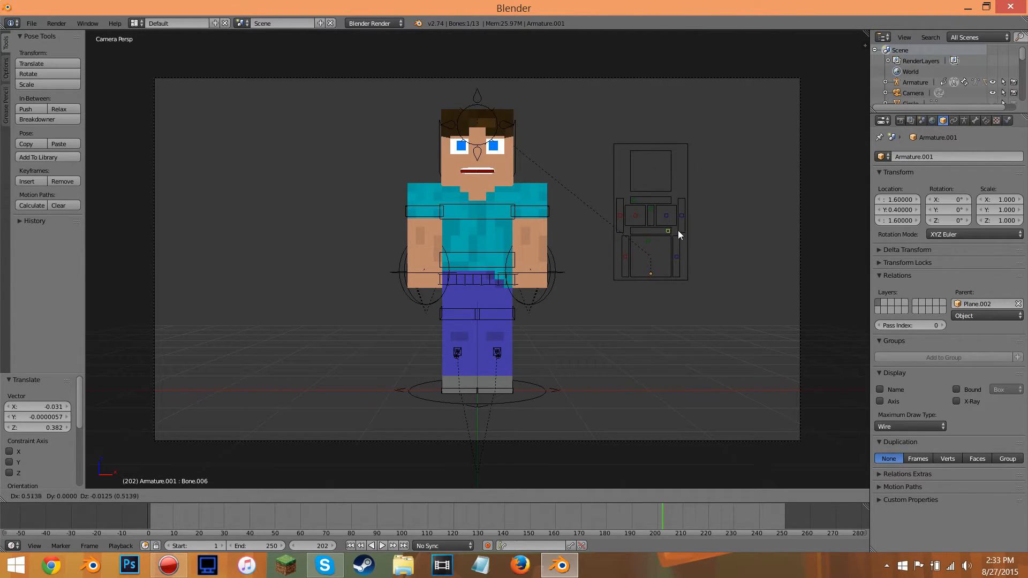
right_click(629, 237)
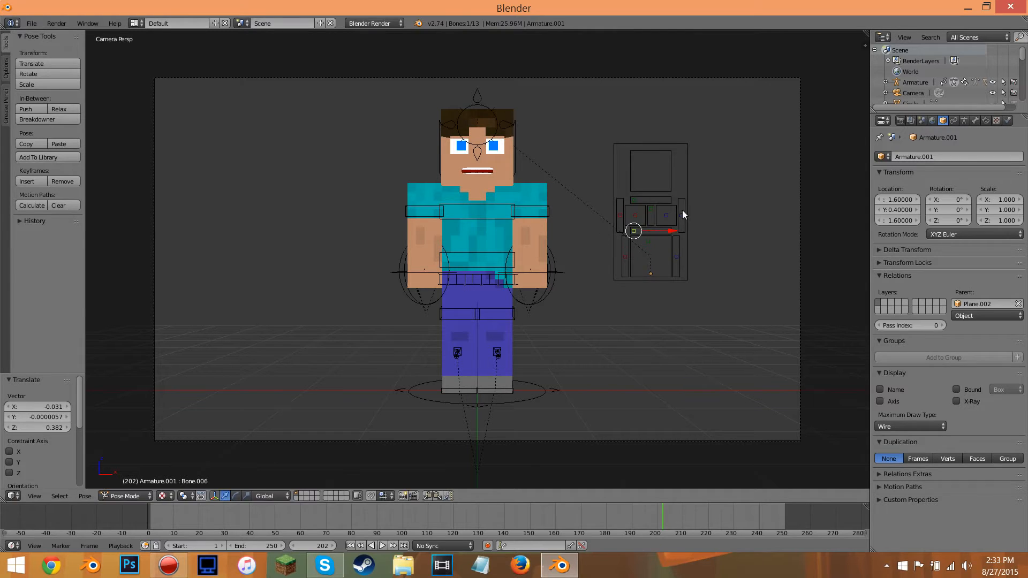
right_click(681, 217)
key("g")
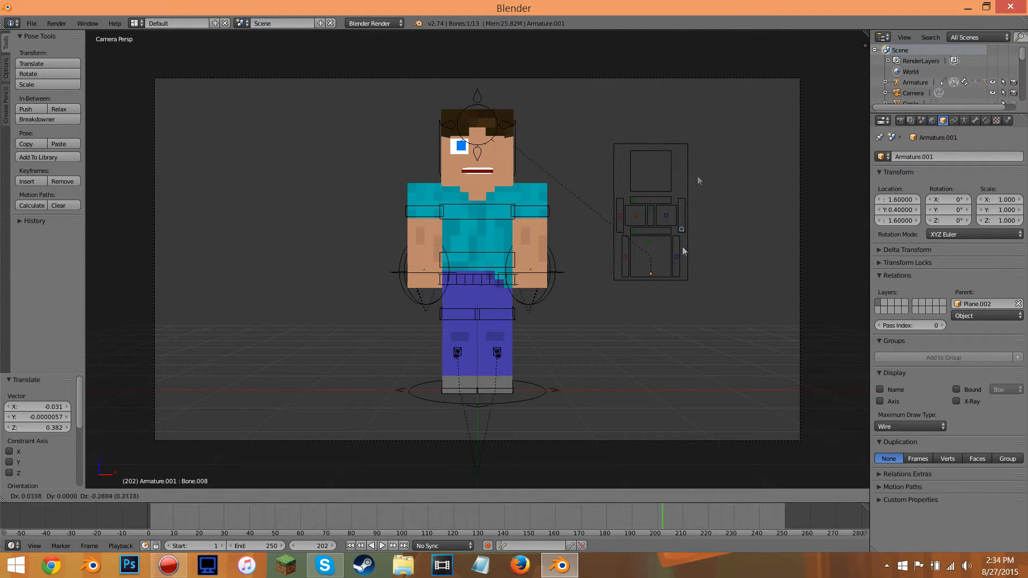
key("Escape")
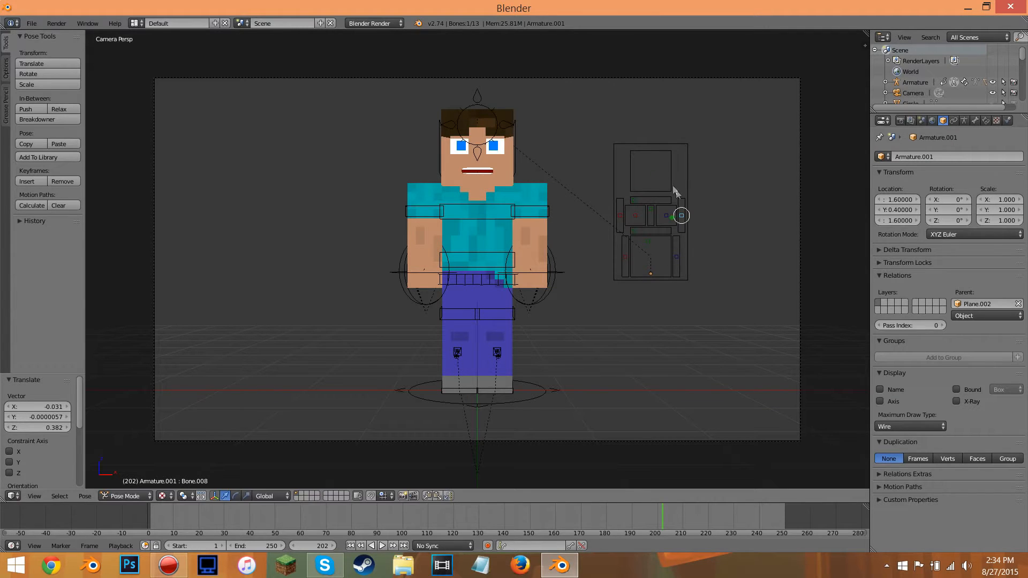
Try moving the control in the facial panel's upper box and the mouth-corner slider, cancelling each move
right_click(645, 174)
key("g")
right_click(674, 200)
key("ctrl+Tab")
right_click(676, 248)
key("g")
right_click(678, 248)
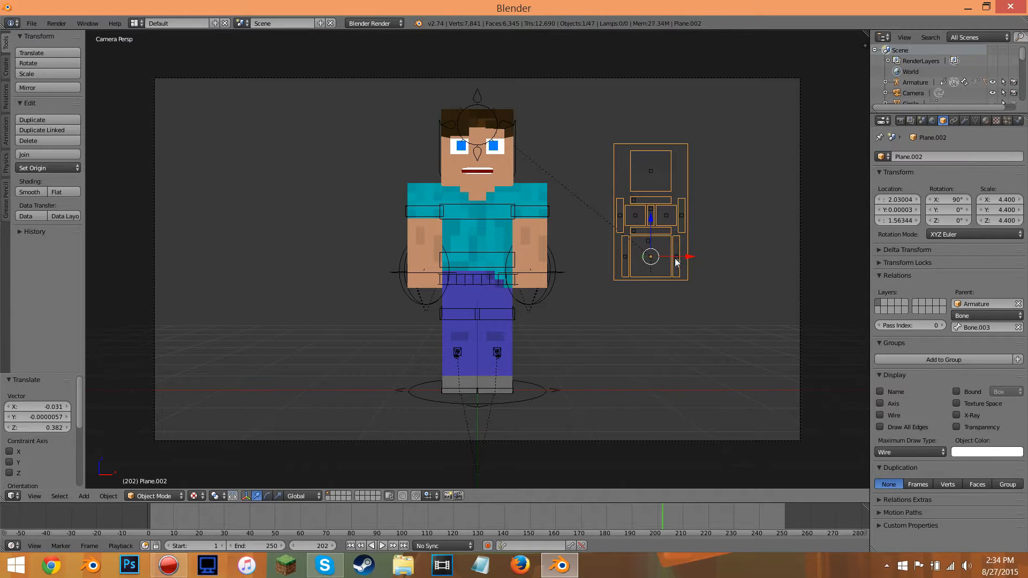
right_click(677, 256)
key("g")
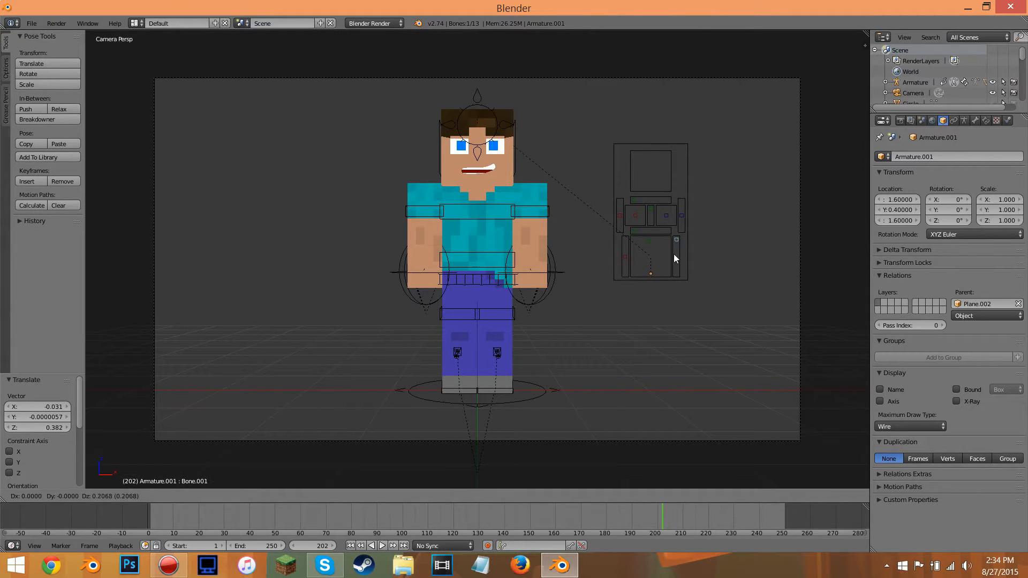
right_click(676, 256)
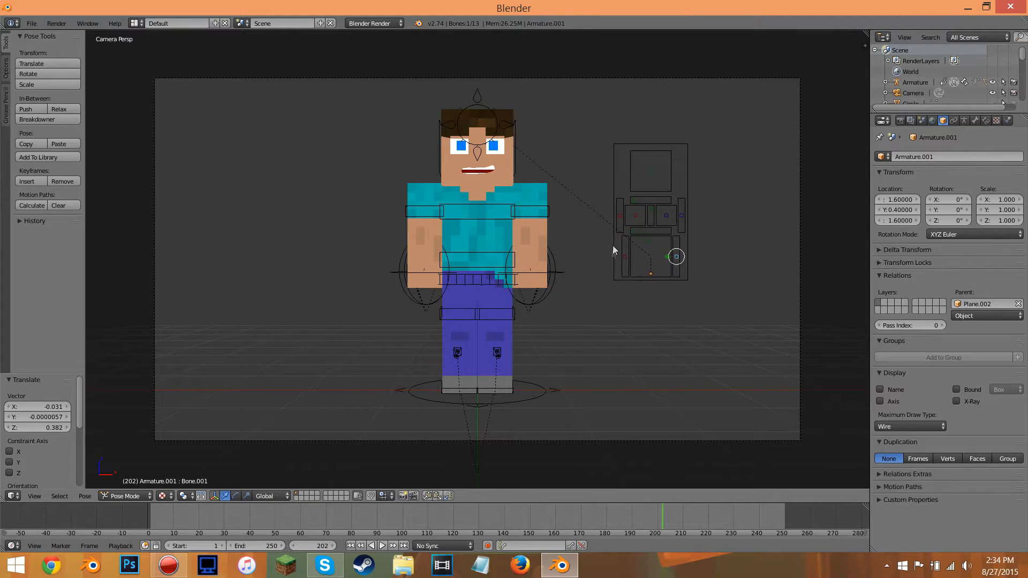
Rotate the root control ring at the character's feet 90° about the Z axis
scroll(617, 235, "down", 1)
right_click(511, 370)
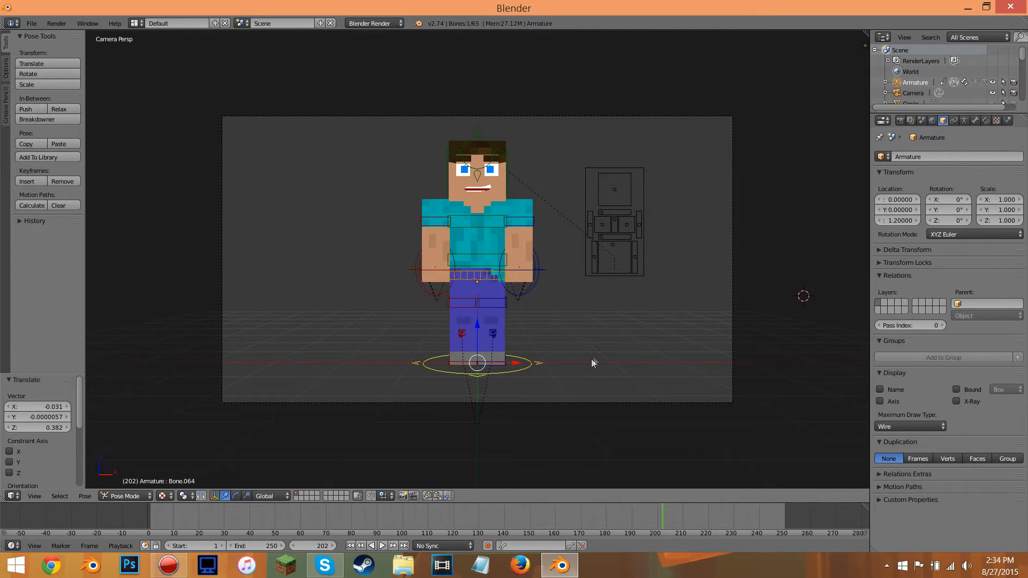
key("r")
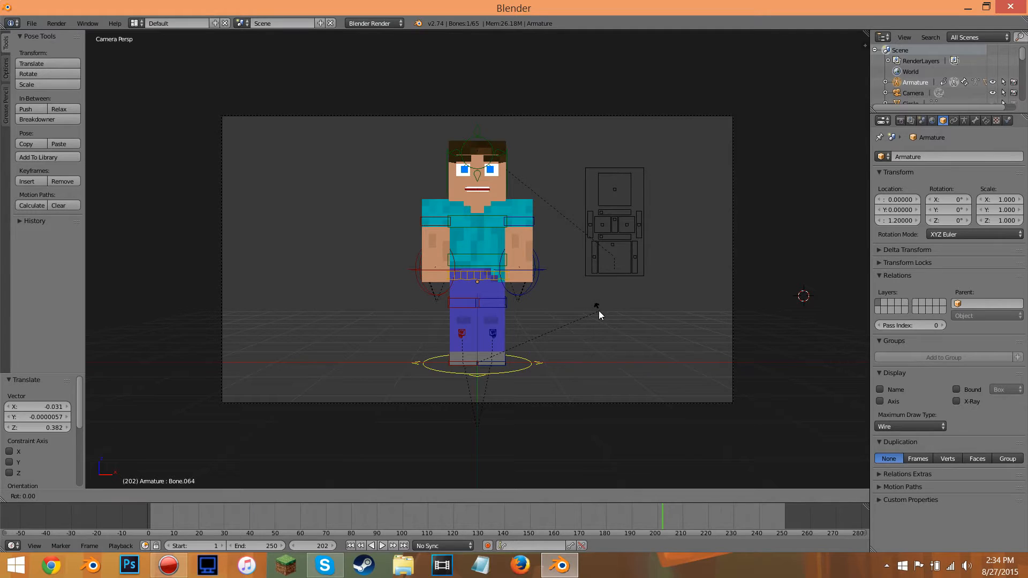
key("z")
key("9")
key("0")
key("Return")
Move the root control about -3.04 along X and -0.07 along Z to place the character at the frame's edge
key("g")
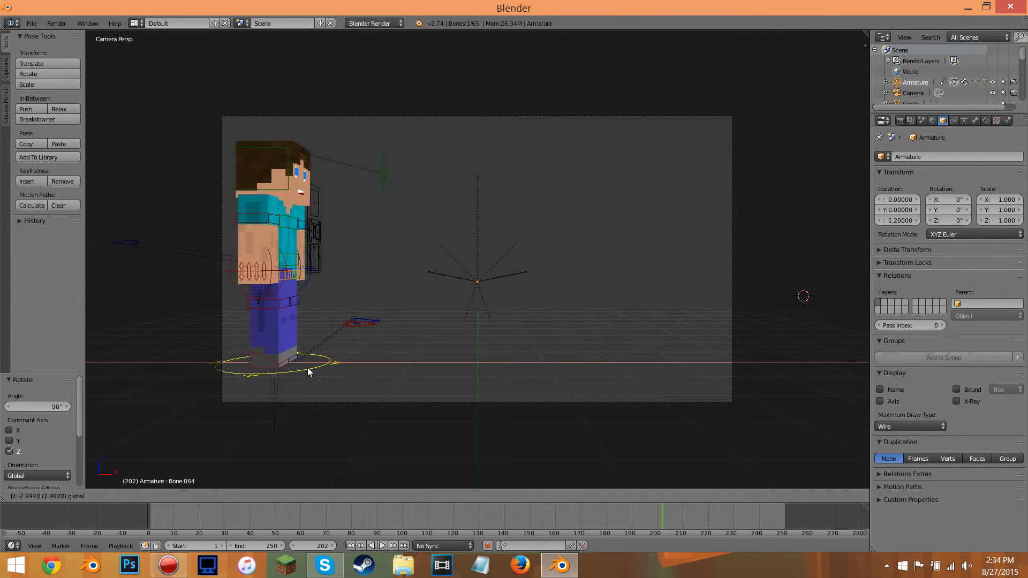
left_click(306, 368)
key("g")
key("z")
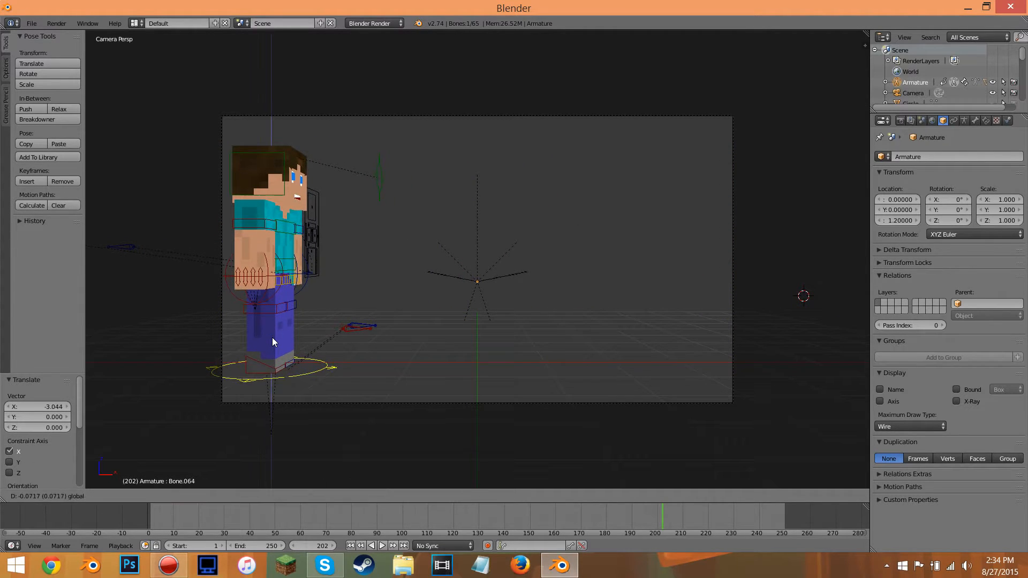
left_click(272, 338)
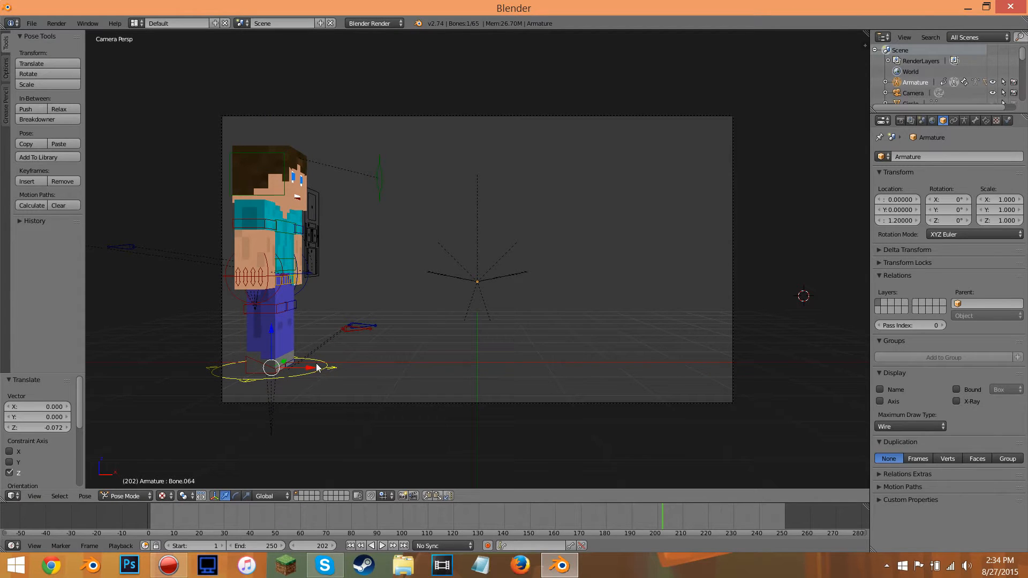
Move the facial panel's mouth control bone about 0.01, -0.21 and -0.12 along X, Y and Z, and return to the camera view
middle_click_drag(387, 199, 445, 179)
scroll(633, 120, "up", 5)
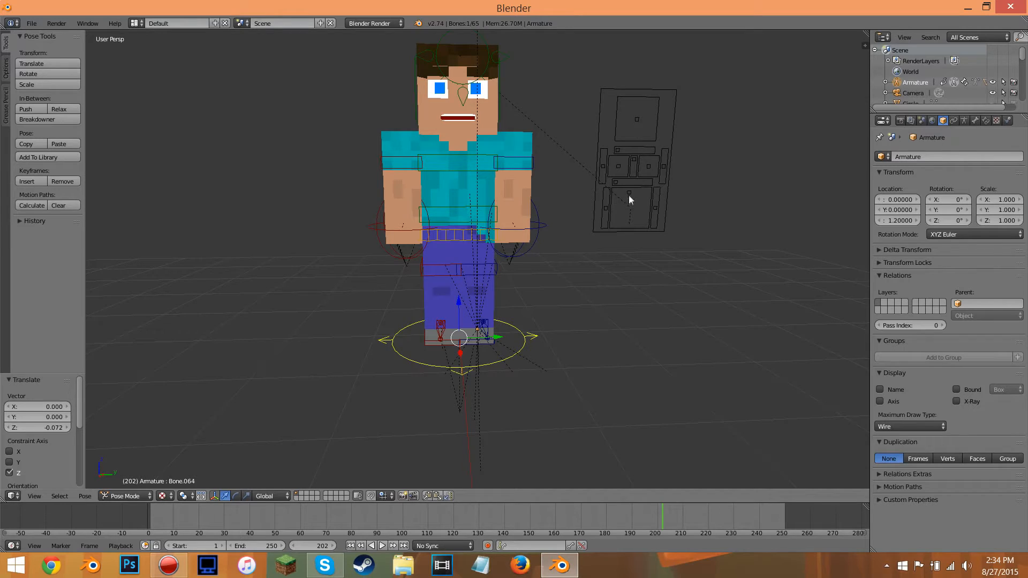
right_click(629, 197)
key("g")
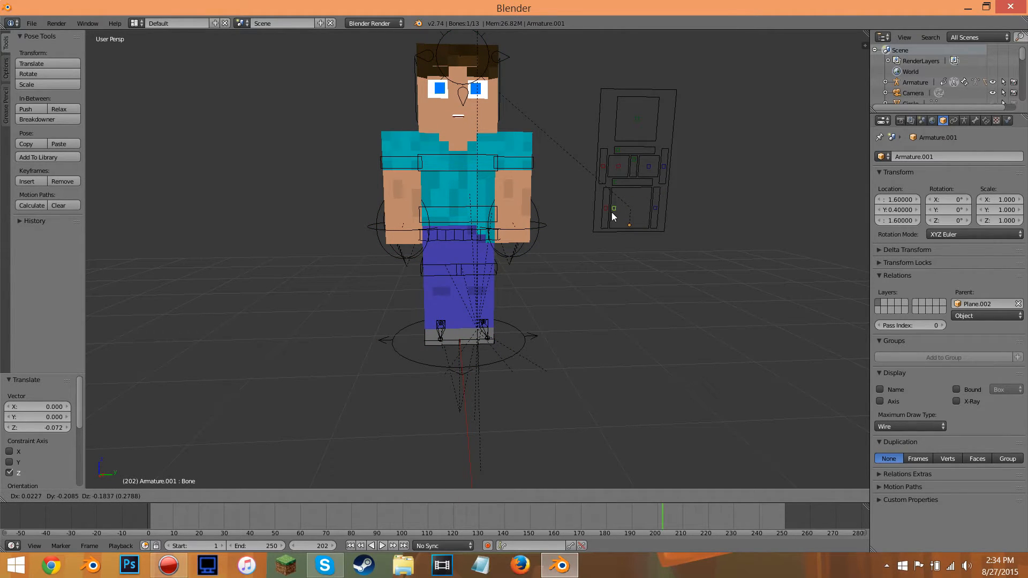
left_click(576, 207)
middle_click_drag(573, 208, 281, 353)
left_click(37, 497)
left_click(55, 453)
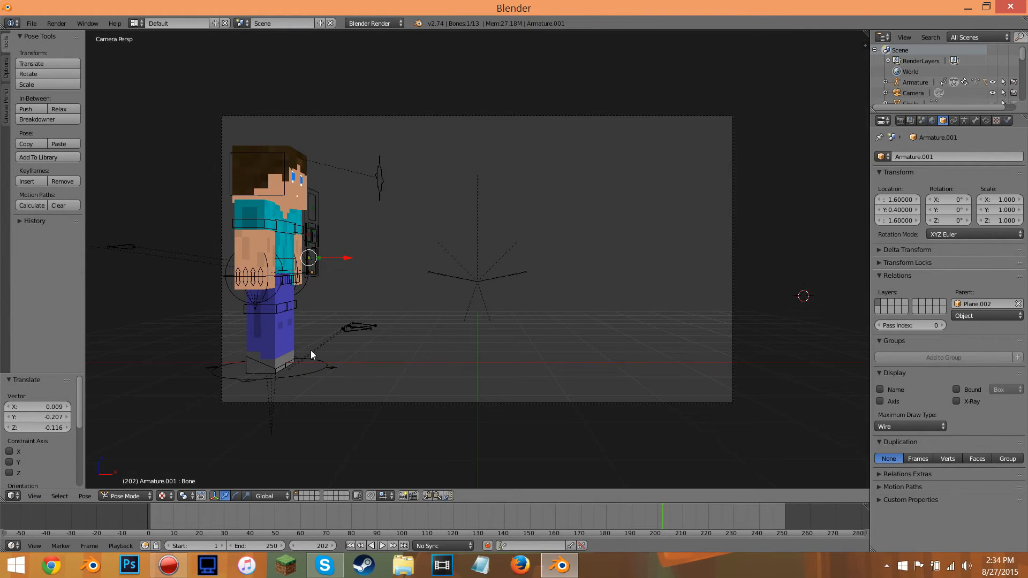
Try moving each of the character's two foot controls, cancelling each move
right_click(295, 374)
key("g")
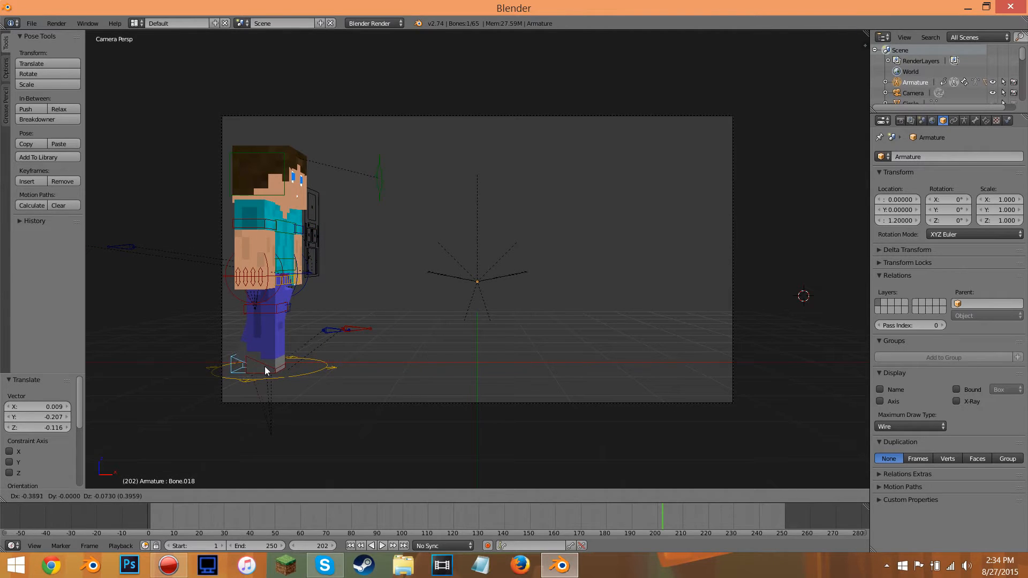
right_click(269, 370)
right_click(271, 371)
key("g")
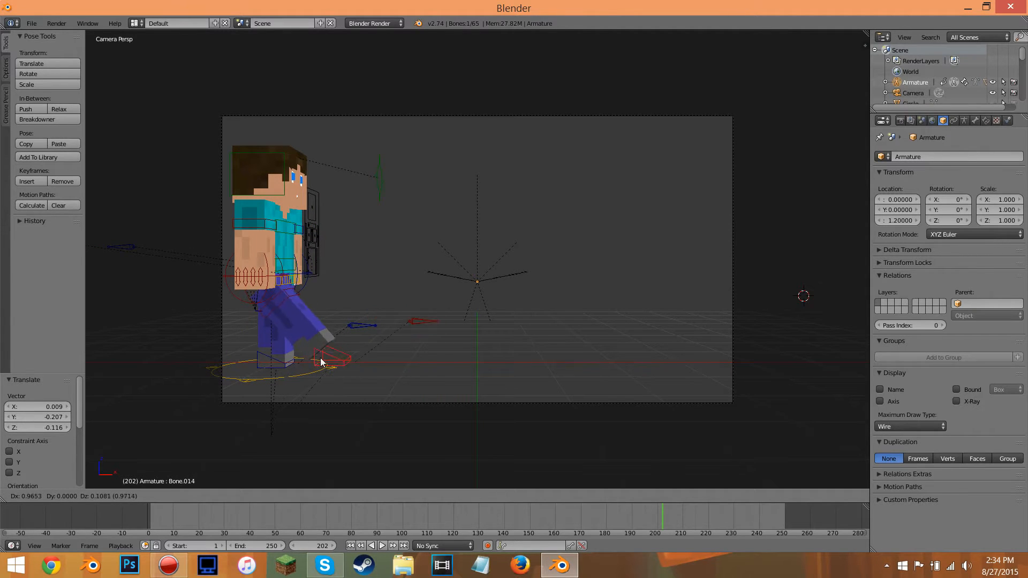
right_click(269, 332)
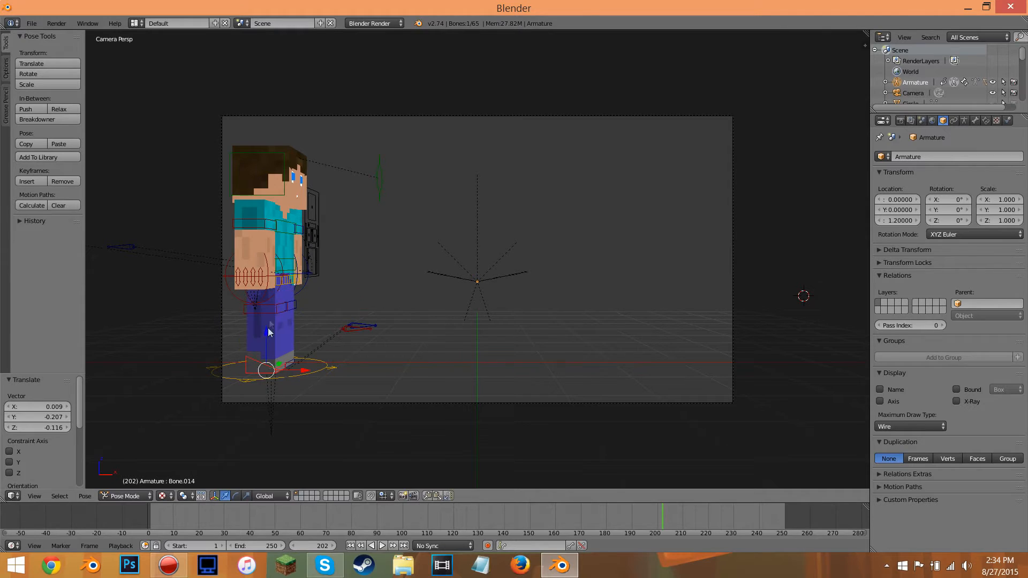
Try moving the character's body and hand controls, cancelling each move
key("g")
right_click(310, 285)
right_click(264, 278)
key("g")
right_click(270, 264)
right_click(256, 297)
key("g")
right_click(271, 224)
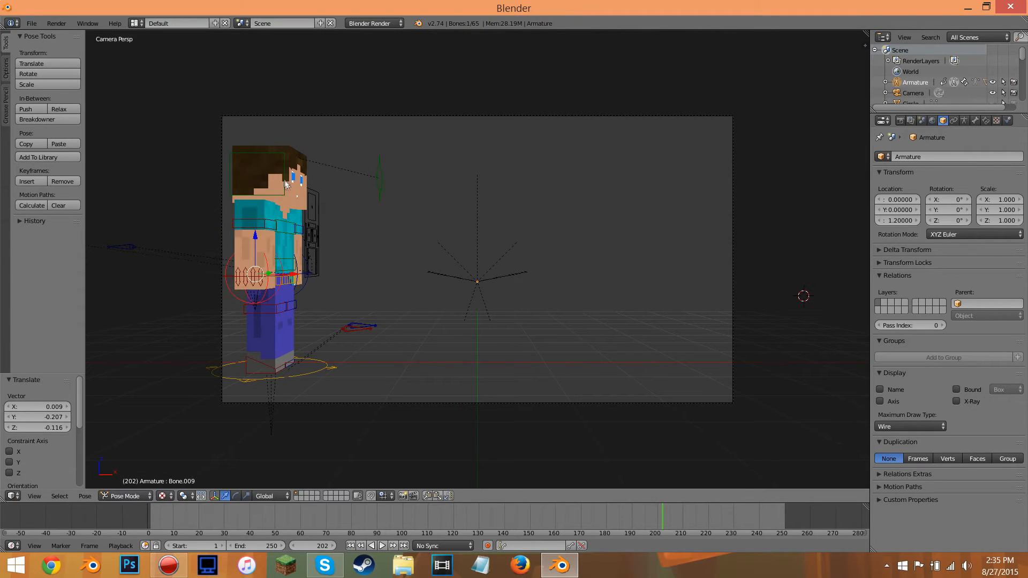
Try rotating the head control freely with trackball rotation, cancelling the rotation
key("r")
key("r")
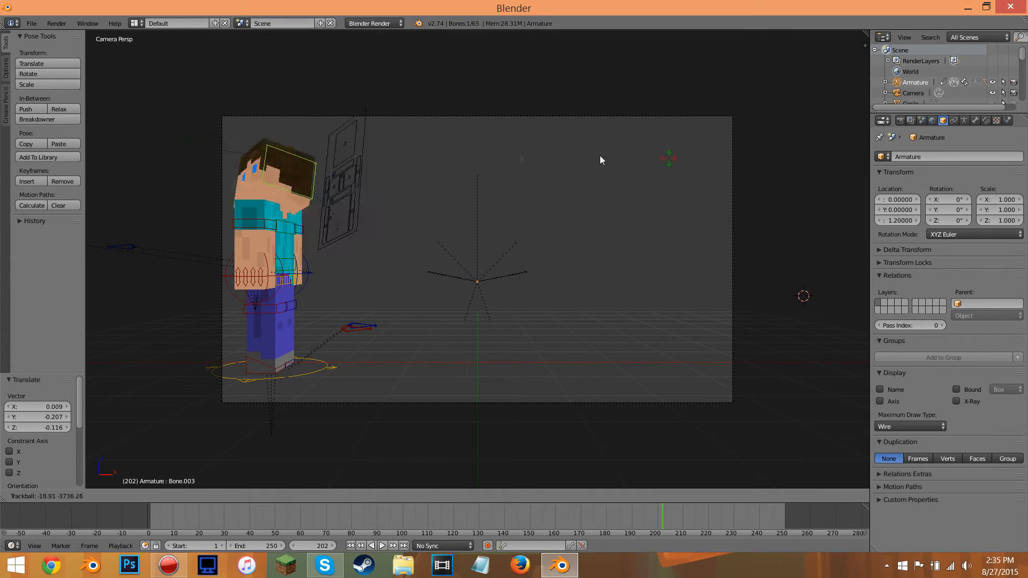
right_click(132, 154)
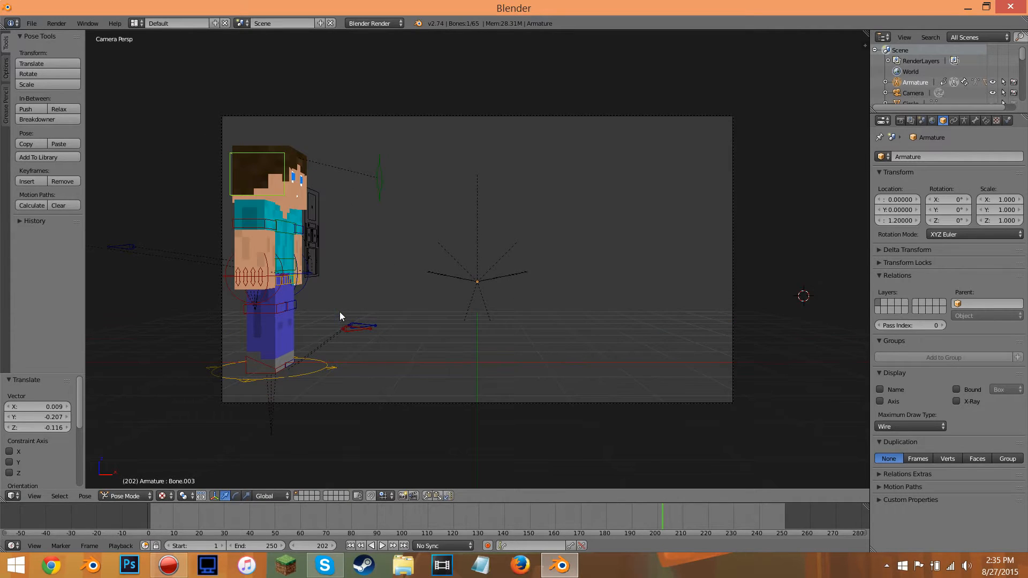
Enable automatic keyframing and move the root control about 0.09 along X at frame 1 to key its starting position
scroll(262, 339, "down", 2)
scroll(292, 357, "up", 3)
scroll(291, 354, "up", 1)
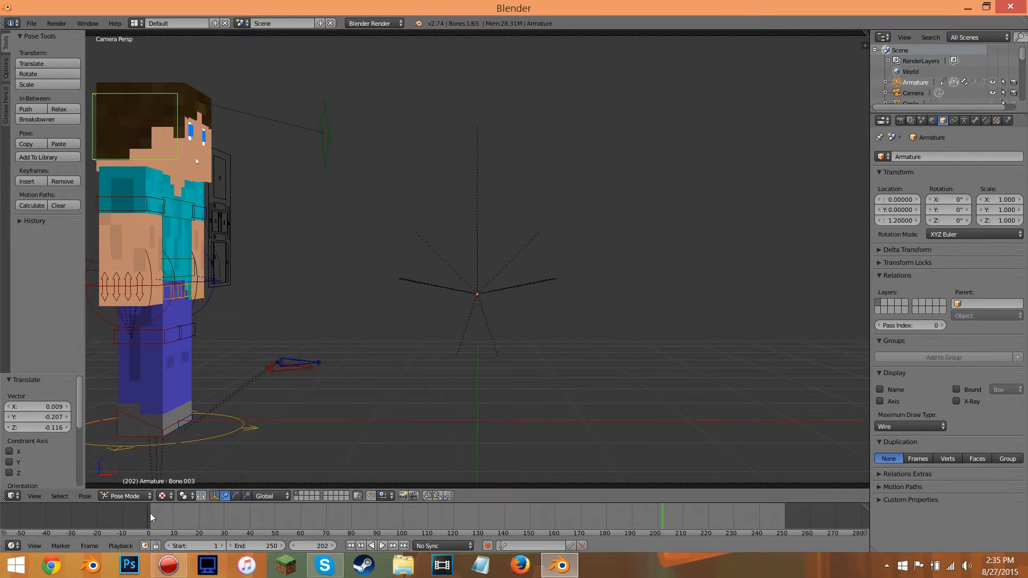
left_click(490, 545)
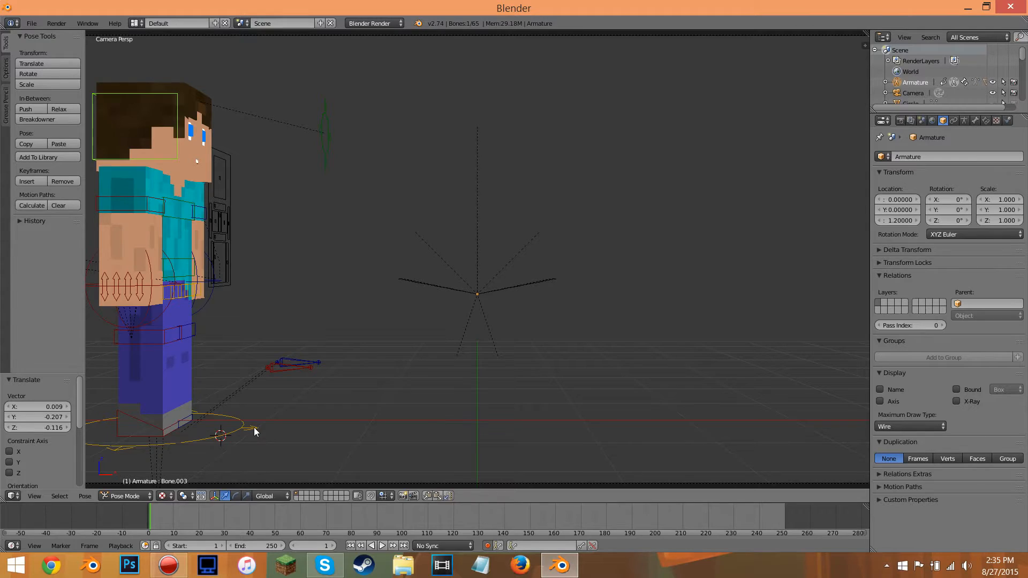
right_click_drag(254, 427, 264, 429)
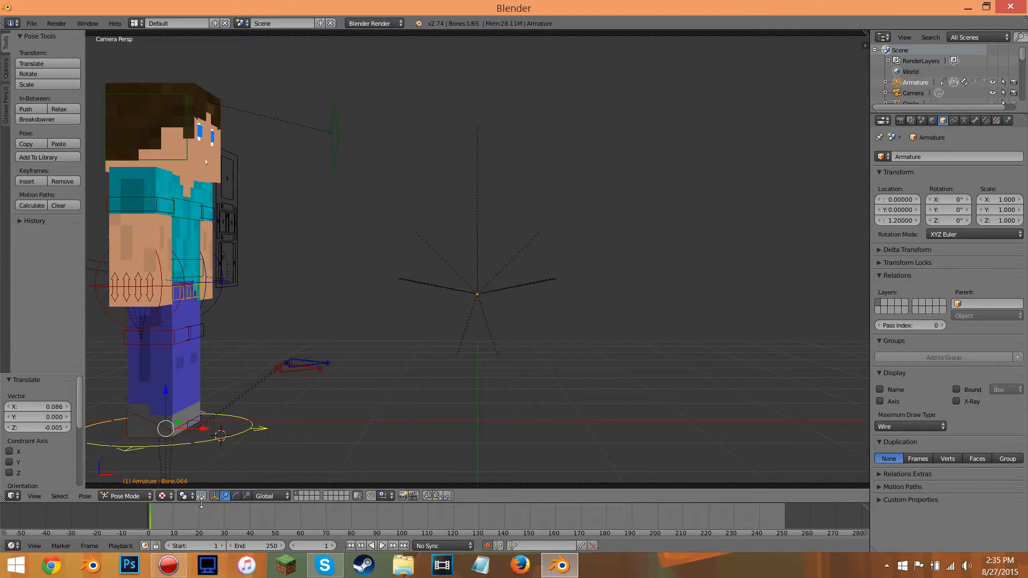
Go to frame 67 and move the root control about 4.24 along X to key its end position
left_click_drag(144, 513, 234, 518)
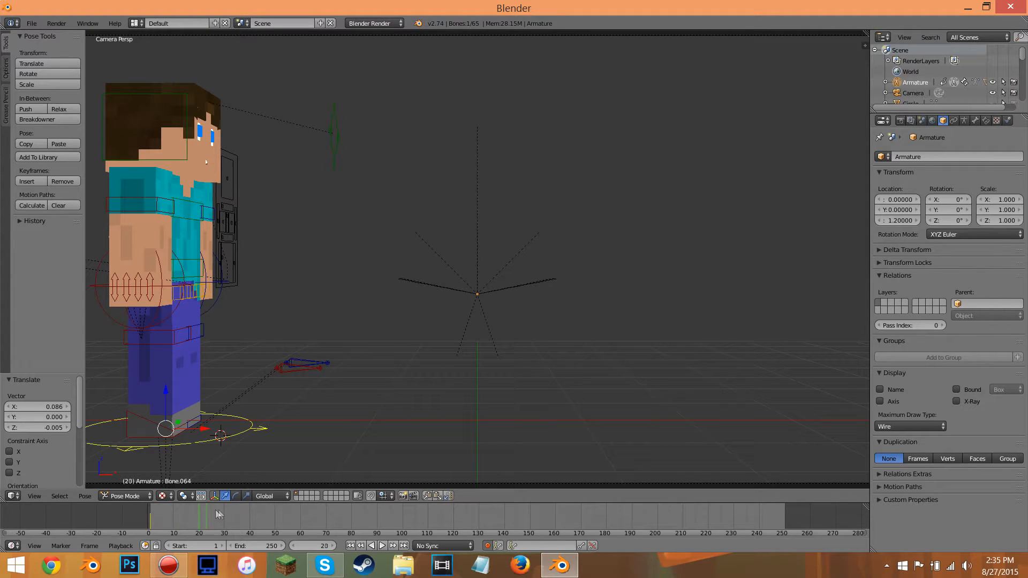
left_click_drag(318, 517, 319, 517)
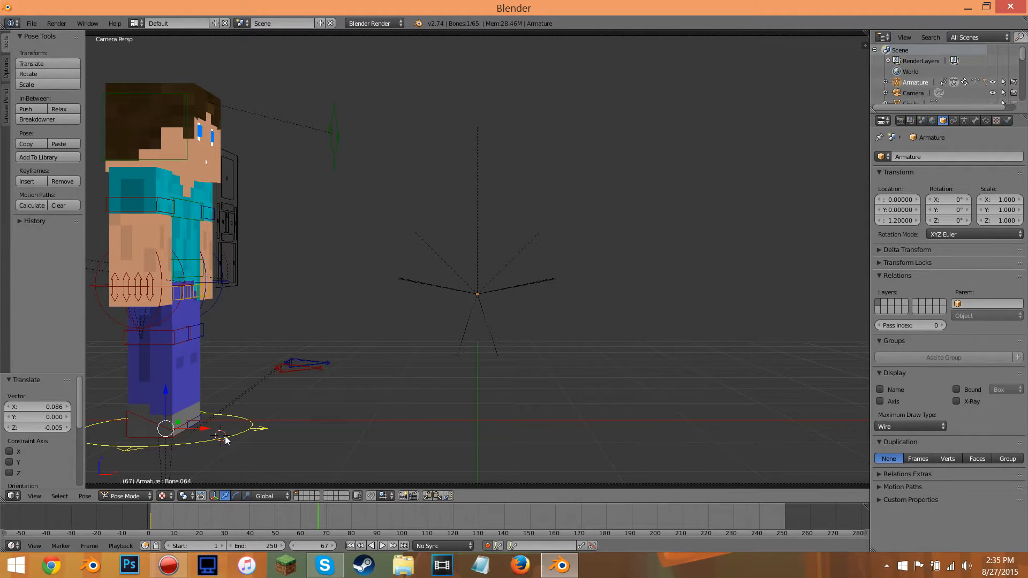
left_click_drag(199, 432, 646, 431)
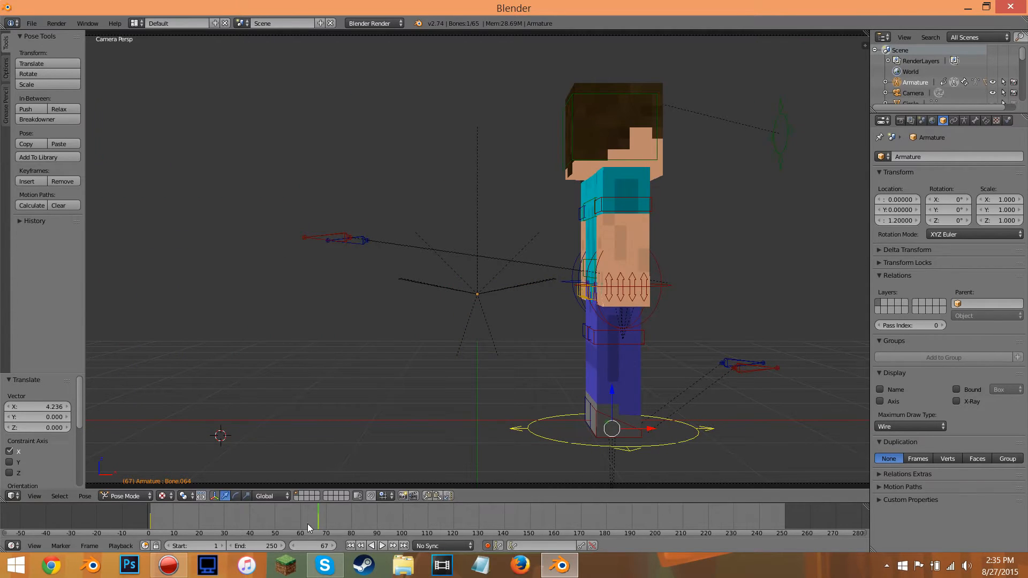
Play the animation from frame 0 to check the character's sliding motion, and stop playback
left_click(127, 521)
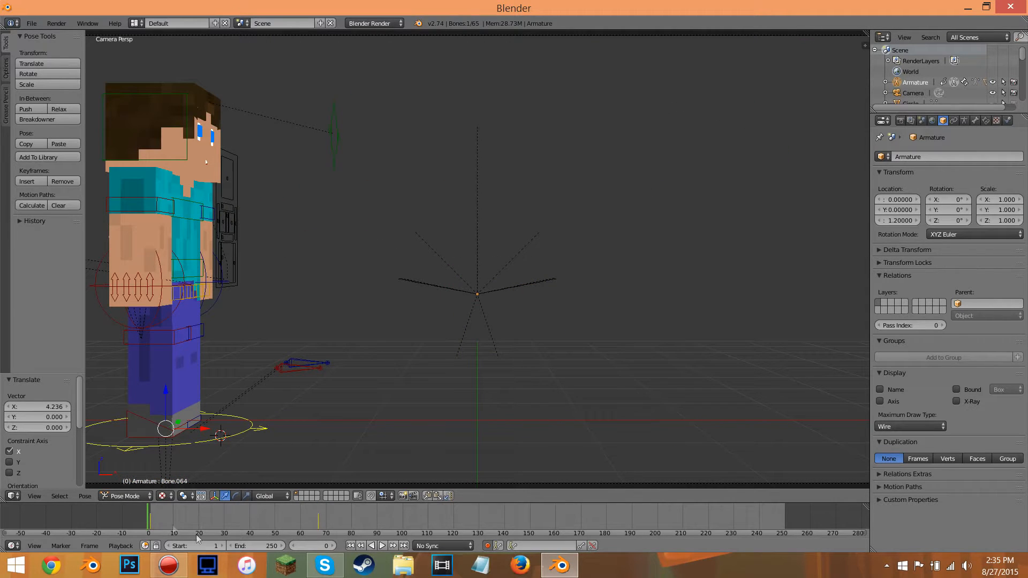
left_click(381, 545)
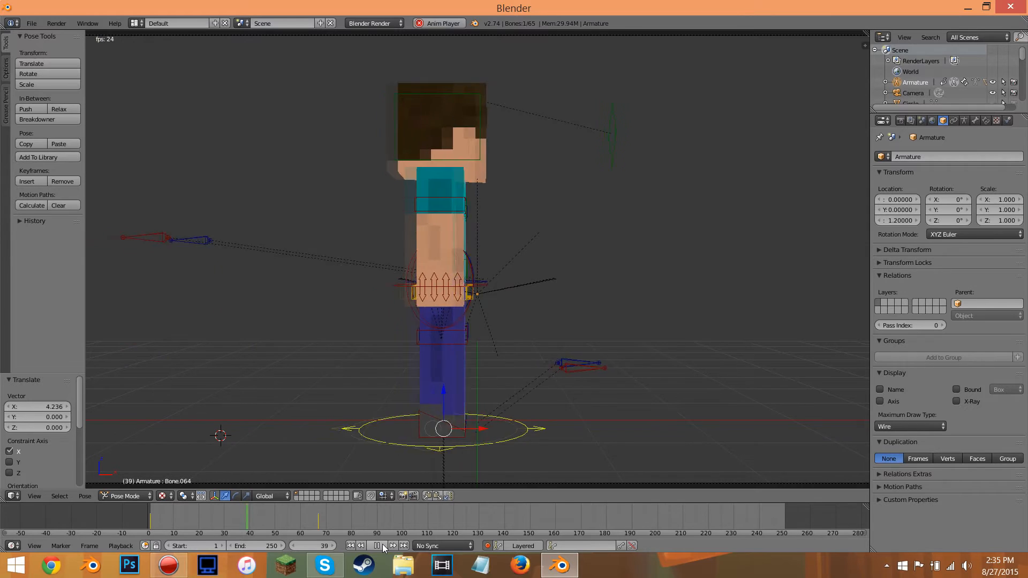
left_click(381, 546)
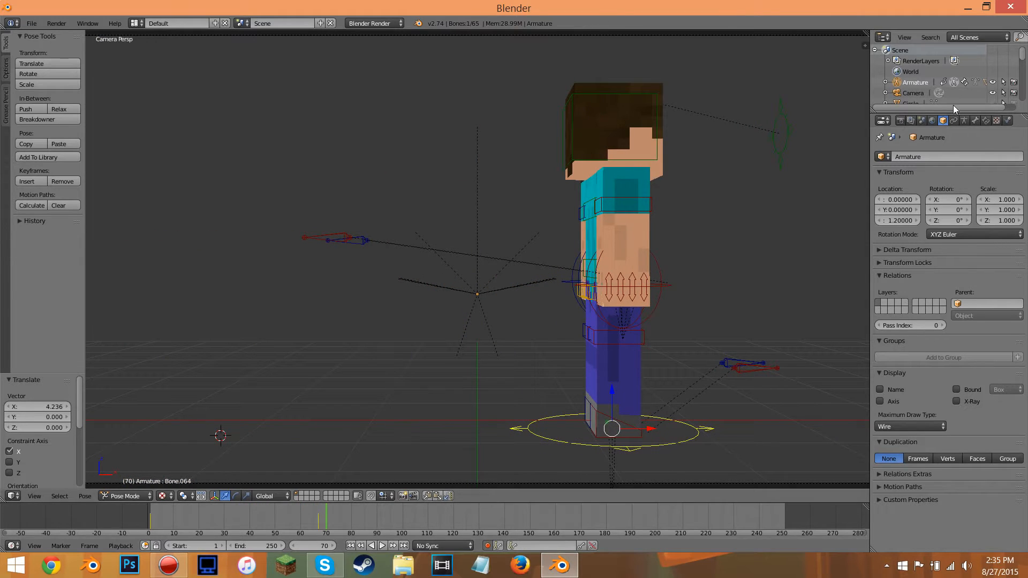
Turn the Outliner area into an enlarged Dope Sheet and move the frame-67 keyframe about 71 frames earlier
left_click_drag(869, 106, 876, 509)
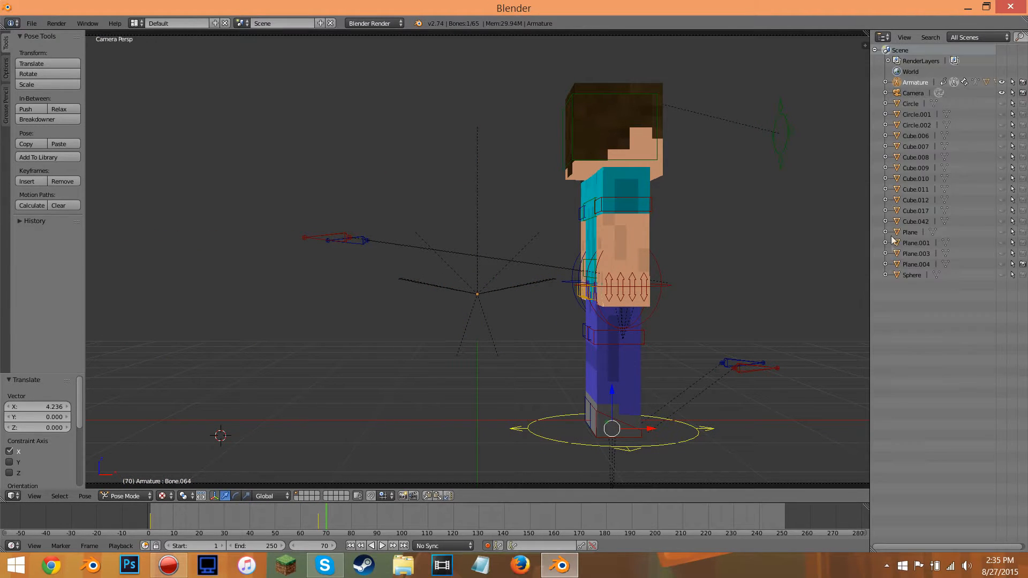
left_click(883, 38)
left_click(902, 92)
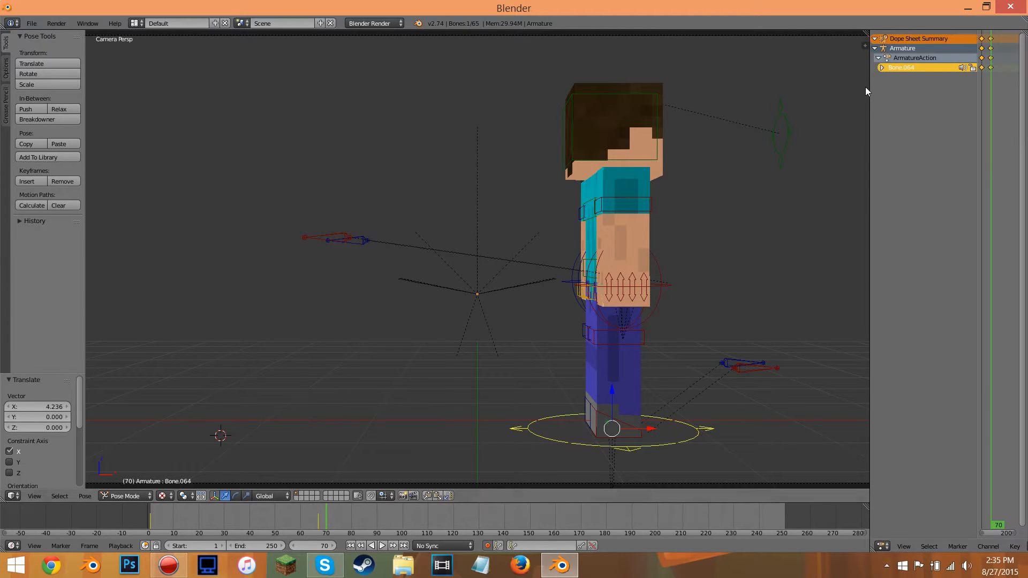
left_click_drag(868, 91, 749, 91)
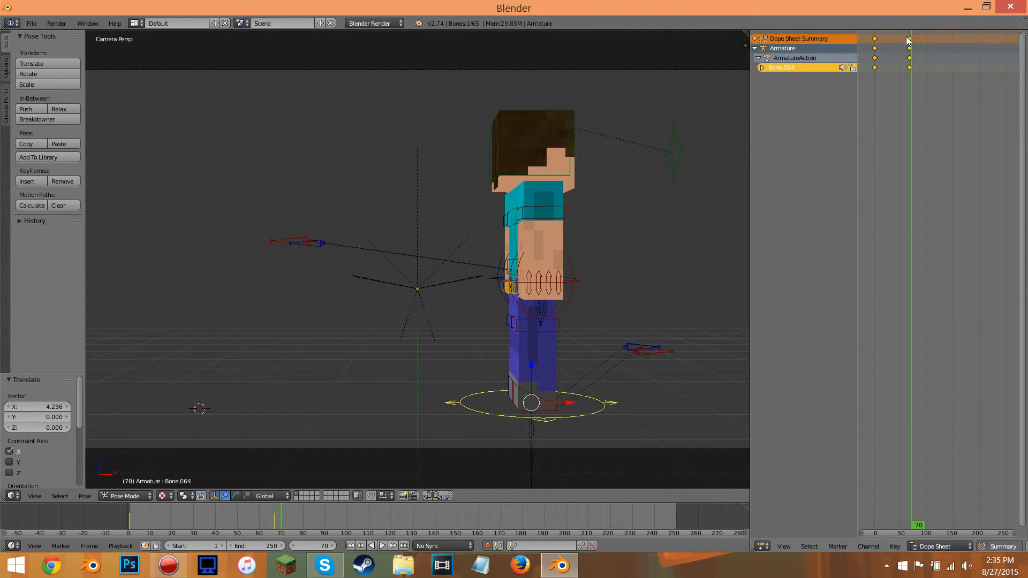
left_click_drag(909, 43, 873, 46)
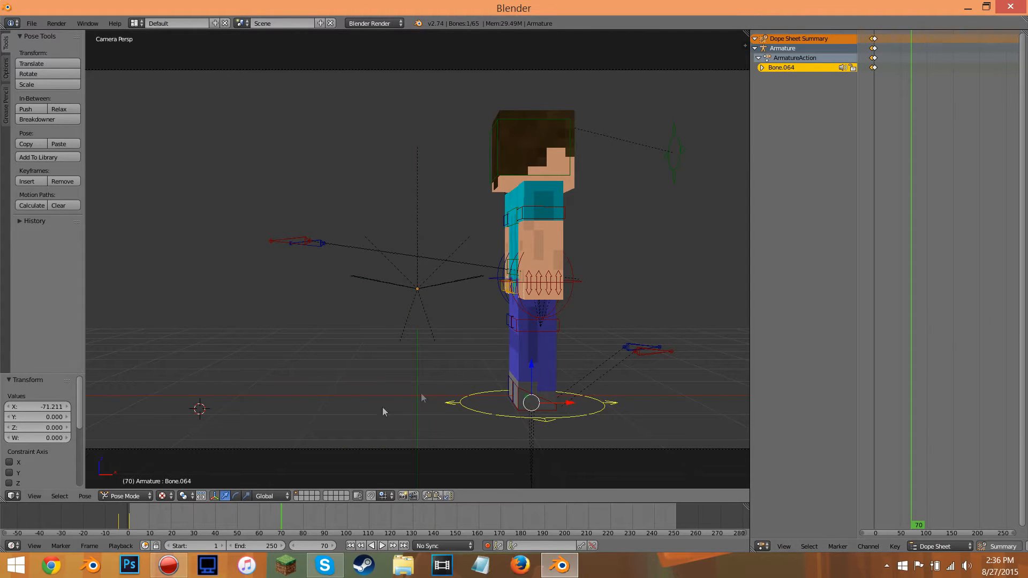
Move the root control's end keyframe about 25 frames and then about 153 frames later in the Dope Sheet, scrubbing to compare the motion speeds
left_click(129, 513)
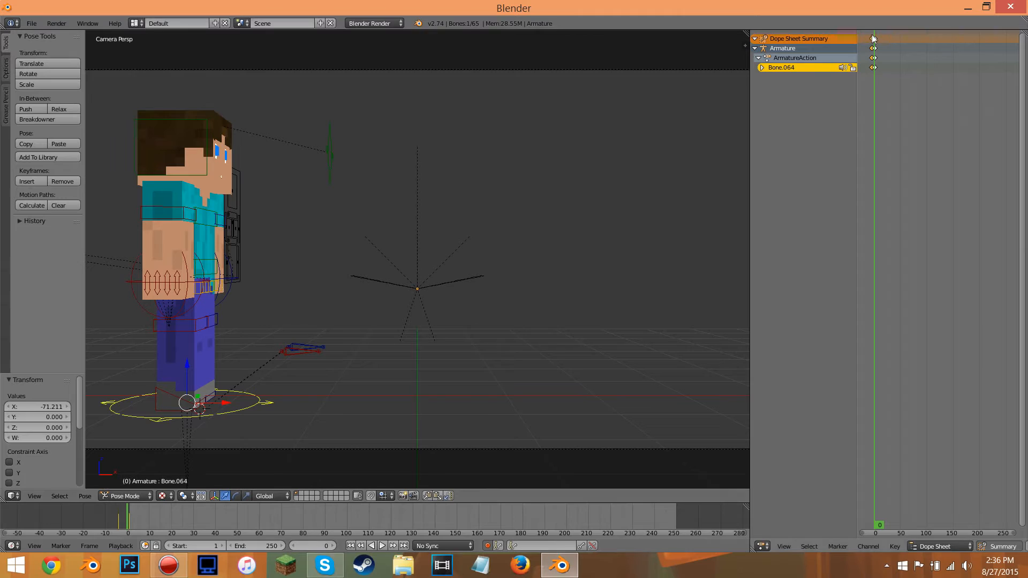
left_click_drag(877, 40, 886, 41)
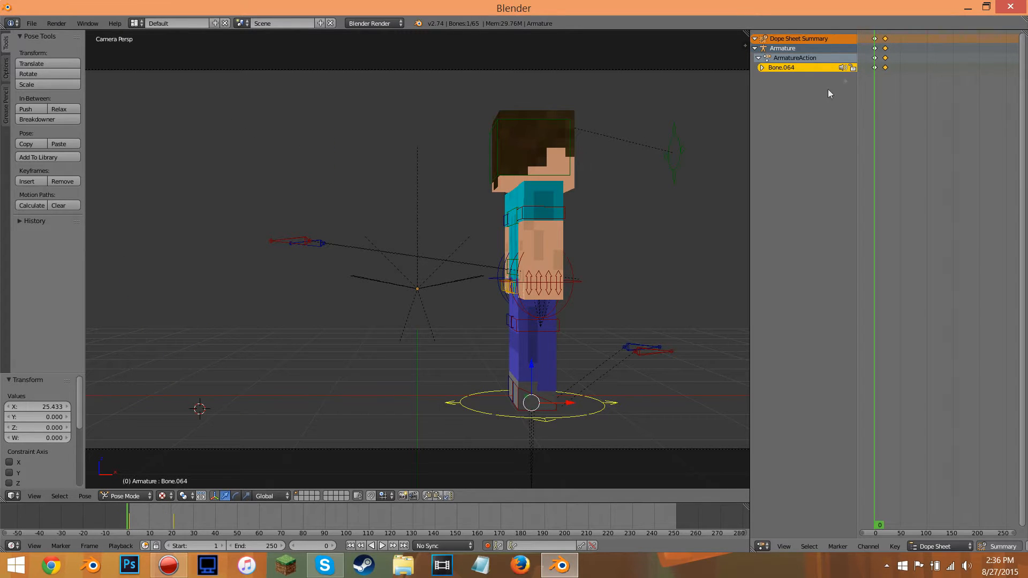
left_click_drag(130, 504, 180, 505)
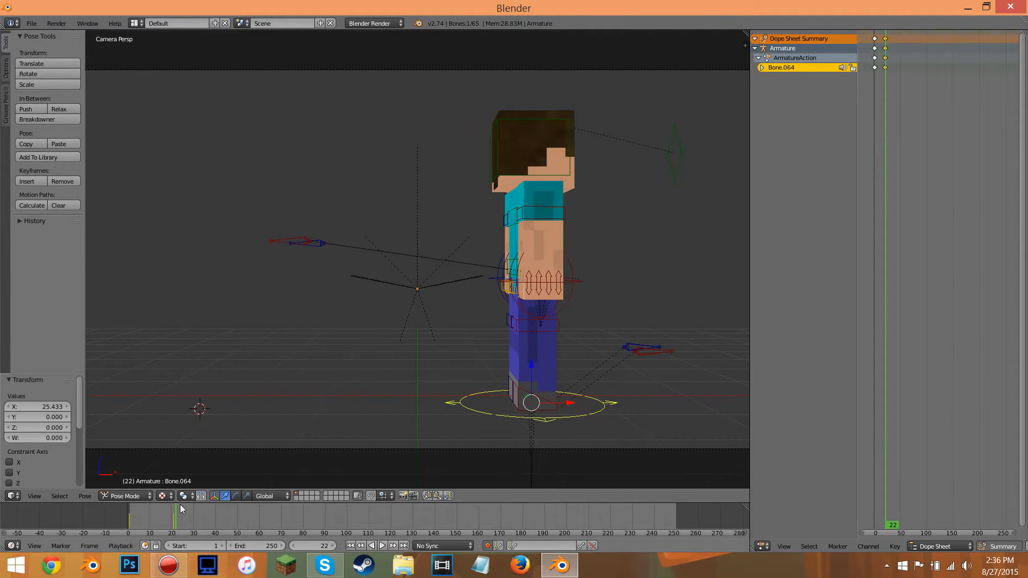
left_click_drag(889, 41, 966, 43)
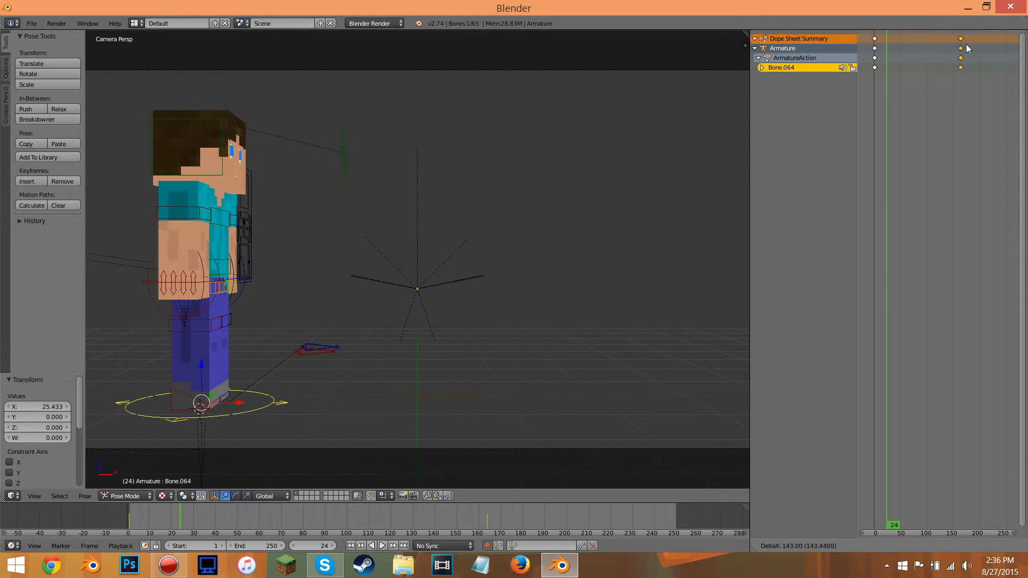
left_click_drag(152, 527, 480, 517)
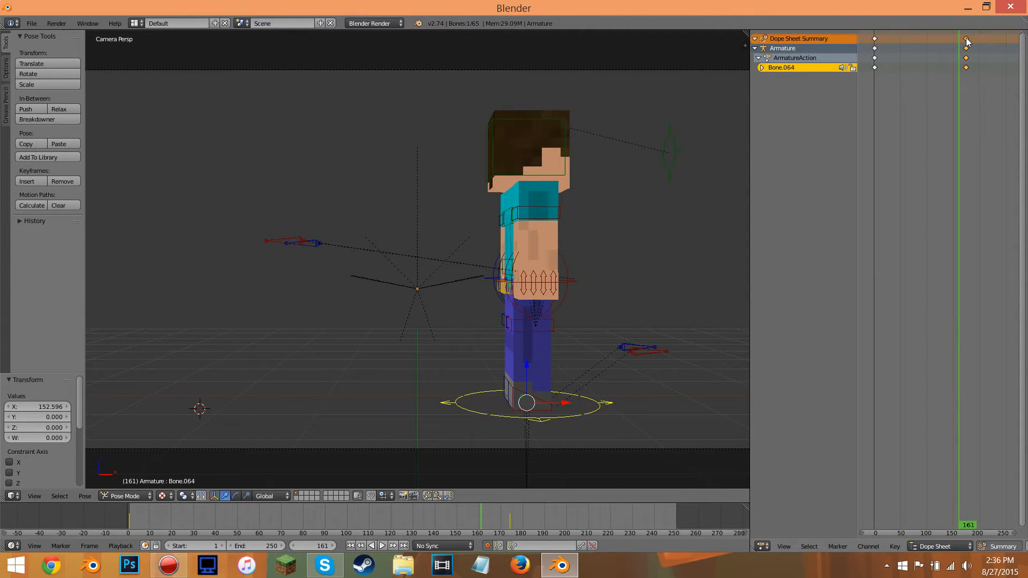
Delete the root control's end keyframe in the Dope Sheet and return to frame 0
key("x")
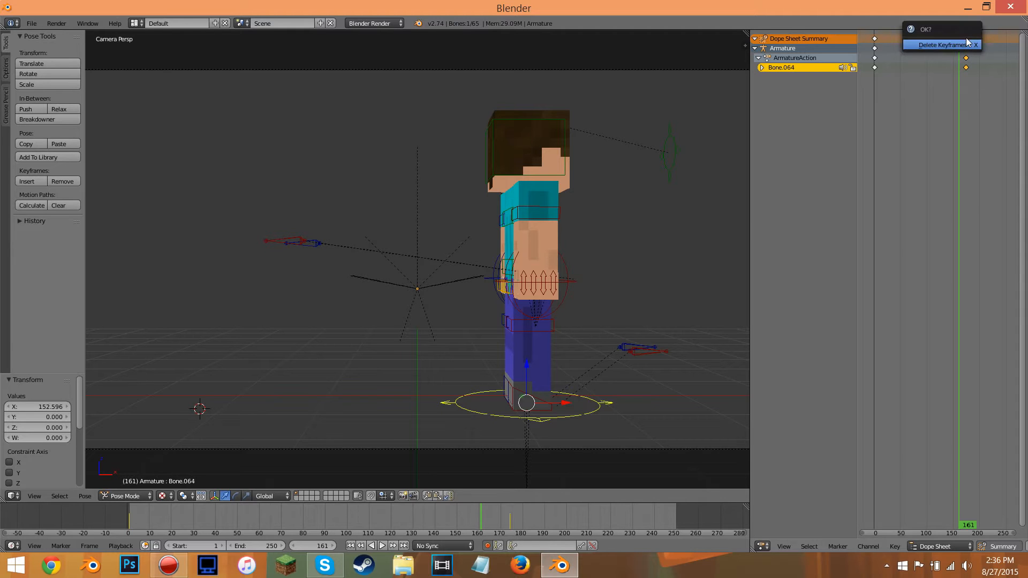
left_click(926, 45)
left_click(926, 70)
left_click_drag(912, 79, 870, 89)
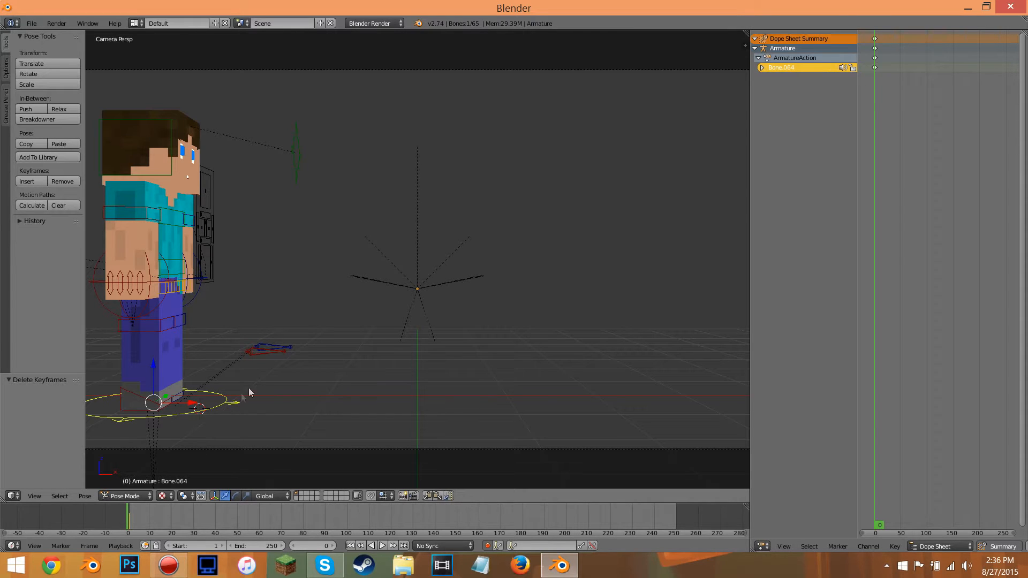
Move the root control along X at about frame 88 to key a new end position, and return to frame 0
left_click_drag(150, 508, 321, 512)
left_click_drag(207, 406, 524, 413)
left_click_drag(317, 517, 128, 522)
Key a first stride at frame 25, moving the right foot control forward about 0.32 and the left foot control back
mouse_move(155, 398)
right_mouse_down()
mouse_move(191, 396)
mouse_move(168, 387)
right_mouse_up()
right_click(167, 395)
left_click_drag(144, 513, 182, 513)
right_click_drag(218, 411, 188, 401)
right_click(222, 408)
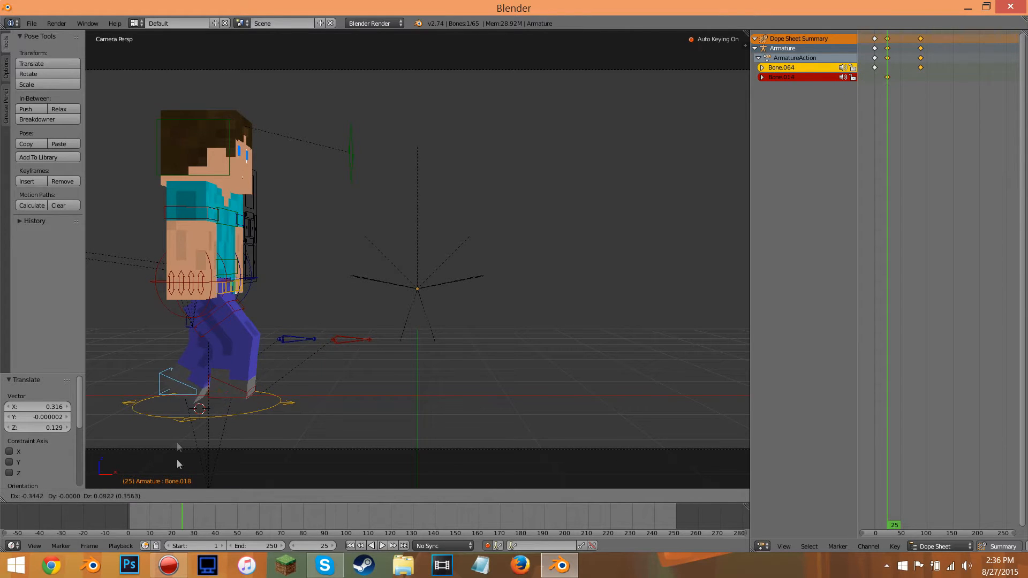
right_click_drag(178, 447, 180, 450)
Key swapped foot positions at frame 42 and again at about frame 66 to continue the walk
left_click_drag(183, 505, 220, 527)
mouse_move(270, 391)
right_mouse_down()
mouse_move(349, 383)
mouse_move(332, 397)
mouse_move(255, 395)
right_mouse_up()
right_click(278, 399)
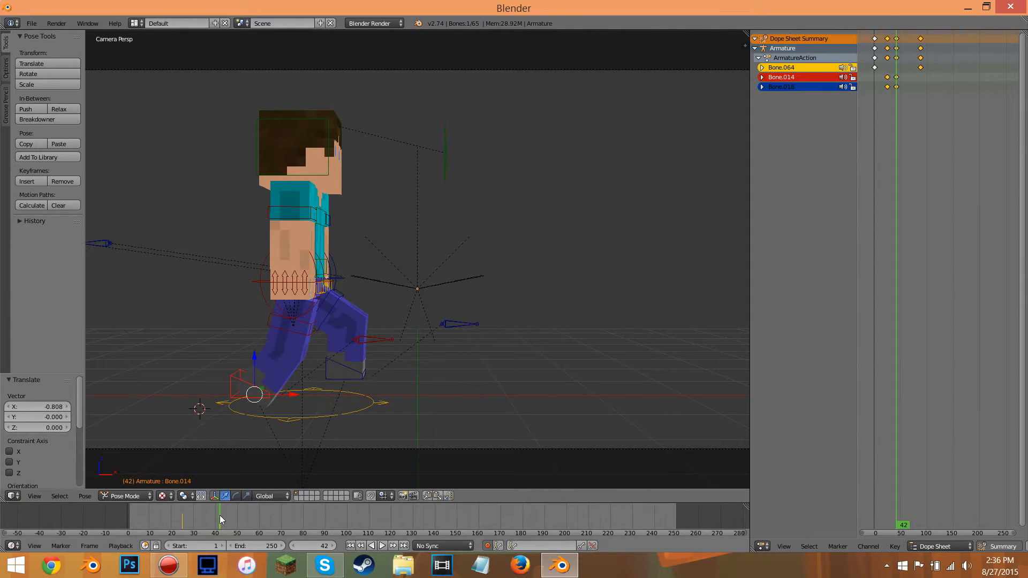
left_click_drag(220, 519, 272, 508)
right_click_drag(396, 399, 358, 395)
Bring both foot controls back under the body at frame 105 to key the end of the walk
left_click_drag(281, 512, 357, 512)
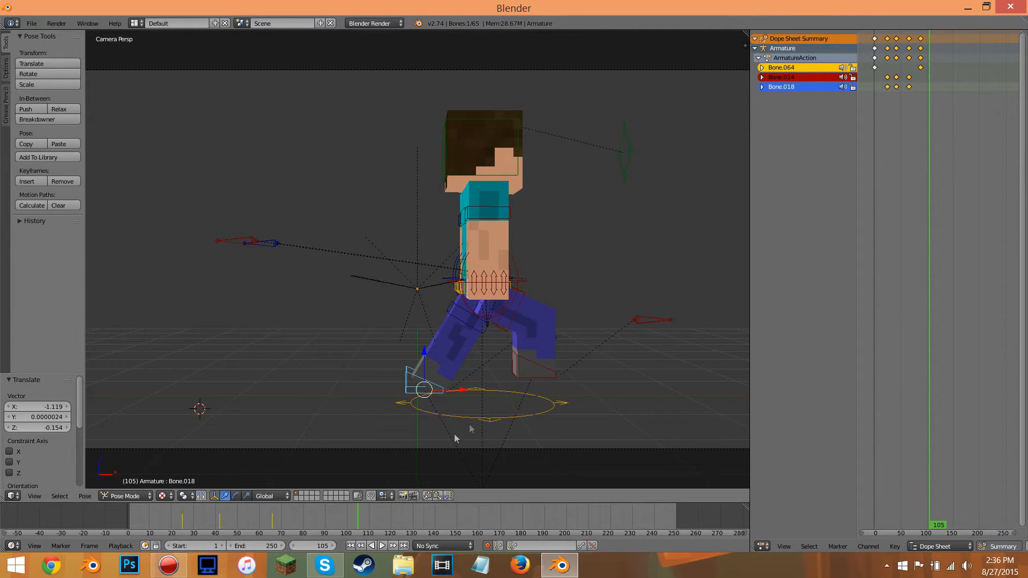
right_click_drag(525, 378, 456, 407)
right_click_drag(422, 389, 447, 398)
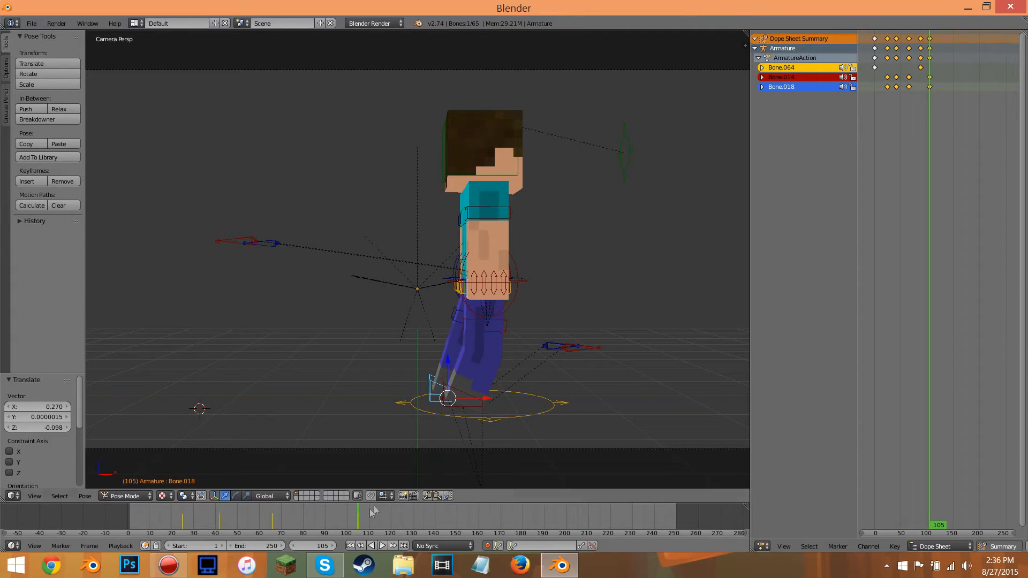
Play the animation from frame 0 to check the walking motion, and stop playback
left_click(129, 512)
left_click(382, 546)
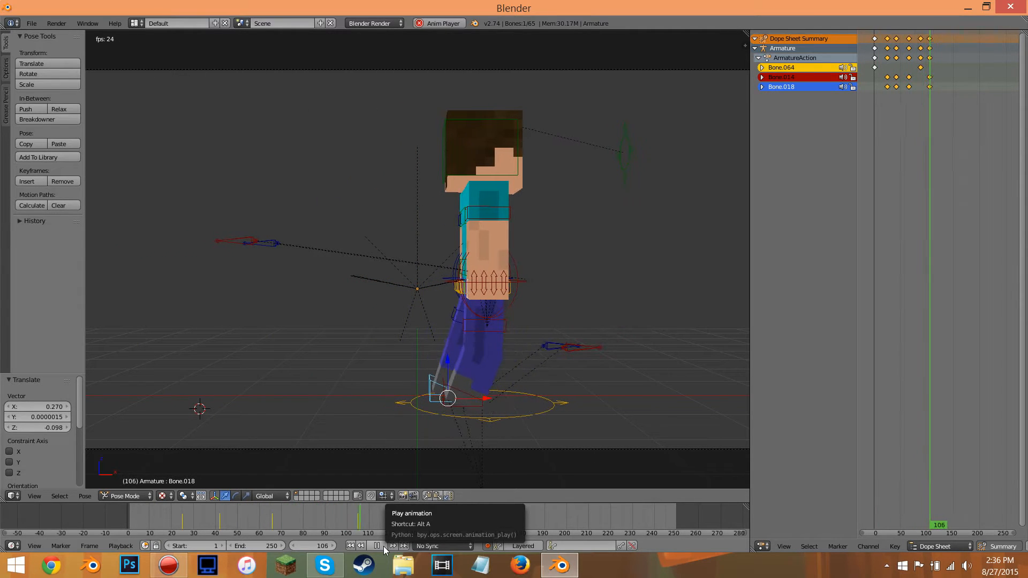
left_click(384, 546)
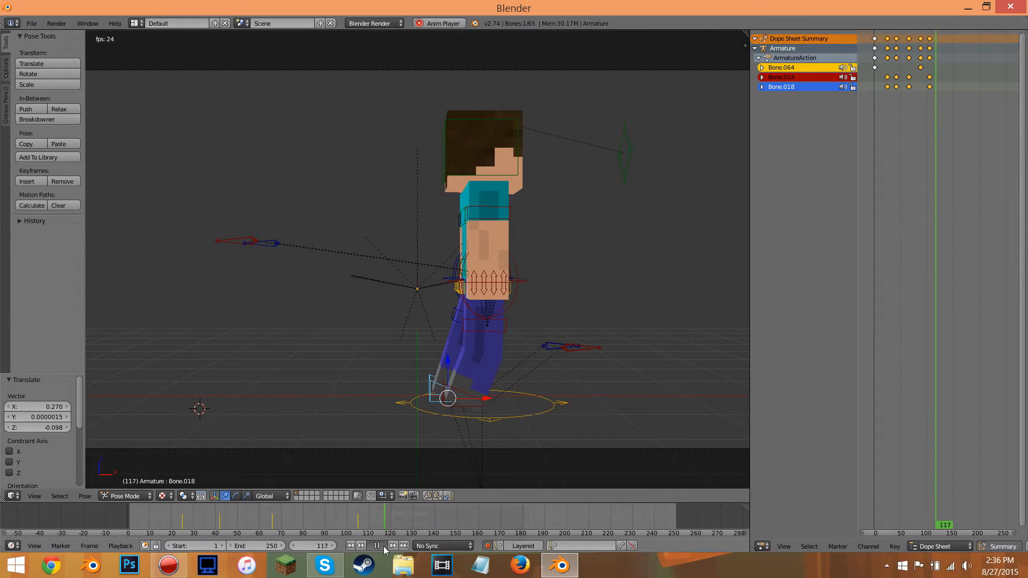
Delete all keyframes of the foot and root controls in the Dope Sheet, leaving the playhead at frame 0
key("x")
left_click(919, 106)
left_click(876, 47)
right_click(213, 414)
key("x")
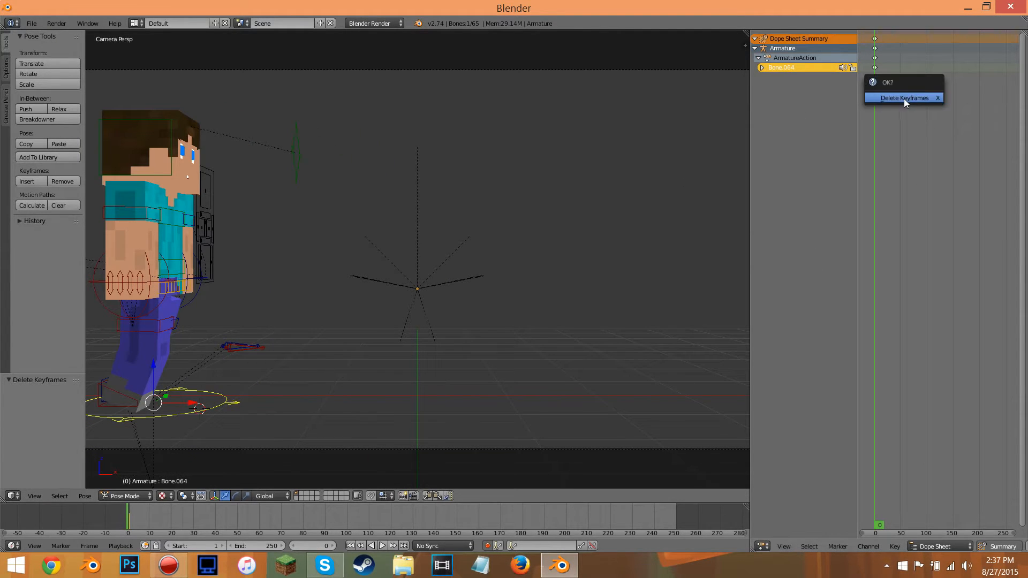
right_click(876, 42)
key("x")
left_click(875, 46)
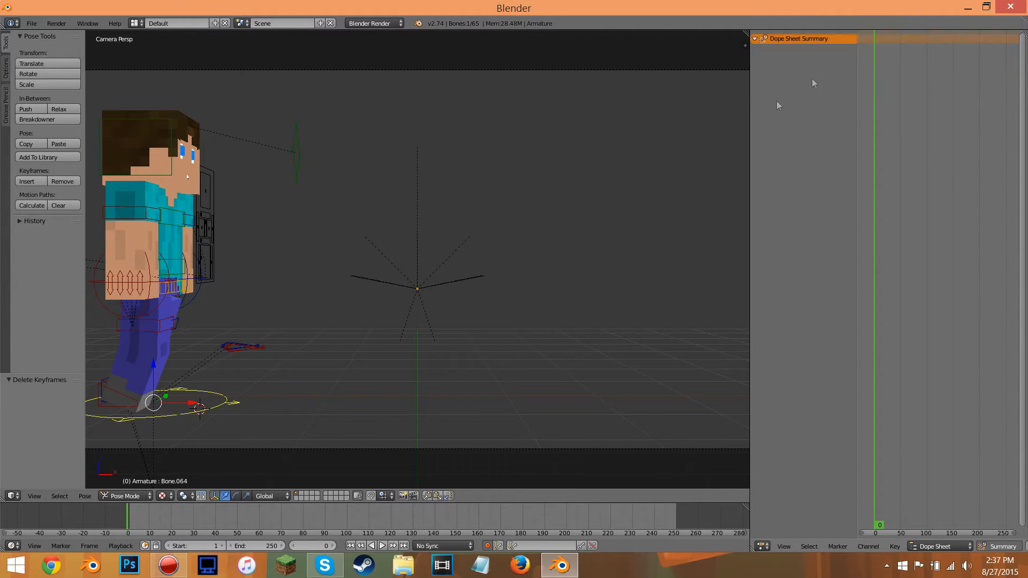
Reposition the right foot control under the body at frame 0, finishing with a move of about 0.17 along X
middle_click_drag(295, 358, 280, 321)
scroll(292, 316, "up", 3)
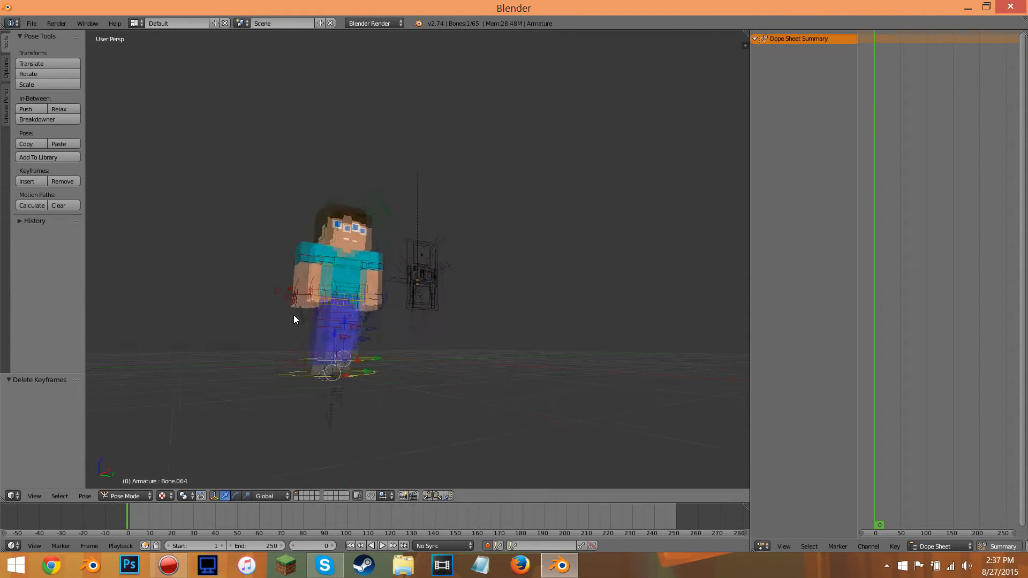
middle_click_drag(344, 415, 466, 428)
right_click(288, 427)
key("g")
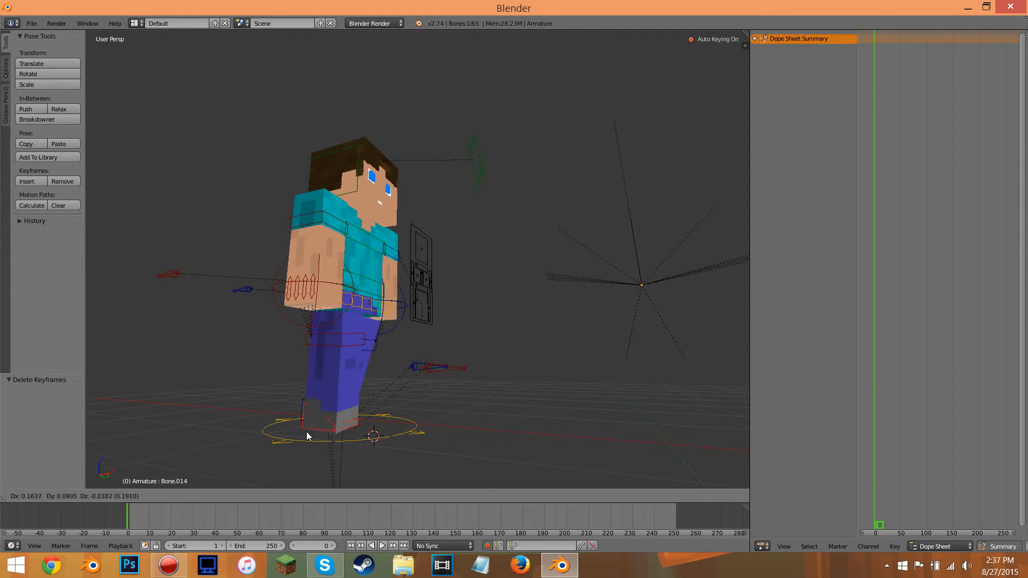
left_click(306, 433)
middle_click_drag(518, 411, 413, 448)
scroll(322, 431, "up", 3)
key("g")
key("x")
left_click(533, 481)
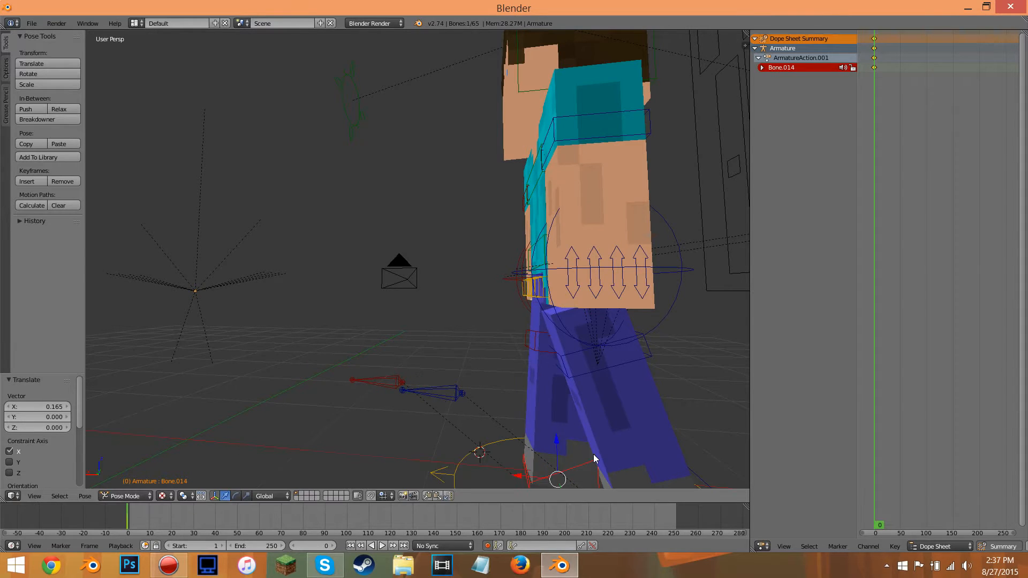
Move the left foot control along X under the body and lower it about 0.06 along Z
scroll(593, 454, "down", 3)
right_click(577, 416)
key("g")
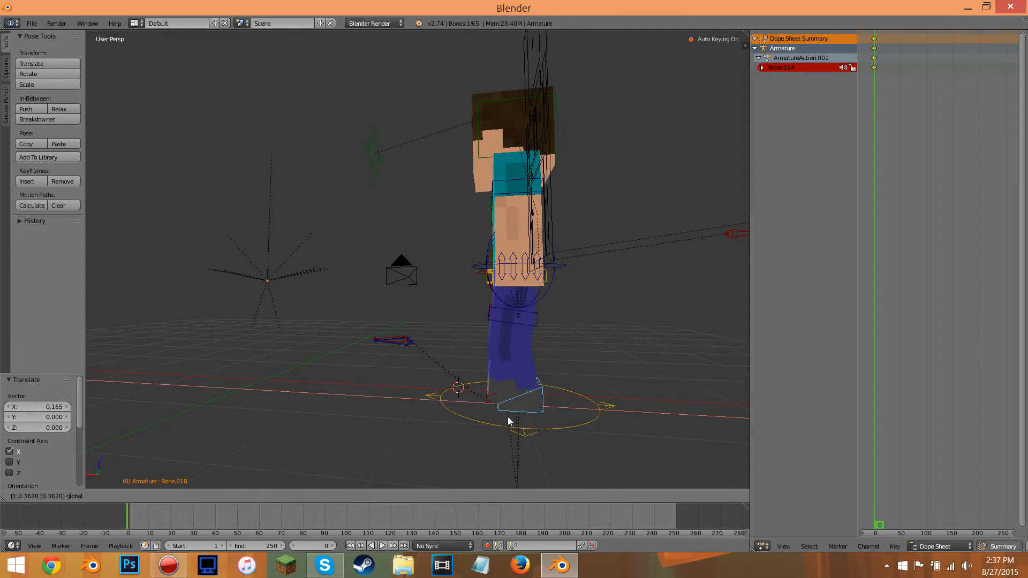
left_click(495, 416)
mouse_move(537, 380)
middle_mouse_down()
mouse_move(624, 399)
mouse_move(530, 382)
middle_mouse_up()
left_click_drag(473, 408, 492, 386)
Shift the left foot control about 0.09 backward along X to line it up with the leg
middle_click_drag(491, 387, 438, 409)
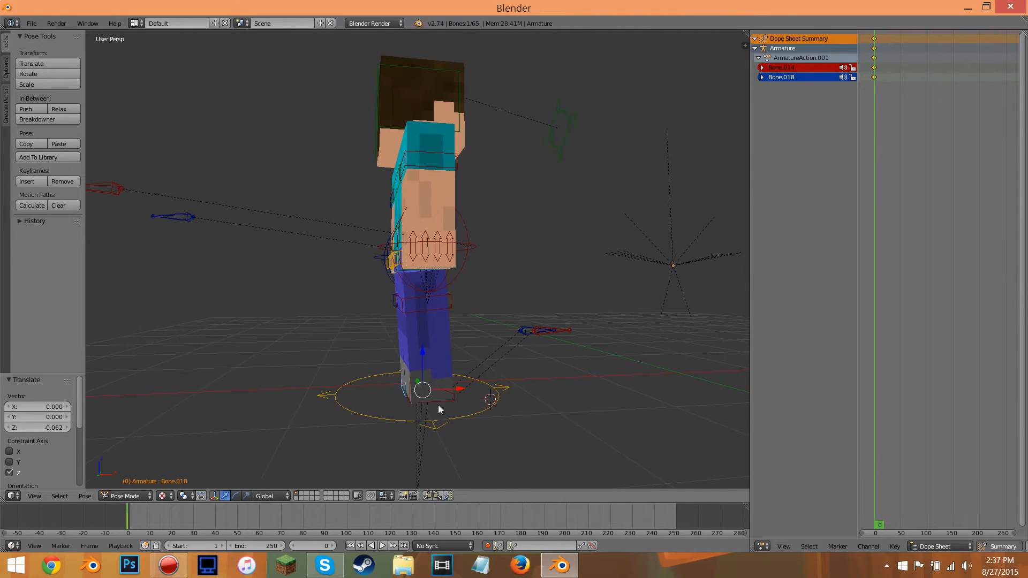
left_click_drag(452, 398, 447, 398)
middle_click_drag(447, 398, 198, 389)
right_click(365, 448)
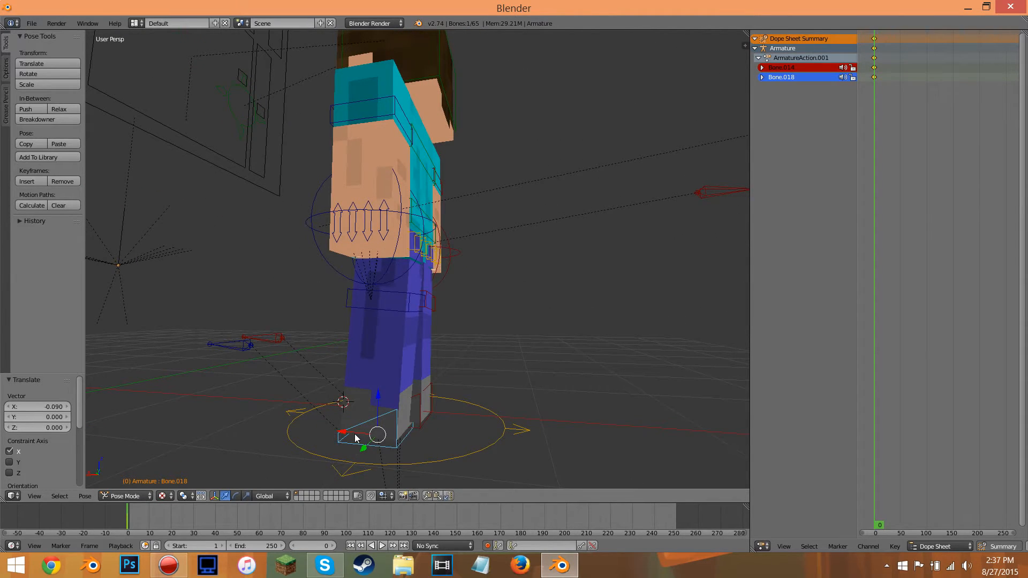
key("g")
key("x")
right_click(365, 436)
Move the right foot control about -0.09 along Y to align it under its leg
middle_click_drag(510, 403, 403, 404)
right_click(405, 407)
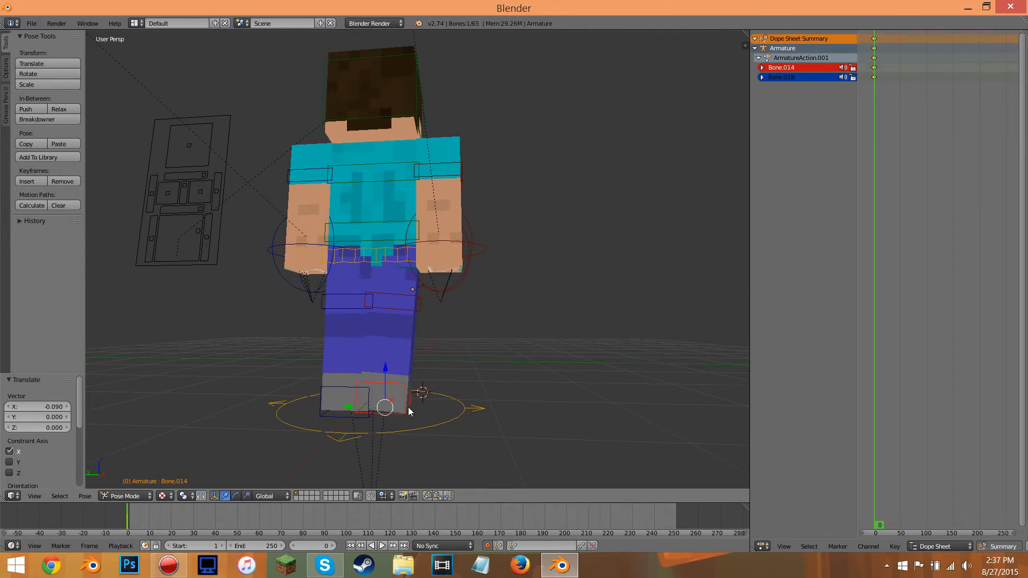
key("g")
key("x")
key("y")
left_click(373, 411)
Go to frame 6 and move the right foot control about 0.89 forward along X to key a step
mouse_move(514, 373)
middle_mouse_down()
mouse_move(401, 373)
mouse_move(507, 366)
mouse_move(524, 390)
middle_mouse_up()
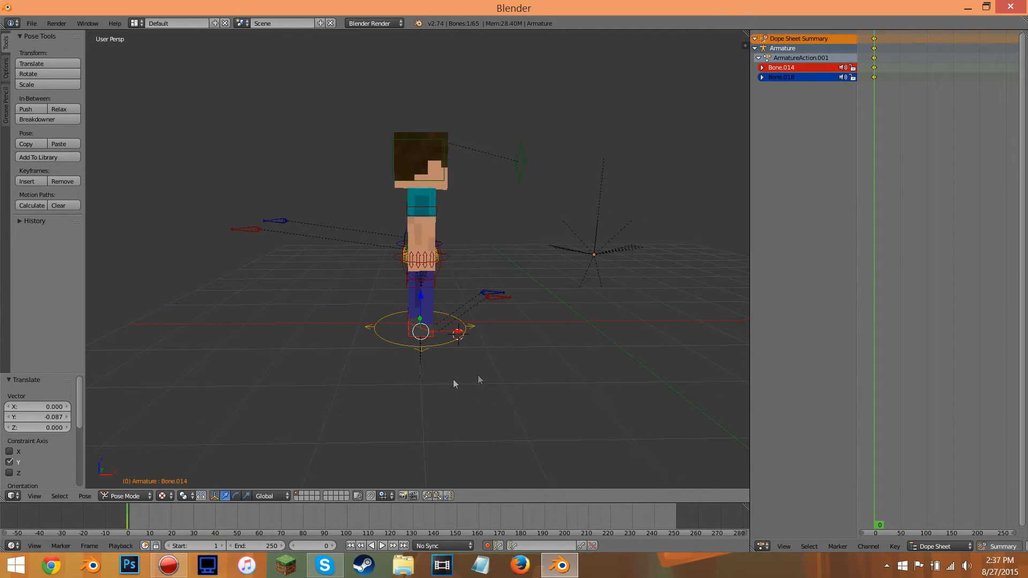
left_click(130, 515)
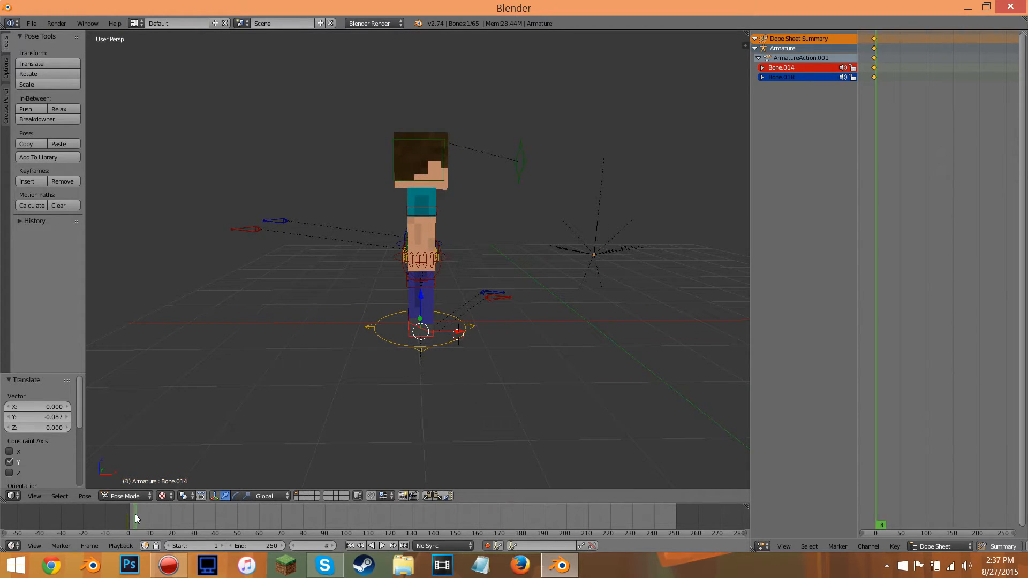
left_click(127, 520)
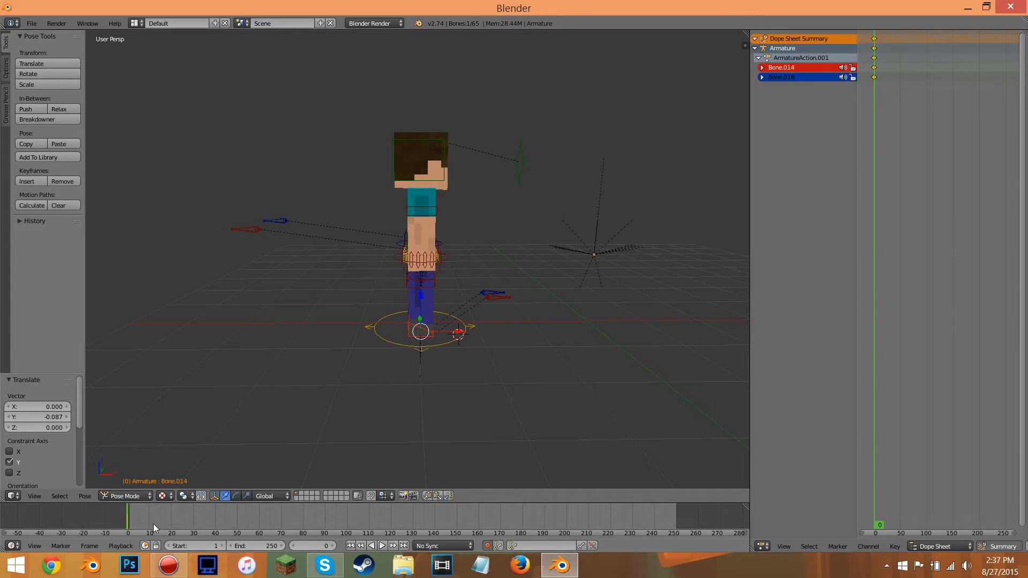
key("Right")
key("Right")
key("Right")
key("Right")
key("Right")
key("Right")
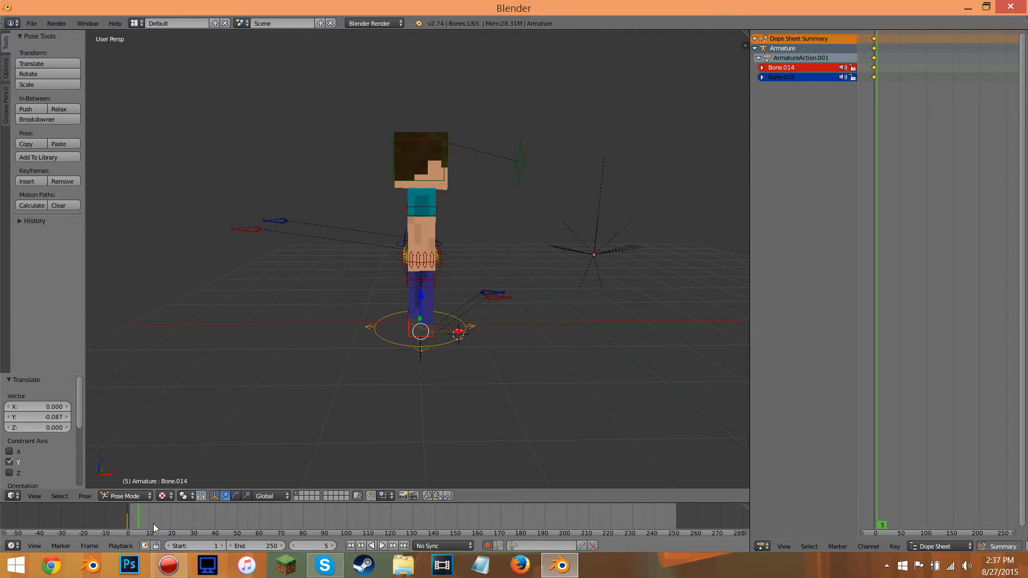
scroll(482, 395, "up", 5)
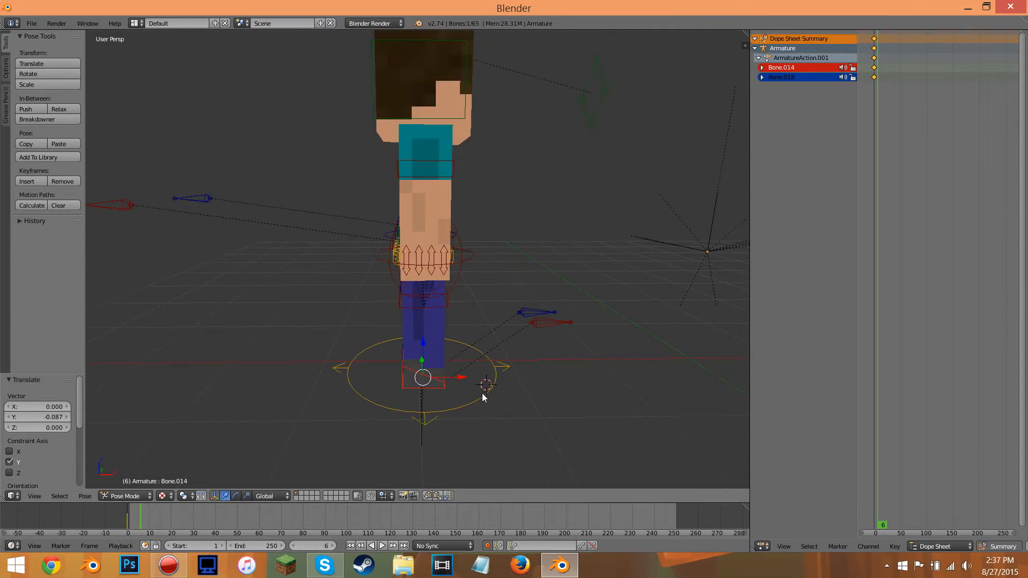
key("g")
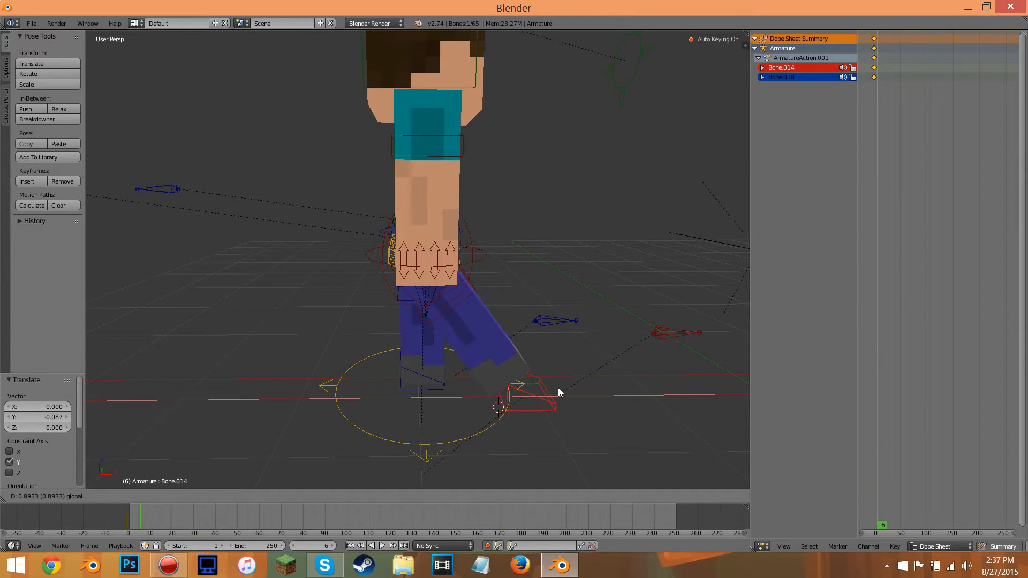
left_click(558, 388)
Move the hip control forward along X and down into the stride at frame 6, with a final correction of about -0.07 along X
middle_click_drag(498, 310, 431, 290)
right_click(472, 260)
mouse_move(491, 274)
middle_mouse_down()
mouse_move(602, 273)
mouse_move(497, 281)
middle_mouse_up()
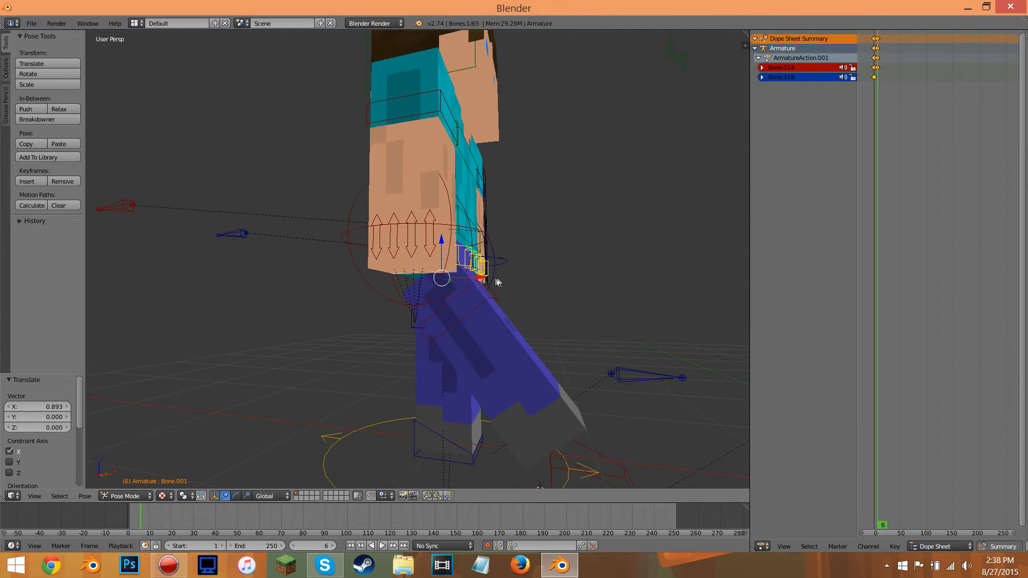
left_click_drag(480, 277, 558, 295)
left_click_drag(519, 239, 522, 265)
left_click_drag(553, 303, 548, 306)
left_click(548, 302)
mouse_move(682, 392)
middle_mouse_down()
mouse_move(703, 370)
mouse_move(658, 394)
mouse_move(693, 392)
middle_mouse_up()
scroll(658, 395, "up", 2)
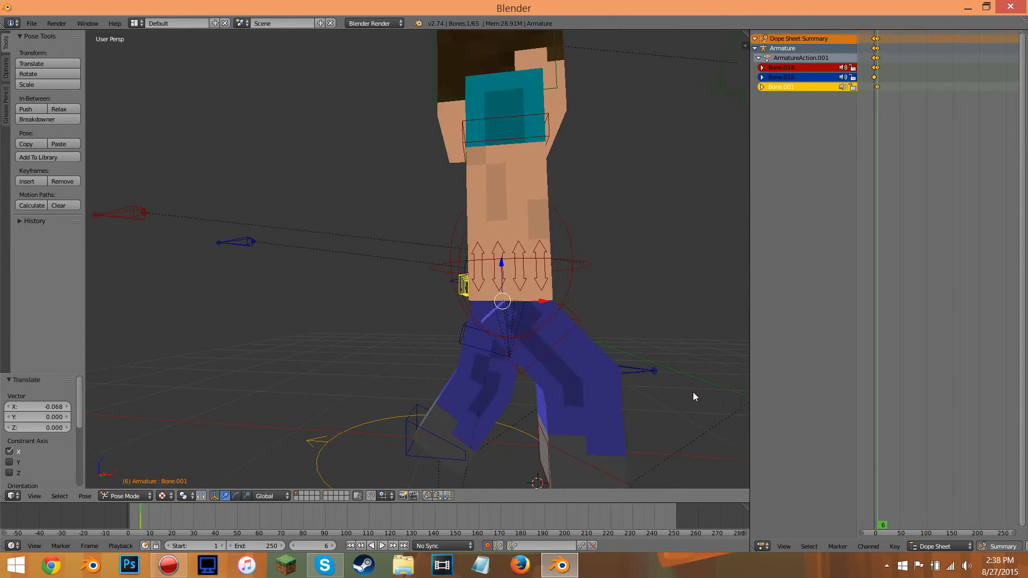
Select all bones of the rig and insert a LocRot keyframe at frame 6
mouse_move(139, 516)
left_mouse_down()
mouse_move(131, 515)
mouse_move(140, 514)
left_mouse_up()
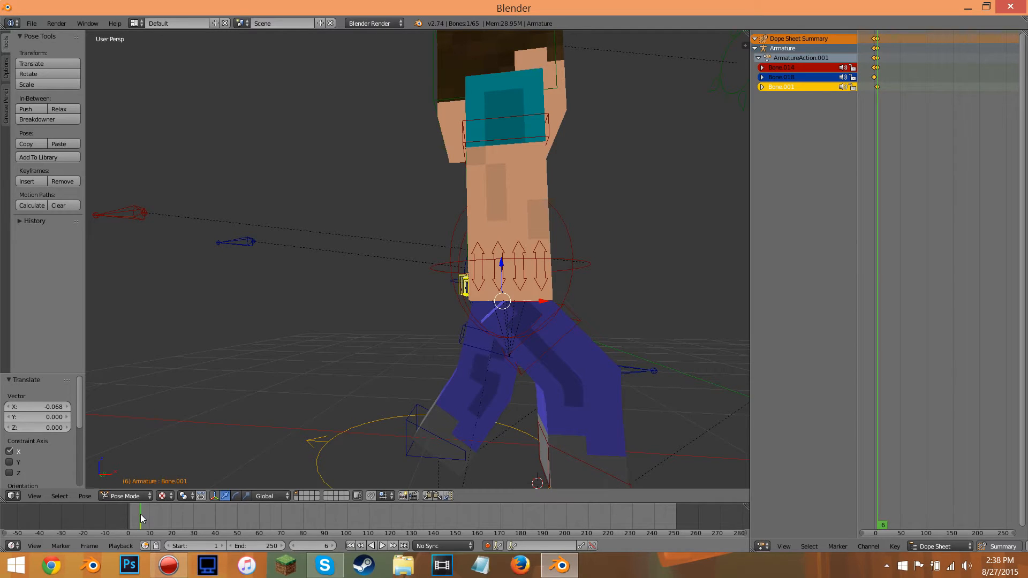
scroll(555, 297, "down", 4)
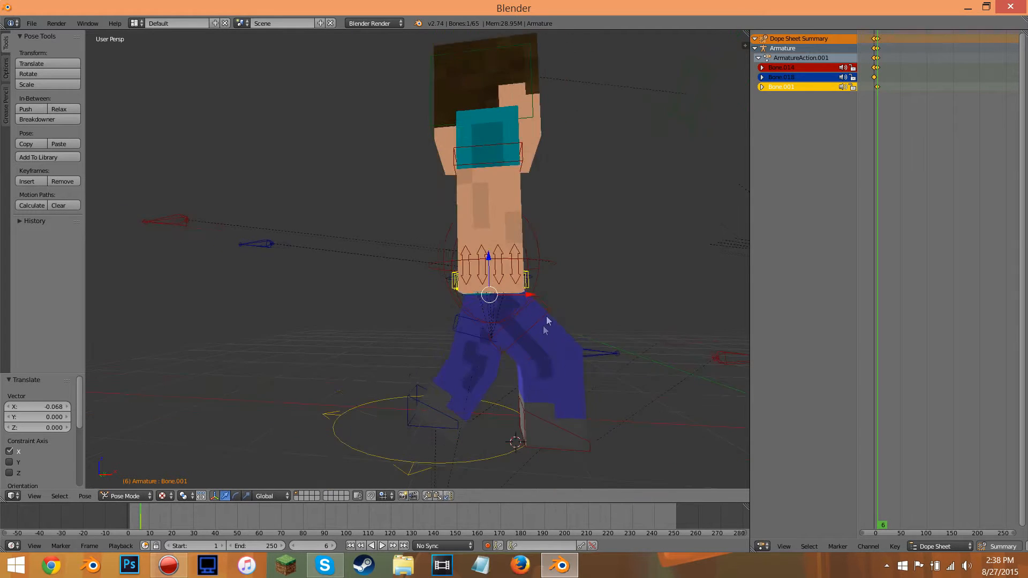
key("a")
key("a")
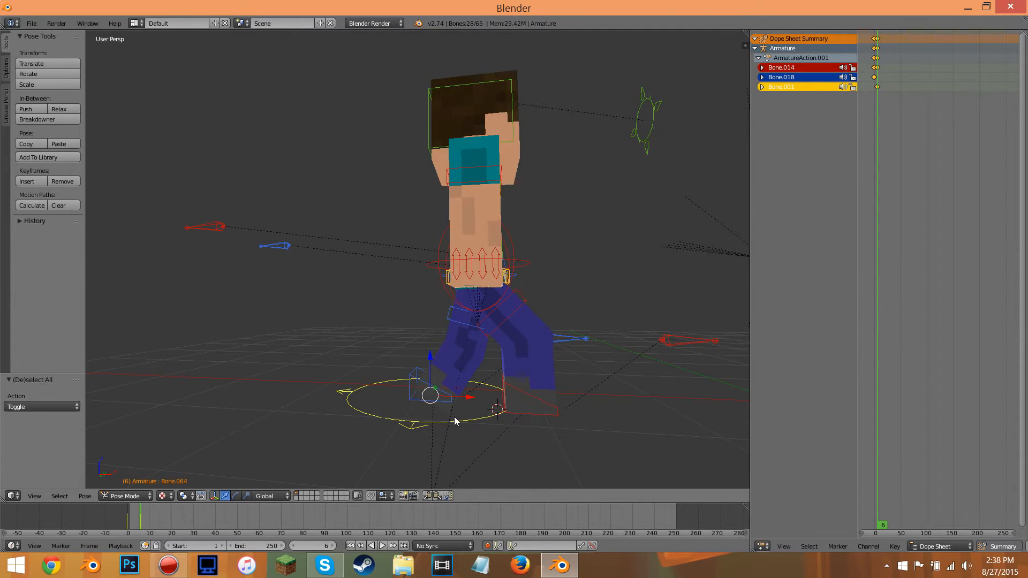
middle_click_drag(602, 226, 547, 294)
key("i")
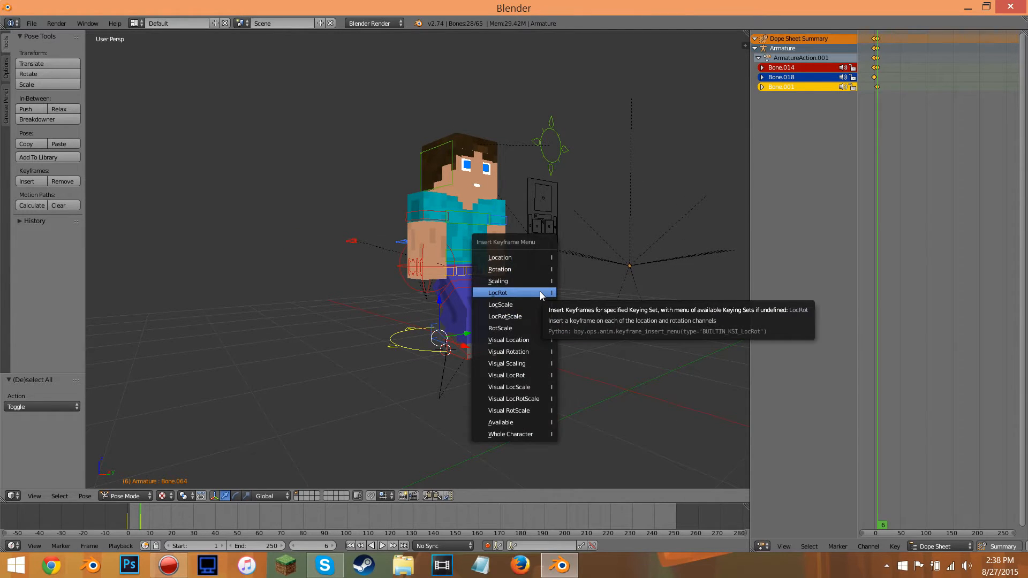
left_click(540, 294)
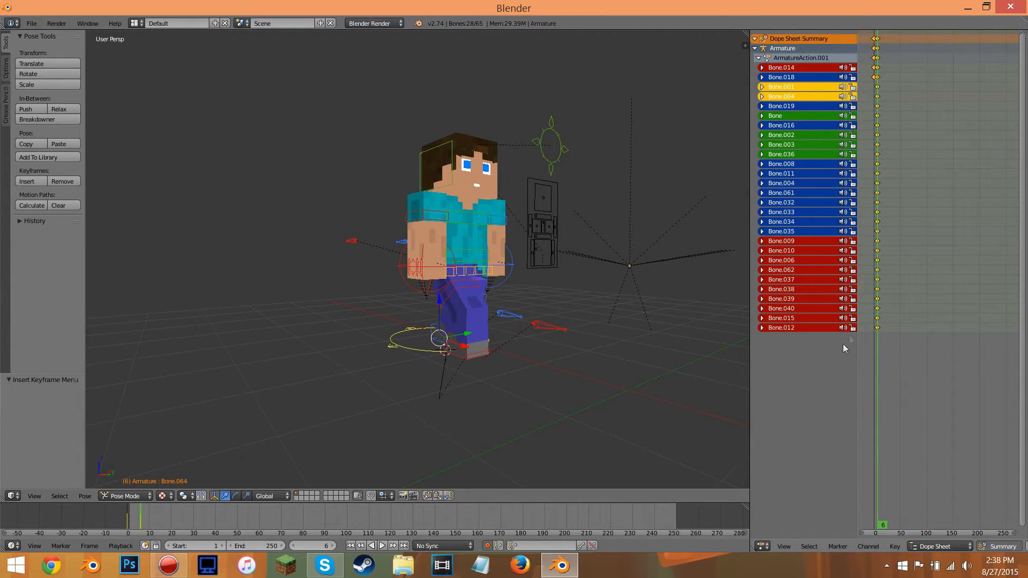
Go to frame 12 and move the left foot control about 1.82 forward along X
middle_click_drag(554, 320, 471, 382)
mouse_move(145, 516)
left_mouse_down()
mouse_move(120, 516)
mouse_move(143, 516)
left_mouse_up()
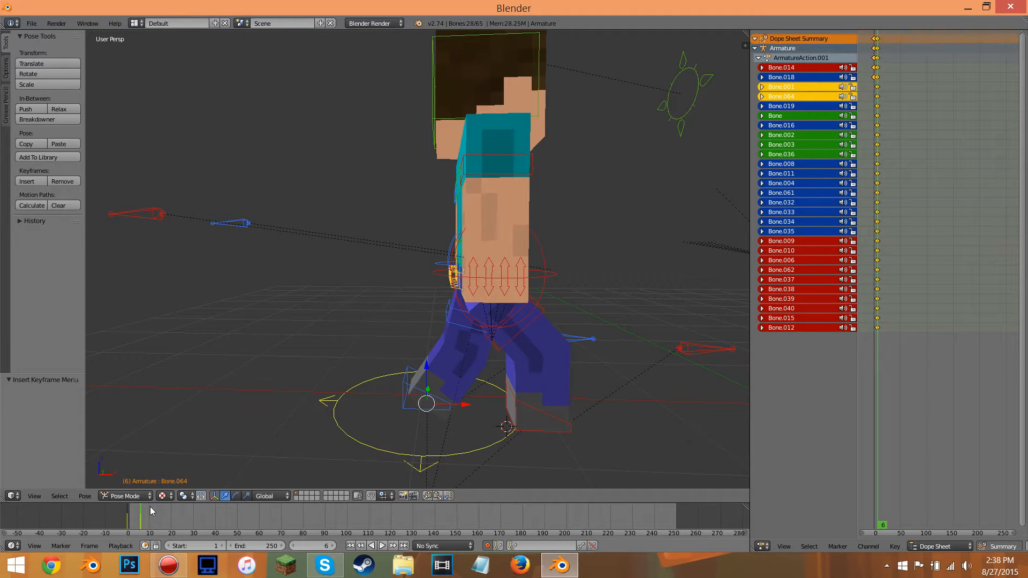
key("Right")
key("Right")
key("Right")
key("Right")
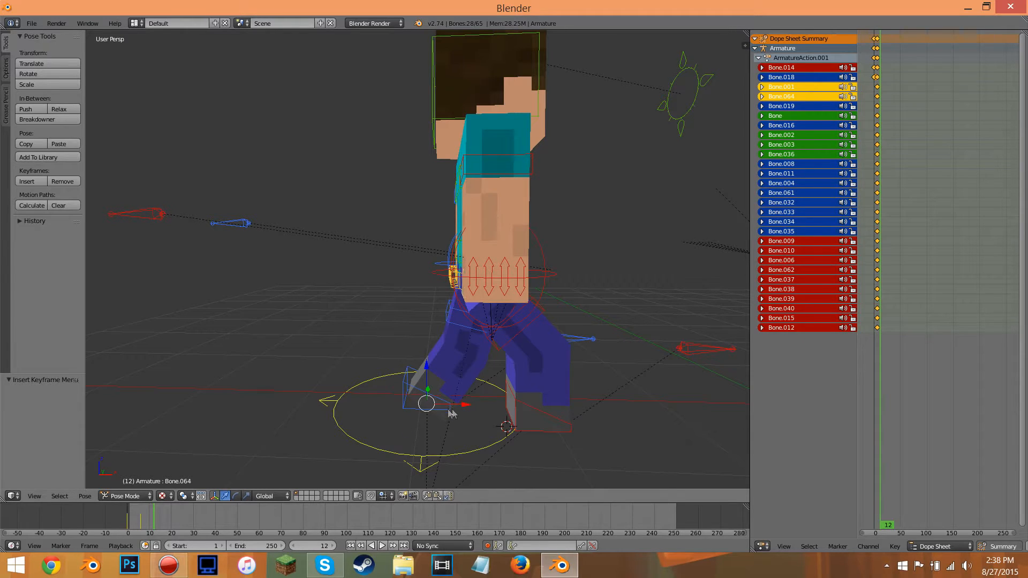
right_click(498, 405)
key("g")
key("x")
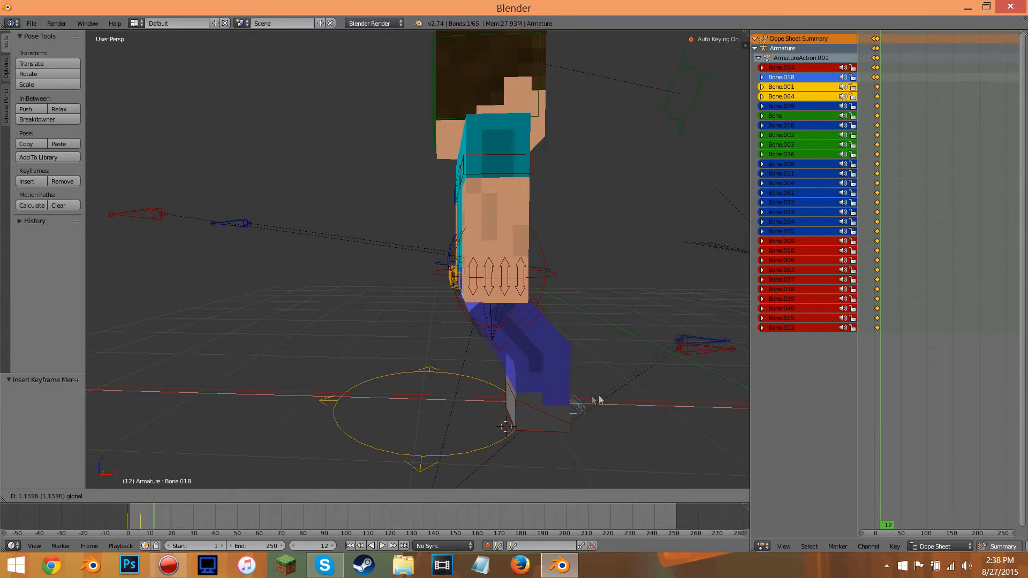
left_click(662, 401)
Move the hip control about 0.95 forward along X at frame 12 to follow the left foot
middle_click_drag(663, 402, 363, 289)
right_click(367, 287)
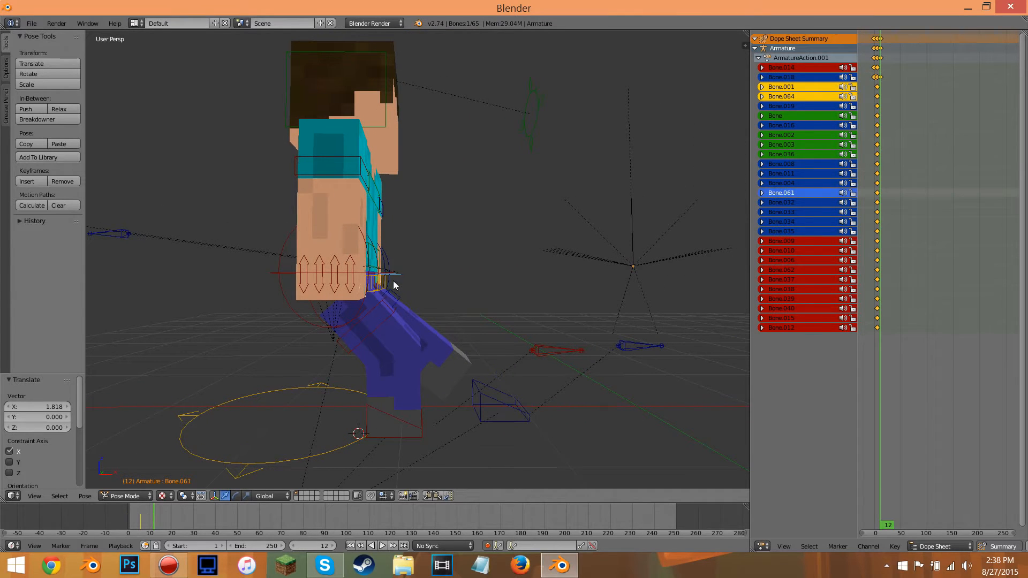
right_click(368, 287)
key("g")
key("x")
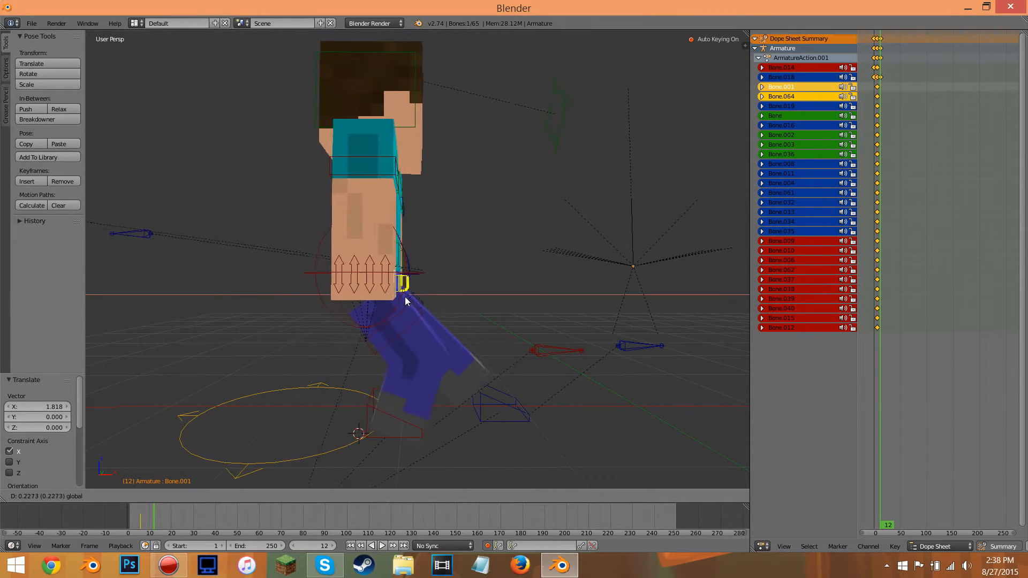
left_click(485, 329)
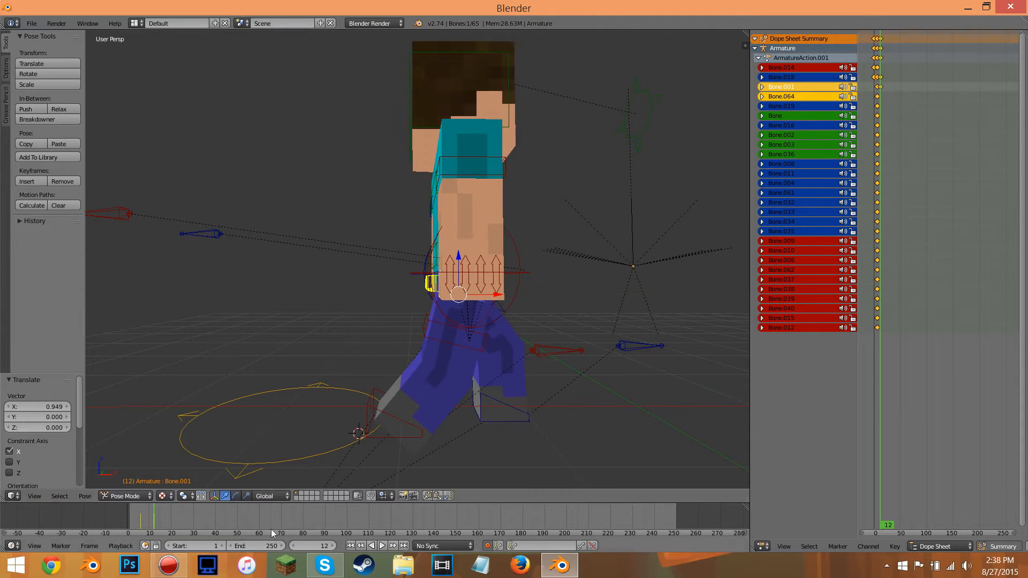
mouse_move(156, 511)
left_mouse_down()
mouse_move(132, 515)
mouse_move(160, 517)
left_mouse_up()
middle_click_drag(530, 422, 450, 413)
right_click(454, 412)
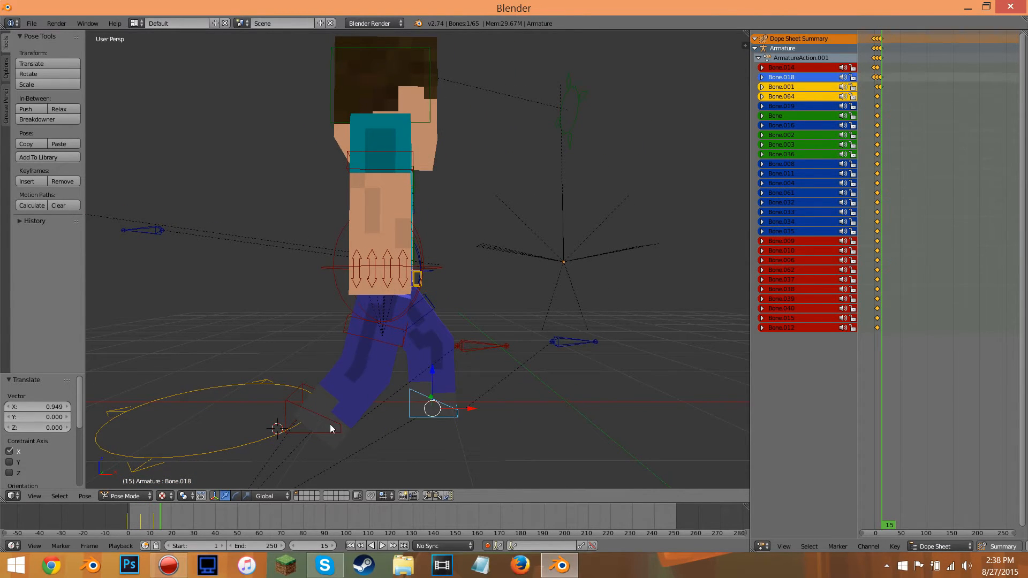
key("ctrl+Tab")
right_click(325, 437)
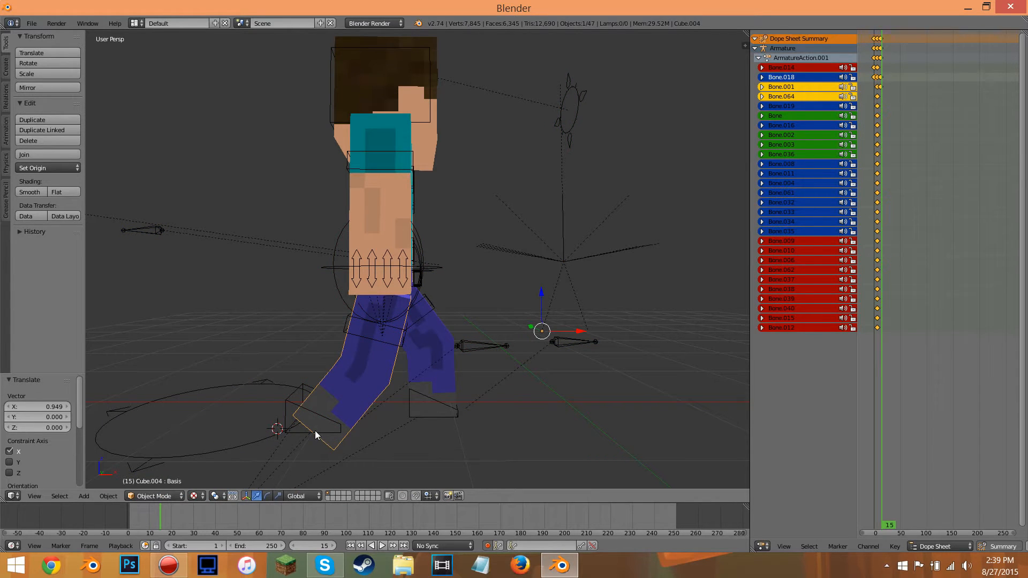
key("ctrl+Tab")
right_click(314, 430)
key("g")
key("x")
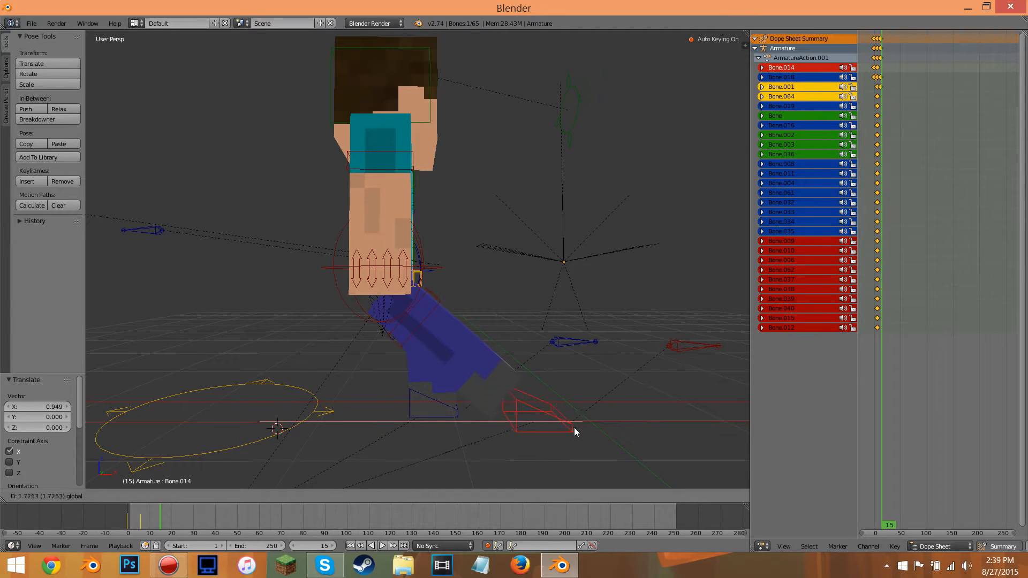
right_click(599, 430)
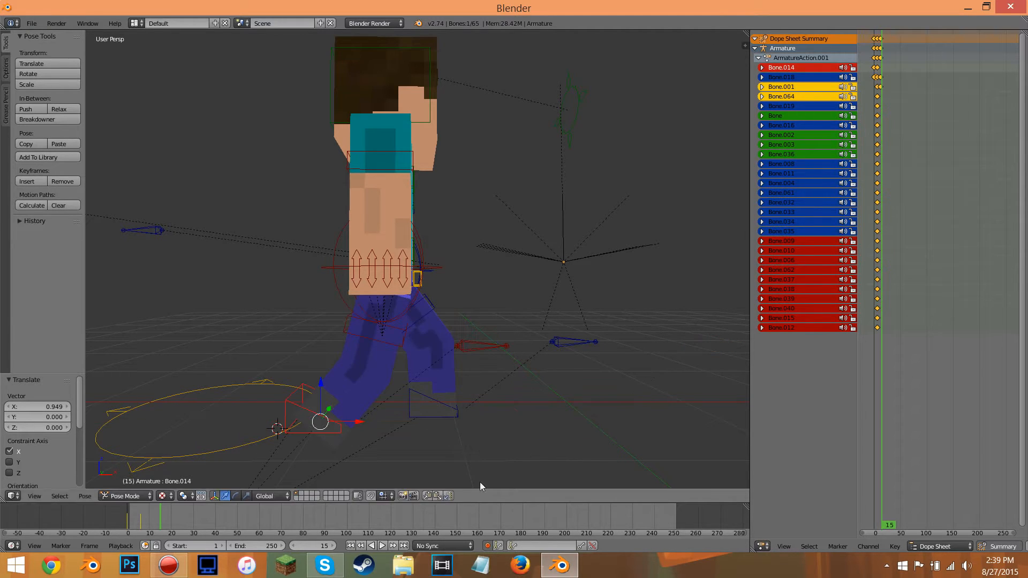
Go to frame 19 and move the right foot control about 1.96 forward along X
left_click(333, 545)
left_click(333, 546)
left_click(333, 545)
left_click(333, 546)
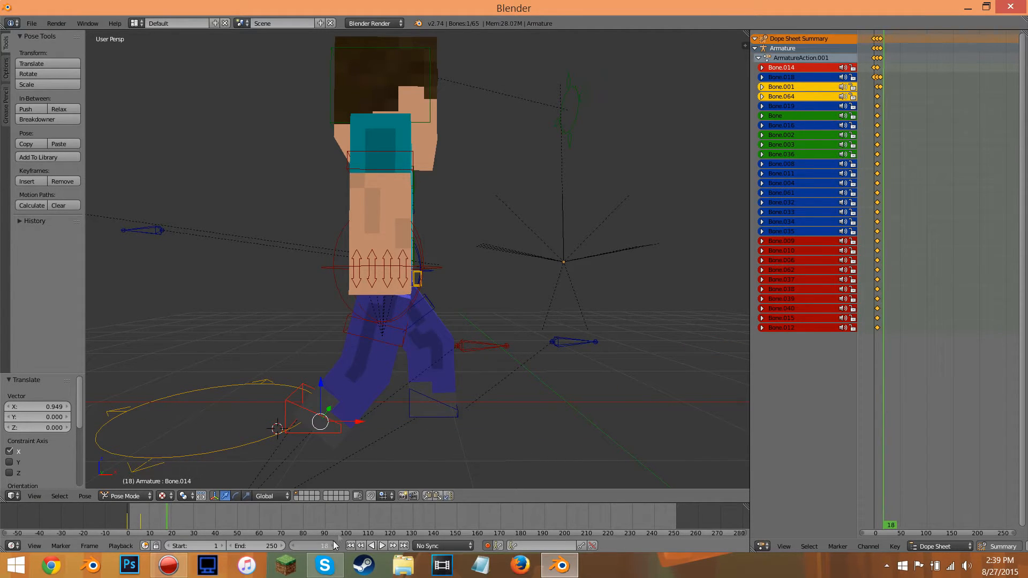
left_click_drag(362, 420, 535, 419)
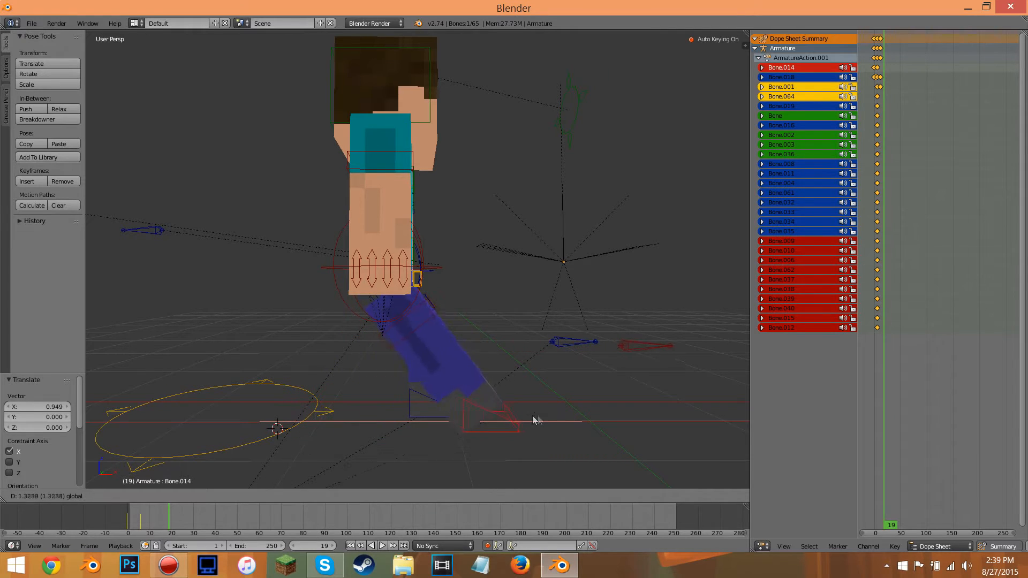
left_click_drag(603, 422, 607, 422)
Move the hip control about 0.90 forward along X at frame 19
right_click(420, 276)
right_click(418, 269)
middle_click_drag(441, 278, 411, 288)
right_click(439, 270)
key("g")
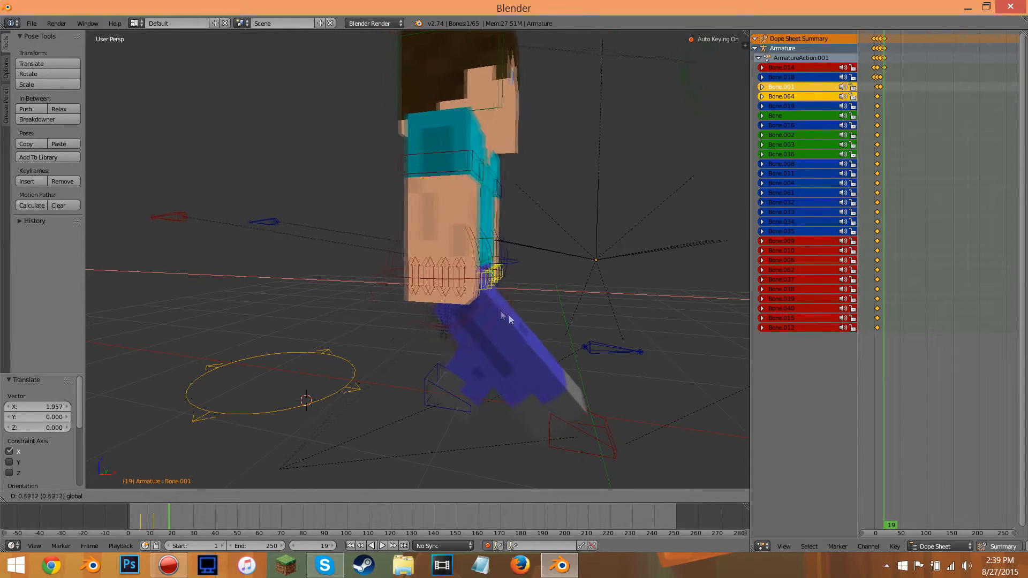
left_click(542, 339)
Trackball-rotate the lower torso control by about 2.9° and 9.2° at frame 19 to twist the body
middle_click_drag(636, 278, 540, 275)
key("r")
key("r")
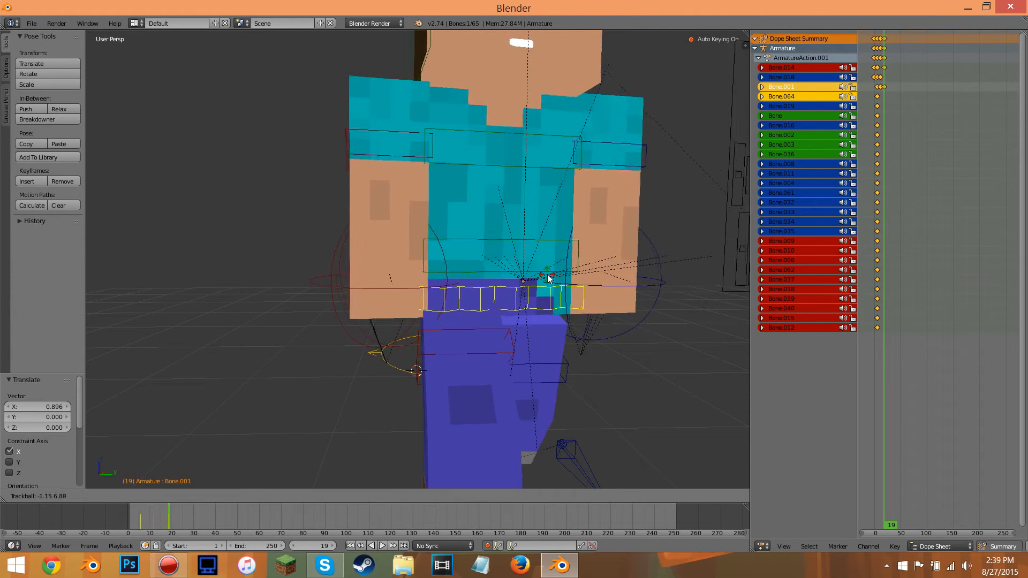
right_click(540, 269)
right_click(541, 269)
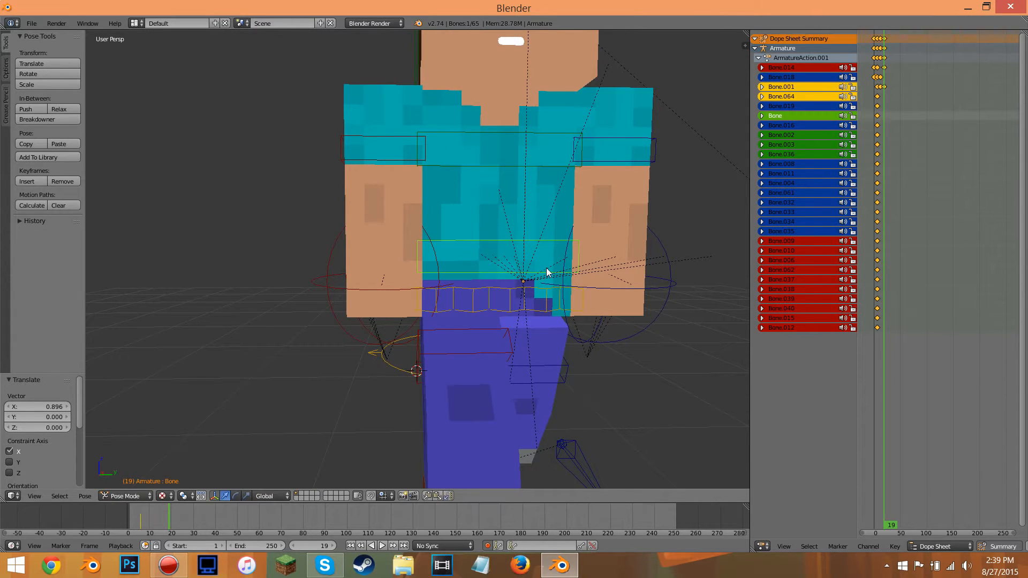
key("r")
key("r")
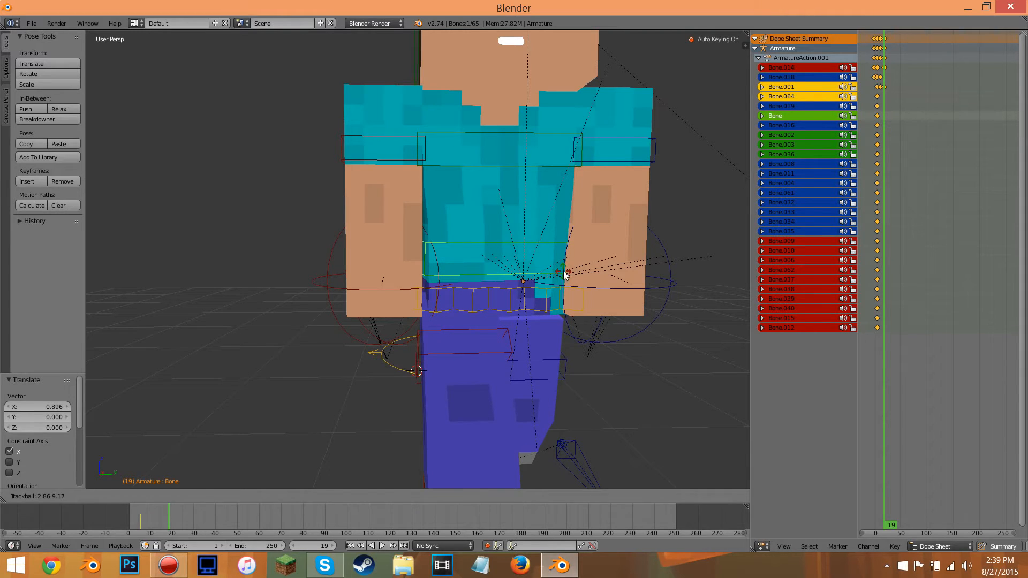
left_click(566, 275)
Move the right hand control freely by about -0.05 in X, -0.04 in Y and 0.04 in Z at frame 19
middle_click_drag(602, 269, 664, 271)
right_click(495, 317)
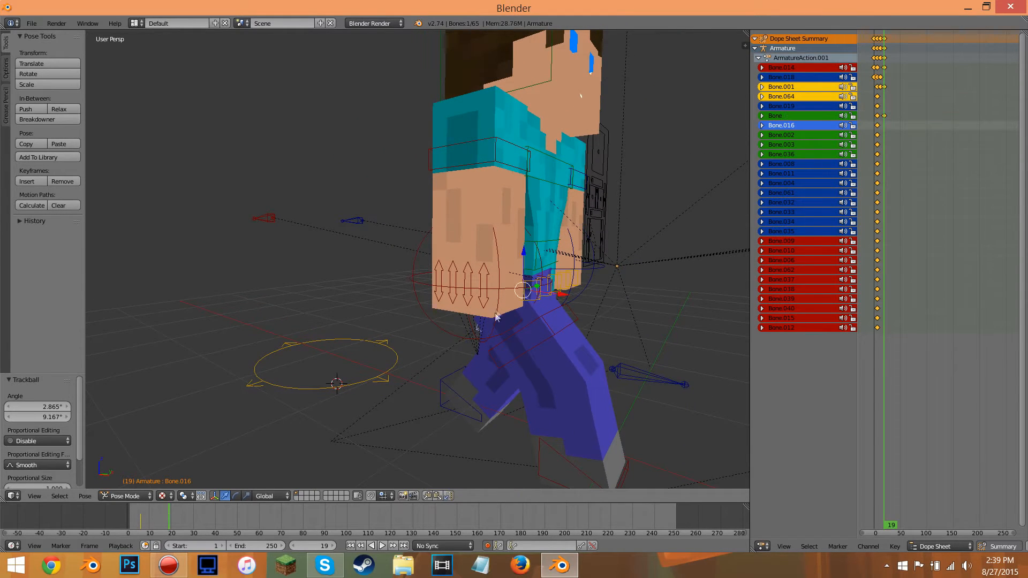
right_click(489, 330)
key("g")
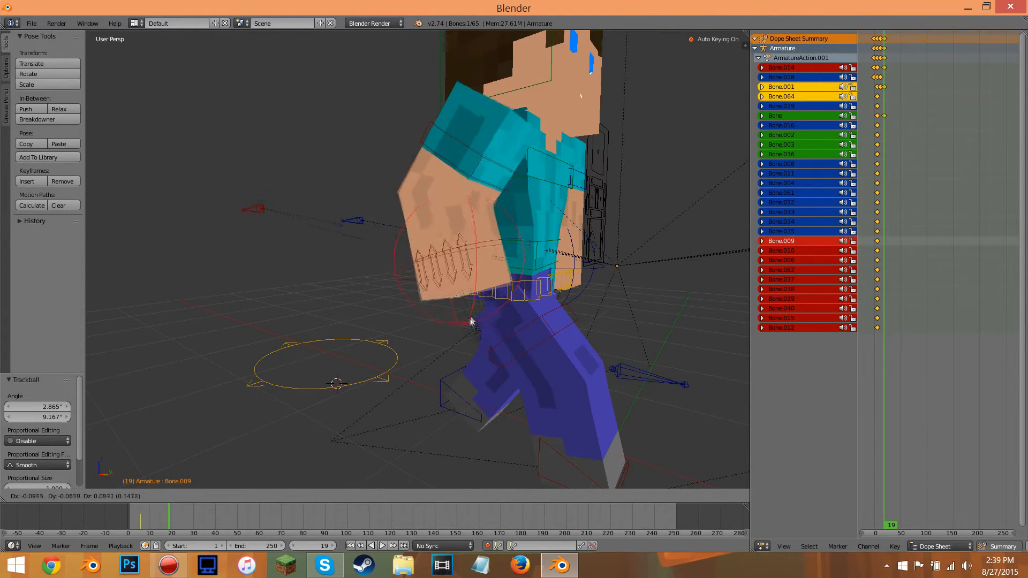
left_click(485, 326)
middle_click_drag(611, 280, 527, 279)
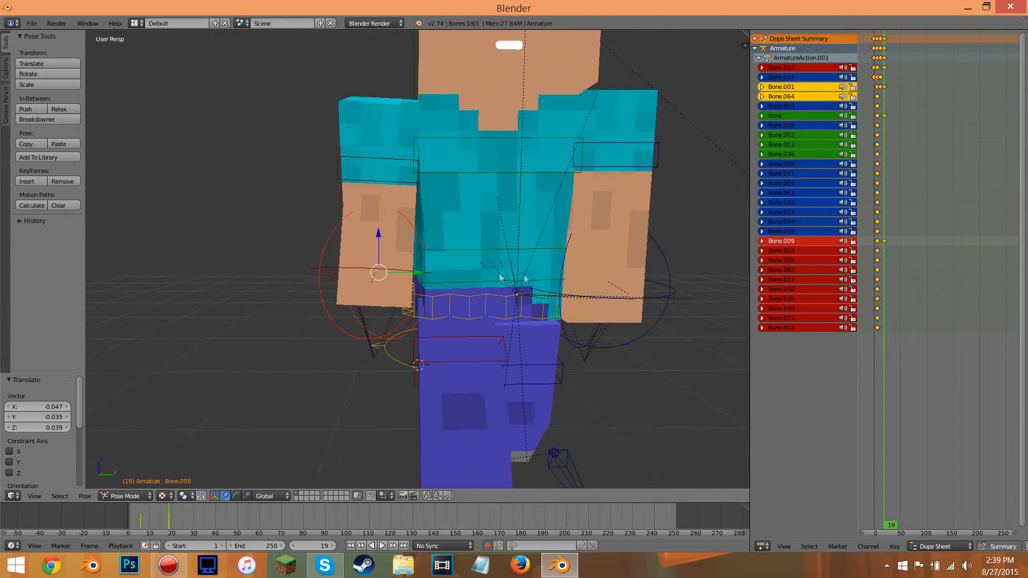
Adjust the right hand control along Y, plus about 0.06 along X, at frame 19
key("g")
key("y")
left_click(402, 282)
middle_click_drag(402, 282, 427, 327)
key("g")
key("x")
left_click(539, 284)
Swing the left hand control back about -0.37 in X and the right hand control forward about 0.22 in X at frame 19
right_click(462, 351)
key("g")
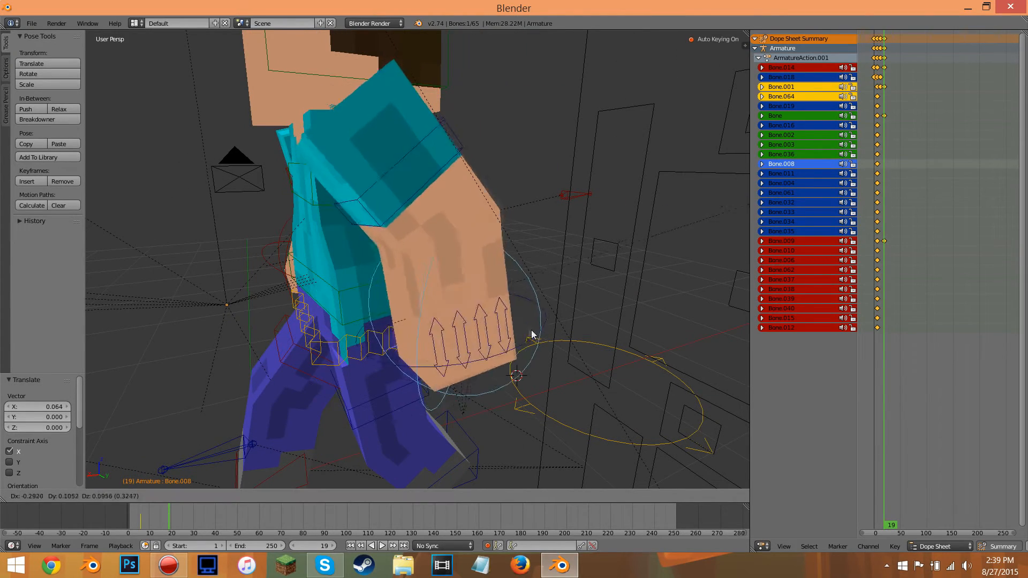
left_click(546, 320)
middle_click_drag(547, 320, 504, 308)
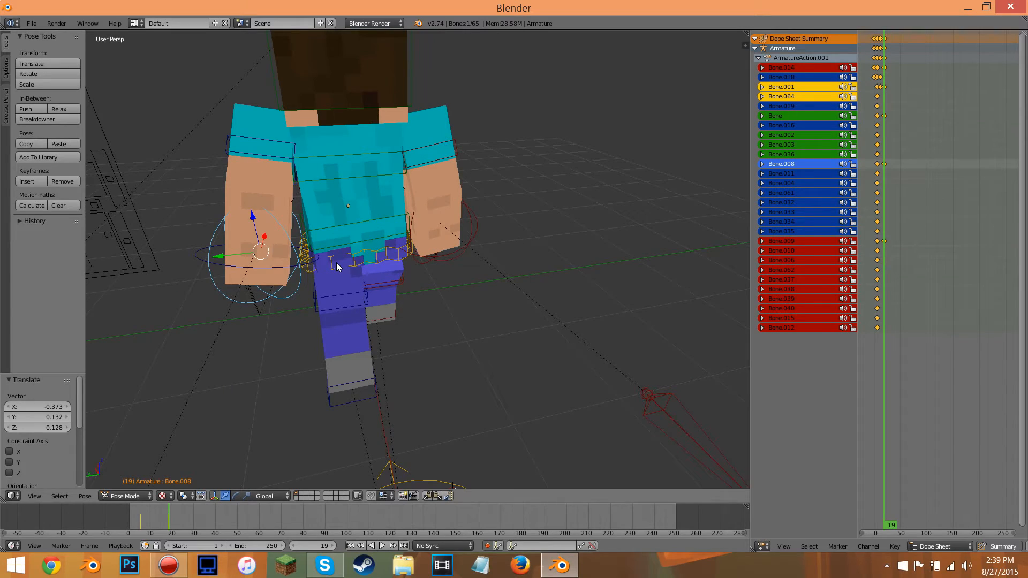
middle_click_drag(387, 232, 760, 228)
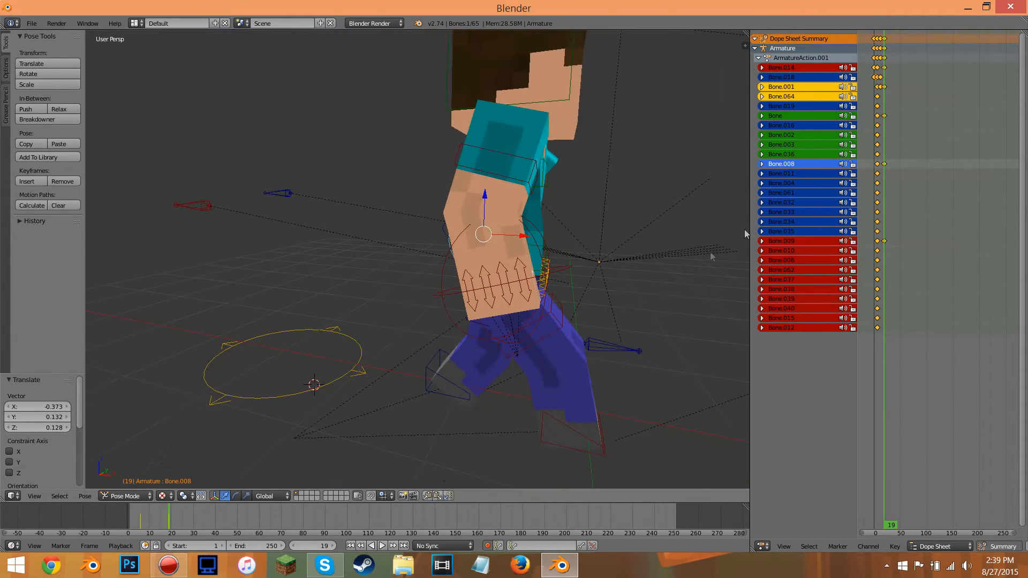
right_click_drag(545, 275, 583, 262)
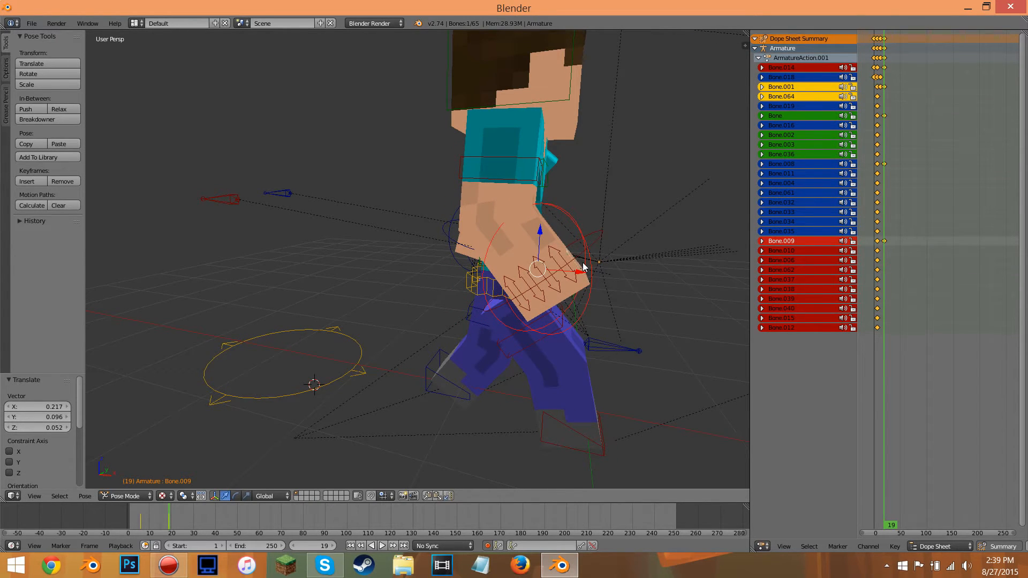
Go to frame 25 and move the left foot control forward along X past the right foot
key("Right")
key("Right")
key("Right")
key("Right")
key("Right")
key("Right")
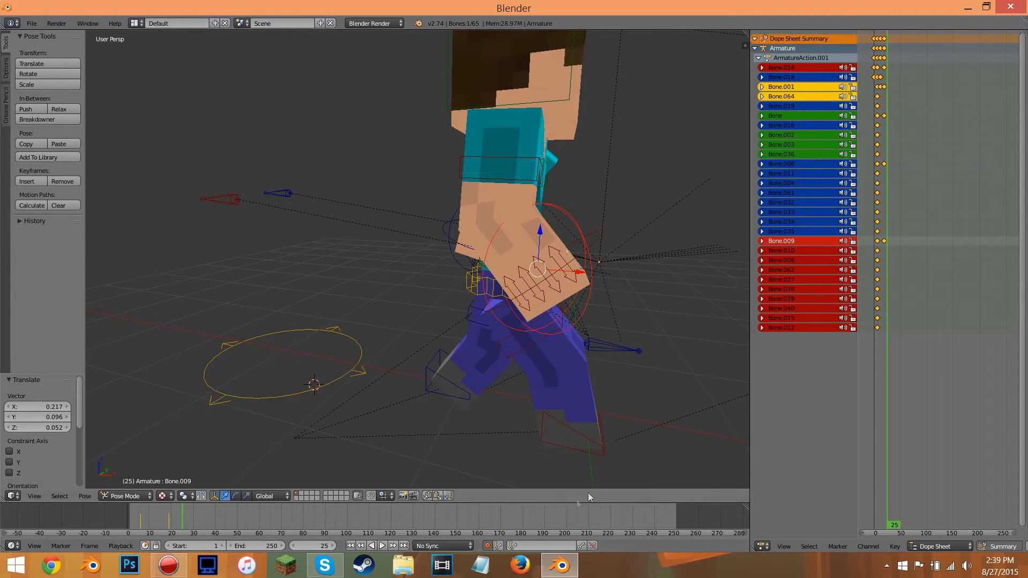
right_click(586, 454)
right_click_drag(475, 389, 712, 411)
key("Escape")
left_click_drag(491, 399, 730, 428)
Move the hip control about 1.06 forward along X and the left foot control about 0.11 further along X at frame 25
right_click(485, 286)
left_click_drag(531, 291, 704, 327)
middle_click_drag(709, 455, 591, 362)
right_click(591, 362)
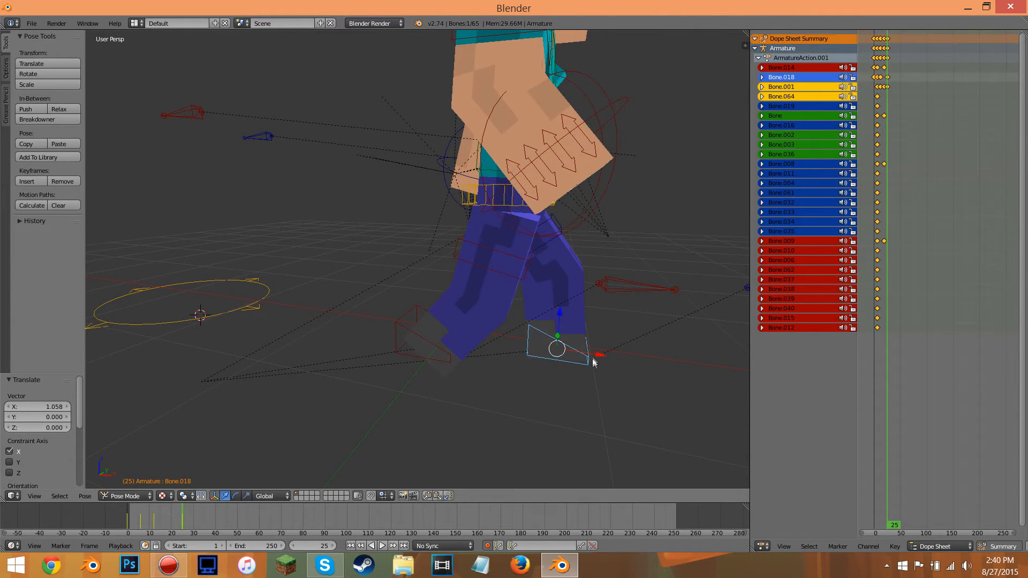
left_click_drag(598, 351, 615, 356)
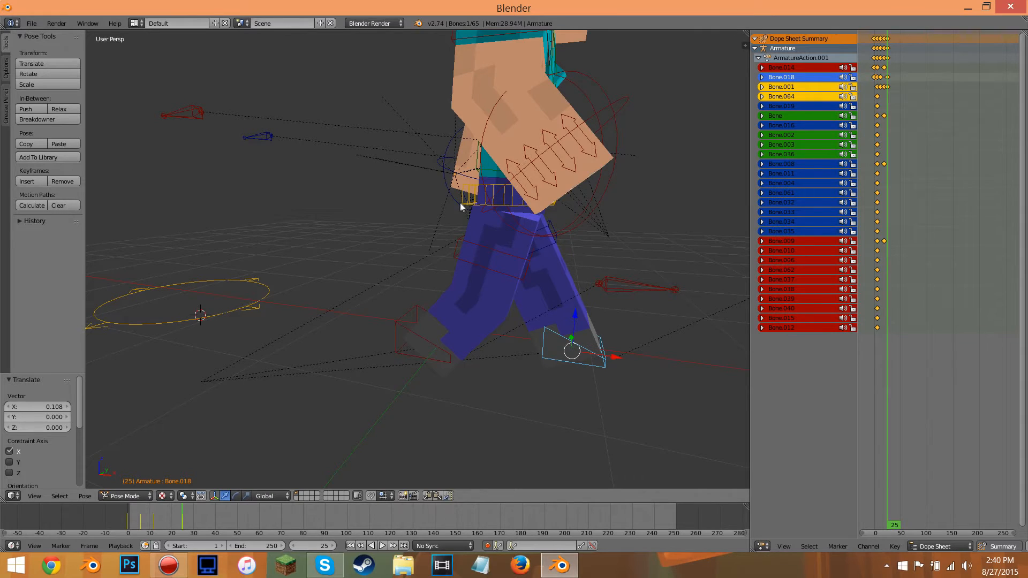
Fine-tune the hip control's position at frame 25, finishing with a move of about -0.02 along Z
right_click(465, 209)
right_click(476, 200)
mouse_move(553, 212)
left_mouse_down()
mouse_move(565, 212)
mouse_move(553, 209)
left_mouse_up()
left_click_drag(519, 176, 556, 181)
Swing the right hand control back about -0.60 in X, 0.02 in Y and 0.08 in Z at frame 25
middle_click_drag(638, 209, 572, 132)
right_click(569, 128)
key("g")
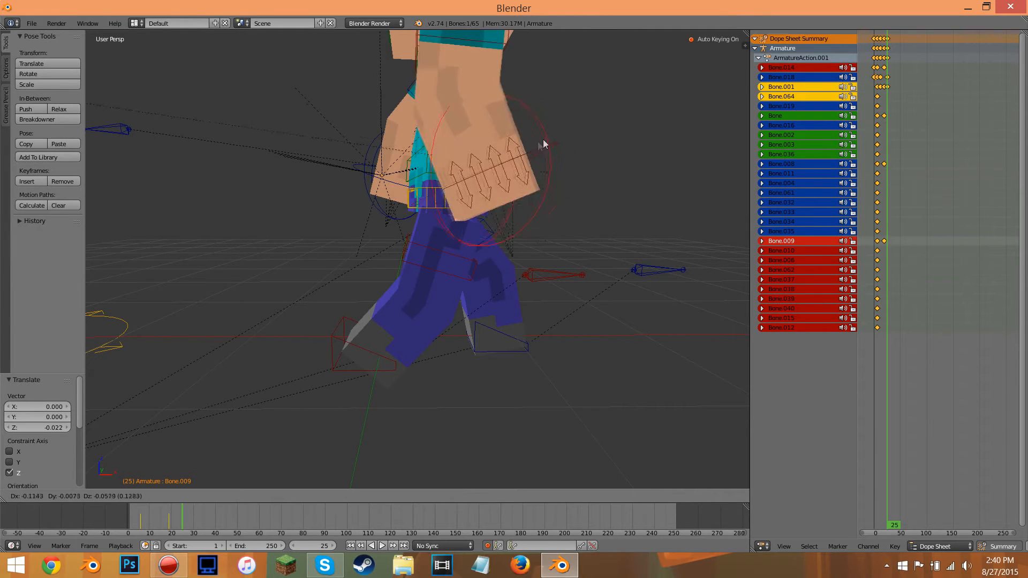
left_click(460, 112)
Swing the left hand control forward about 0.69 in X, 0.09 in Y and 0.06 in Z at frame 25
middle_click_drag(580, 144, 497, 207)
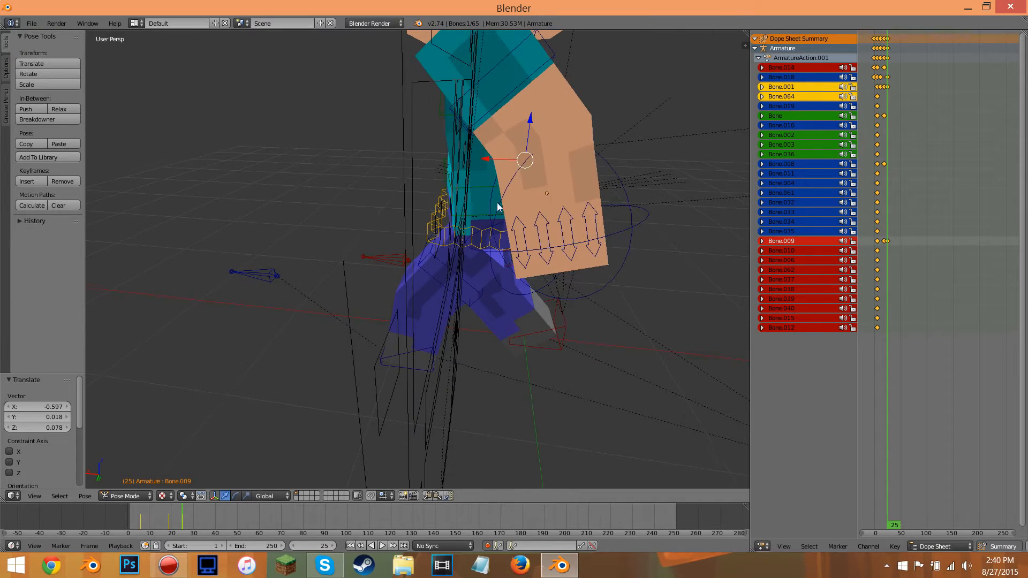
right_click(595, 230)
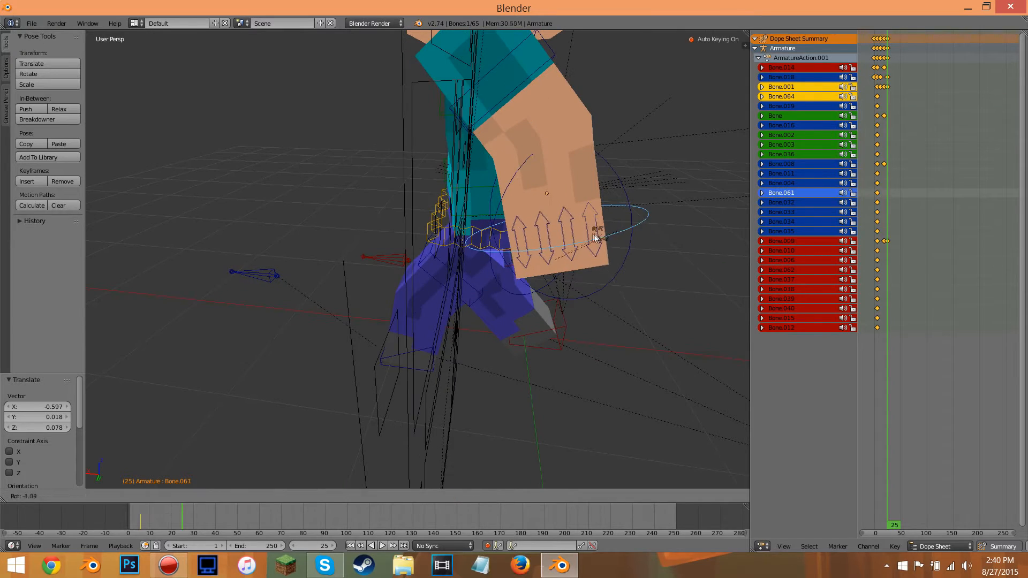
right_click(627, 252)
key("g")
left_click(489, 235)
Twist the lower torso control at frame 25 with trackball and plain rotations, including about 6.9° and 6.3°, finishing with about -4.6°
middle_click_drag(490, 234, 359, 197)
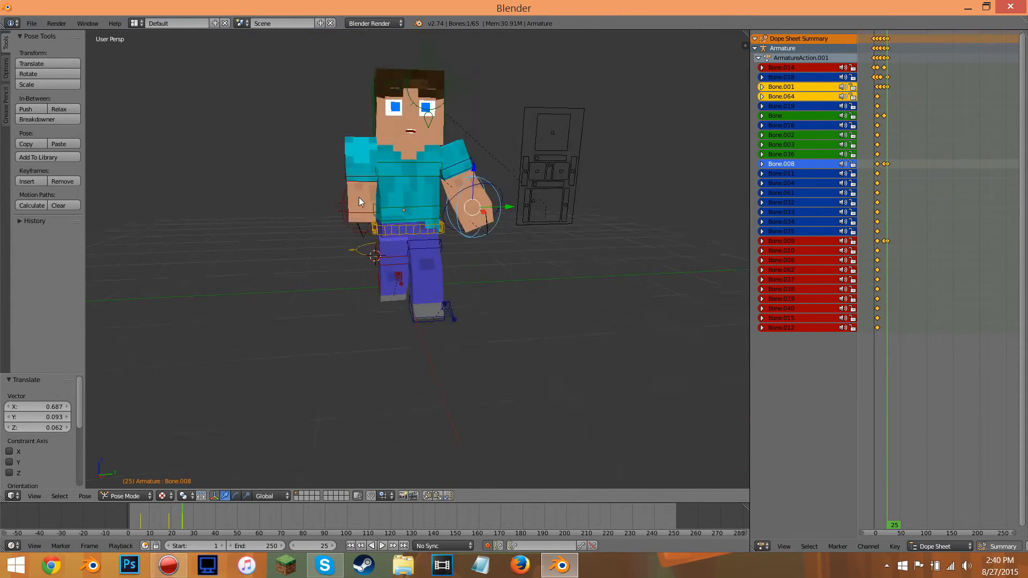
scroll(362, 158, "up", 5)
right_click(375, 151)
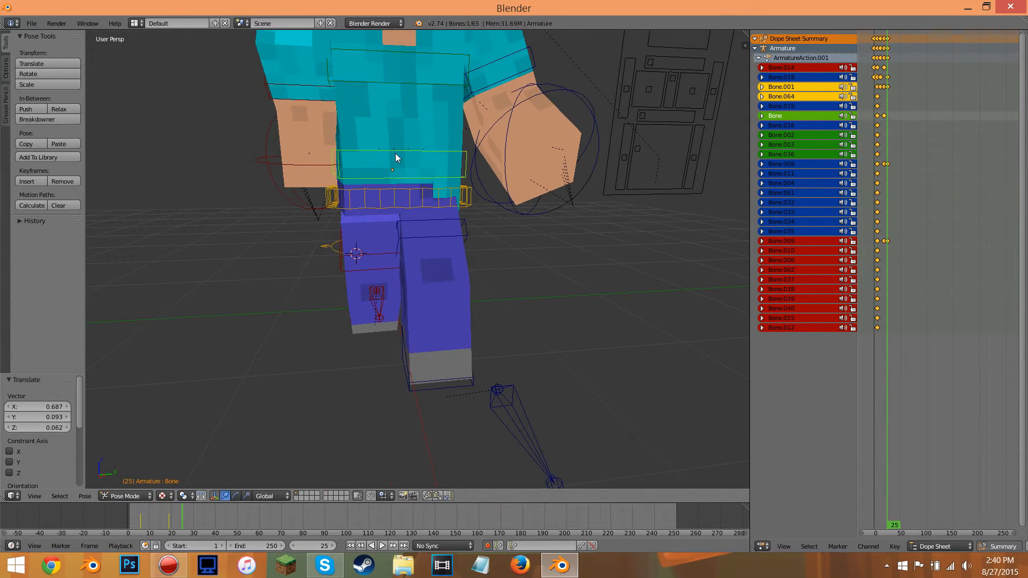
key("r")
key("r")
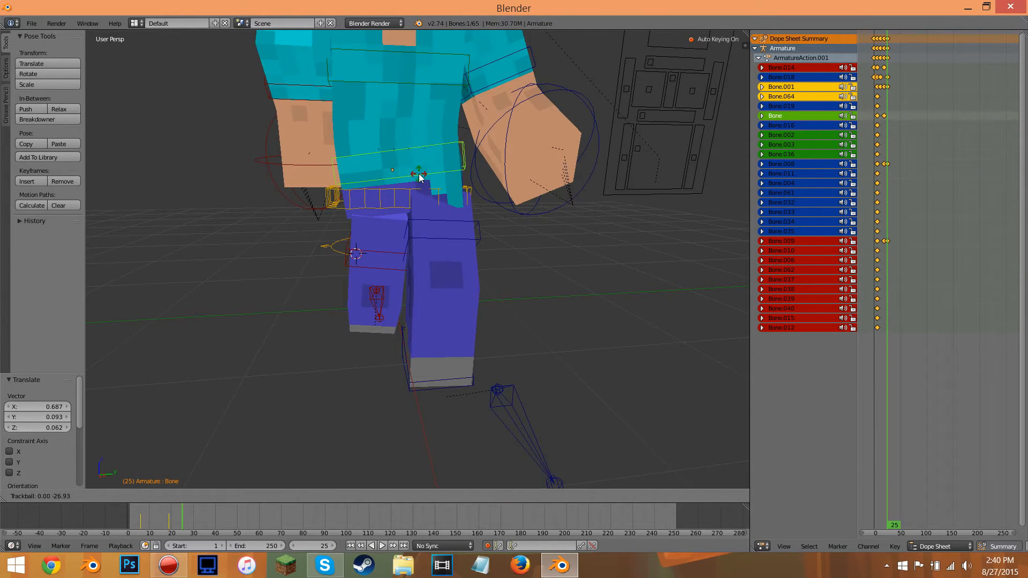
left_click(471, 143)
key("r")
left_click(446, 160)
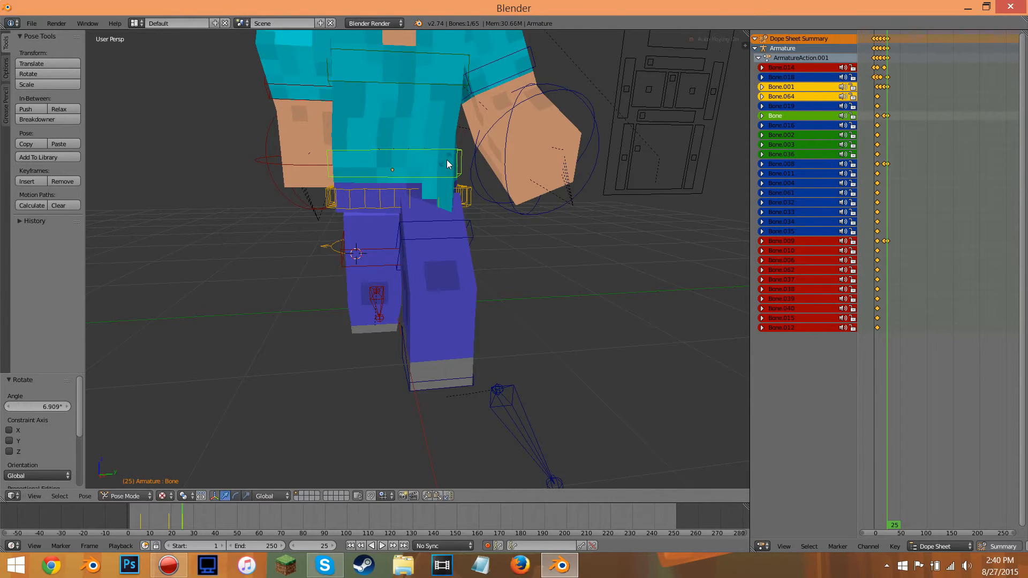
key("r")
key("r")
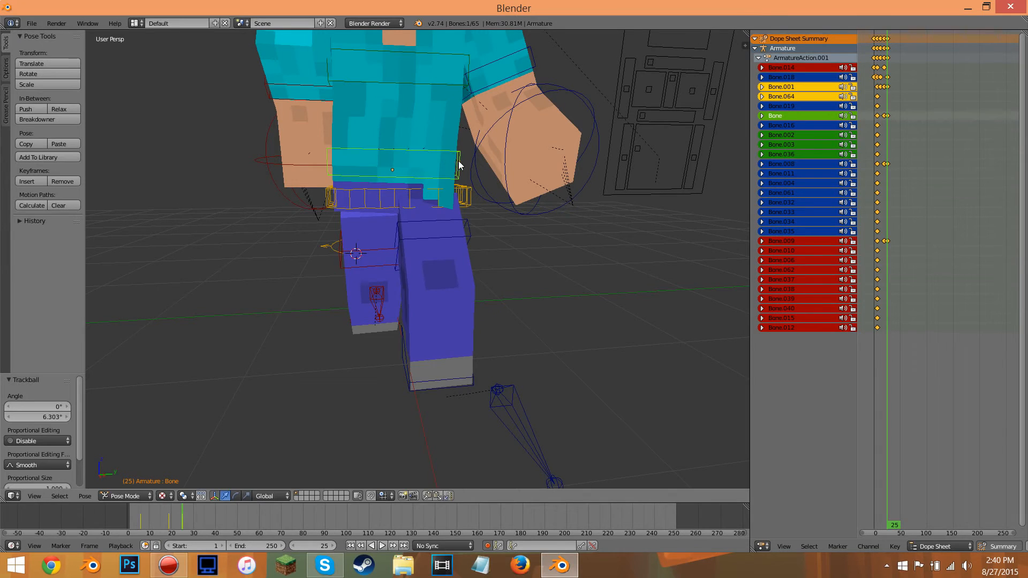
left_click(464, 160)
scroll(511, 198, "down", 6)
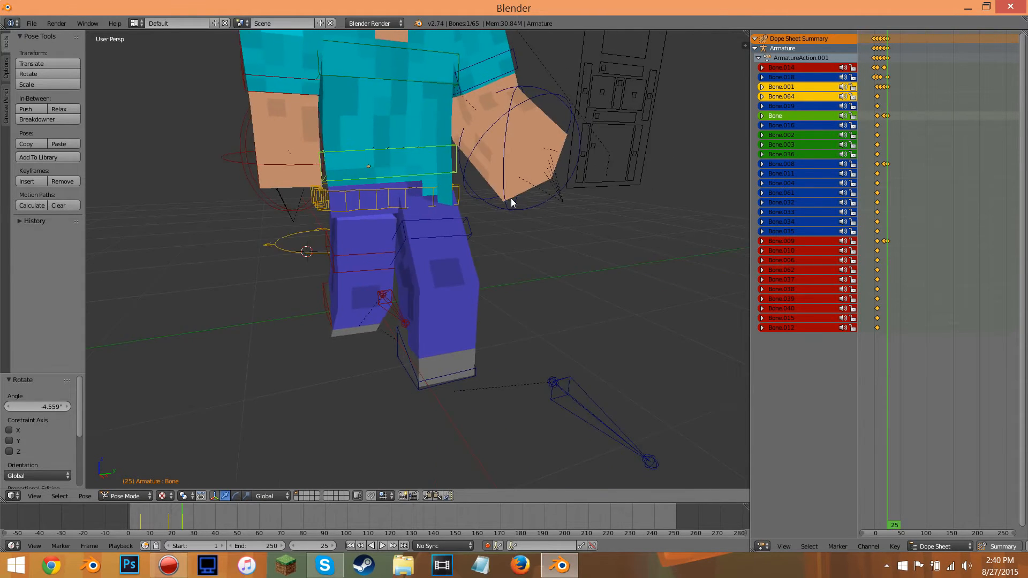
Play back the walk animation from near the first frame to check the motion through frame 25
middle_click_drag(524, 208, 402, 378)
left_click(173, 523)
left_click_drag(173, 524, 127, 523)
left_click(382, 545)
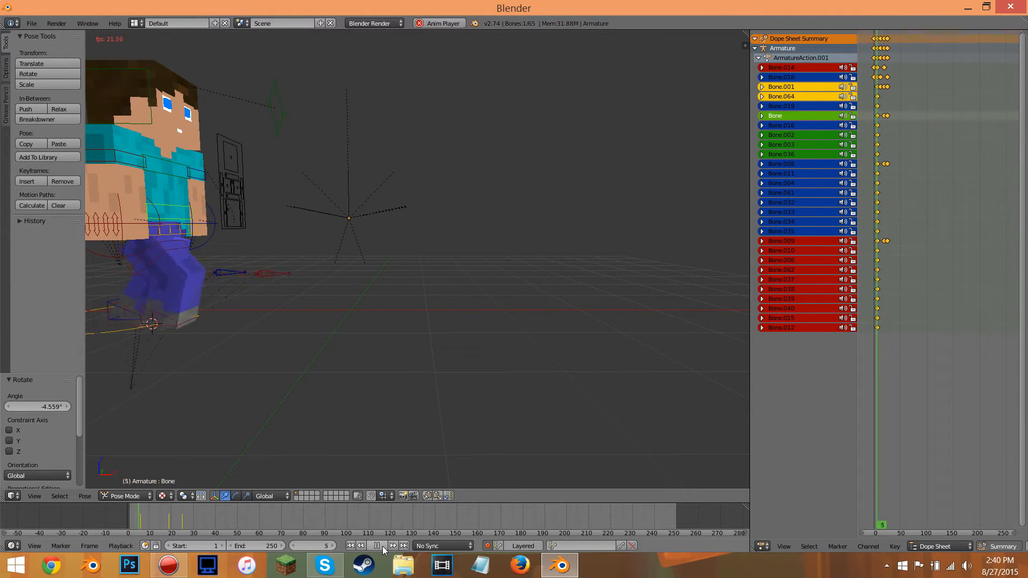
left_click(384, 543)
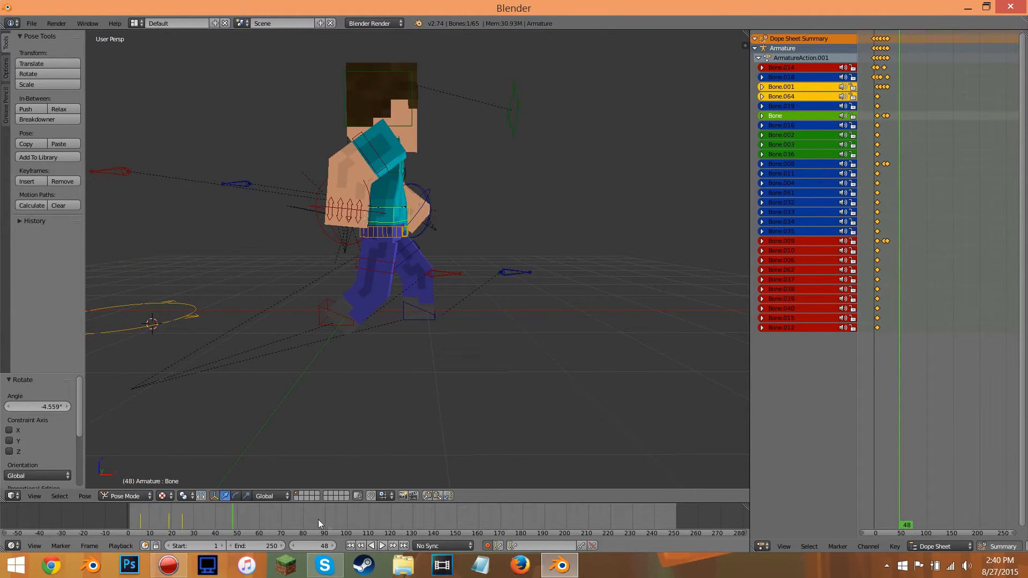
Step frame by frame from 25 back to 0 and forward to 19 to examine the walk poses
left_click_drag(231, 505, 182, 511)
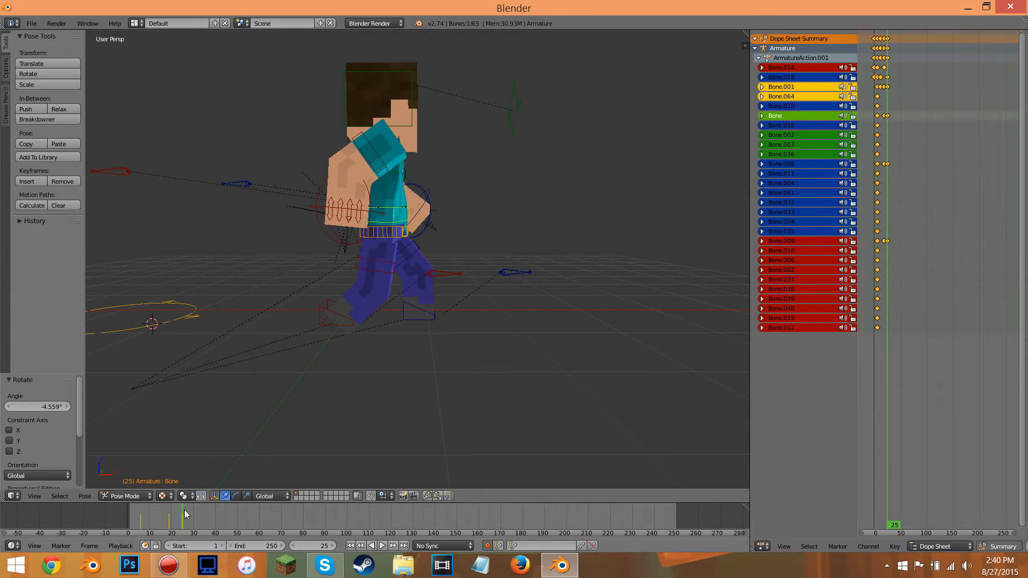
key("Left")
key("Left")
key("Left")
key("Left")
key("Left")
key("Left")
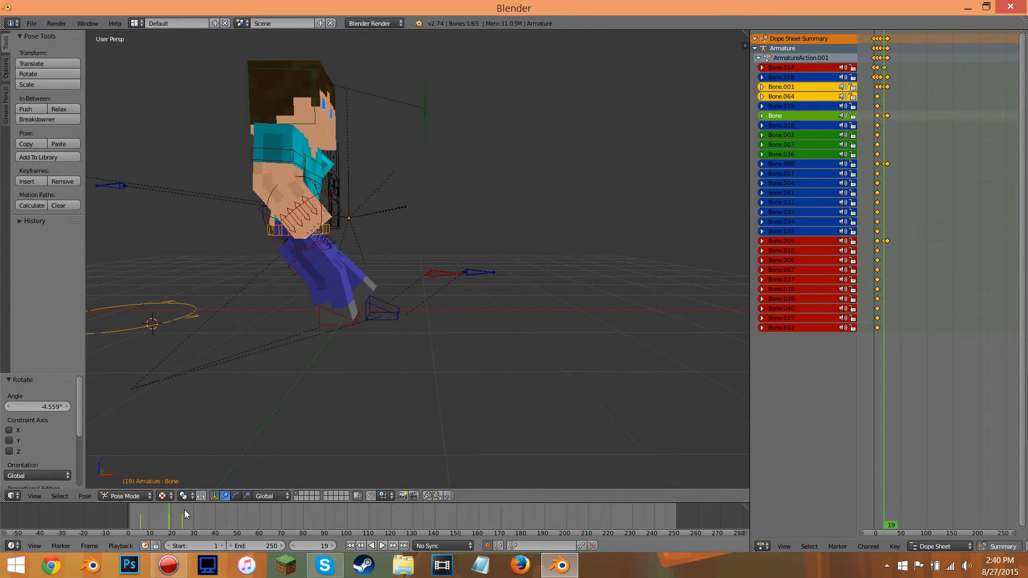
key("Left")
key("Left")
key("Left")
key("Left")
key("Left")
key("Left")
key("Left")
key("Left")
key("Left")
key("Left")
key("Left")
key("Left")
key("Left")
key("Left")
key("Left")
key("Left")
key("Left")
key("Left")
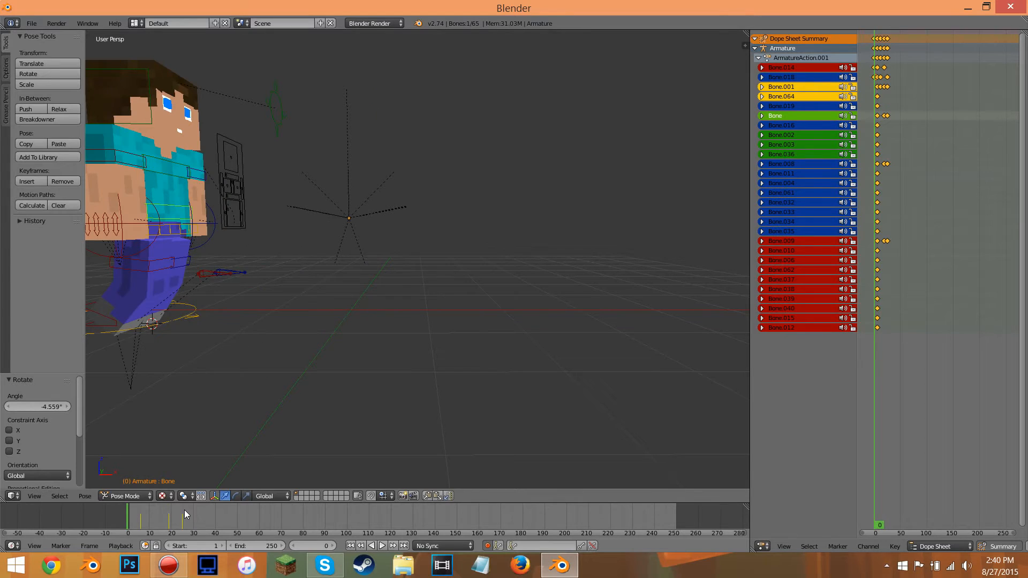
key("Right")
key("Right")
key("Right")
key("Right")
key("Right")
key("Right")
key("Right")
key("Right")
key("Right")
key("Right")
key("Right")
key("Right")
key("Right")
key("Right")
key("Right")
key("Right")
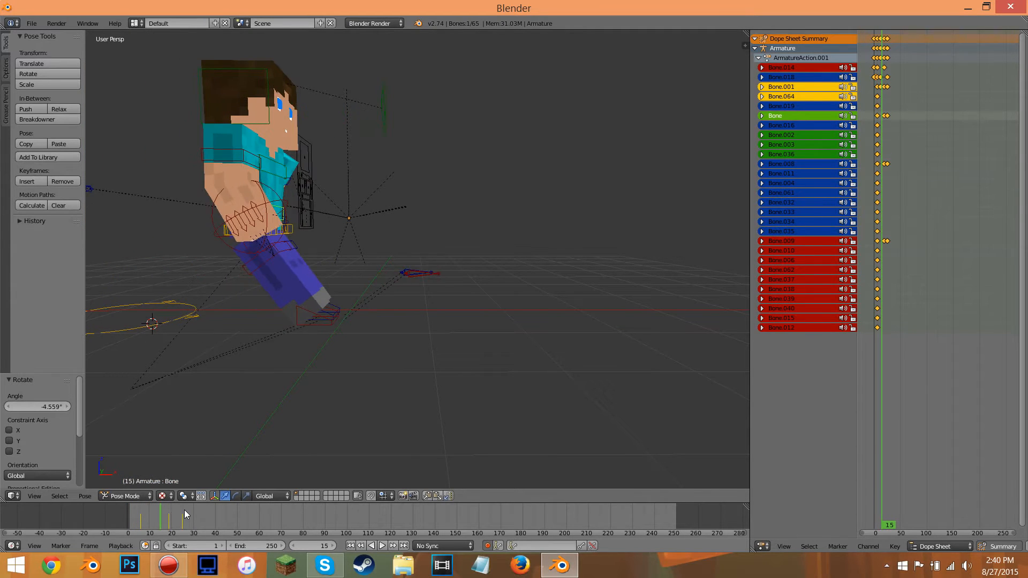
key("Right")
key("Right")
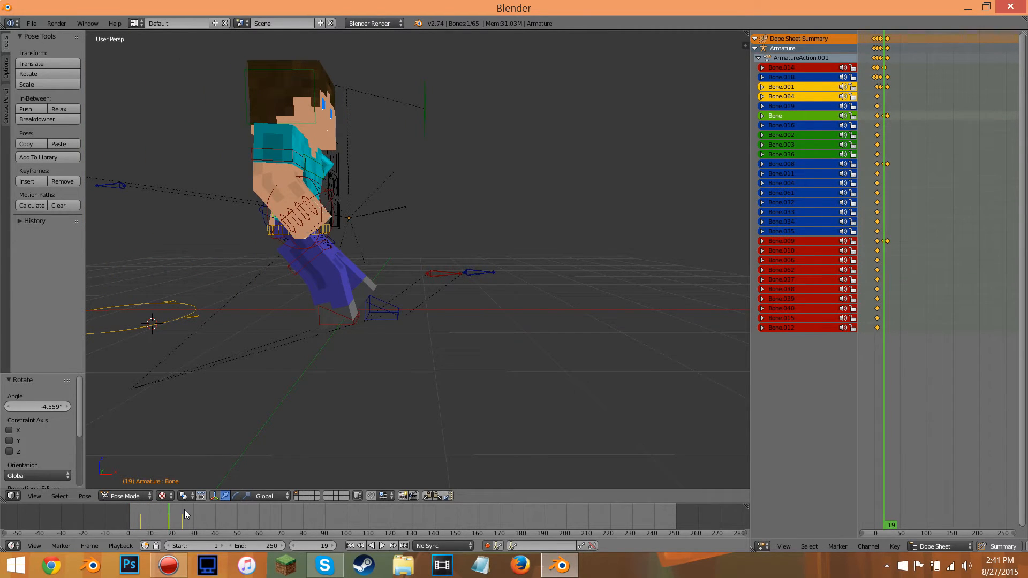
Select all bones of the rig and insert keyframes for them at frame 25
scroll(880, 222, "up", 8)
middle_click_drag(891, 161, 1004, 194)
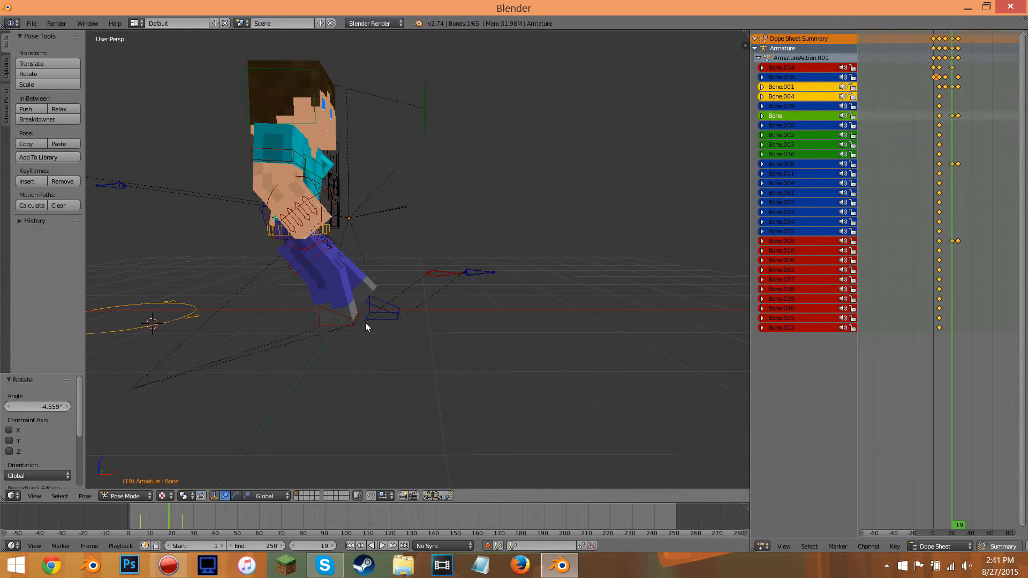
mouse_move(170, 518)
left_mouse_down()
mouse_move(130, 516)
mouse_move(193, 513)
mouse_move(182, 516)
left_mouse_up()
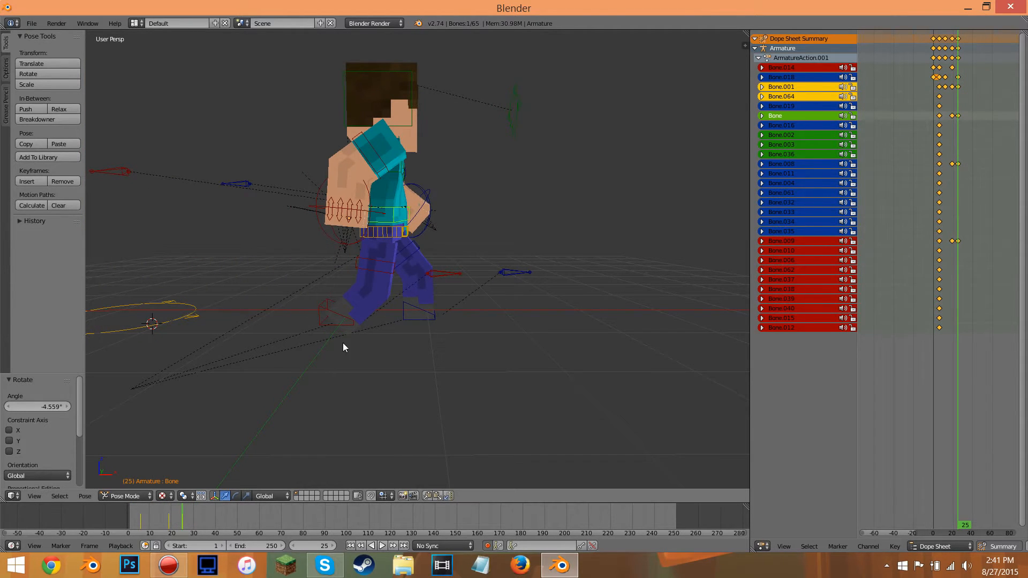
key("a")
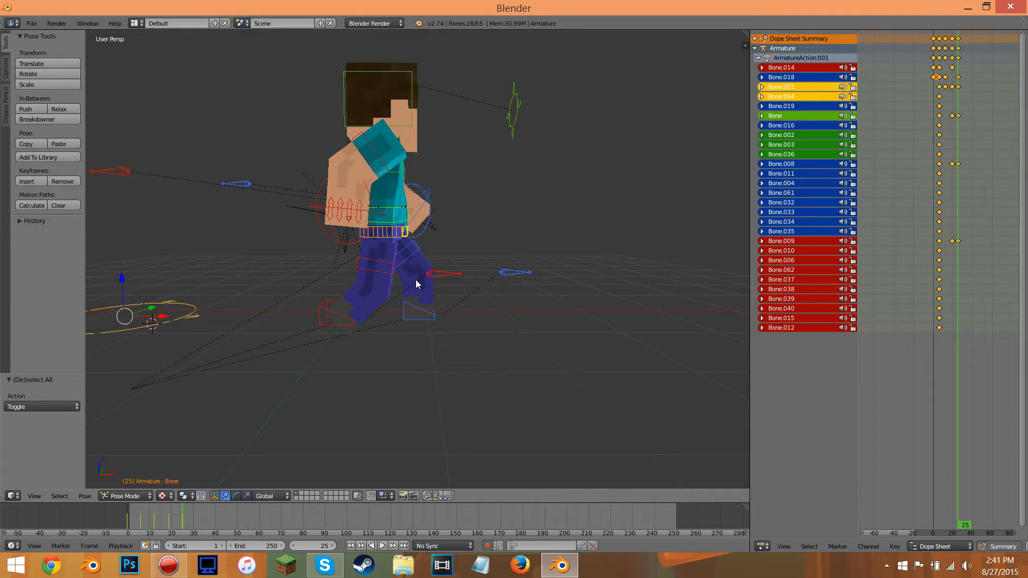
key("i")
left_click(415, 280)
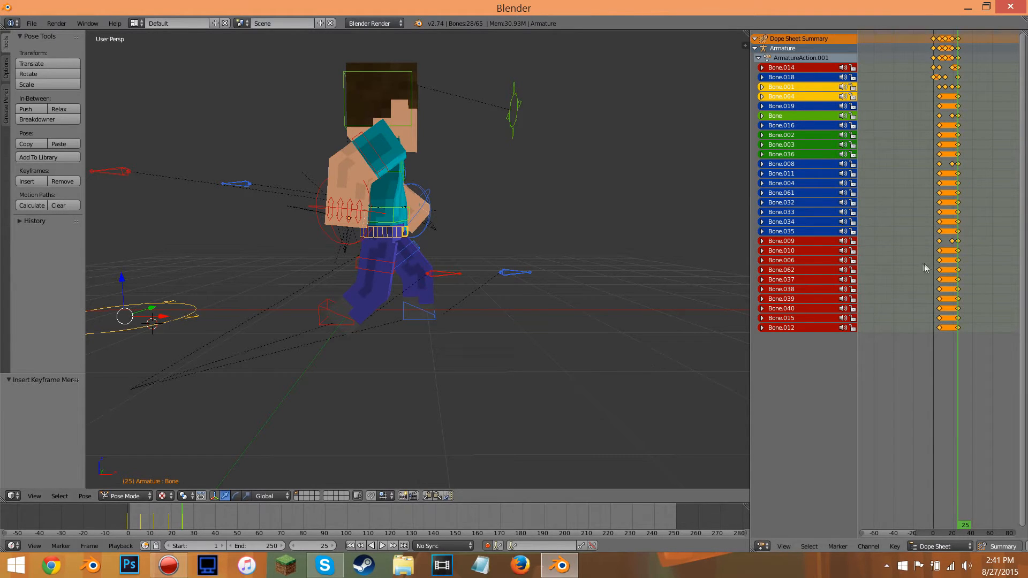
At frame 31, move the right foot control forward about 1.90 along X
key("Right")
key("Right")
key("Right")
key("Right")
key("Right")
key("Right")
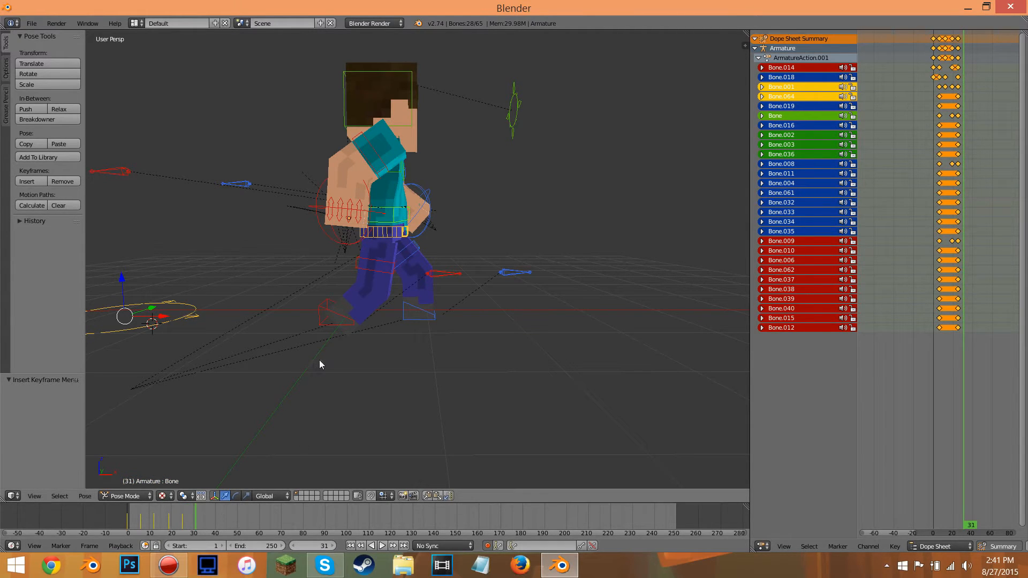
right_click(348, 323)
left_click_drag(377, 323, 447, 317)
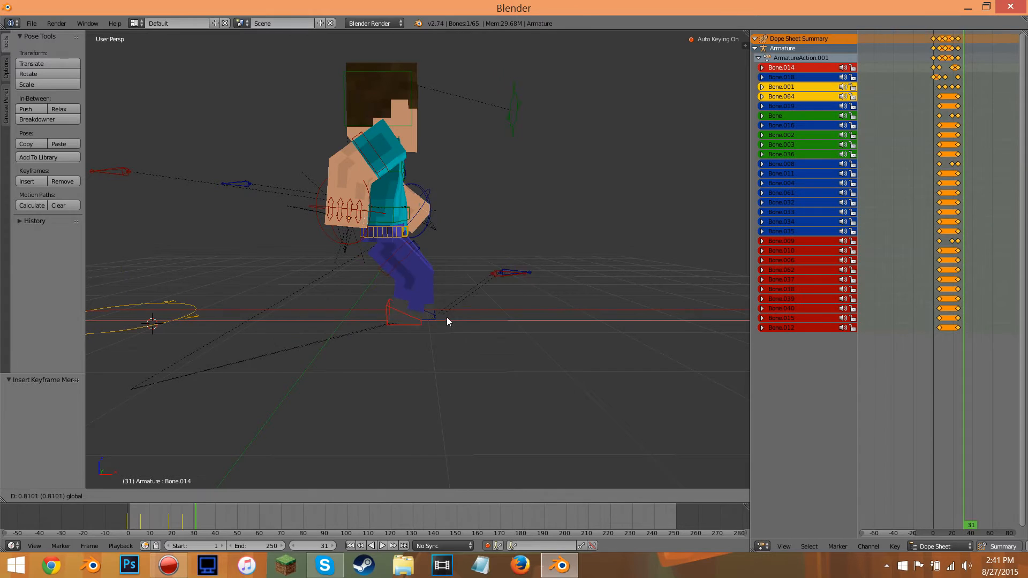
Move the hip control forward about 0.88 along X at frame 31
right_click(401, 233)
key("g")
key("x")
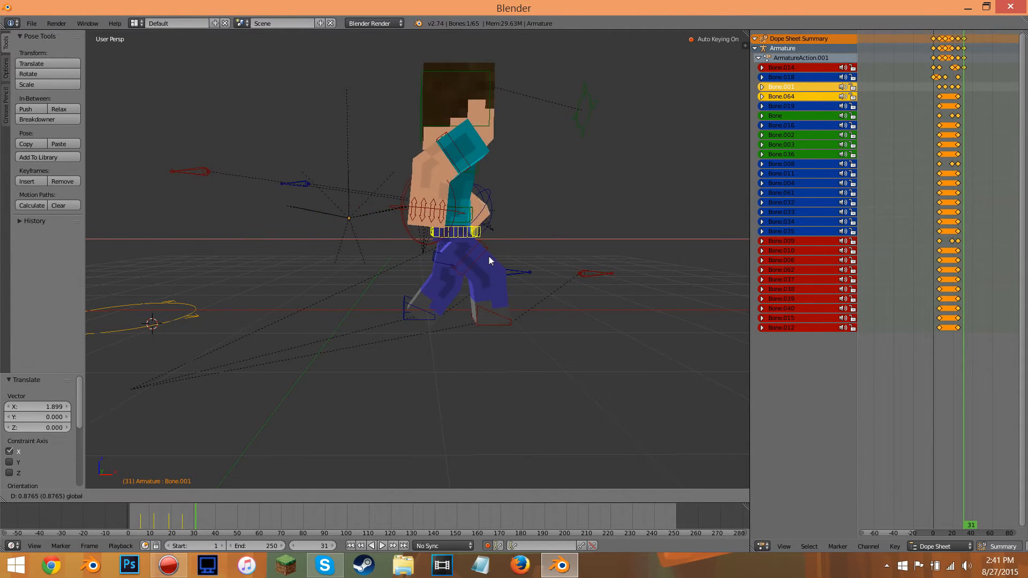
left_click(489, 259)
Swing the left hand control back about -0.57 in X, 0.04 in Y and -0.02 in Z at frame 31
middle_click_drag(598, 307, 374, 245)
right_click(426, 249)
key("g")
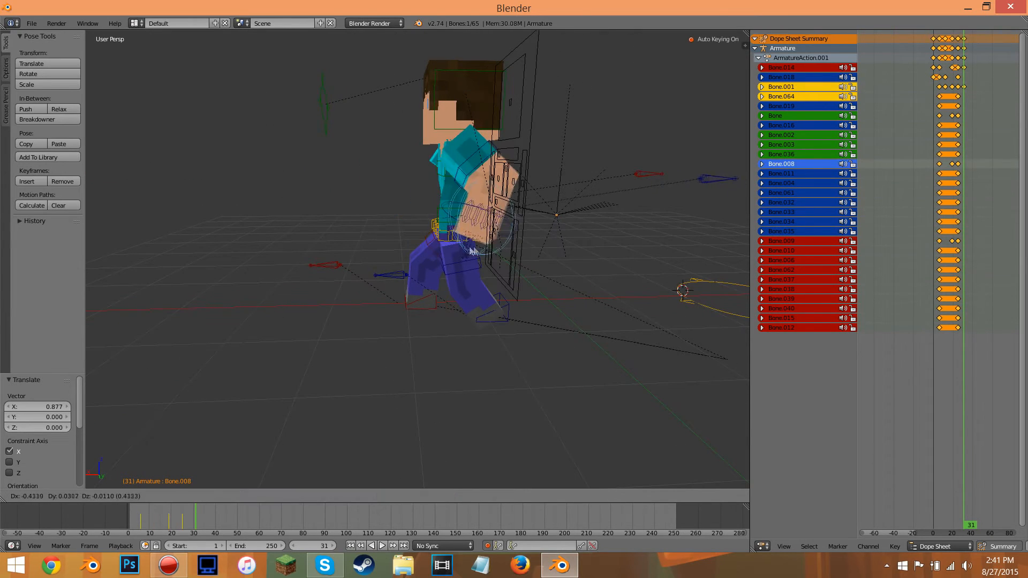
left_click(485, 258)
Swing the right hand control forward about 0.65 in X, -0.18 in Y and 0.02 in Z at frame 31
middle_click_drag(484, 257, 297, 242)
right_click(352, 260)
key("g")
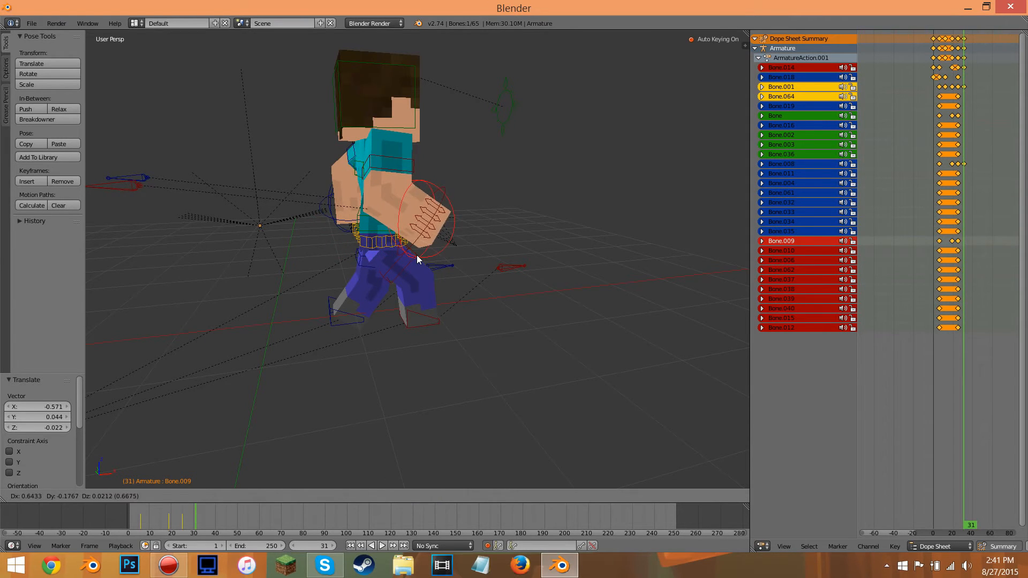
left_click(481, 243)
Twist the lower torso control at frame 31 with a trackball rotation of about 1.1° and 24.6°
middle_click_drag(480, 243, 371, 226)
scroll(371, 226, "up", 5)
middle_click_drag(427, 259, 435, 254)
right_click(467, 229)
middle_click_drag(503, 279, 493, 255)
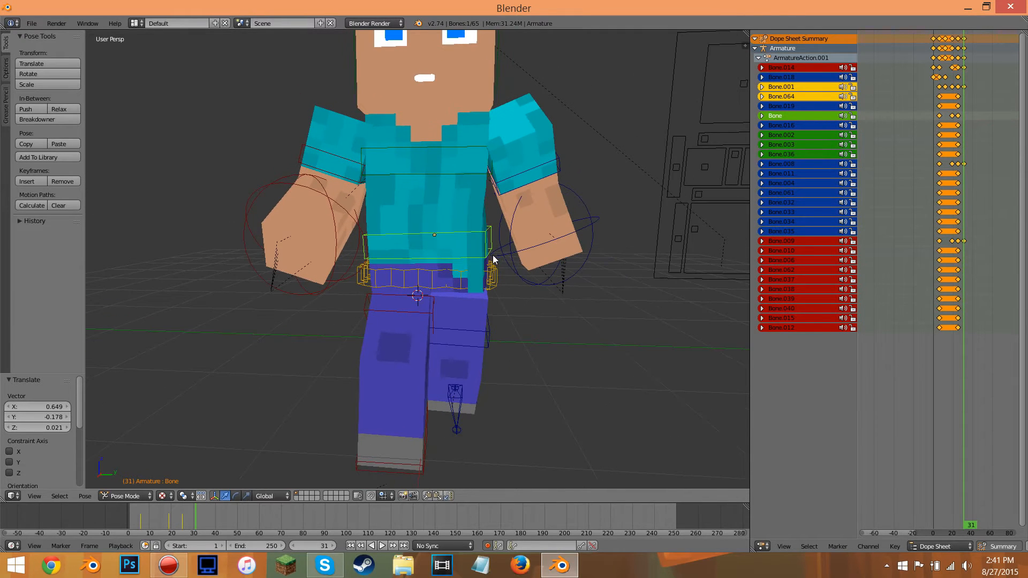
key("r")
key("r")
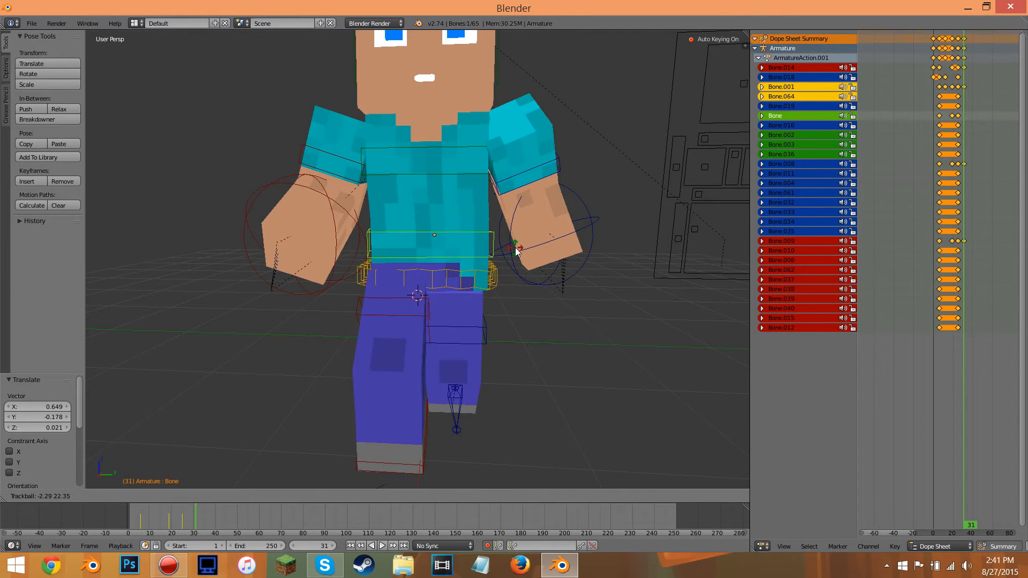
left_click(518, 255)
Rotate the head control slightly at frame 31
middle_click_drag(518, 255, 376, 101)
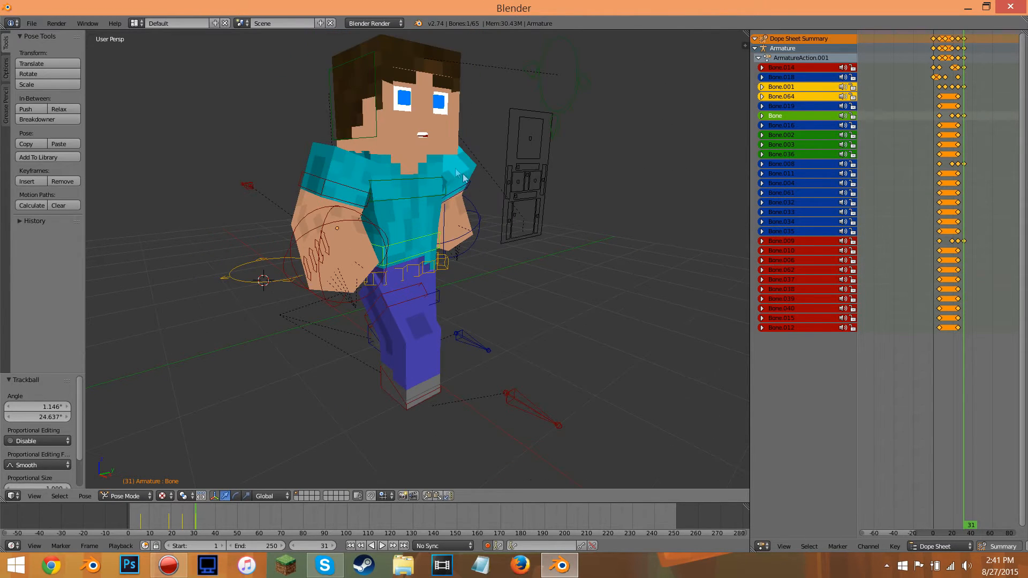
right_click(376, 101)
key("r")
key("r")
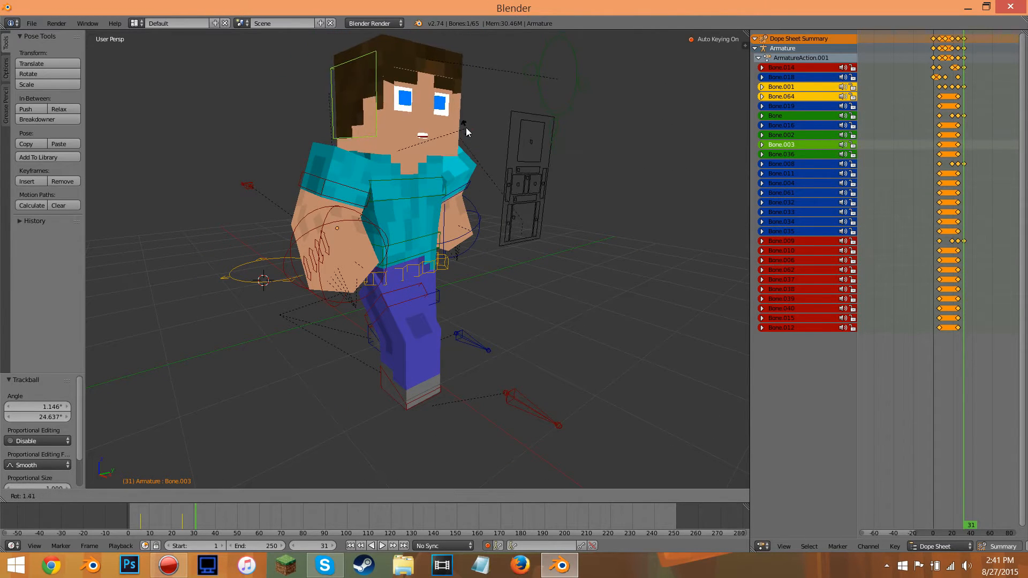
left_click(464, 135)
Move the look target in front of the face about 0.09 in X, 0.09 in Y and -0.04 in Z at frame 31
right_click(530, 110)
key("g")
left_click(552, 114)
Step back and forth between about frames 24 and 31 to check the movement into the new pose
mouse_move(480, 305)
middle_mouse_down()
mouse_move(458, 266)
mouse_move(442, 275)
mouse_move(496, 287)
mouse_move(471, 321)
middle_mouse_up()
left_click_drag(195, 513, 180, 513)
key("Right")
key("Right")
key("Right")
key("Right")
key("Right")
key("Right")
key("Right")
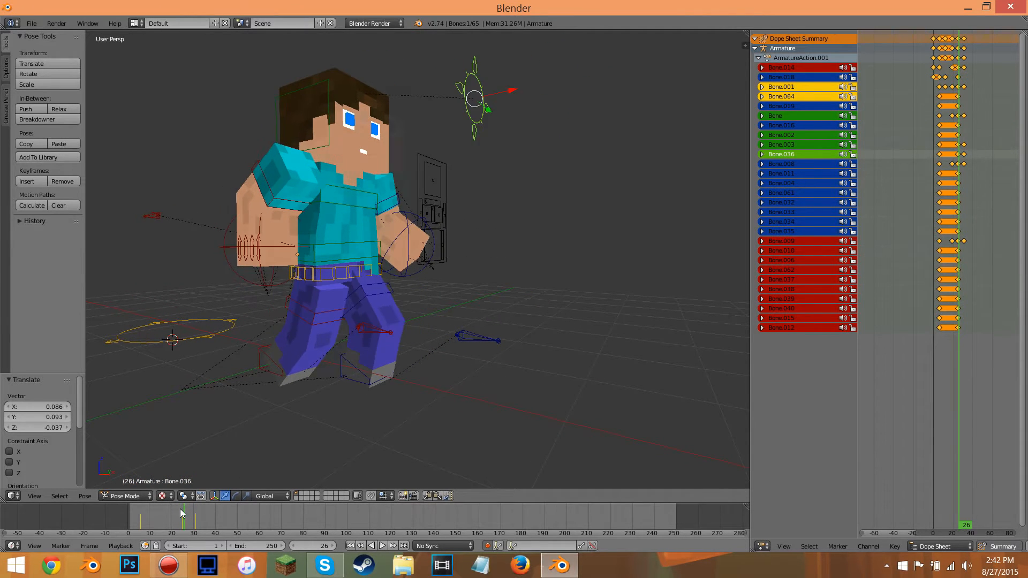
key("Left")
key("Left")
key("Left")
key("Left")
key("Left")
key("Left")
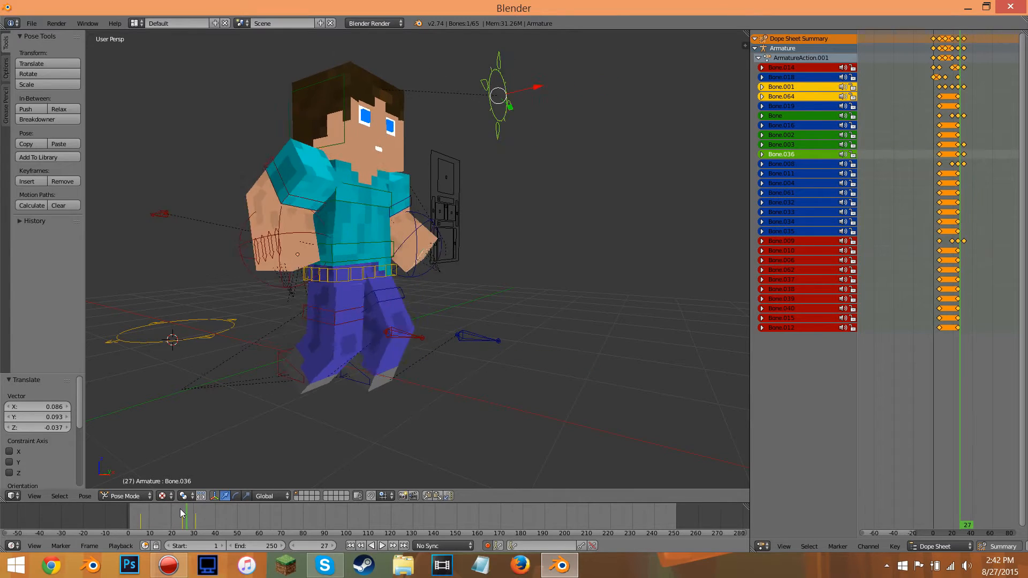
key("Right")
key("Right")
key("Right")
key("Right")
key("Right")
key("Right")
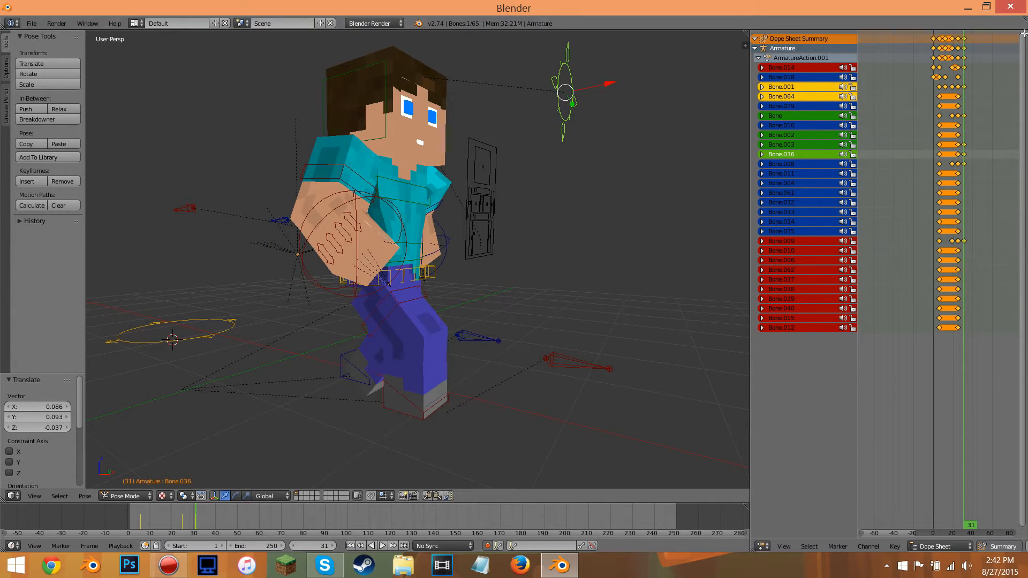
Select all bones of the rig and insert keyframes for them at frame 31
key("a")
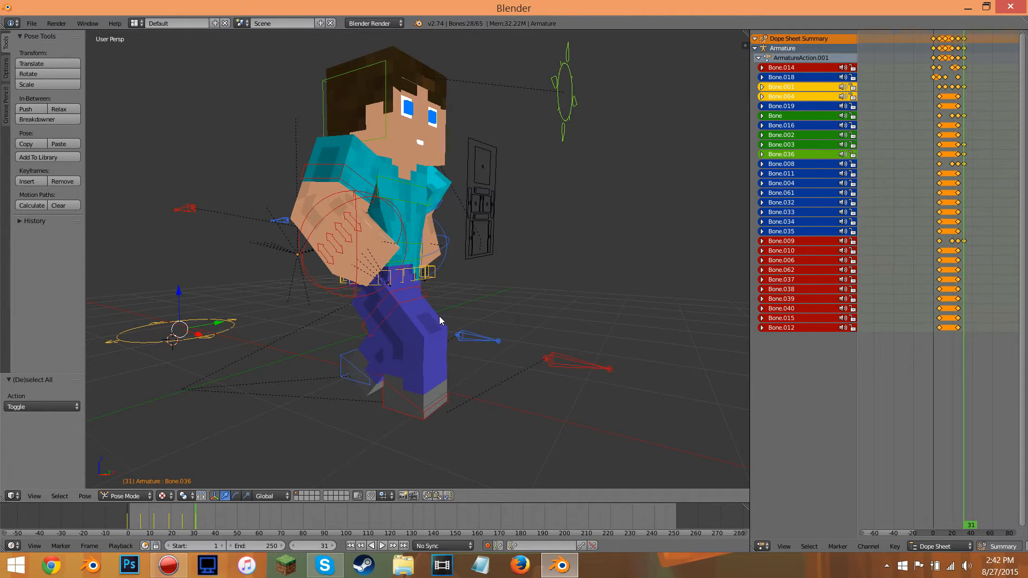
key("i")
left_click(439, 315)
Duplicate the frame 25 keyframes of all bones and place the copies 13 frames onward, at frame 38
left_click(958, 39)
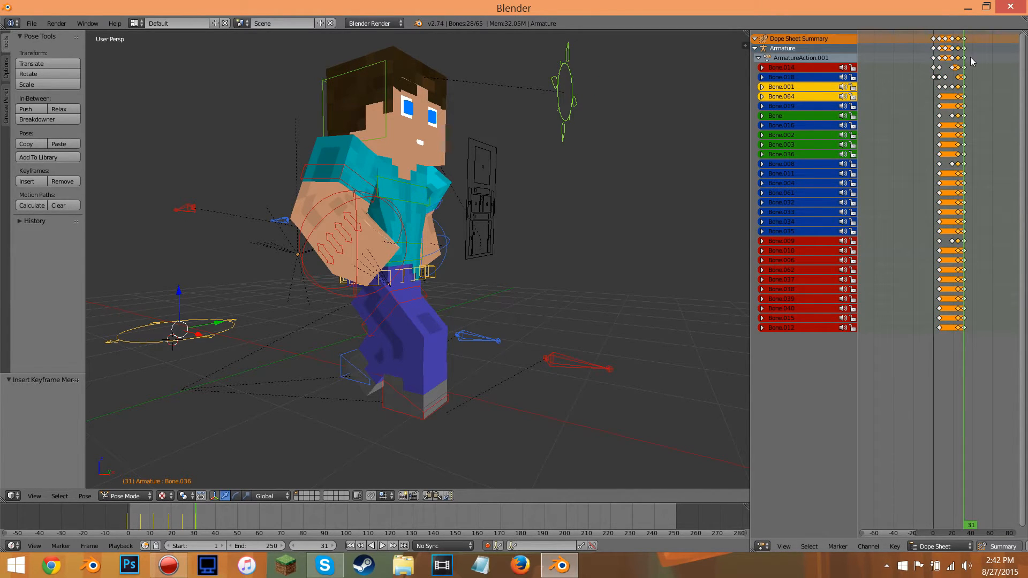
scroll(966, 40, "up", 2)
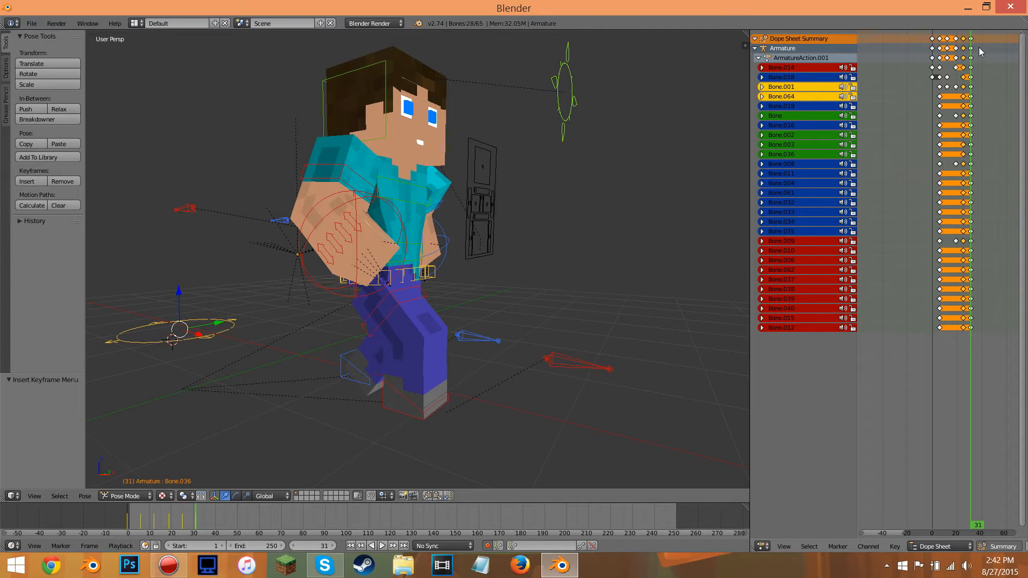
key("shift+d")
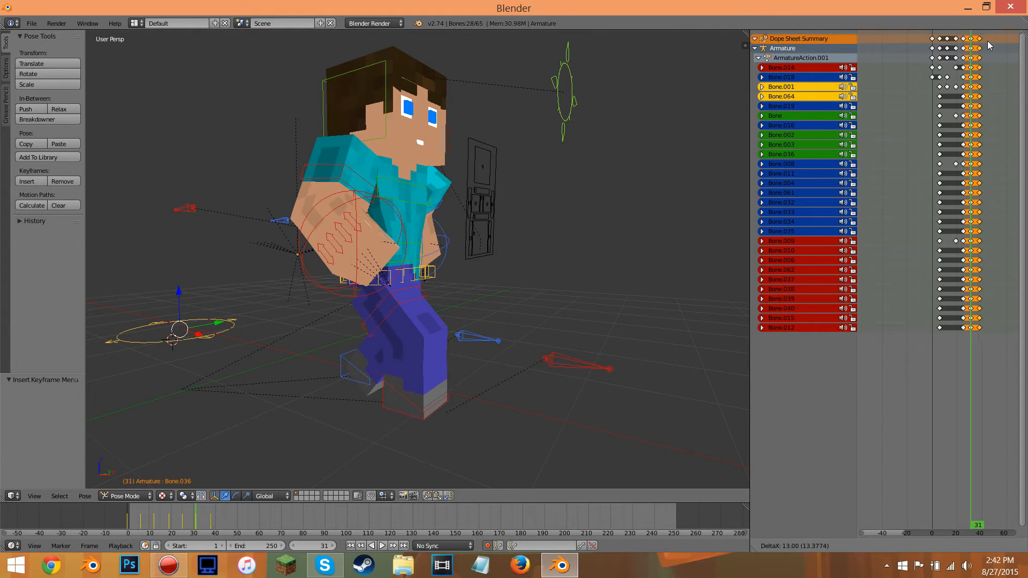
left_click(987, 40)
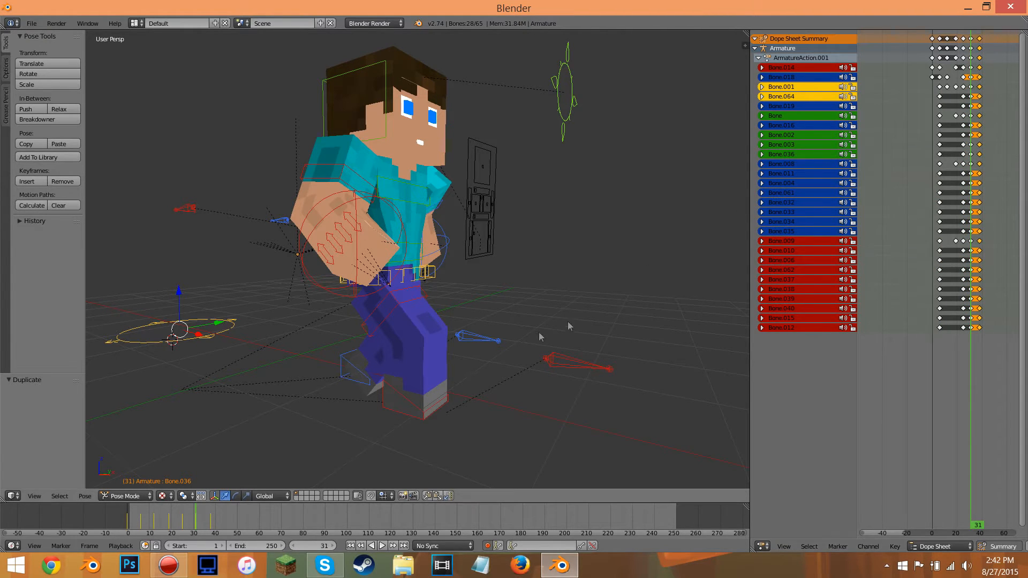
Step frame by frame from 23 to 38 to examine how the duplicated pose plays
left_click_drag(187, 524, 178, 528)
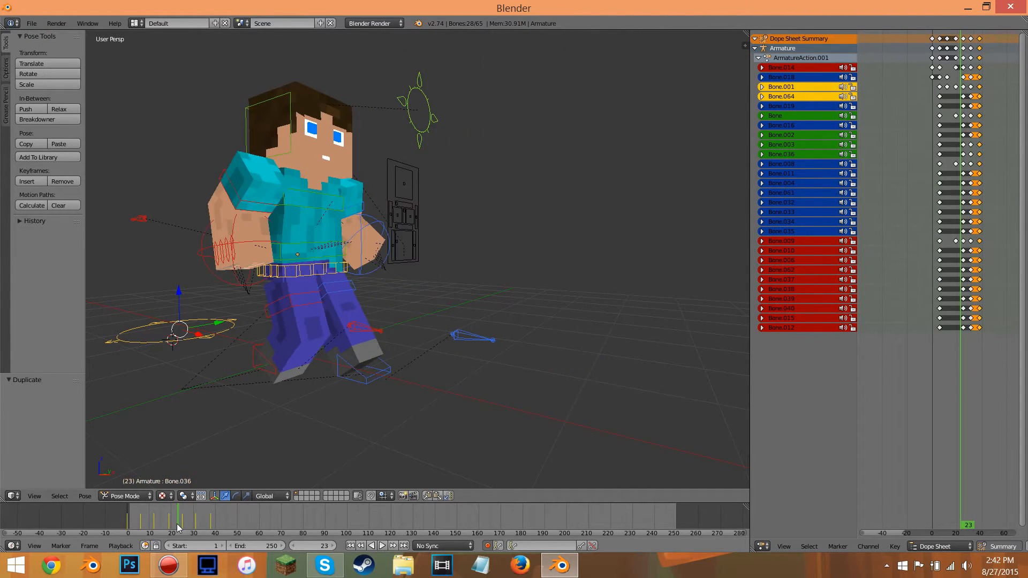
key("Right")
key("Right")
key("Right")
key("Right")
key("Right")
key("Right")
key("Right")
key("Right")
key("Right")
key("Right")
key("Right")
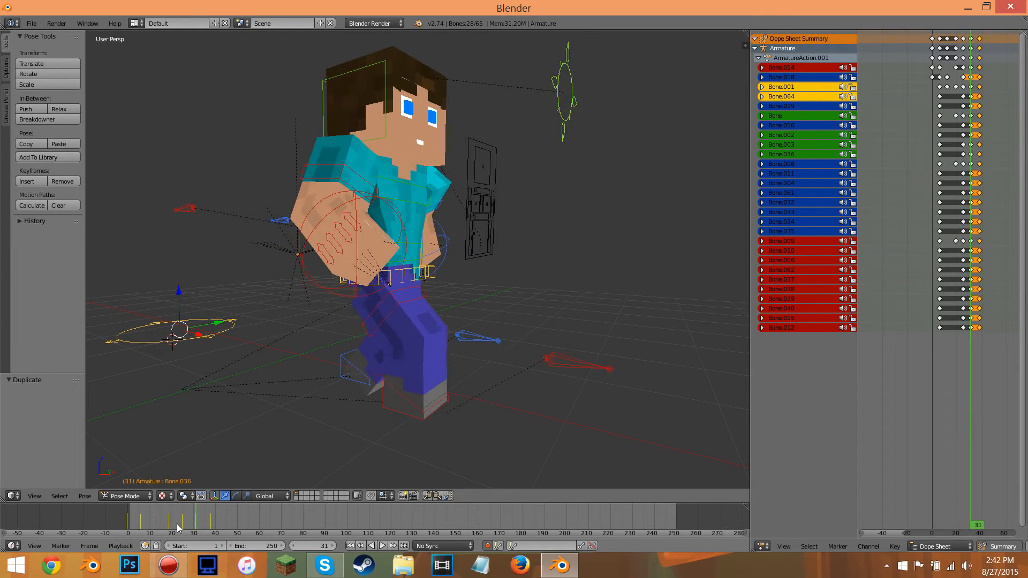
key("Right")
key("Right")
key("Right")
key("Right")
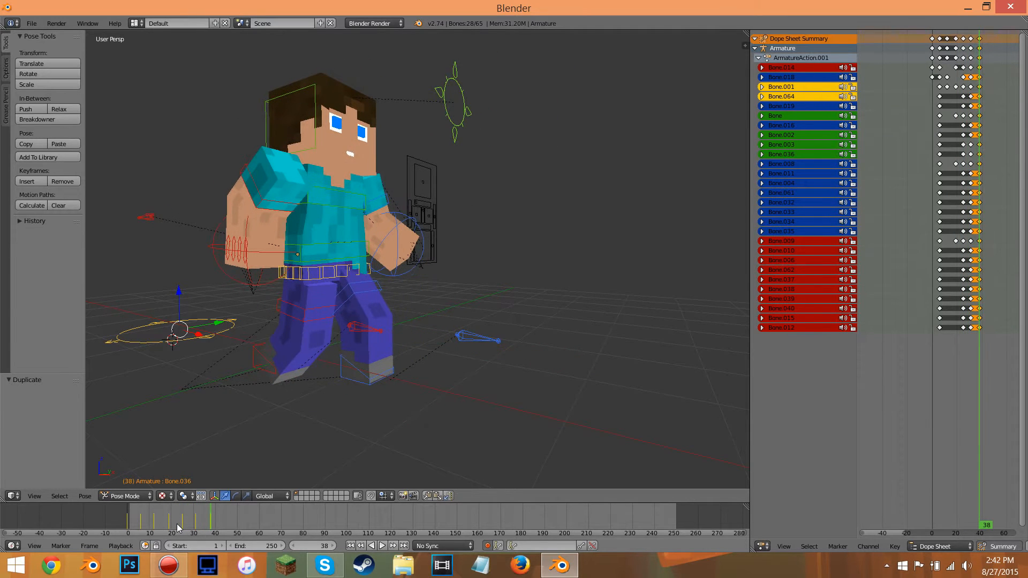
key("Right")
key("Left")
Move all selected rig controls forward about 1.02 along X at frame 38
middle_click_drag(414, 311, 375, 334)
left_click_drag(151, 343, 218, 346)
left_click_drag(979, 368, 981, 396)
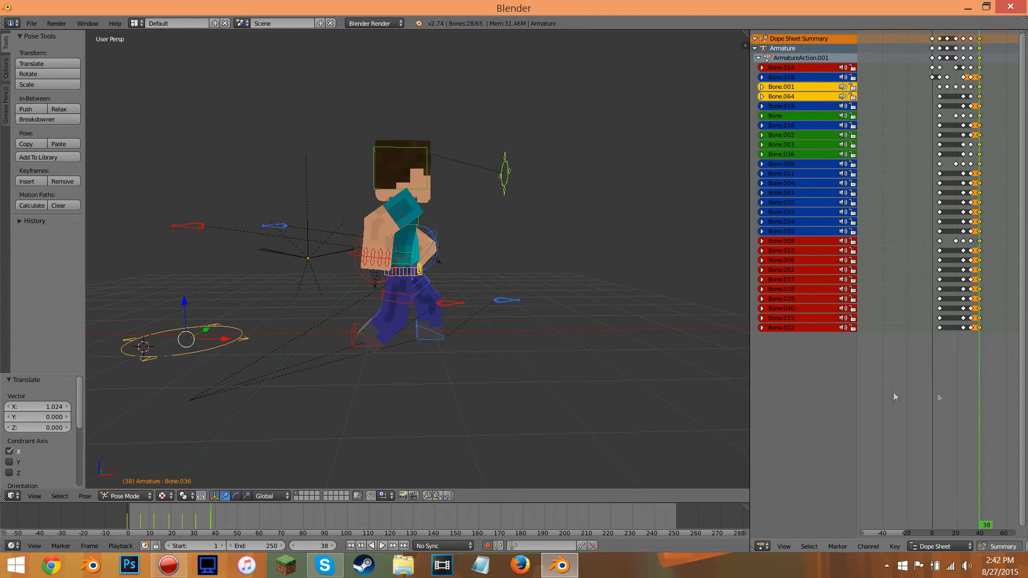
Delete the duplicated keyframes at frame 38
key("x")
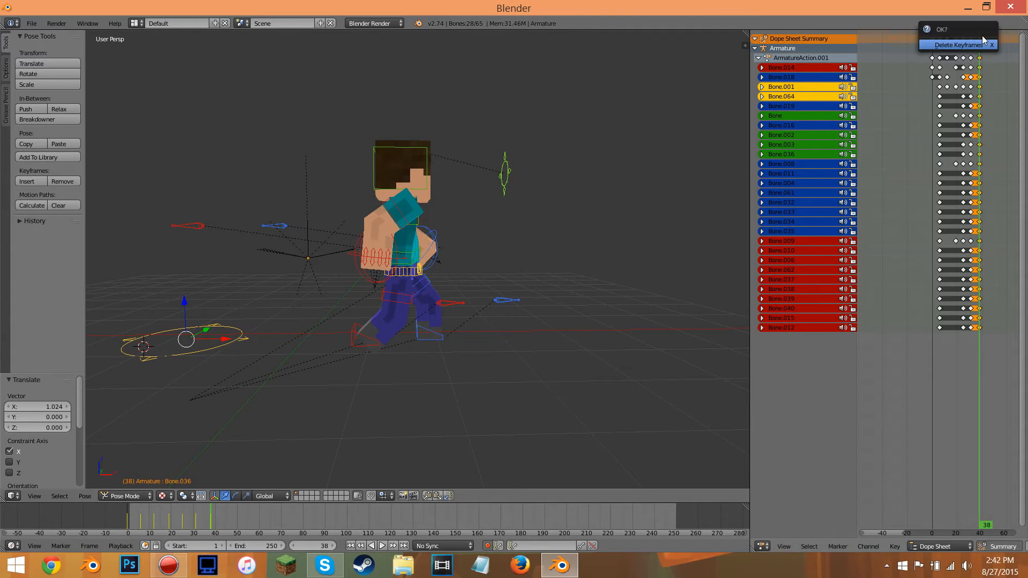
left_click(958, 45)
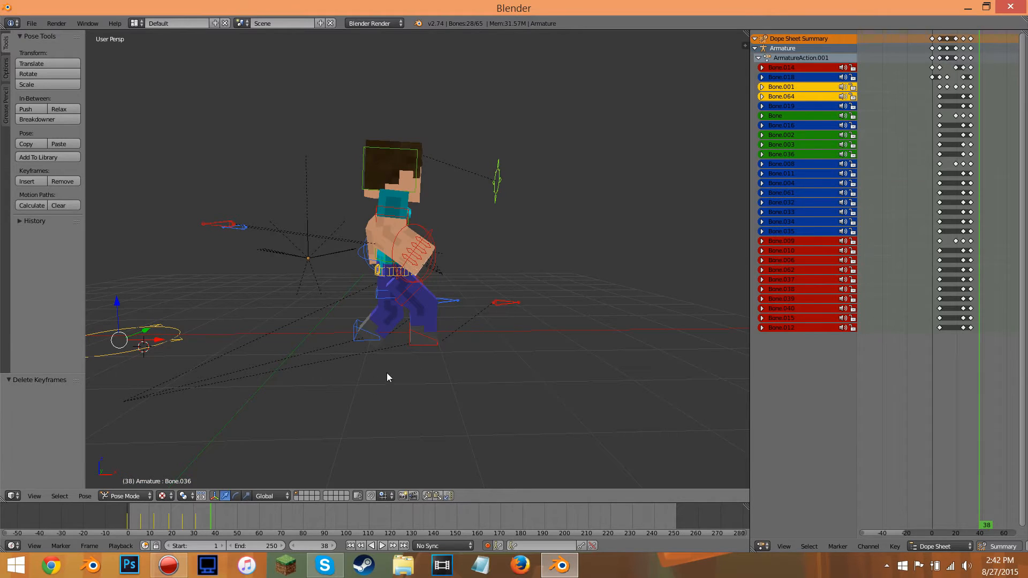
scroll(422, 347, "up", 5)
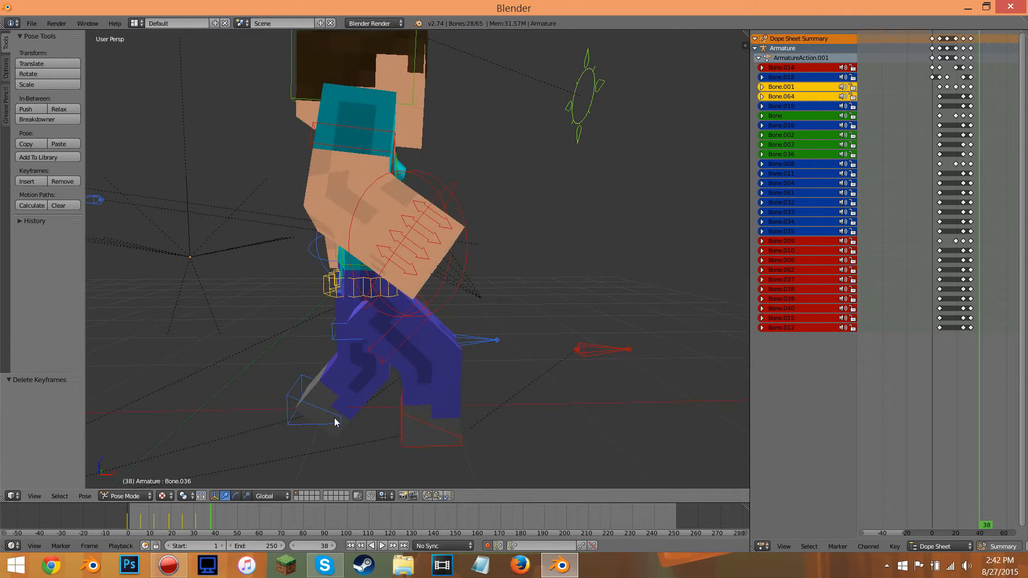
At frame 38, move the trailing foot control forward about 1.813 and the hip control about 0.978 along X
right_click(334, 417)
key("g")
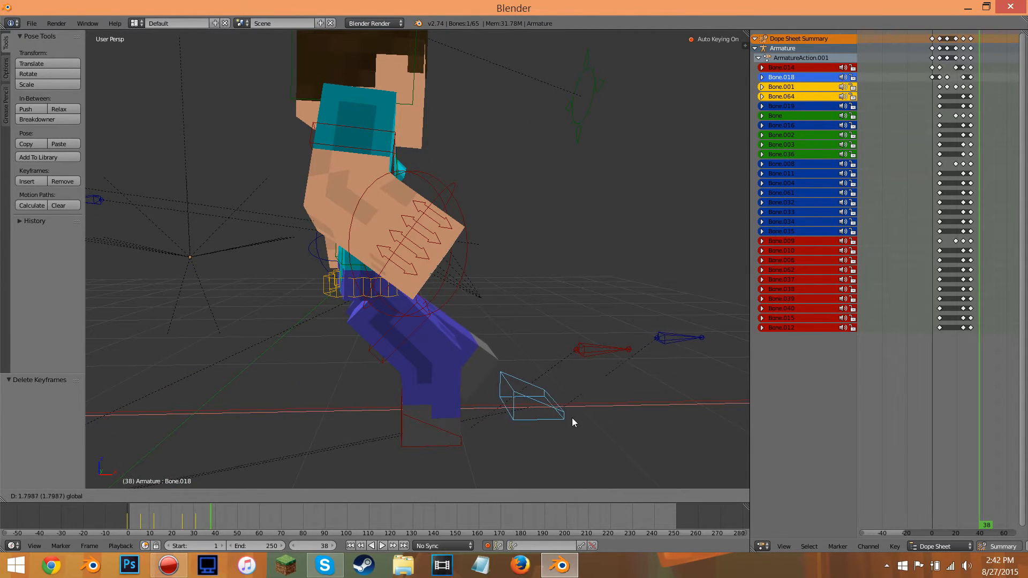
left_click(572, 417)
right_click(333, 297)
key("g")
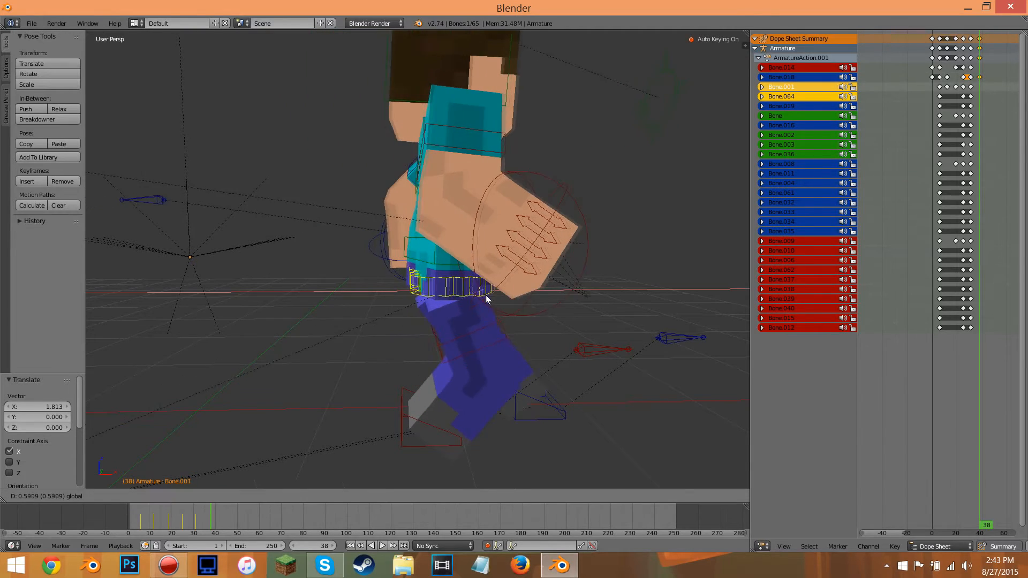
left_click(528, 299)
Twist the lower torso control about -4° and -22.3° with a trackball rotation at frame 38, and adjust its tilt by about 3.4°
middle_click_drag(665, 326, 463, 258)
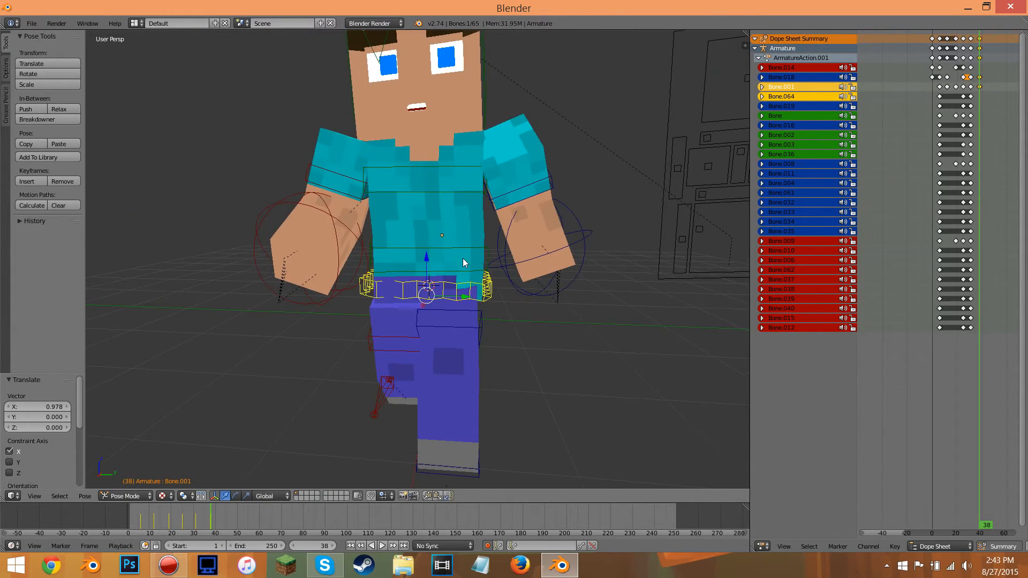
right_click(463, 258)
key("r")
key("r")
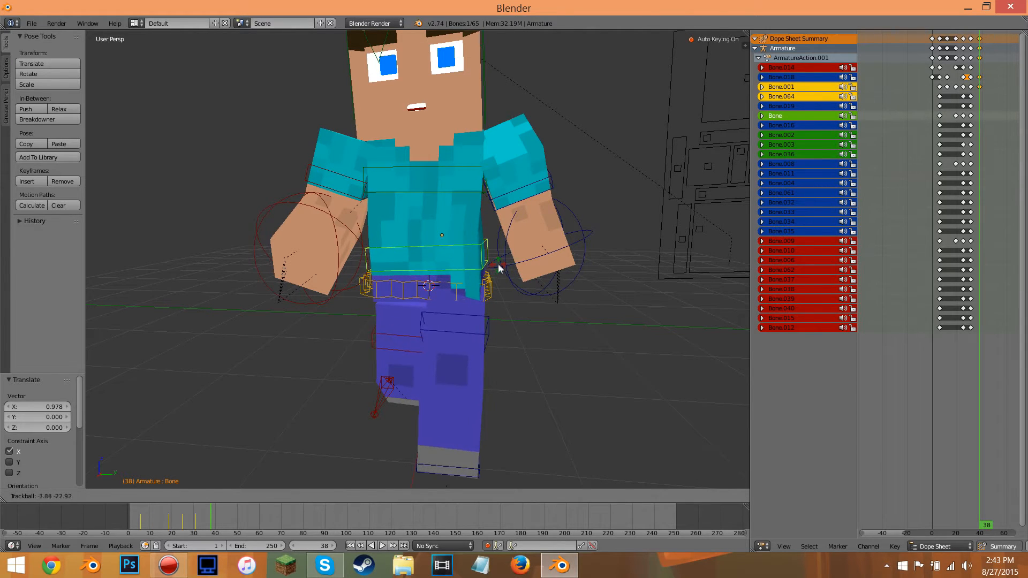
left_click(499, 268)
key("r")
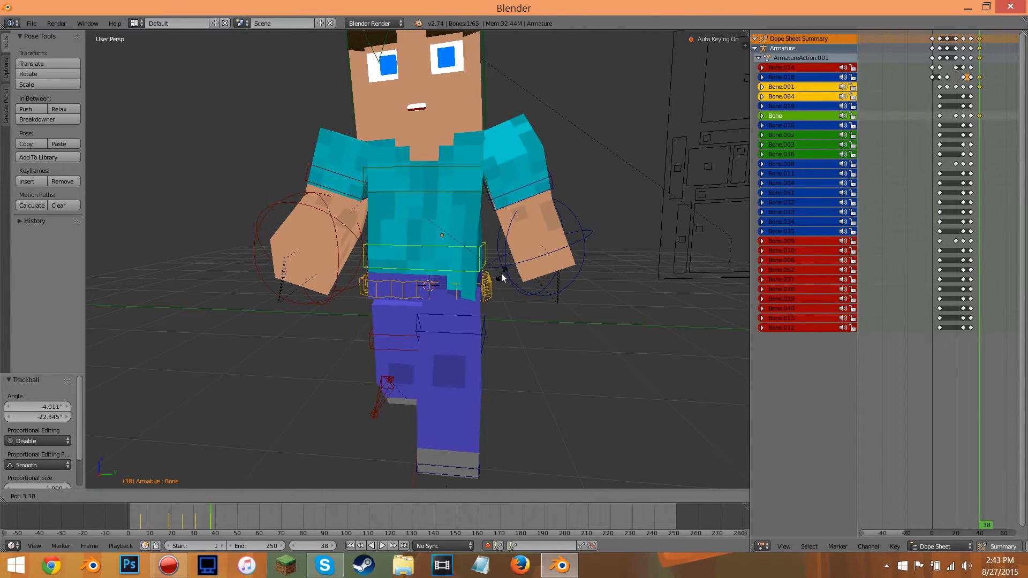
left_click(501, 273)
right_click(502, 289)
middle_click_drag(536, 292, 701, 290)
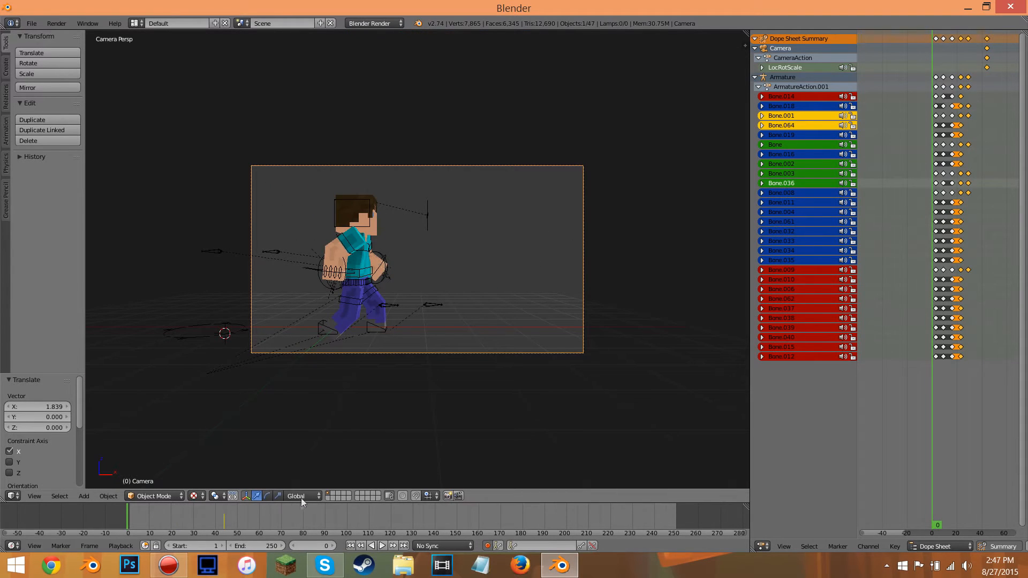
Play the walk animation through the camera view and replay it from the first keyed pose at frame 3
left_click(381, 546)
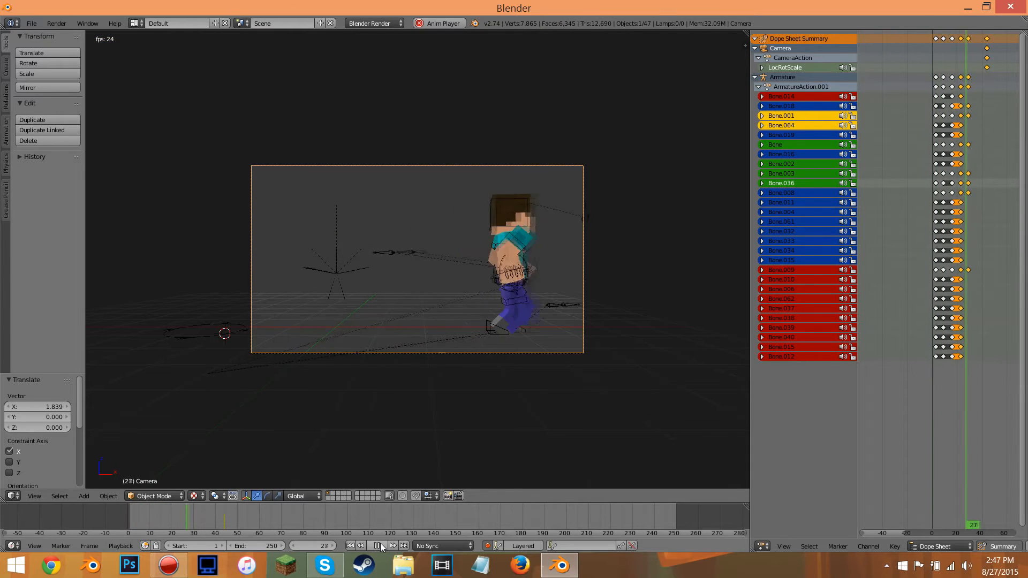
left_click(380, 544)
left_click_drag(228, 512, 124, 510)
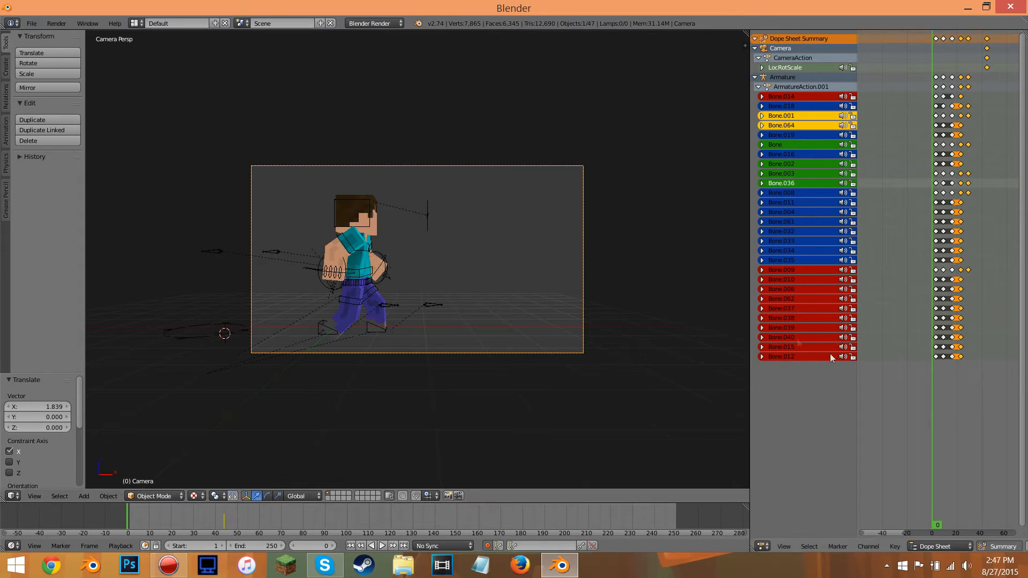
left_click_drag(934, 383, 933, 383)
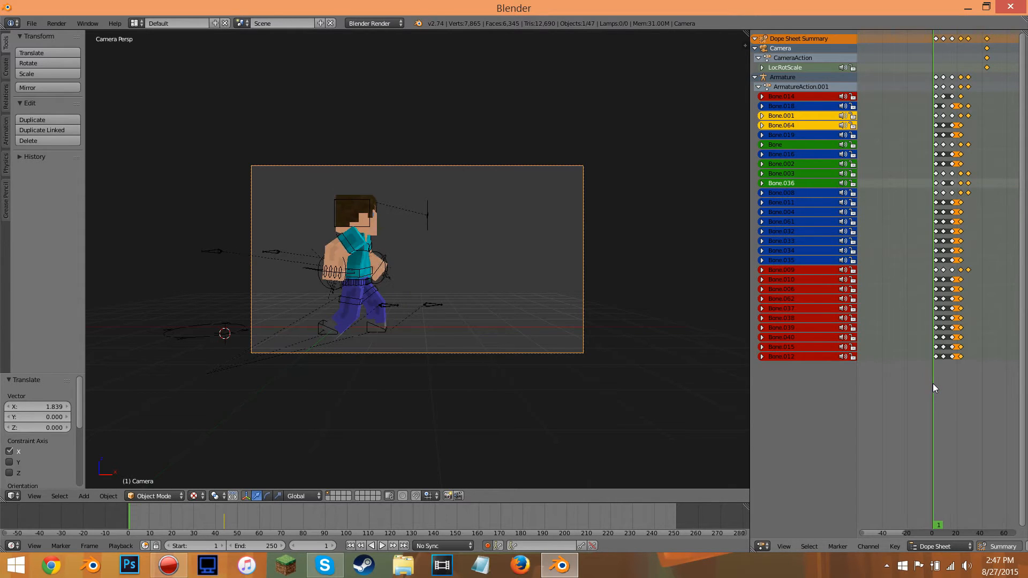
scroll(930, 348, "up", 18)
left_click(928, 56)
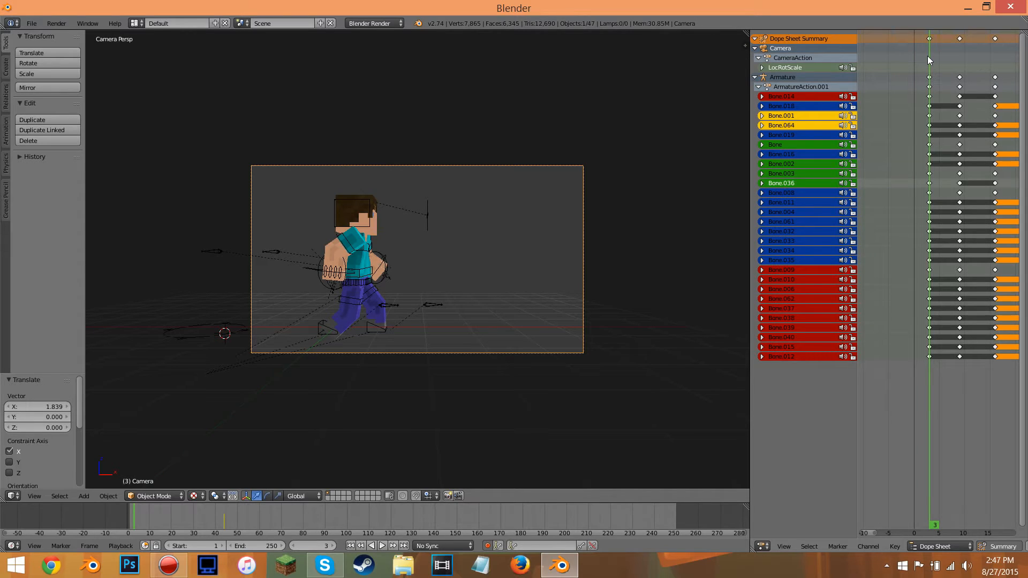
key("alt+a")
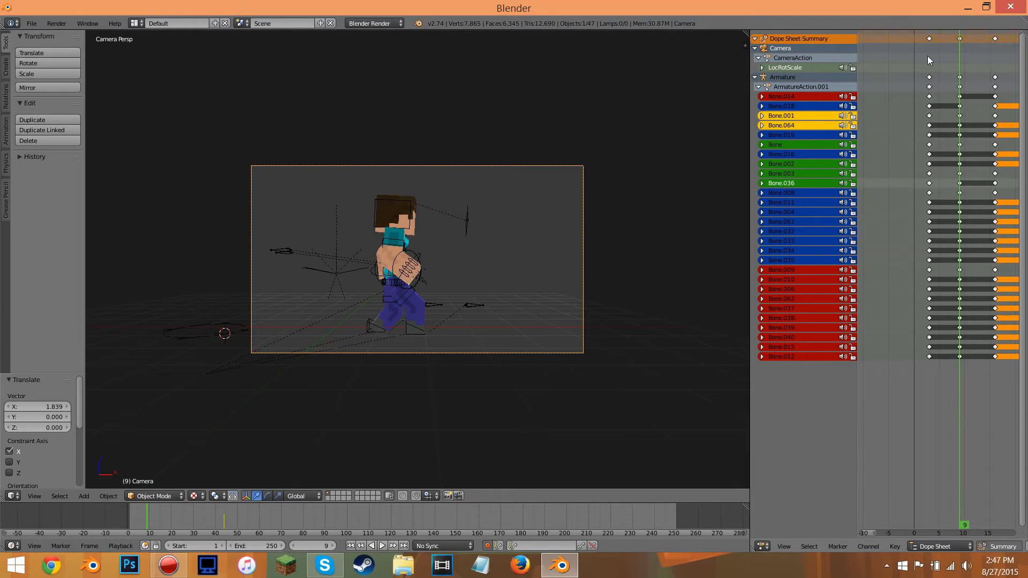
Step between the poses at frames 3 and 9 and examine the character's in-between pose at frame 6 from the side
key("Left")
key("Left")
key("Left")
key("Left")
key("Left")
key("Left")
key("Right")
key("Right")
key("Right")
middle_click_drag(669, 220, 591, 274)
scroll(509, 255, "up", 6)
scroll(442, 339, "down", 2)
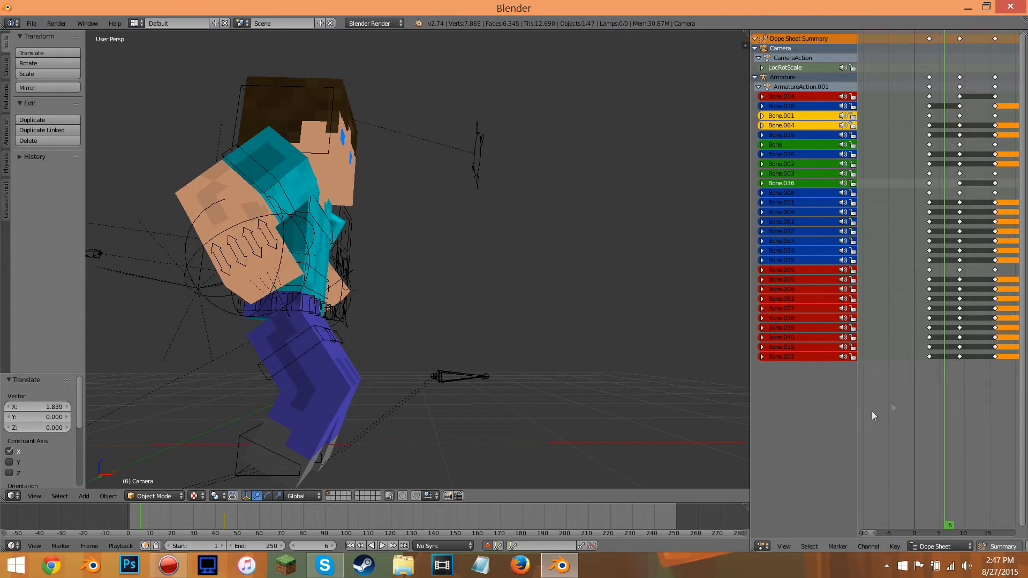
left_click_drag(930, 380, 942, 380)
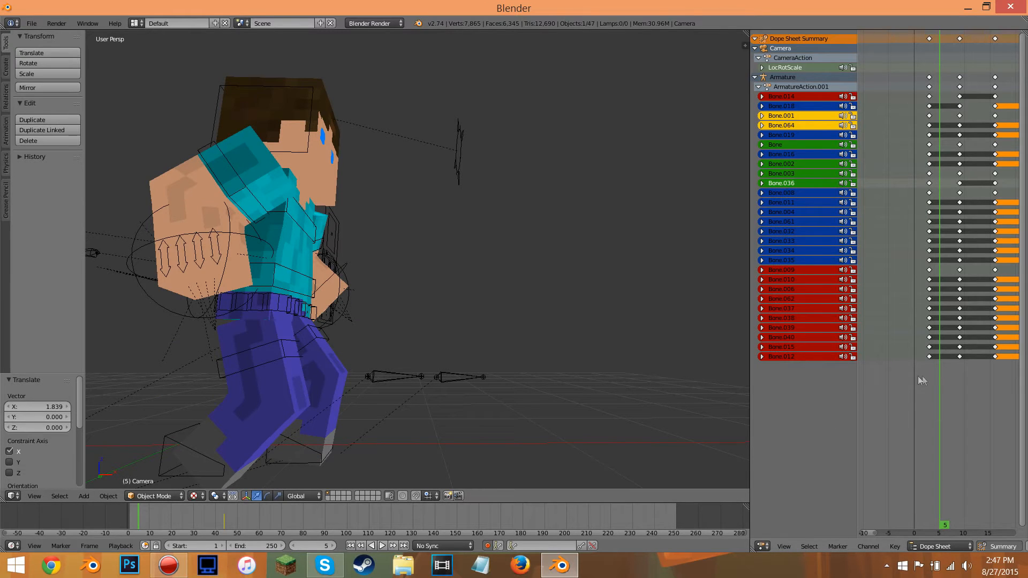
key("Right")
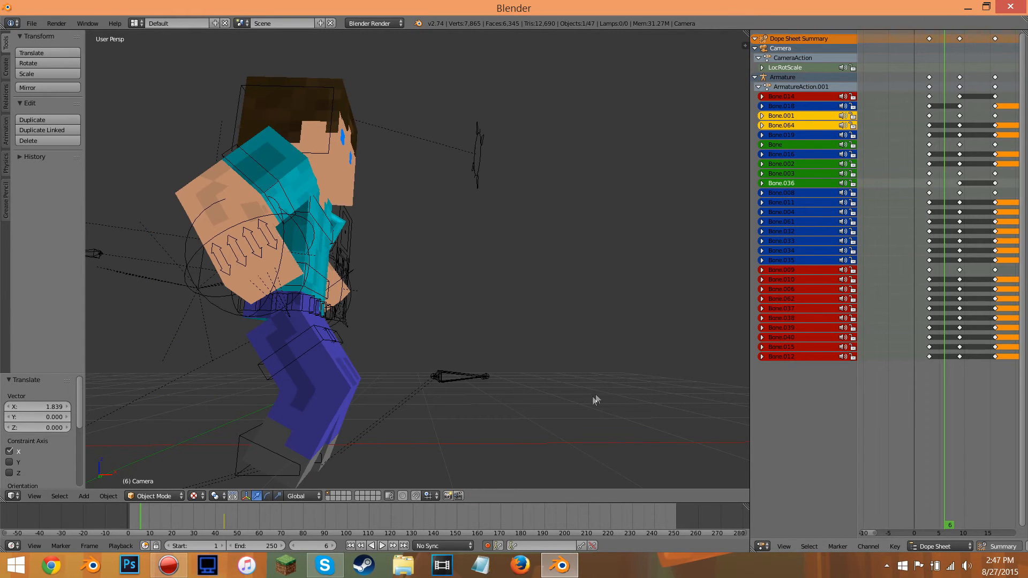
middle_click_drag(399, 415, 324, 475)
Raise the red foot control (Bone.014) 0.136 along Z at frame 6 in Pose Mode
right_click(301, 466)
key("ctrl+Tab")
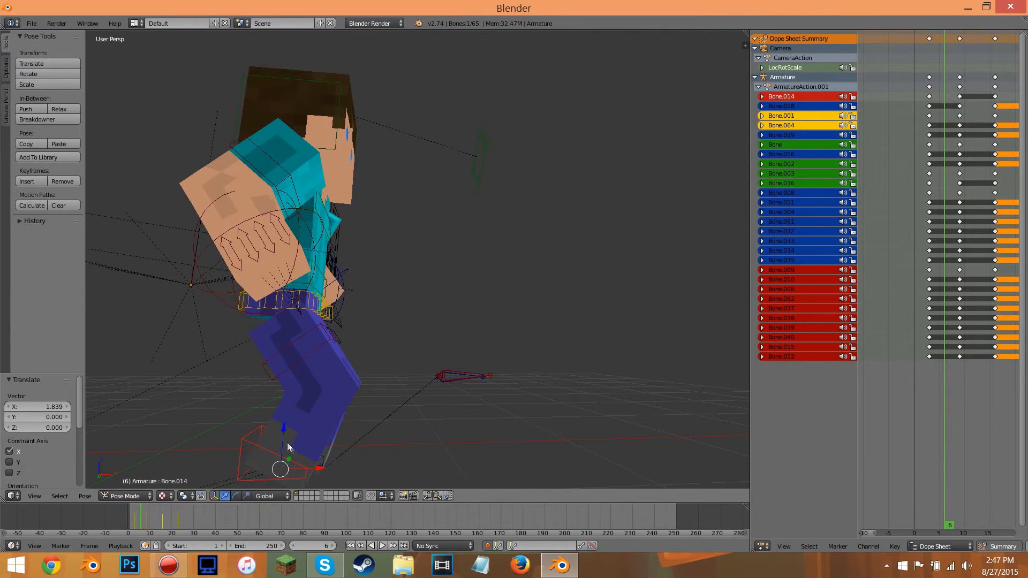
key("g")
key("z")
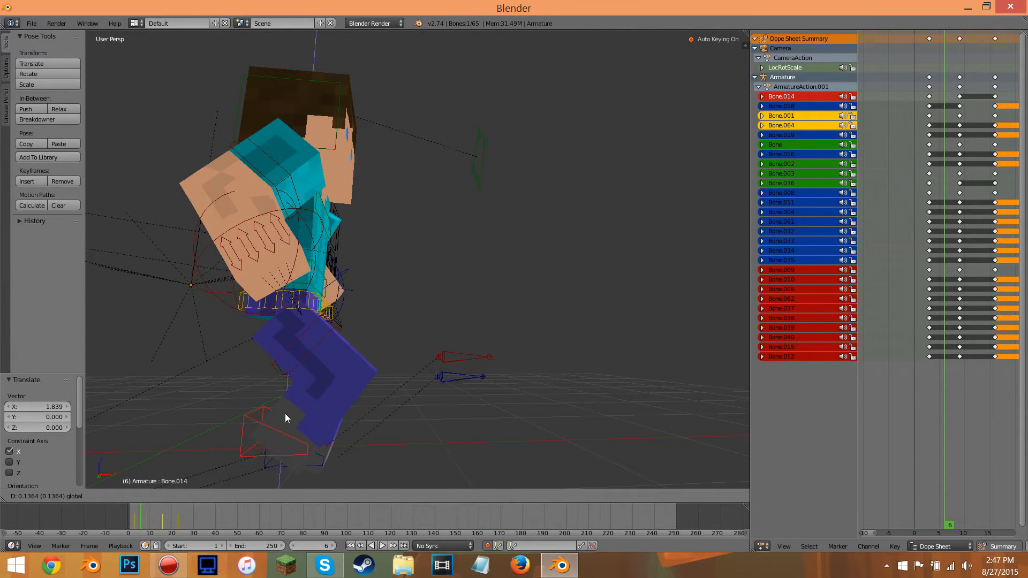
left_click(285, 413)
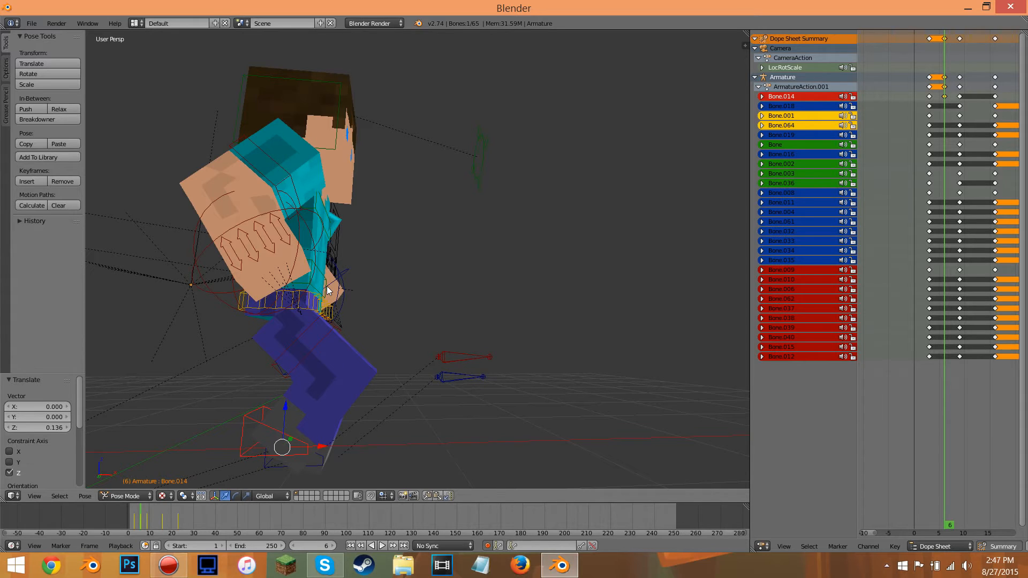
Raise the hip control 0.085 along Z at frame 6 and insert keyframes for all bones
right_click(309, 301)
key("g")
key("z")
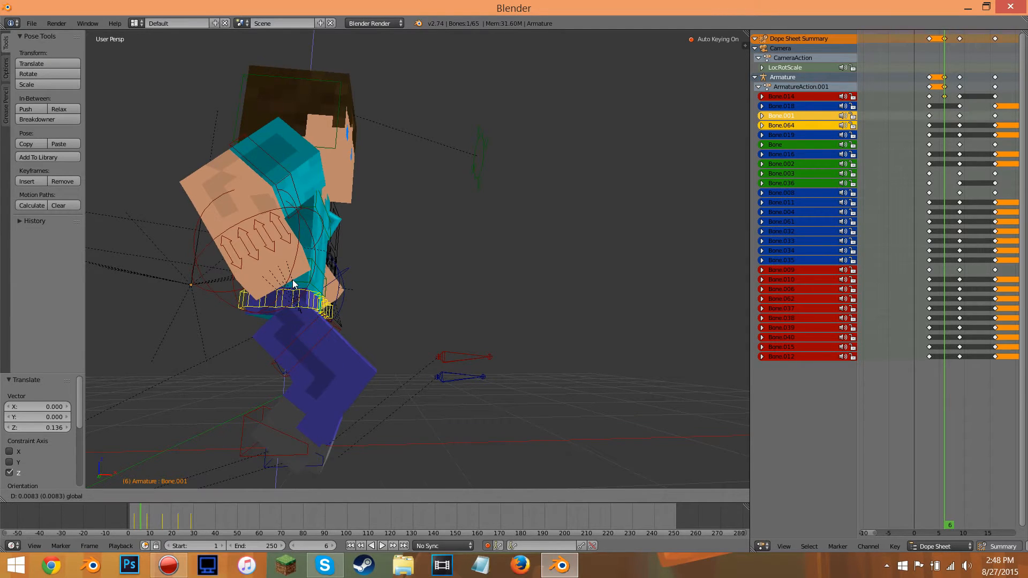
left_click(294, 277)
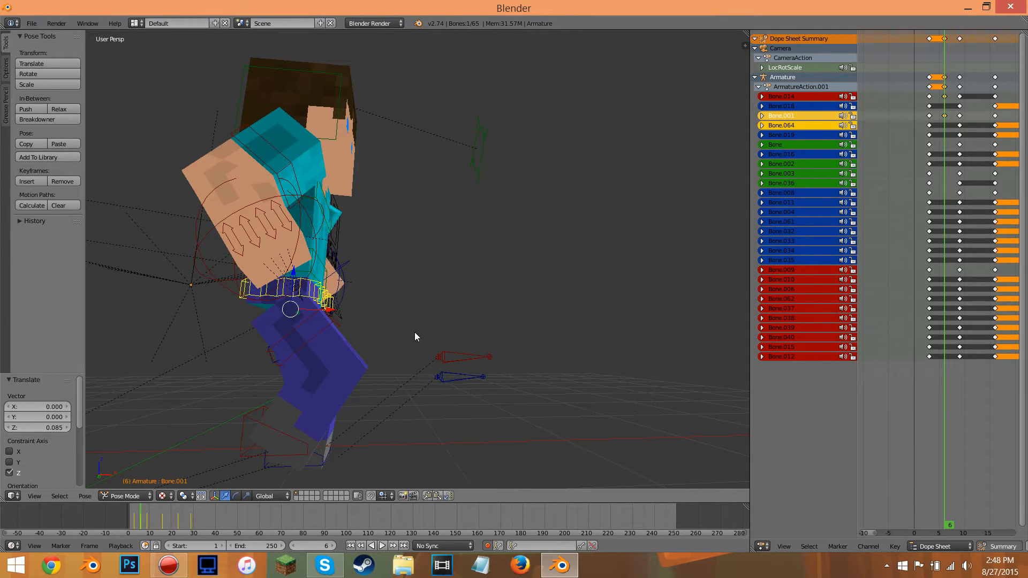
key("a")
key("i")
left_click(415, 395)
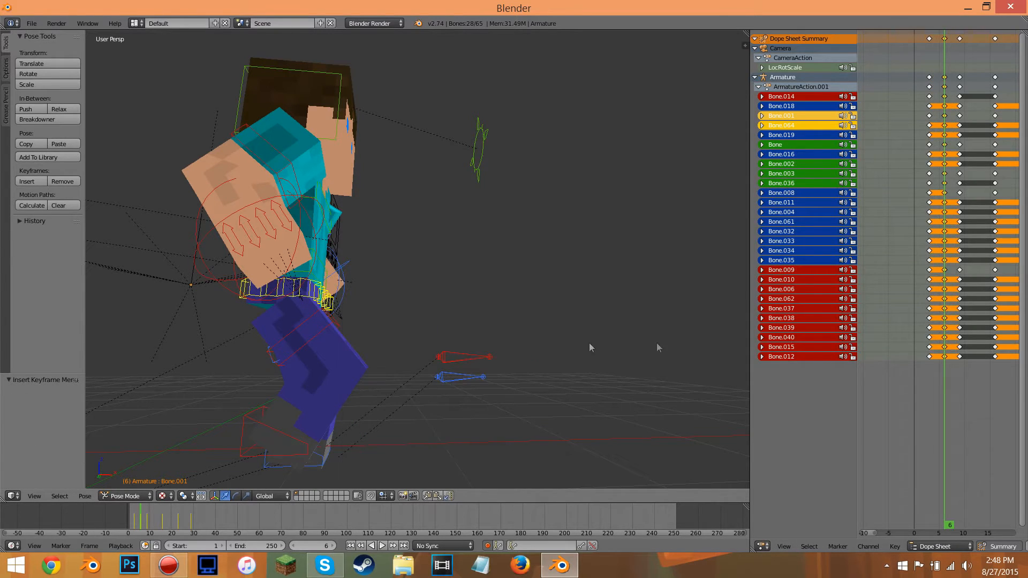
Step back and forth between frames 3 and 15 to examine how the new frame 6 pose plays
left_click(938, 366)
left_click_drag(939, 367, 921, 368)
key("Right")
key("Right")
key("Right")
key("Right")
key("Right")
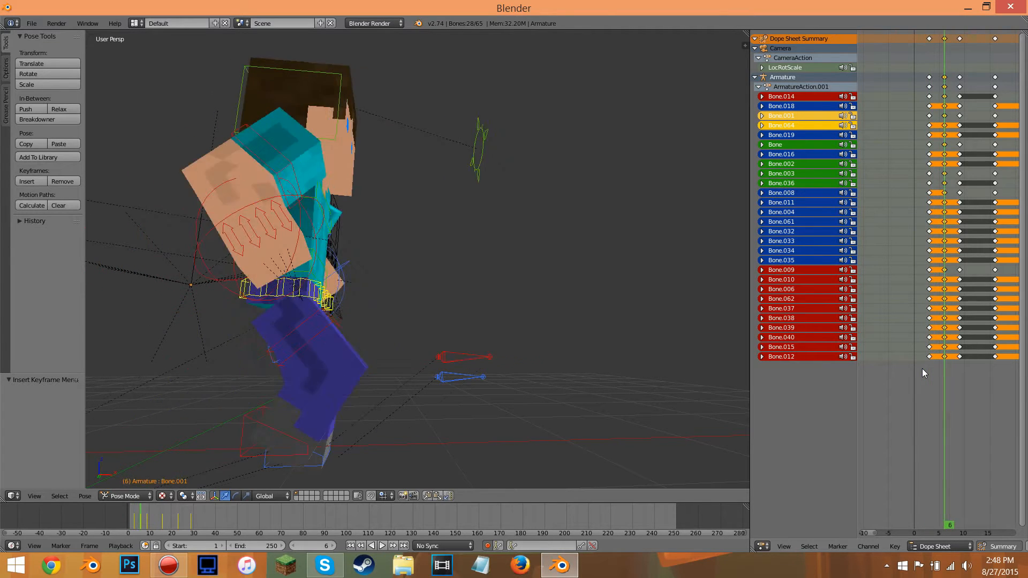
key("Left")
key("Left")
key("Left")
key("Left")
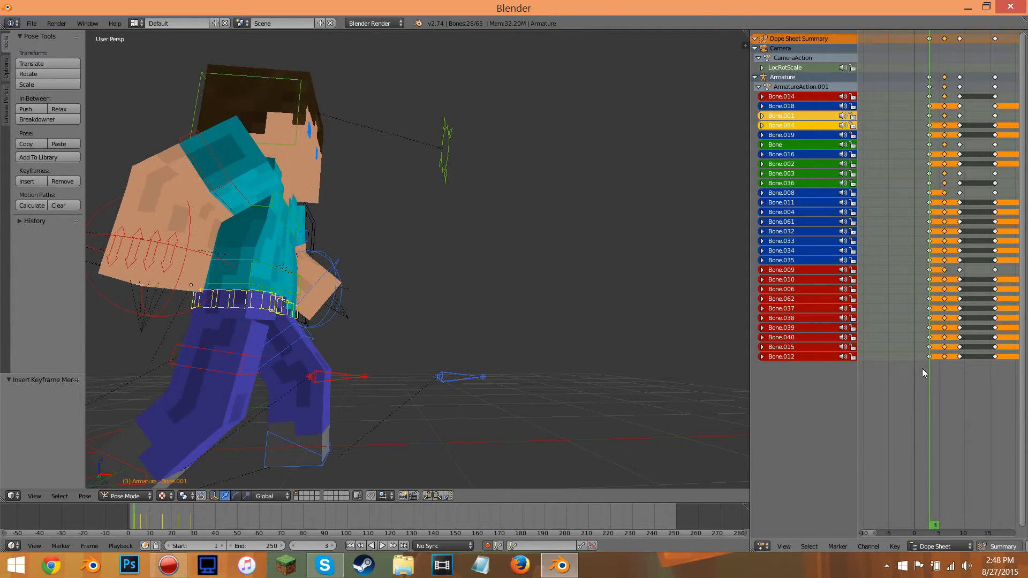
key("Right")
key("Right")
key("Right")
key("Right")
key("Right")
key("Right")
key("Right")
key("Right")
key("Right")
key("Right")
key("Right")
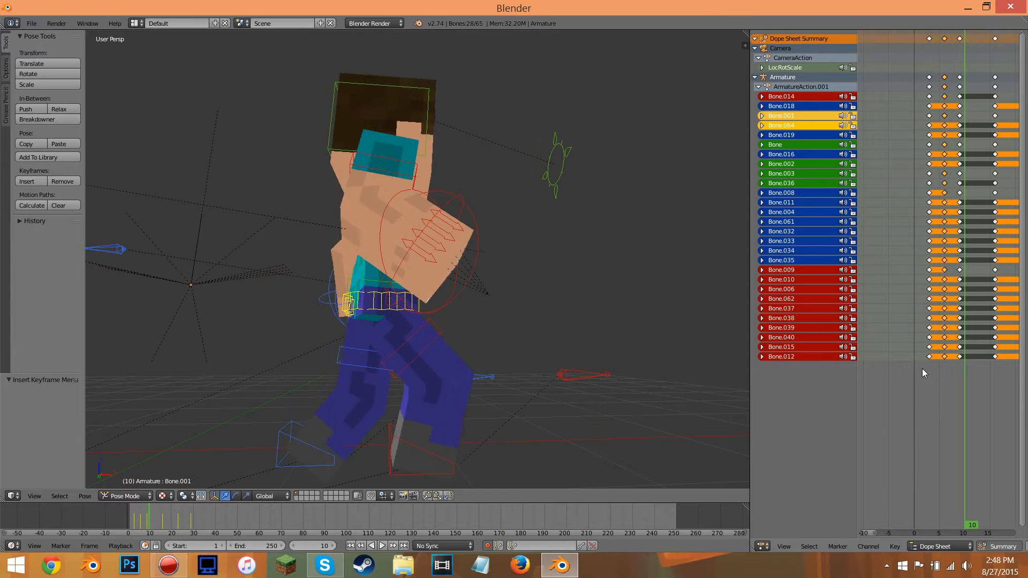
key("Left")
key("Left")
key("Left")
key("Left")
key("Left")
key("Left")
key("Left")
key("Left")
key("Left")
key("Left")
key("Left")
key("Left")
key("Left")
key("Right")
key("Right")
key("Right")
key("Right")
key("Right")
key("Right")
key("Right")
key("Right")
key("Right")
key("Right")
key("Right")
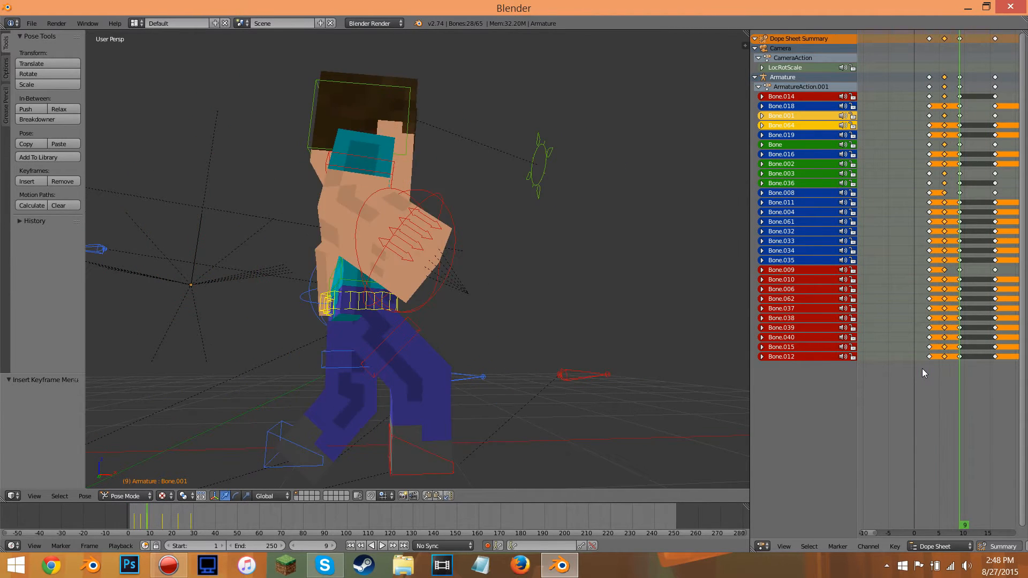
key("Right")
key("Right")
key("Right")
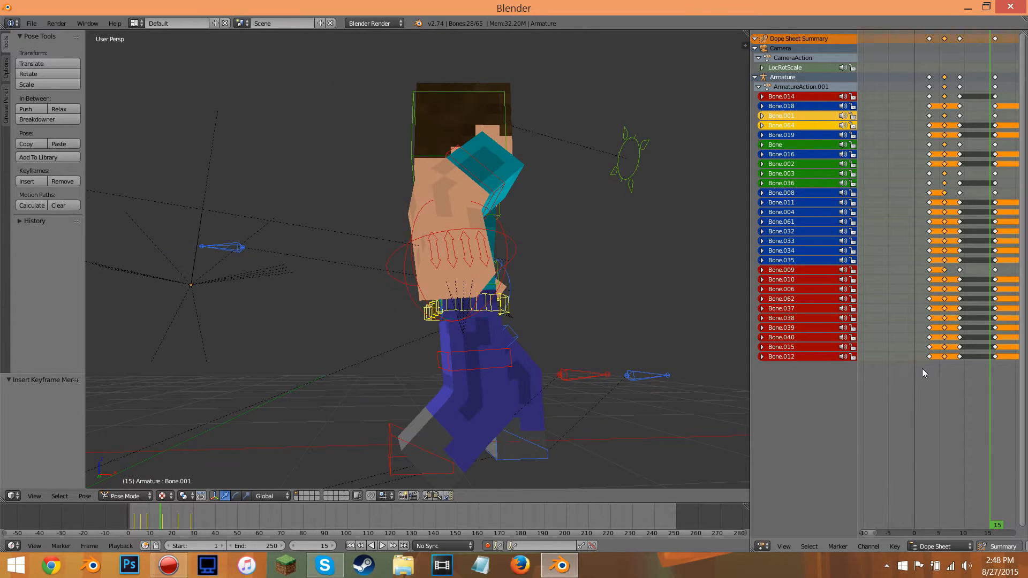
key("Left")
key("Left")
key("Left")
key("Left")
key("Left")
key("Left")
key("Right")
key("Right")
key("Right")
key("Right")
key("Right")
key("Right")
At frame 13, lift the blue foot control (Bone.018) about 0.182 along Z
right_click_drag(506, 85, 508, 108)
right_click(504, 100)
left_click_drag(952, 360, 957, 383)
key("Right")
key("Right")
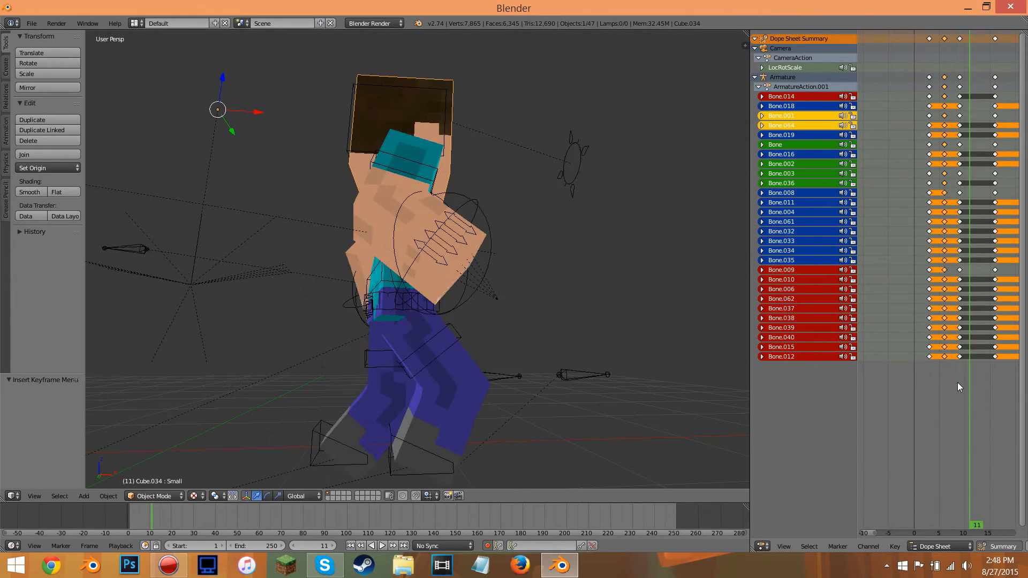
key("Right")
key("Right")
middle_click_drag(717, 295, 469, 319)
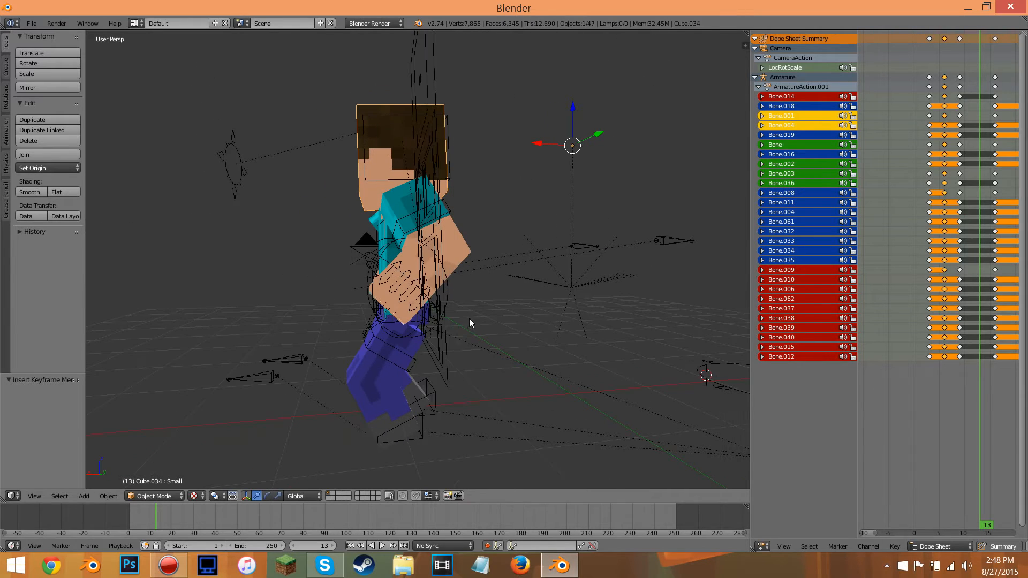
right_click(422, 414)
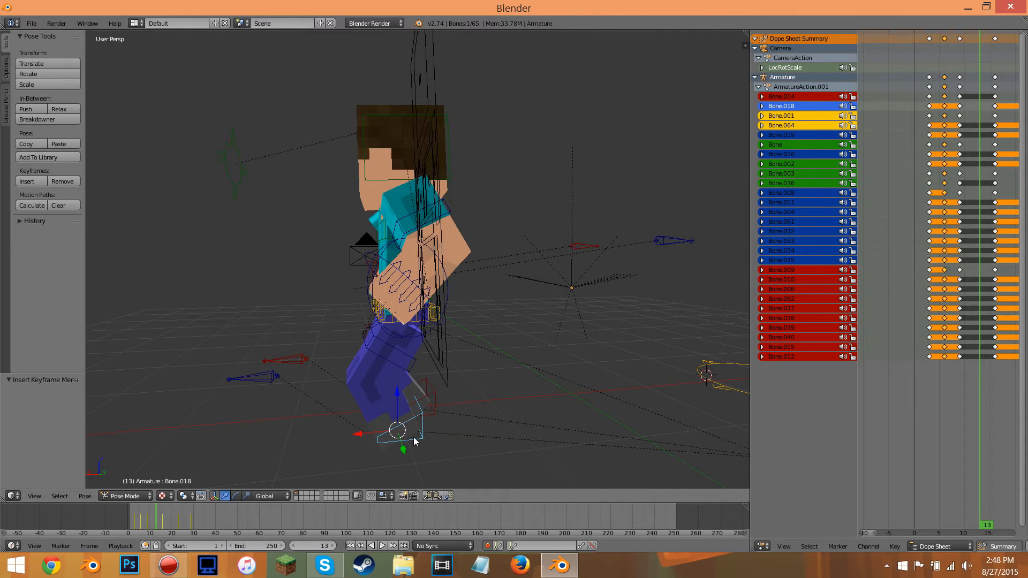
key("g")
left_click(417, 418)
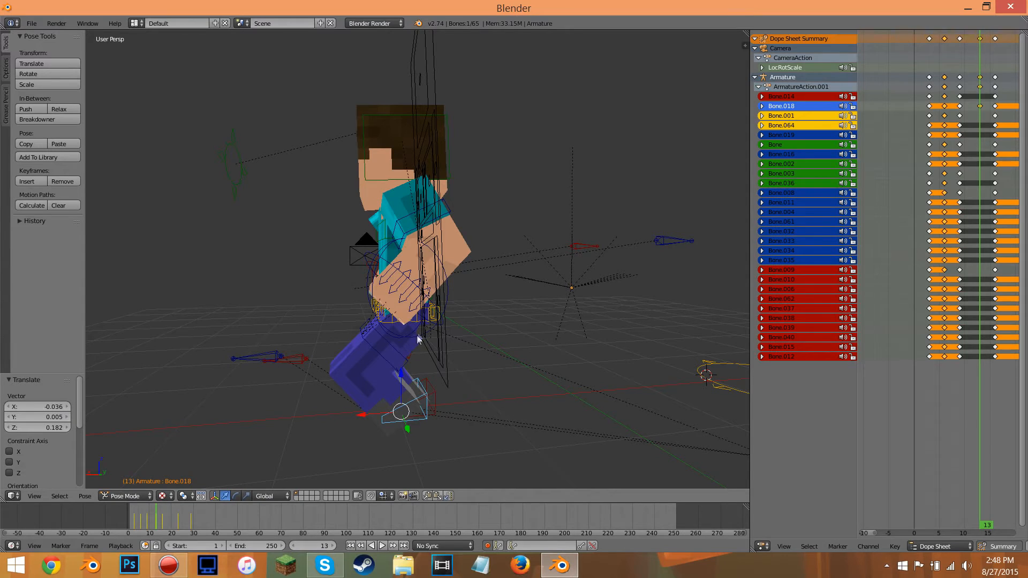
Raise the hip control about 0.214 at frame 13 and check the frames leading up to it
right_click(383, 318)
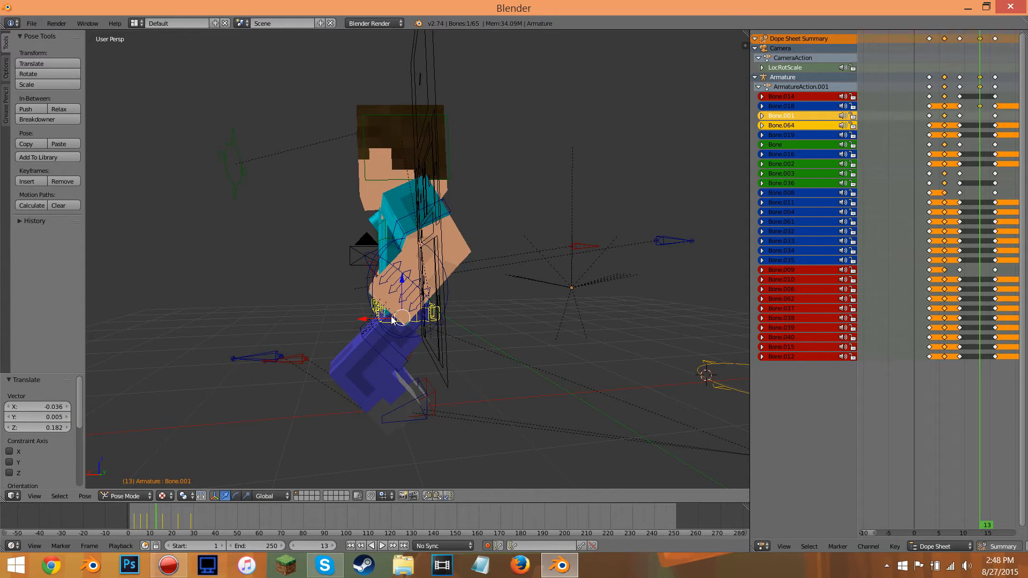
key("g")
left_click(397, 300)
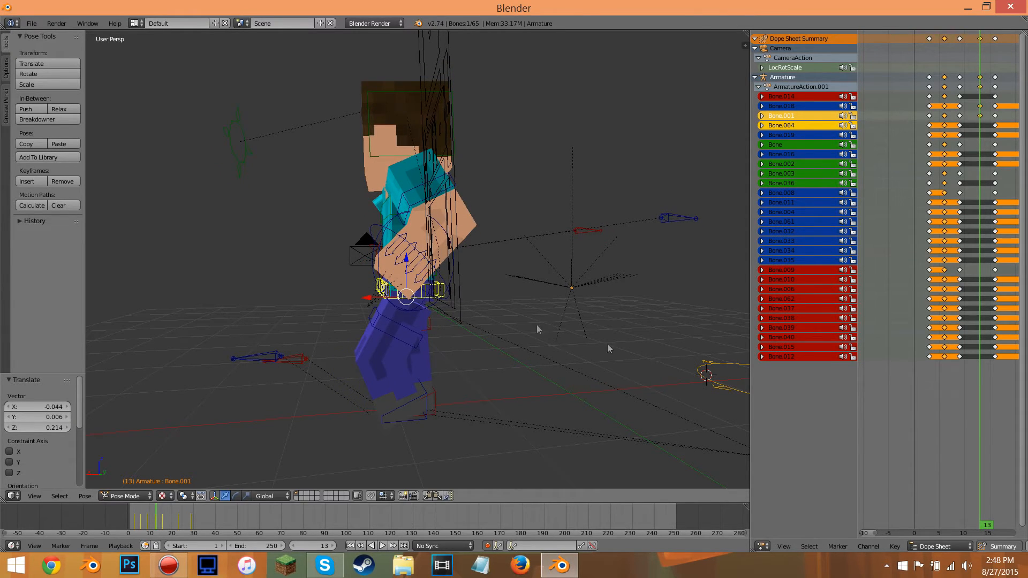
mouse_move(160, 510)
left_mouse_down()
mouse_move(135, 512)
mouse_move(159, 521)
mouse_move(150, 518)
left_mouse_up()
key("Right")
key("Right")
key("Right")
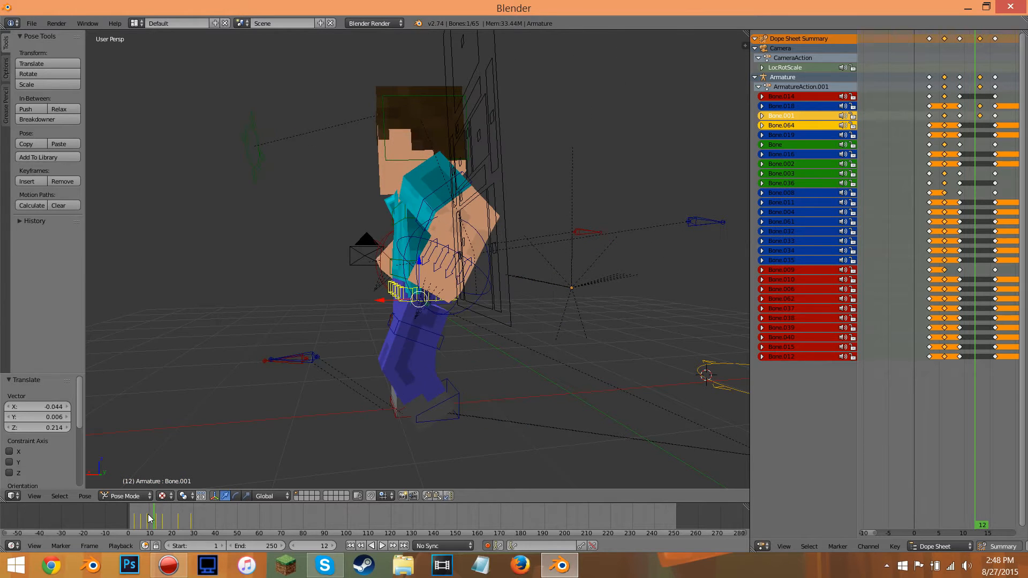
key("Right")
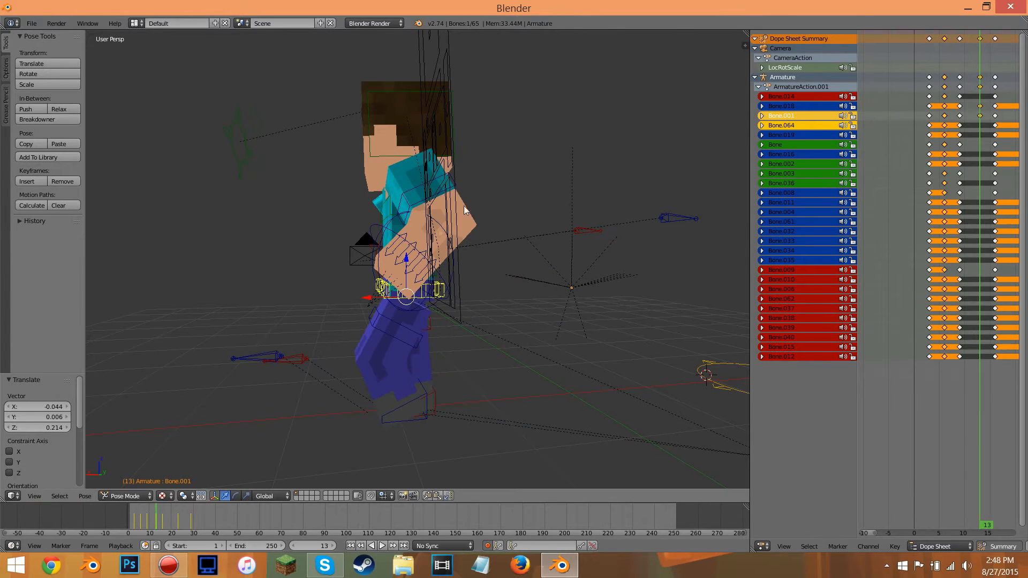
Lower the hips slightly at frame 13, insert LocRot keyframes for all bones, and return to frame 3
left_click_drag(407, 261, 512, 261)
key("a")
key("a")
key("i")
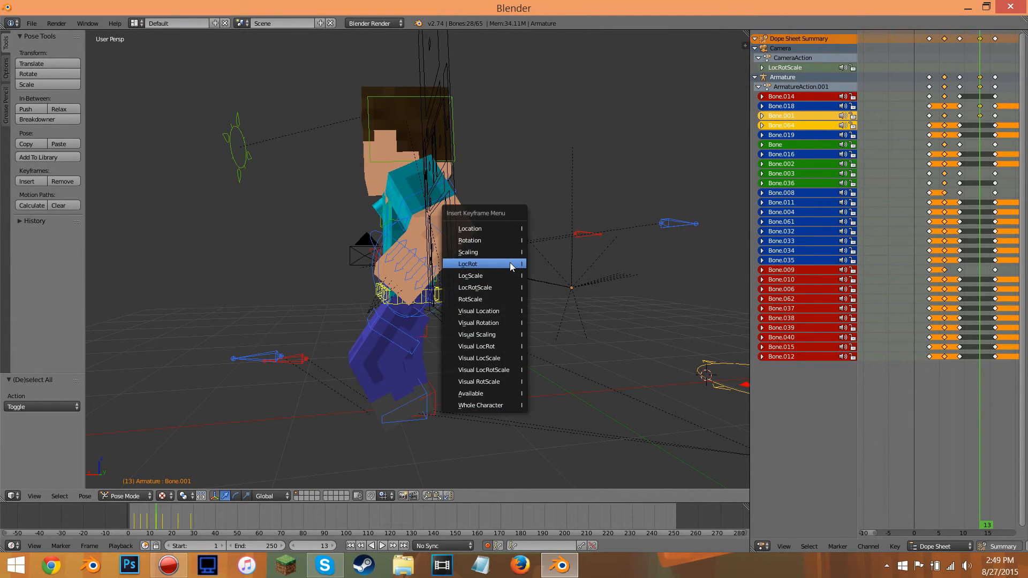
left_click(510, 263)
left_click_drag(159, 508, 124, 511)
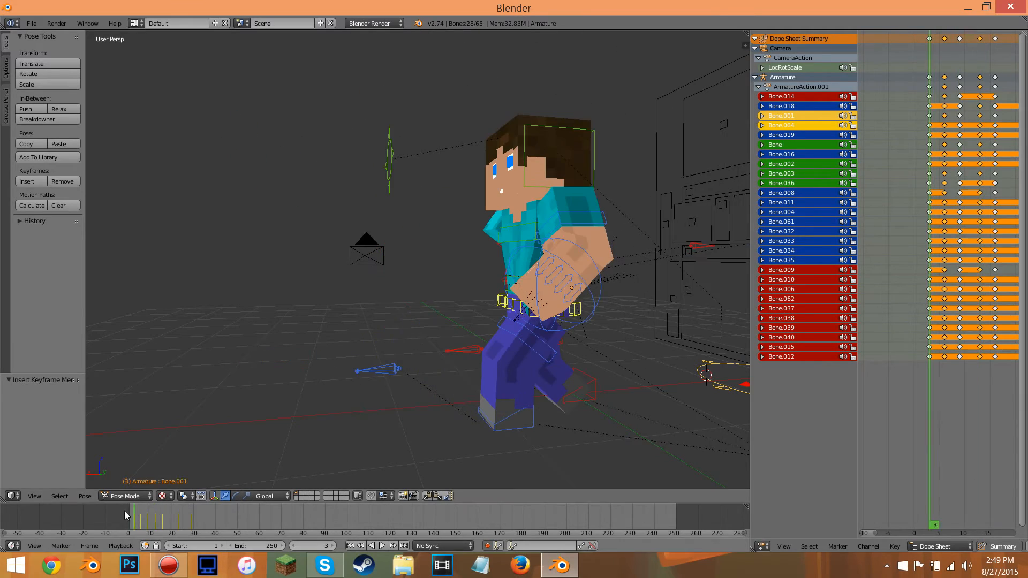
Play back the walk and step through frames 2 to 15 to examine the raised passing poses
left_click(382, 546)
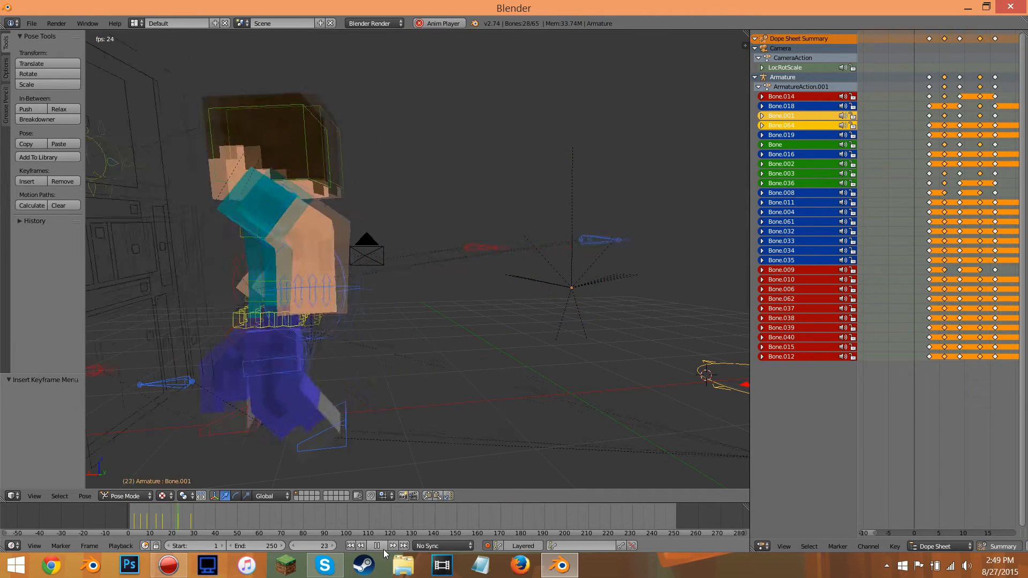
left_click(383, 549)
left_click_drag(218, 530, 133, 515)
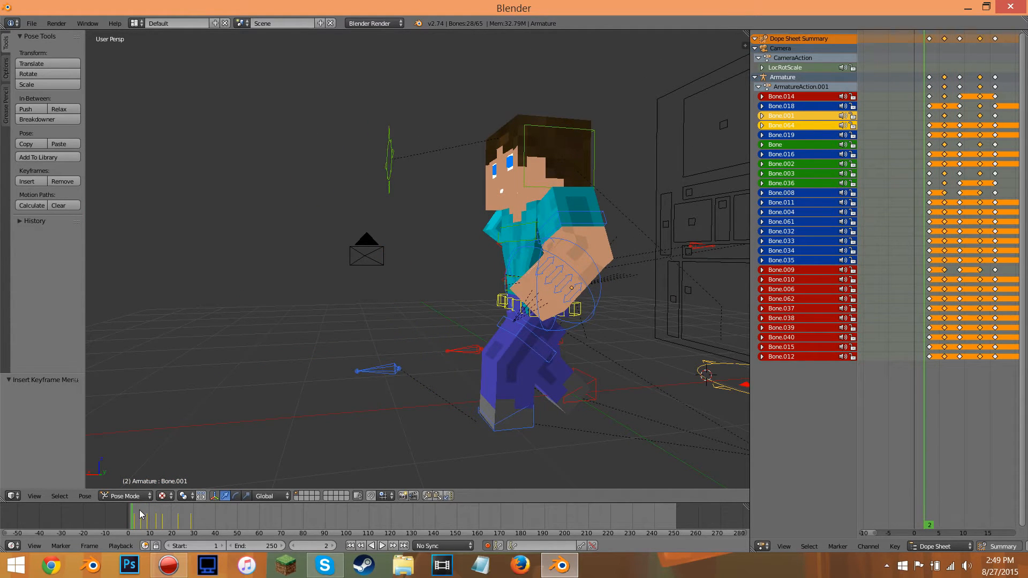
key("Right")
key("Right")
key("Right")
key("Right")
key("Right")
key("Right")
key("Right")
key("Right")
key("Right")
key("Right")
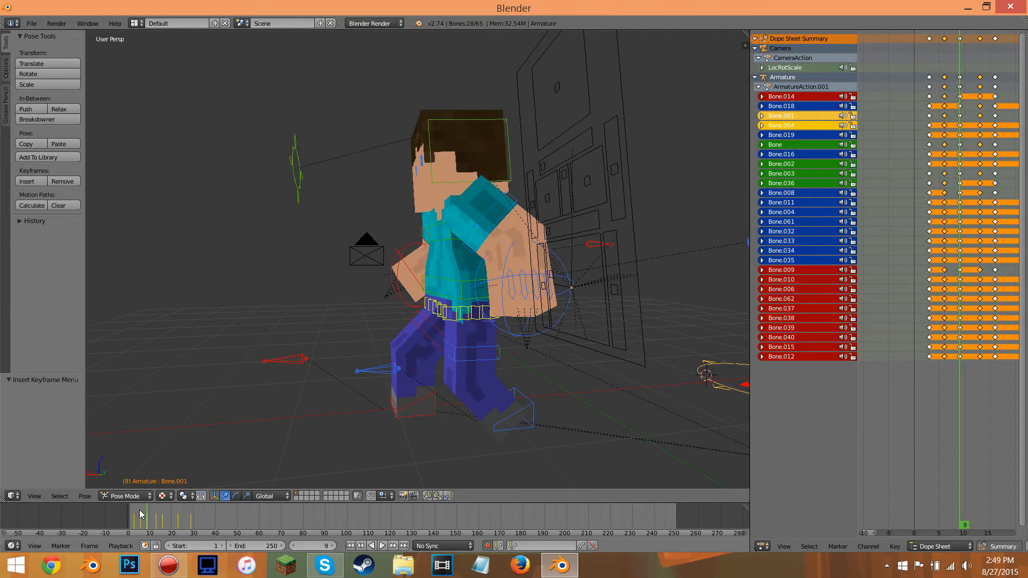
key("Right")
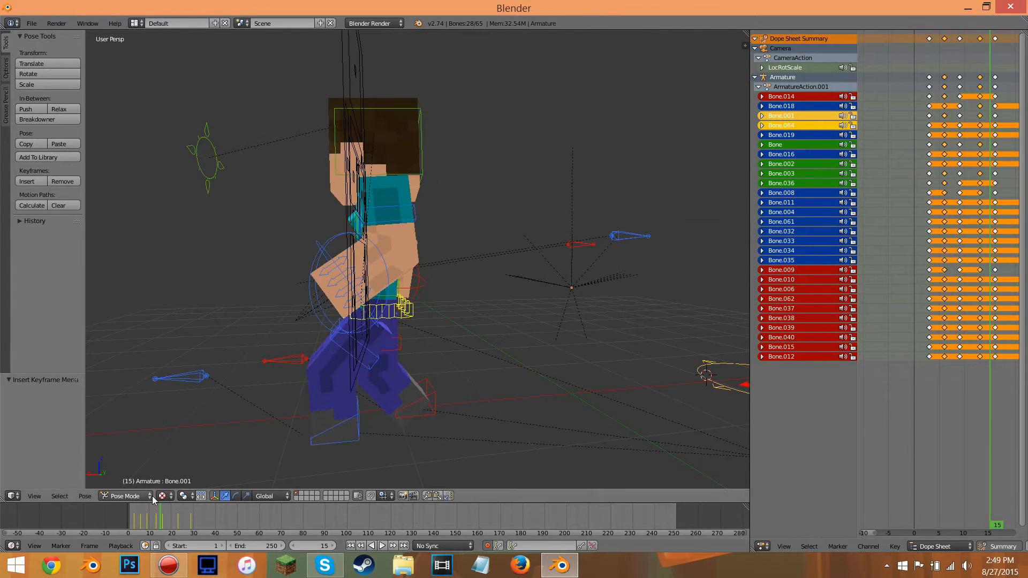
left_click_drag(145, 512, 120, 513)
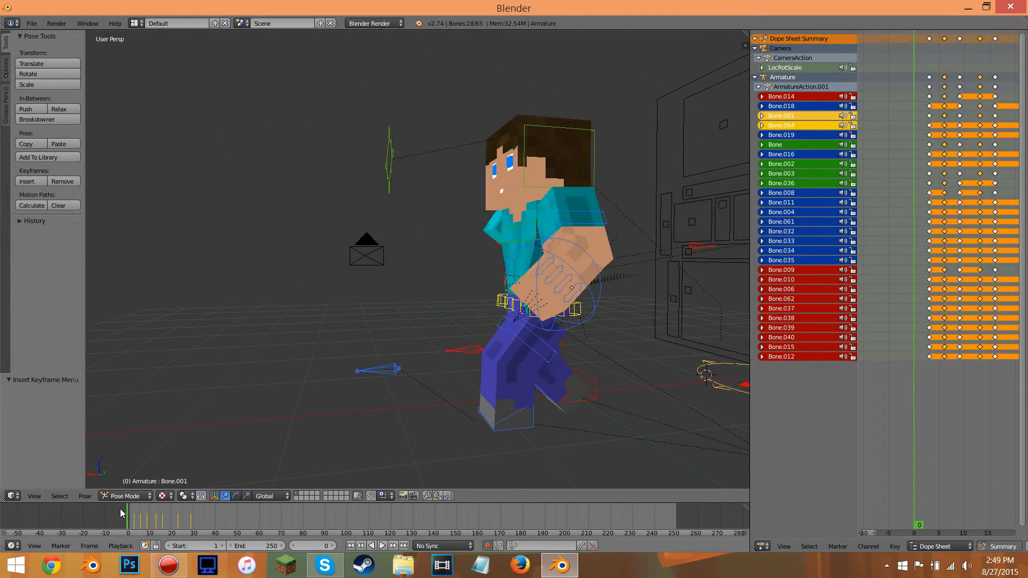
Play the walk from frame 0 and step forward to frame 22 to examine the character's motion from its other side
left_click(383, 544)
middle_click_drag(225, 389, 479, 399)
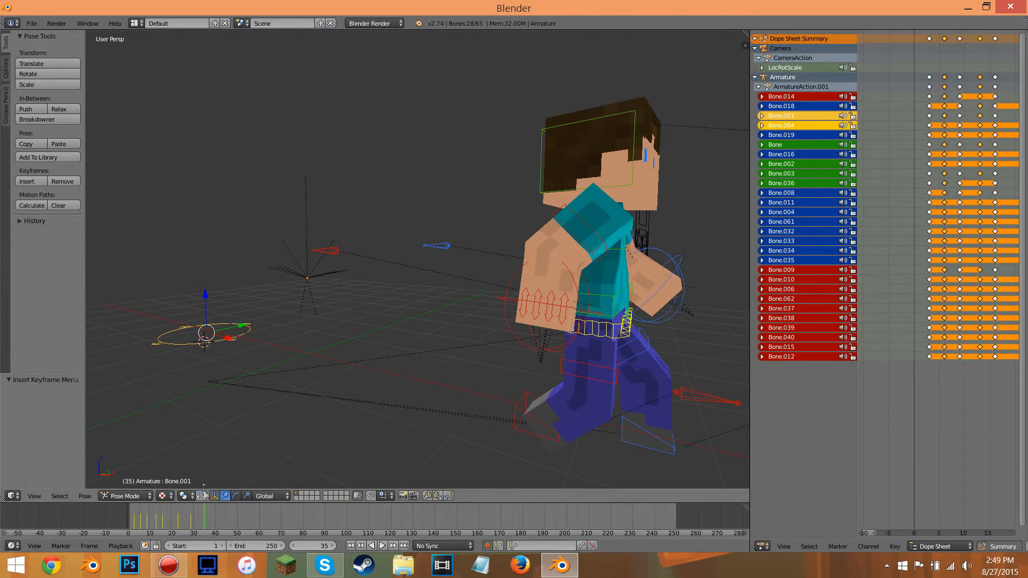
left_click(127, 519)
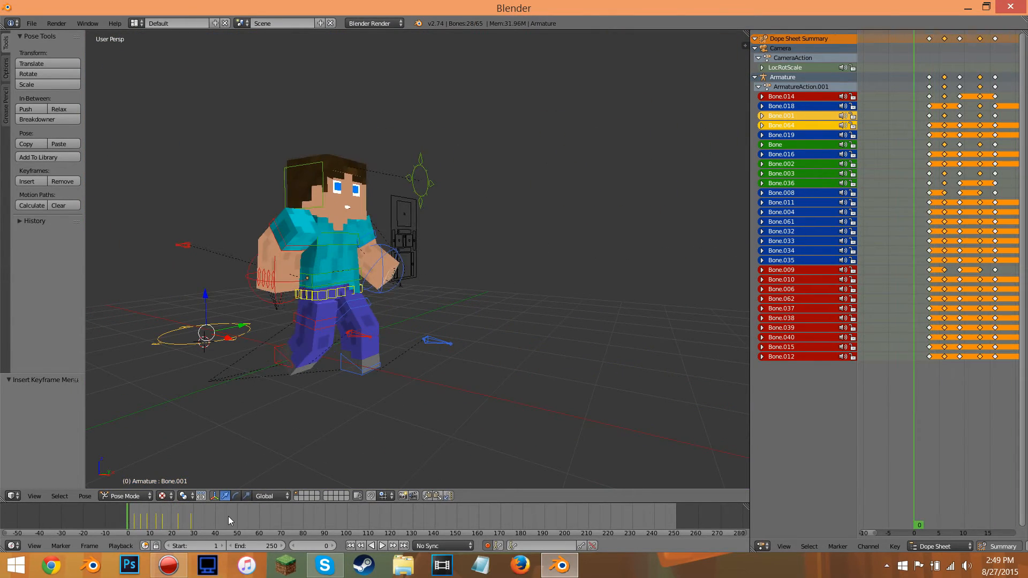
key("Right")
key("Right")
key("Right")
key("Right")
key("Right")
key("Right")
key("Right")
key("Right")
key("Right")
key("Right")
key("Right")
key("Right")
key("Right")
key("Right")
key("Right")
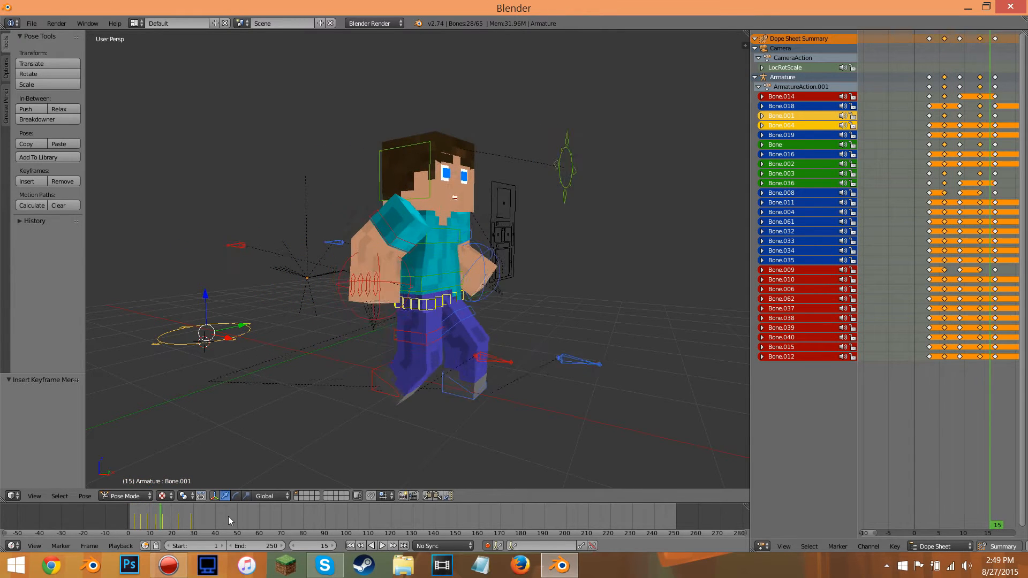
key("Right")
key("Right")
key("Right")
key("Right")
key("Right")
key("Right")
key("Right")
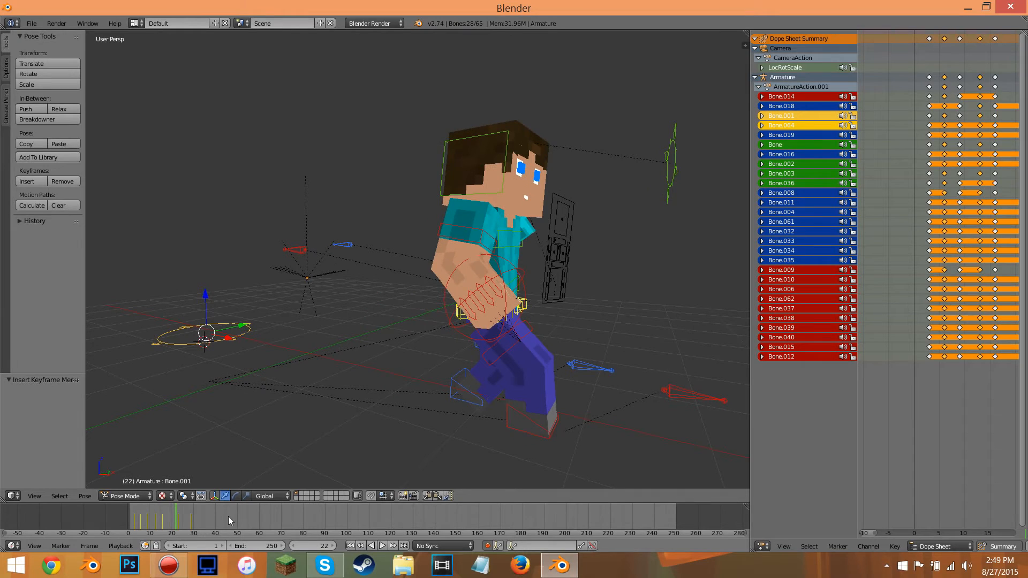
At frame 19, lift the red foot control about 0.092 along Z
left_click(170, 519)
middle_click_drag(517, 312, 538, 367)
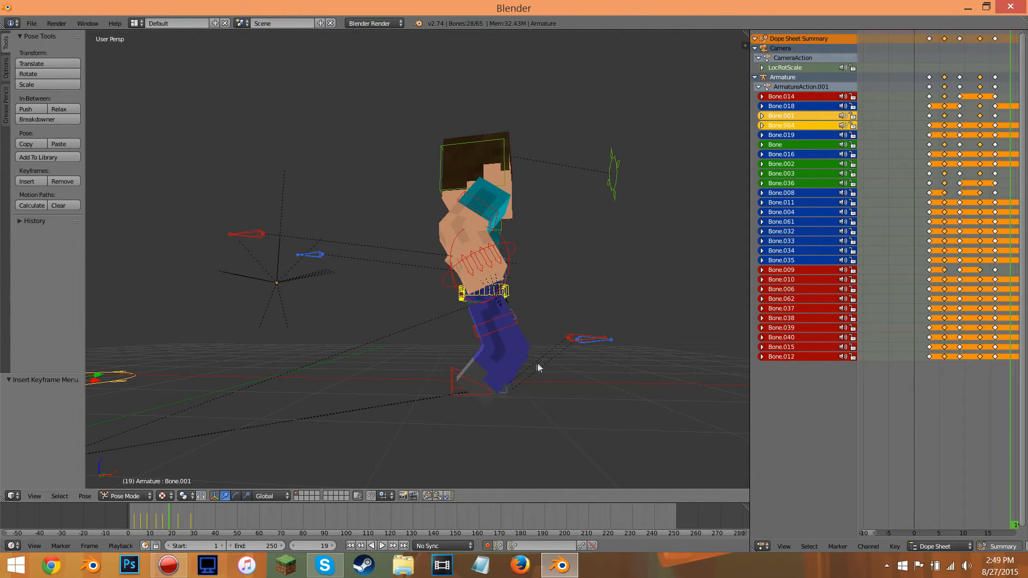
right_click(458, 369)
left_click_drag(468, 360, 467, 351)
Raise the hip control about 0.131 along Z at frame 19 and insert LocRot keyframes for all bones
right_click(506, 292)
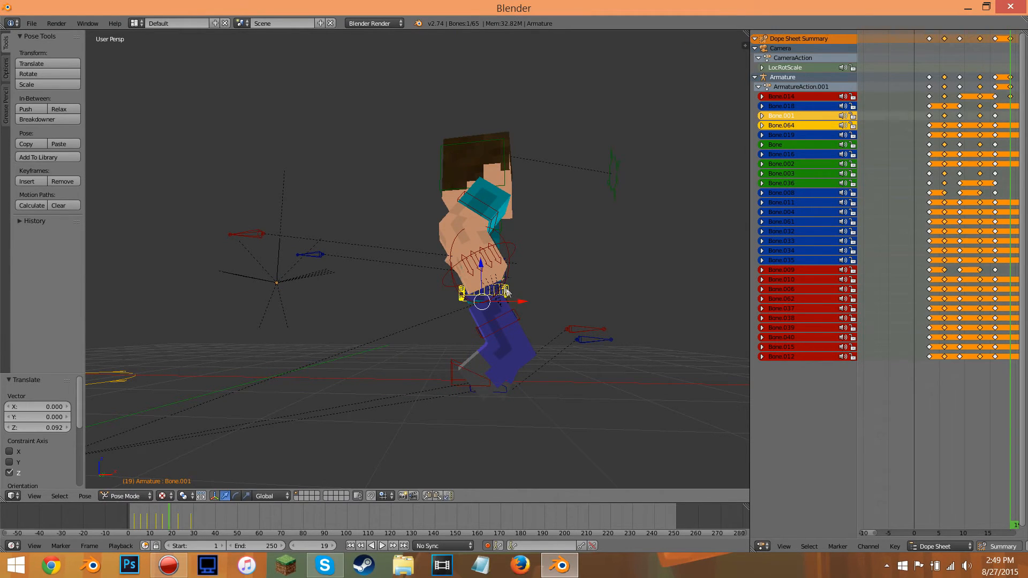
key("g")
key("z")
left_click(482, 260)
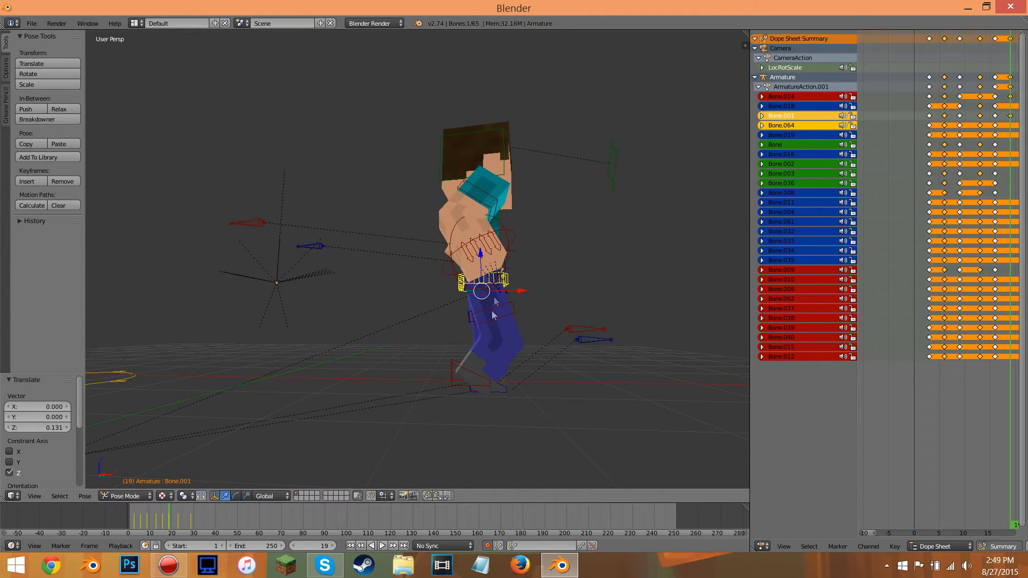
key("a")
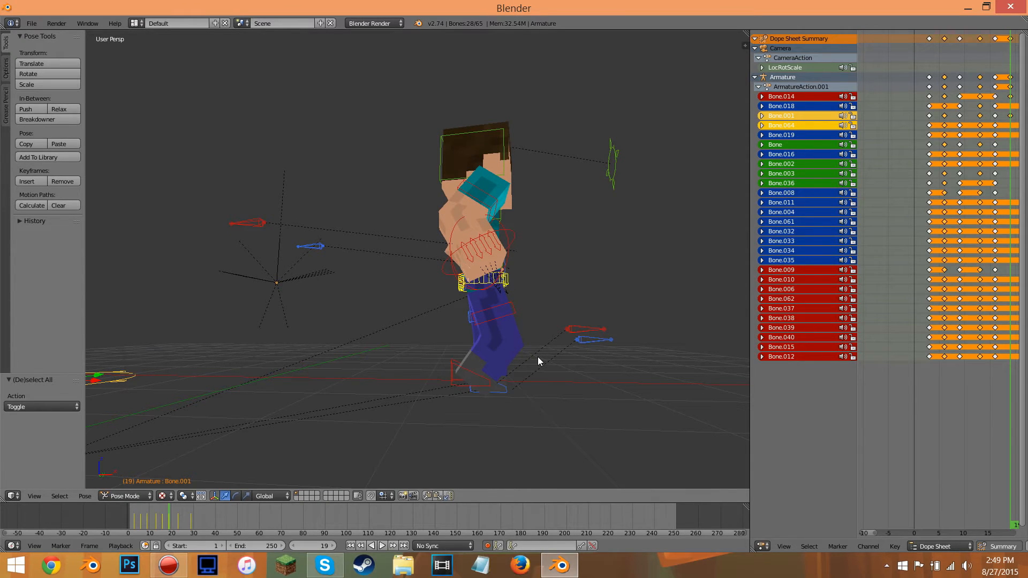
key("i")
left_click(545, 357)
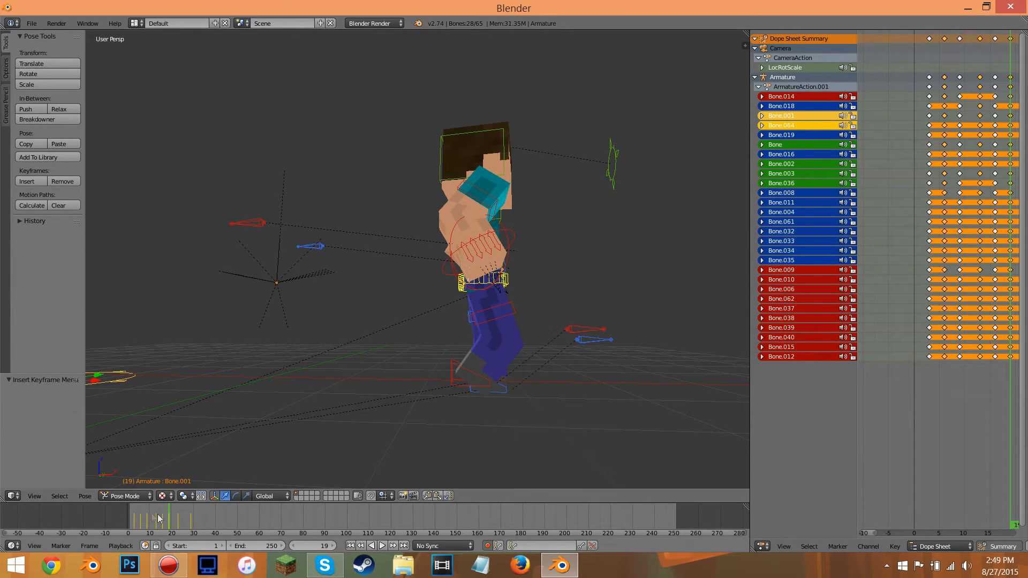
At frame 26, lift the blue foot control (Bone.018) about 0.167 along Z
left_click(185, 519)
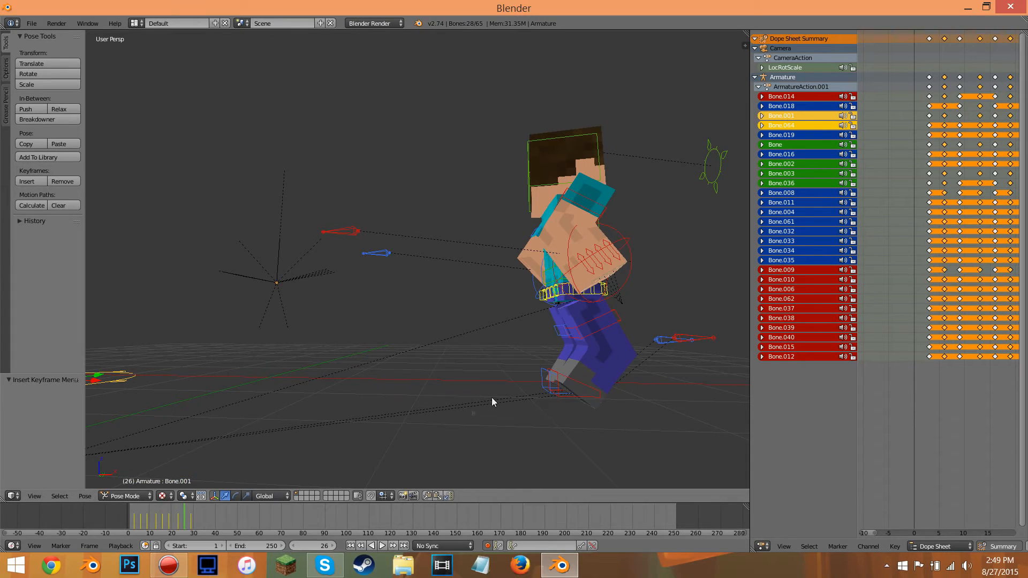
right_click(538, 370)
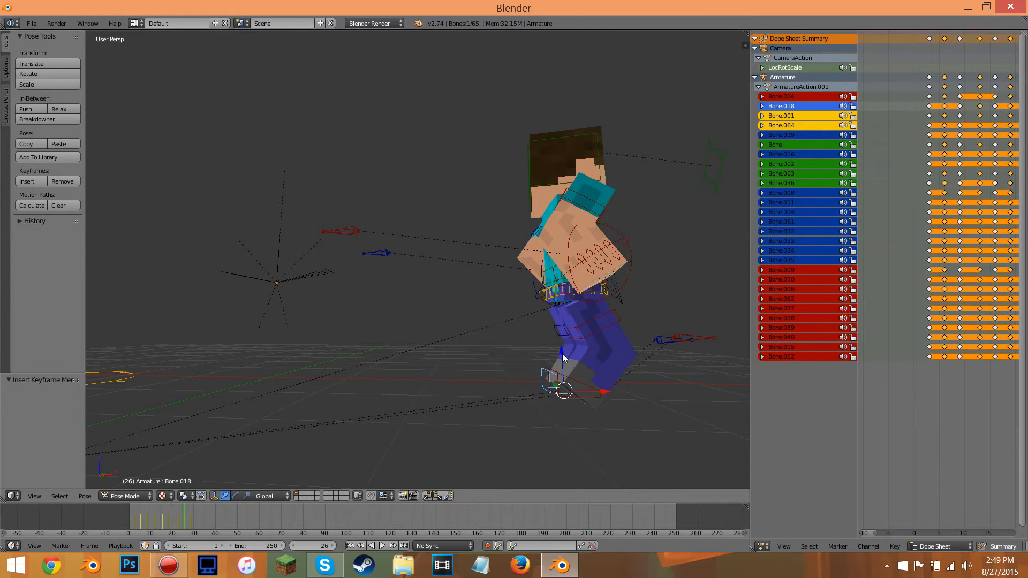
key("g")
key("z")
left_click(562, 339)
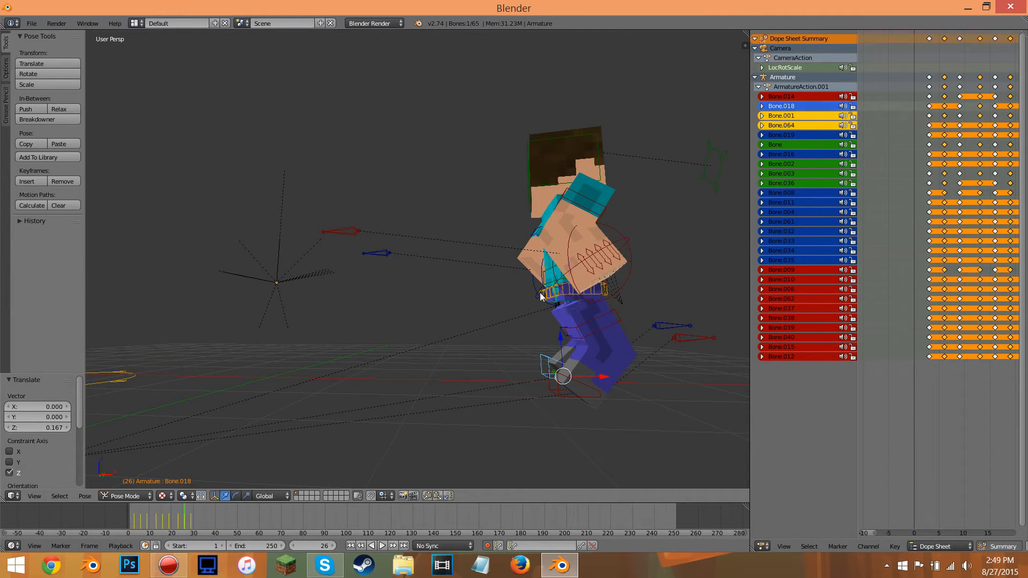
Raise the hip control slightly at frame 26 and insert LocRot keyframes for all bones
right_click(572, 274)
left_click_drag(570, 265, 569, 254)
key("a")
key("a")
key("i")
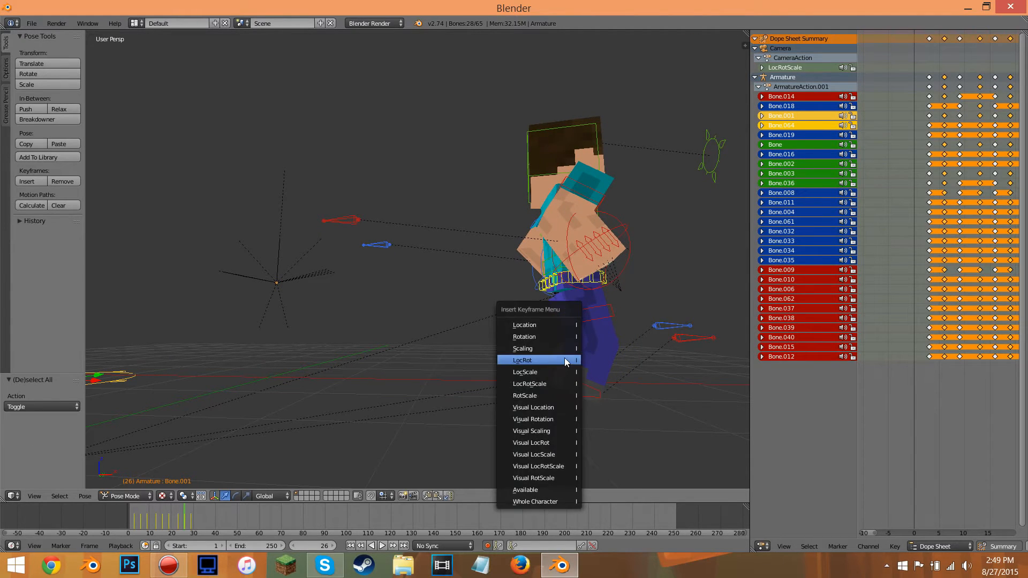
left_click(565, 358)
Play the walk twice from frame 0 to examine the complete cycle and its speed
left_click_drag(184, 515, 128, 516)
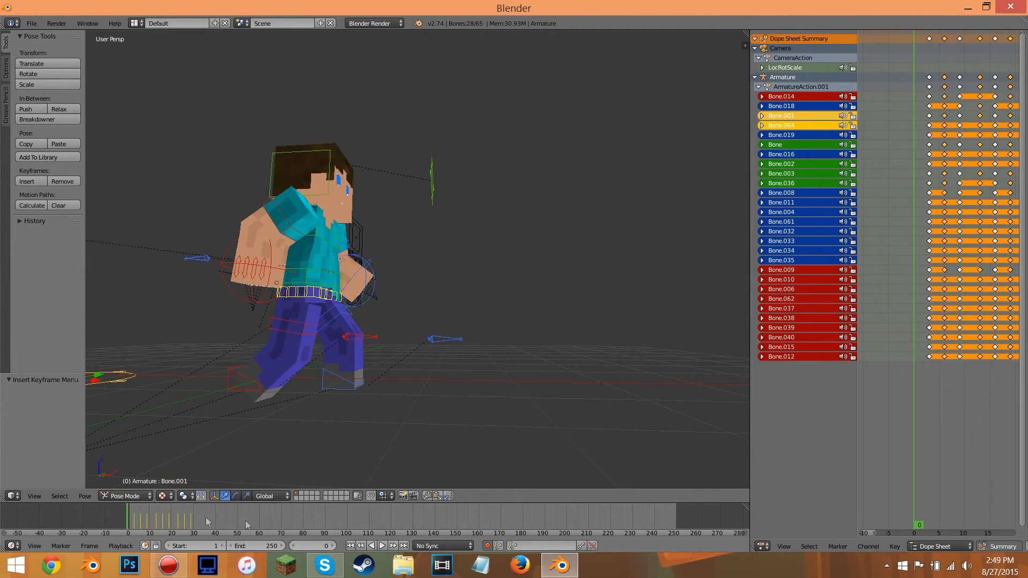
left_click(382, 545)
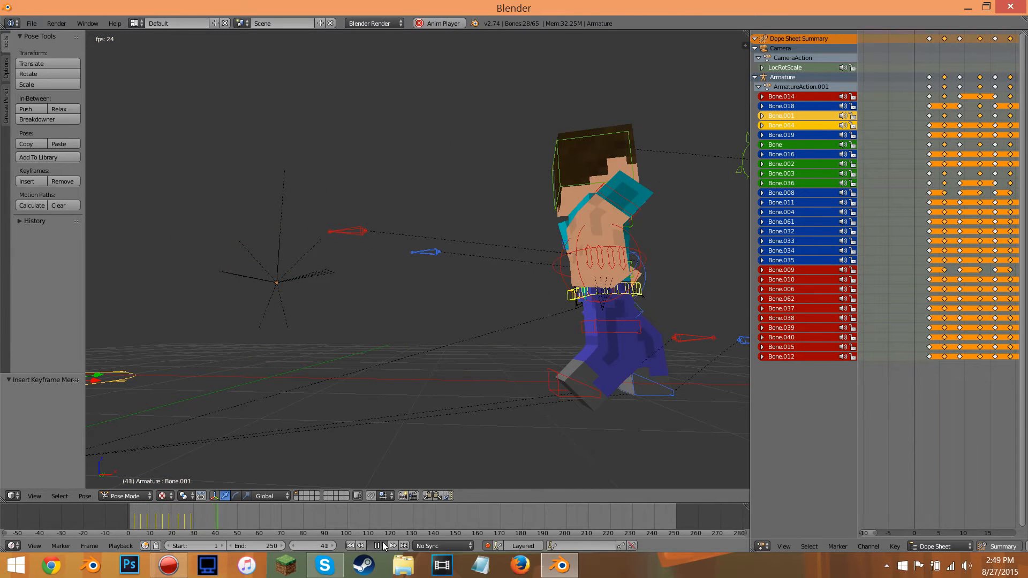
left_click(383, 546)
scroll(400, 447, "down", 5)
scroll(400, 438, "up", 2)
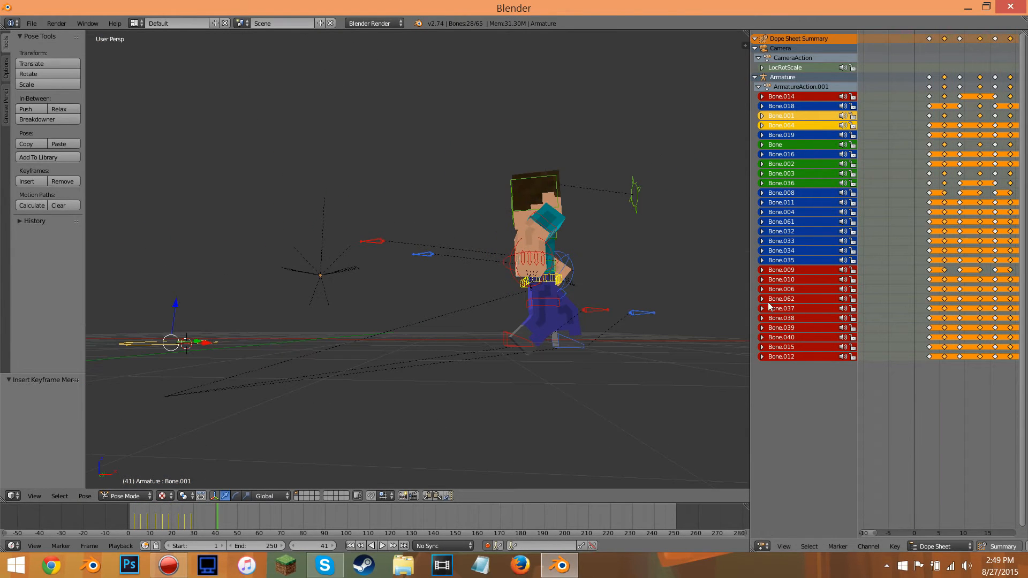
left_click_drag(214, 515, 125, 510)
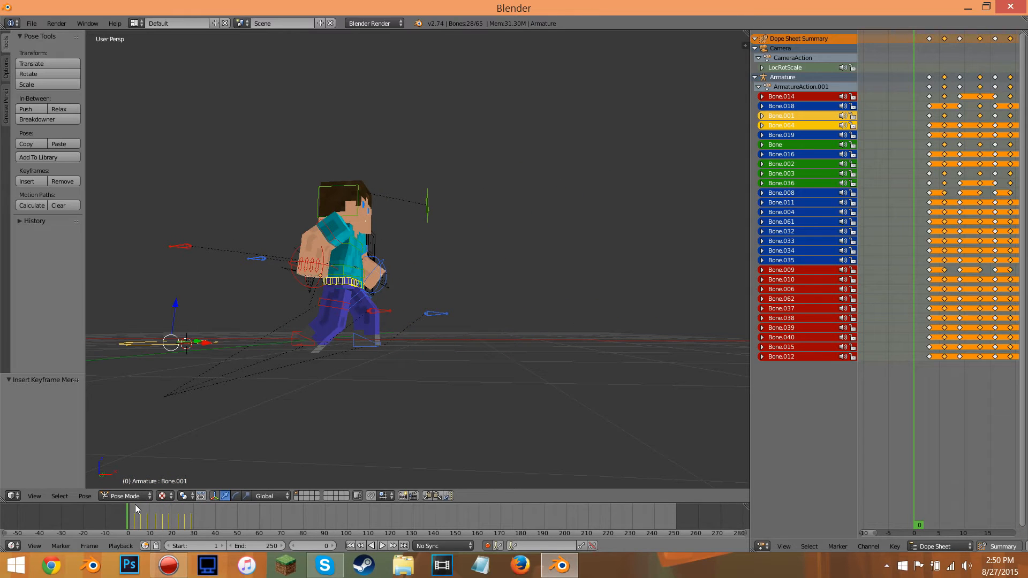
left_click(382, 546)
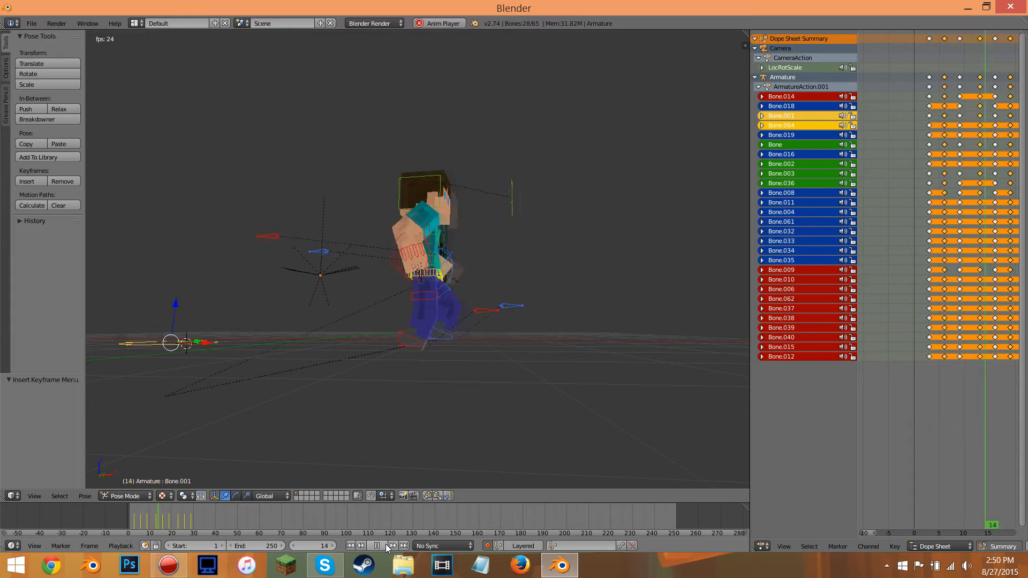
left_click(385, 545)
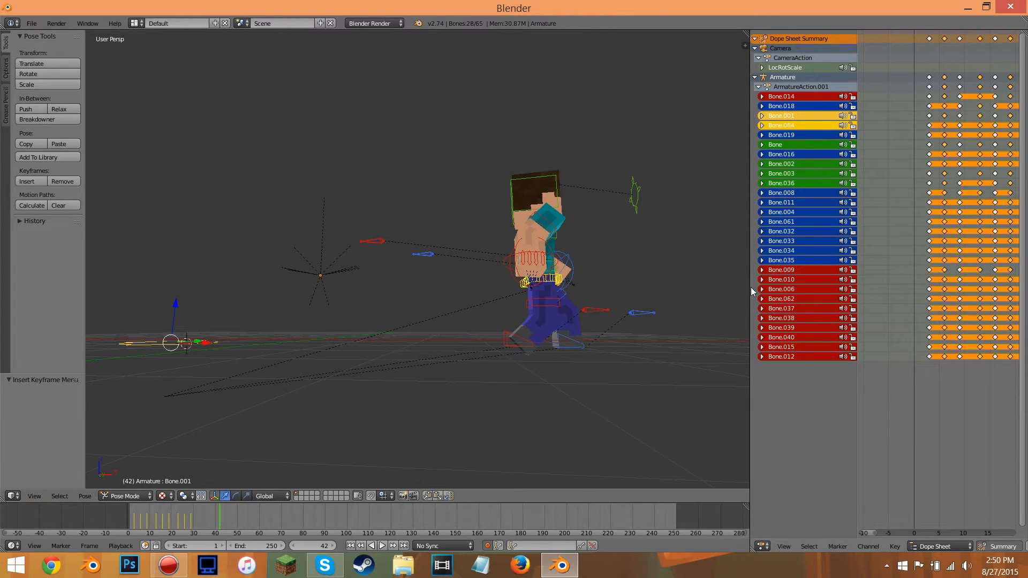
Widen the dope sheet so that all the walk keyframes fit in it
left_click_drag(744, 286, 551, 286)
middle_click_drag(726, 409, 938, 450)
scroll(839, 111, "down", 2)
Select all keyframes and scale their timing by about 1.343 from frame 3 to slow the walk
left_click(817, 38)
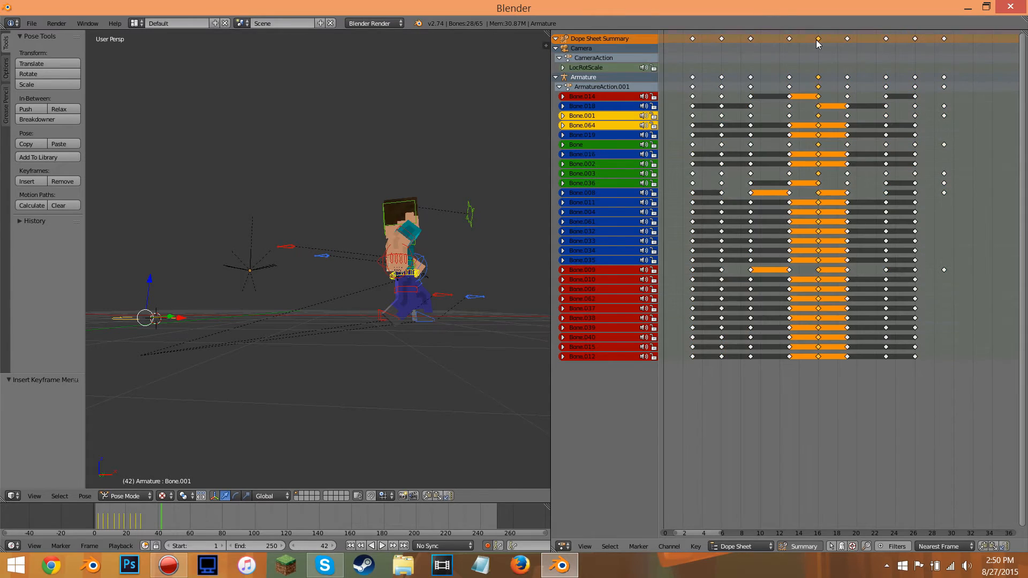
key("a")
key("a")
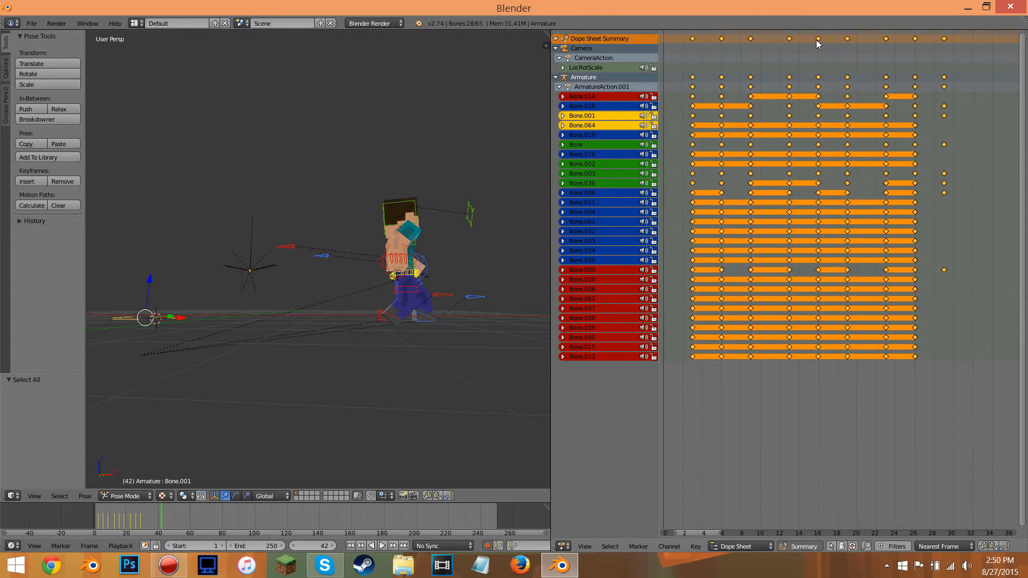
left_click(692, 33)
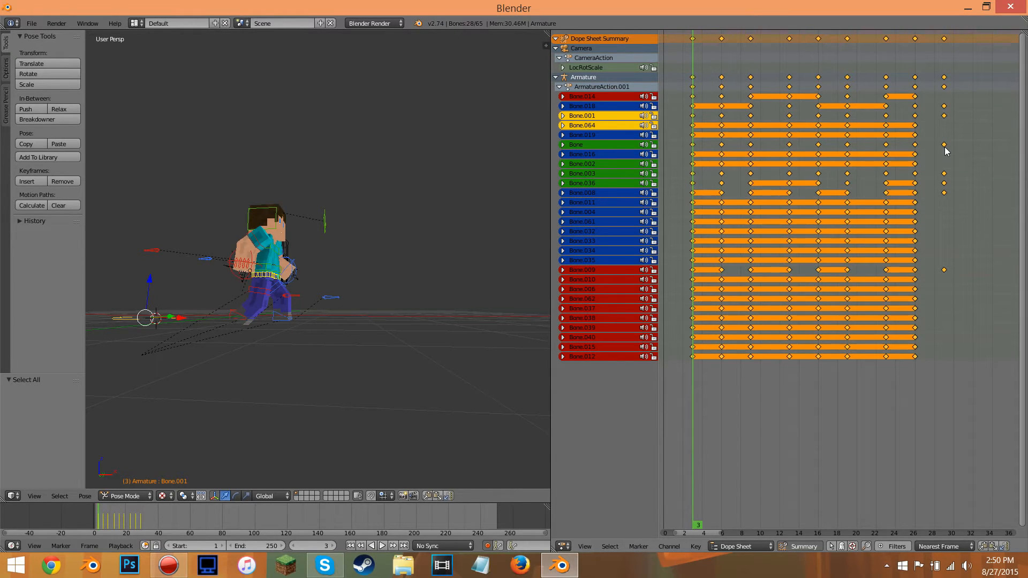
key("s")
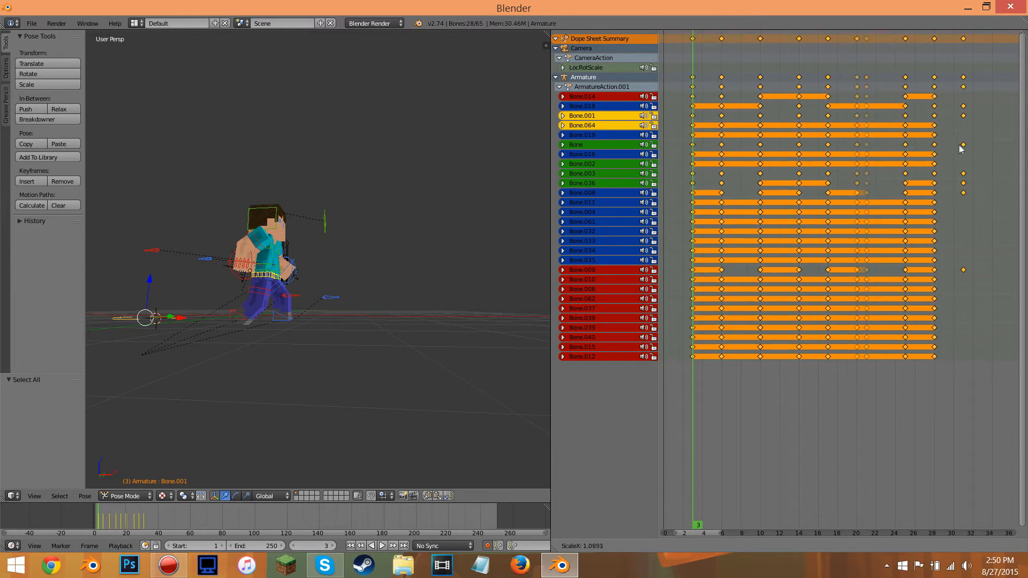
left_click(1019, 155)
Stretch the timing of all keyframes further by about 1.297 from frame 3
key("Home")
scroll(973, 162, "down", 4)
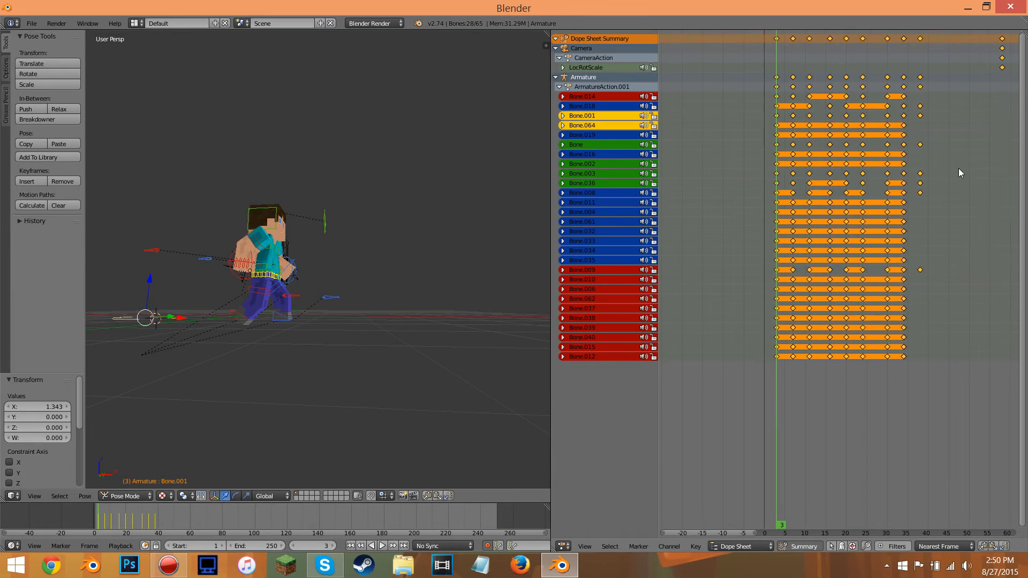
key("s")
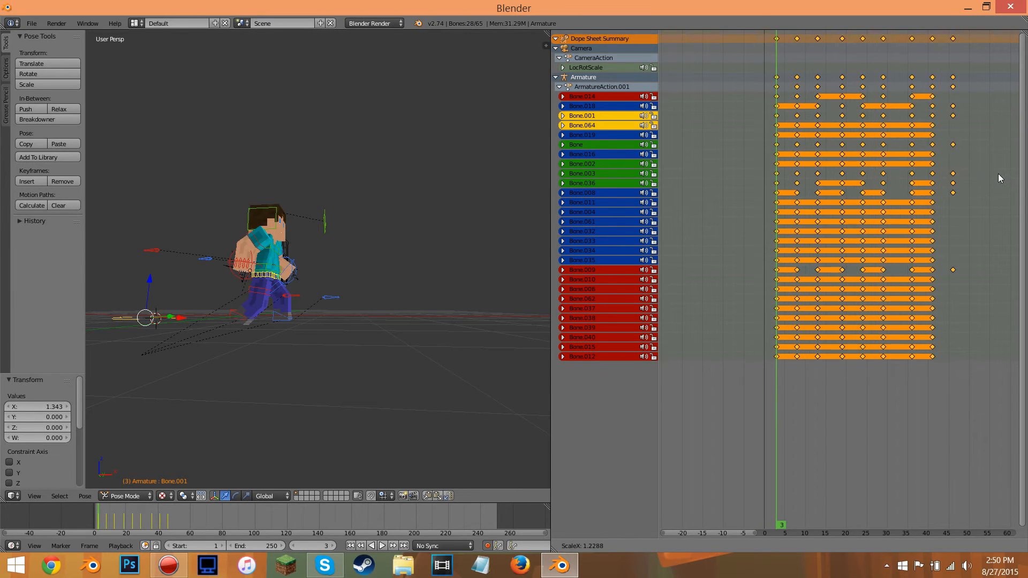
left_click(1013, 180)
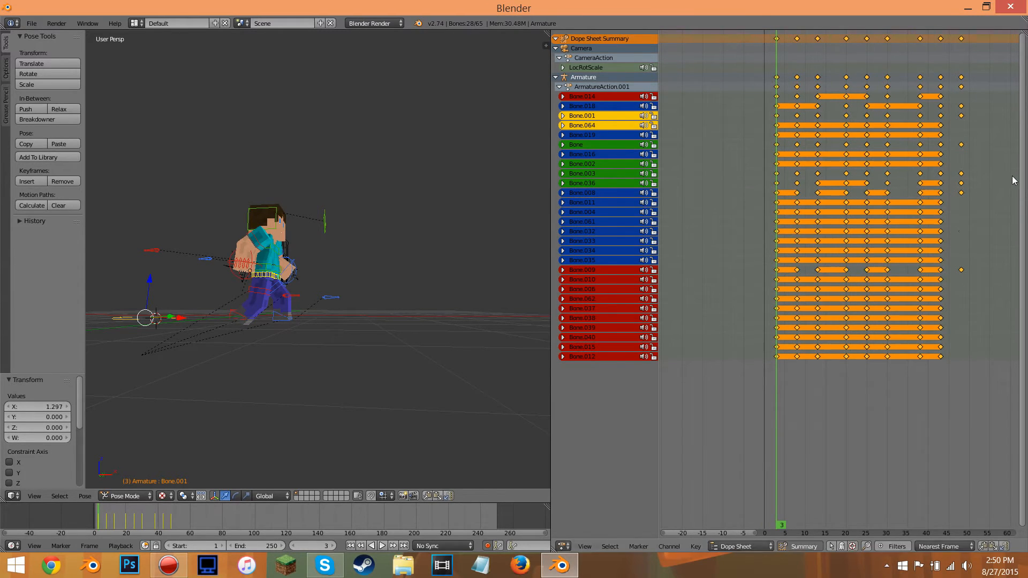
Play back the retimed walk to check its speed and return to frame 0
left_click(386, 546)
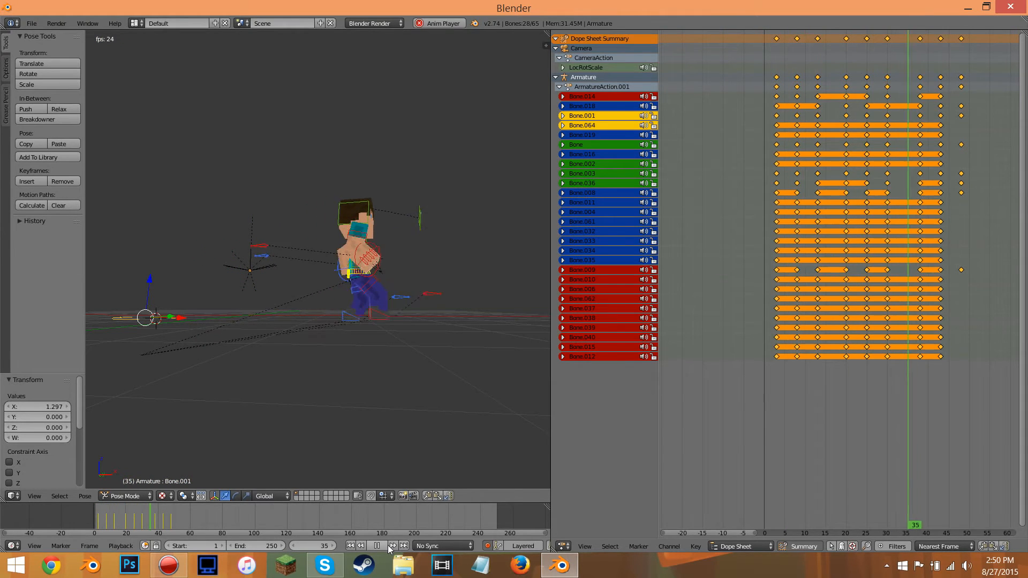
left_click(386, 546)
left_click_drag(890, 257, 580, 352)
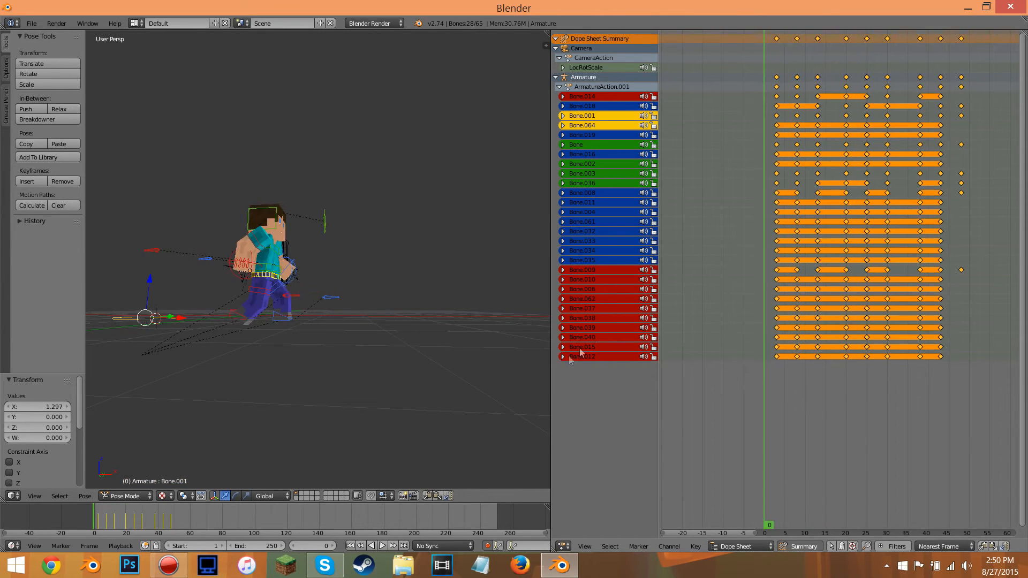
Narrow the dope sheet to enlarge the 3D view and play the walk from frame 0
left_click(546, 374)
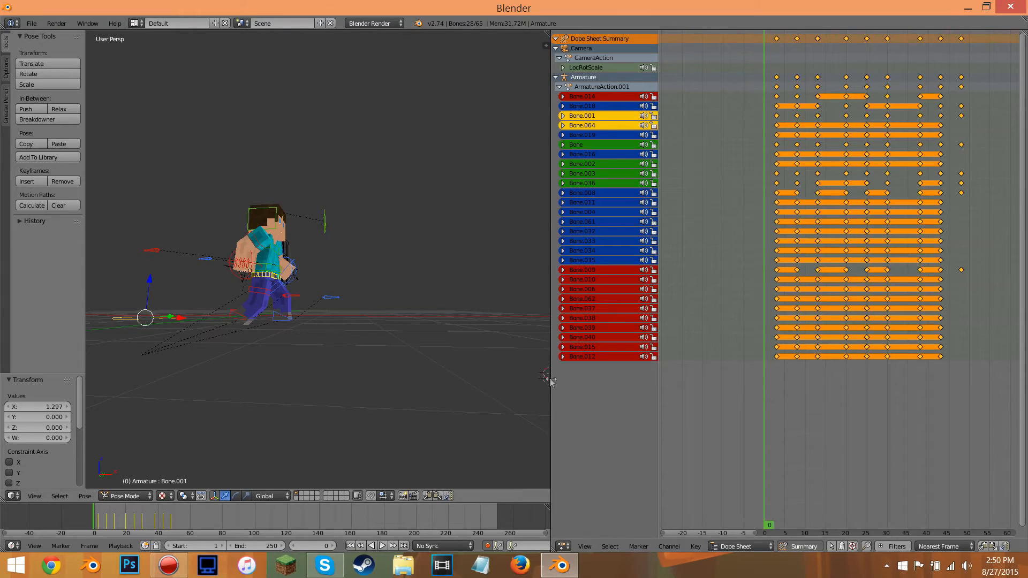
left_click_drag(550, 377, 847, 407)
left_click(386, 543)
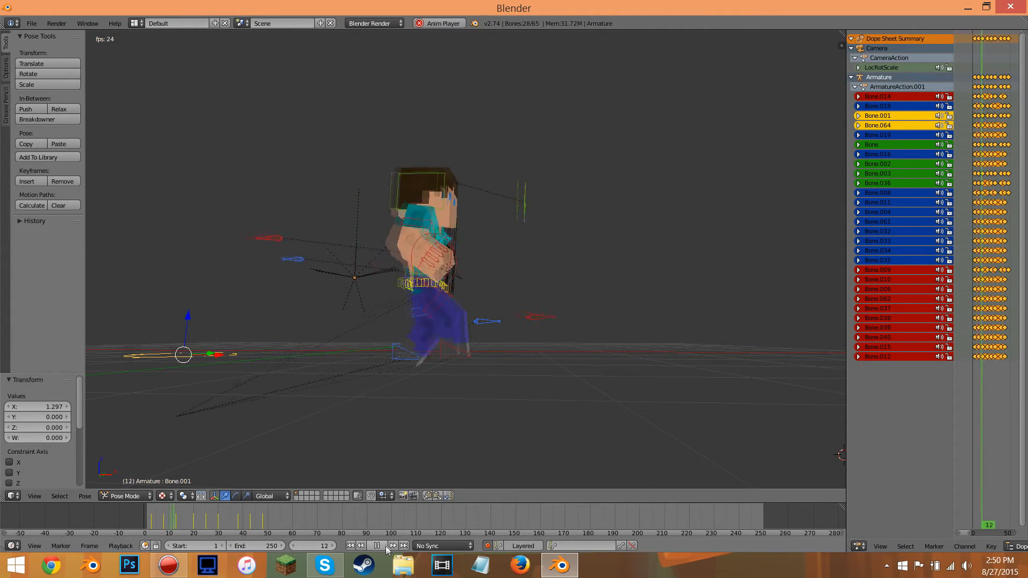
Stop playback, return to the start of the walk and scrub to frame 11 to examine the pose
left_click(384, 547)
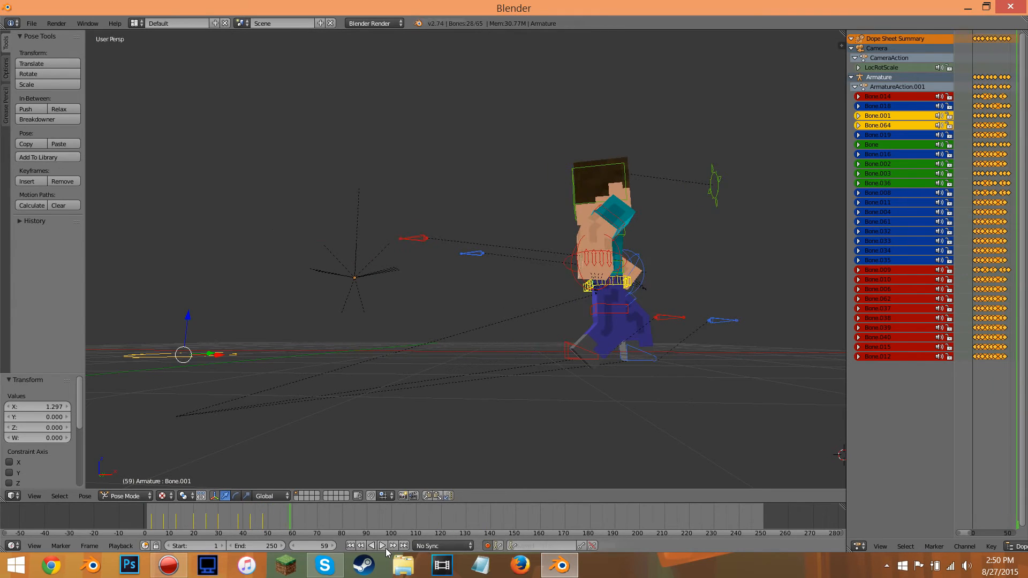
left_click_drag(288, 514, 146, 511)
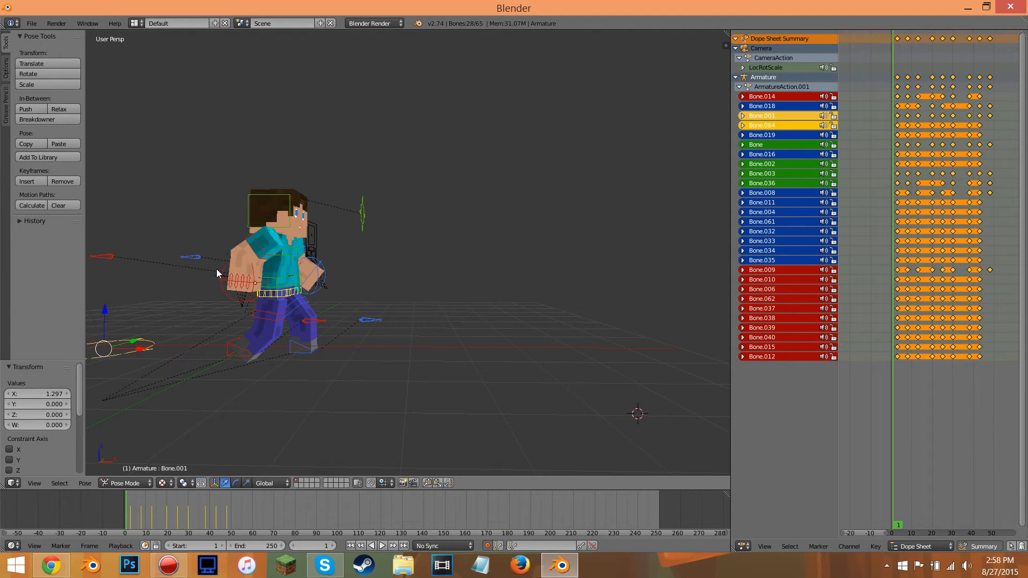
left_click_drag(126, 506, 149, 498)
scroll(284, 364, "up", 3)
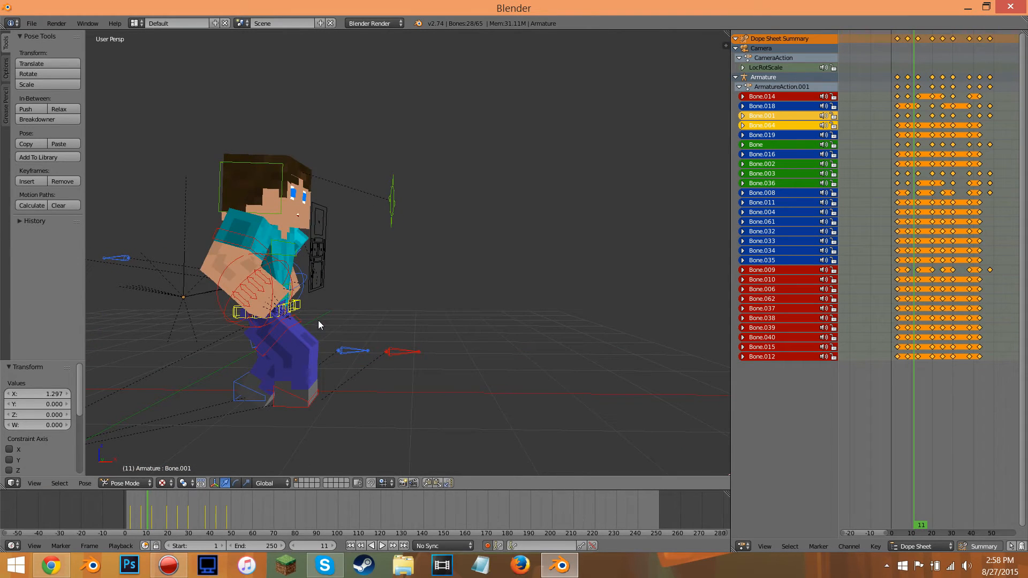
Try moving the red arm control Bone.009 and the front foot bone Bone.014 at frame 11
middle_click_drag(301, 314, 344, 327, "shift")
right_click(325, 324)
key("g")
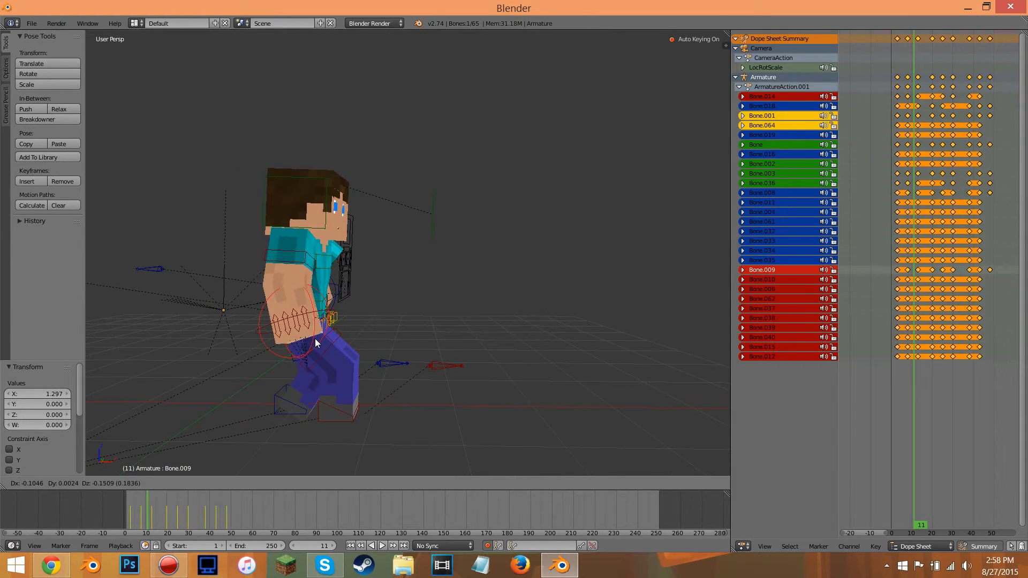
left_click(316, 335)
right_click(339, 427)
key("g")
right_click(345, 433)
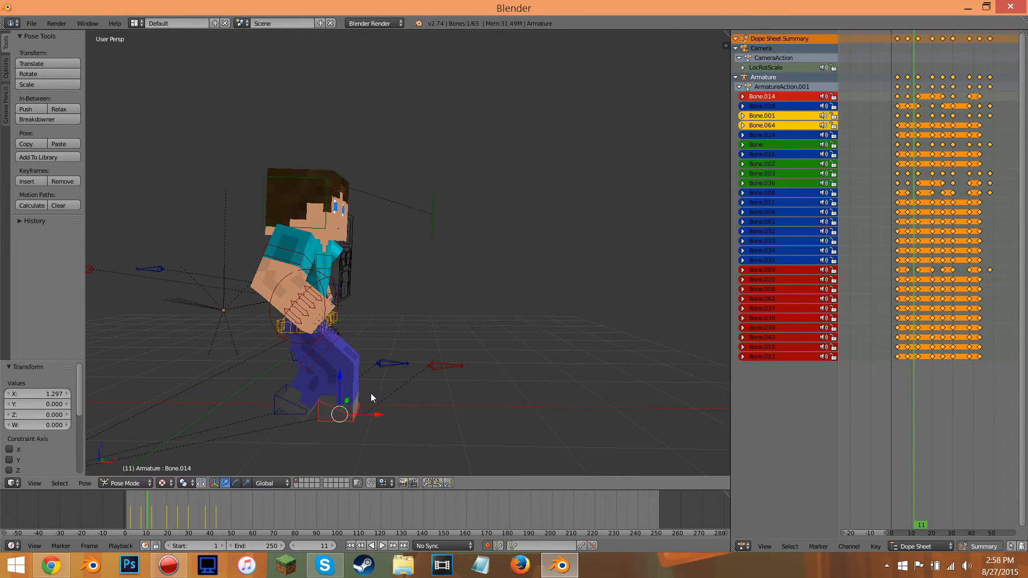
Try rotating the head bone at frame 11 while viewing the character from the front
middle_click_drag(378, 315, 280, 263)
right_click(346, 199)
key("r")
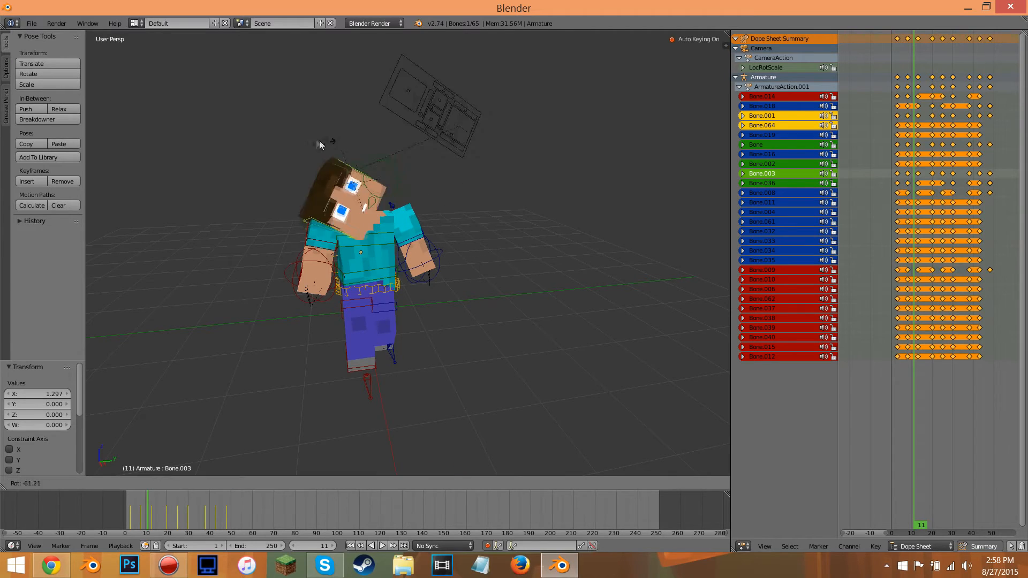
right_click(387, 160)
middle_click_drag(487, 271, 315, 328)
middle_click_drag(327, 430, 282, 459)
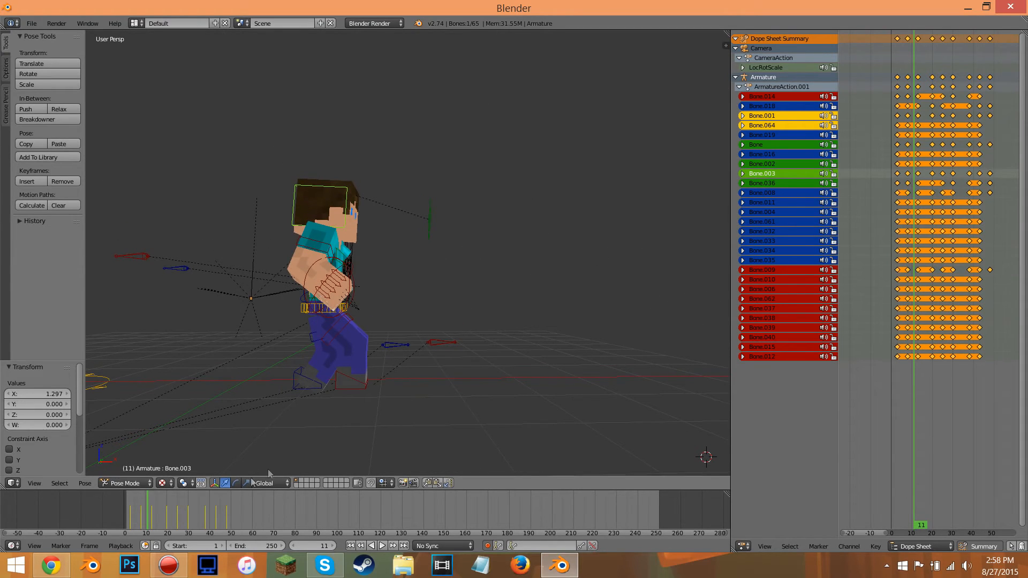
Scrub through the walk from its start to frame 91, past the last walk keyframe
left_click_drag(150, 512, 134, 520)
key("alt+a")
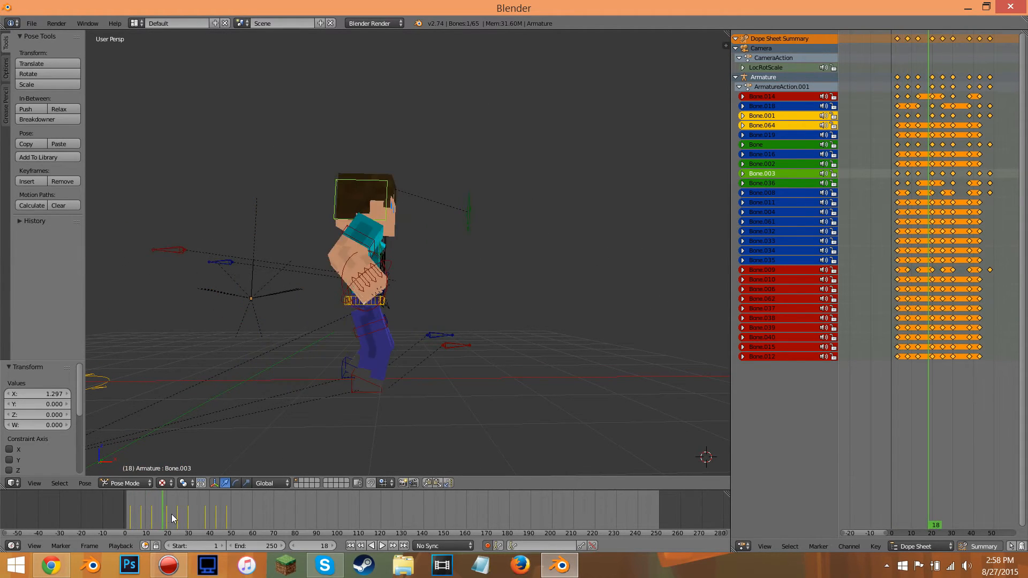
left_click_drag(191, 497, 282, 515)
Try moving the rear foot bone and rotating Bone.061 at frame 91
right_click_drag(500, 377, 550, 377)
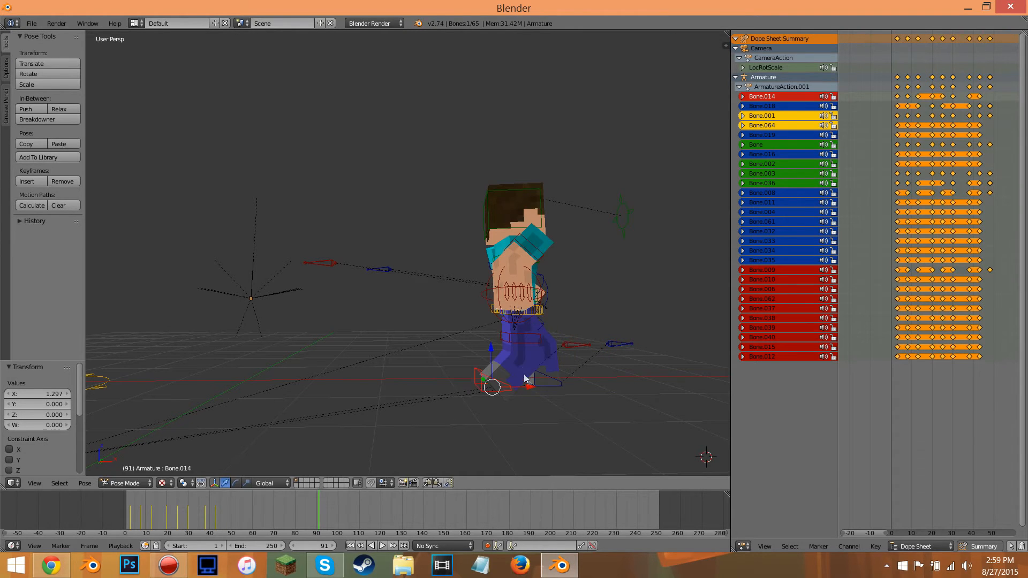
middle_click_drag(568, 362, 507, 324)
right_click(484, 315)
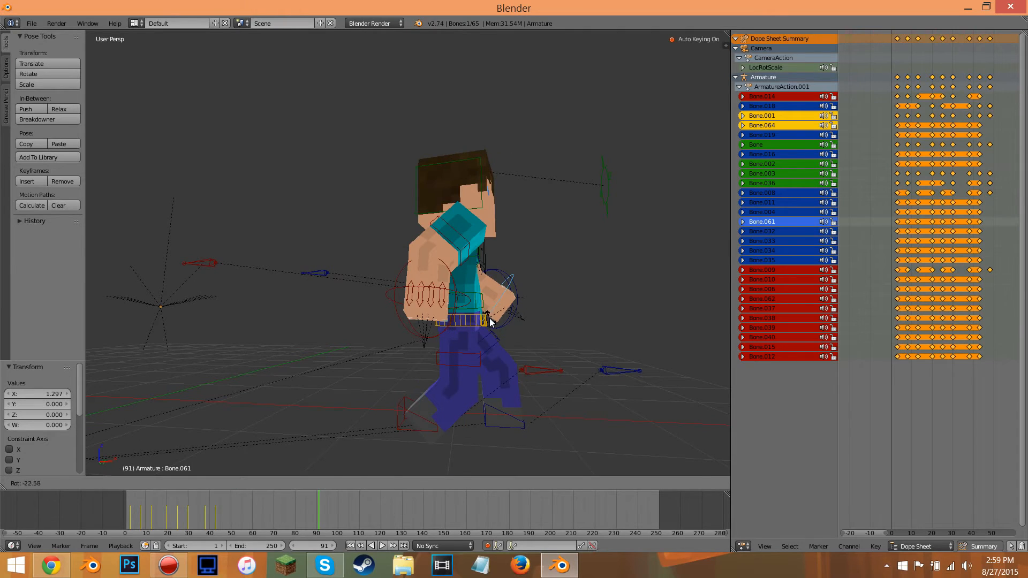
right_click_drag(485, 323, 507, 320)
At frame 91, move the rear foot by 0.898, 0.158, -0.035 and the hip bone Bone.001 by 0.136, 0.022, 0.006
right_click_drag(423, 416, 505, 419)
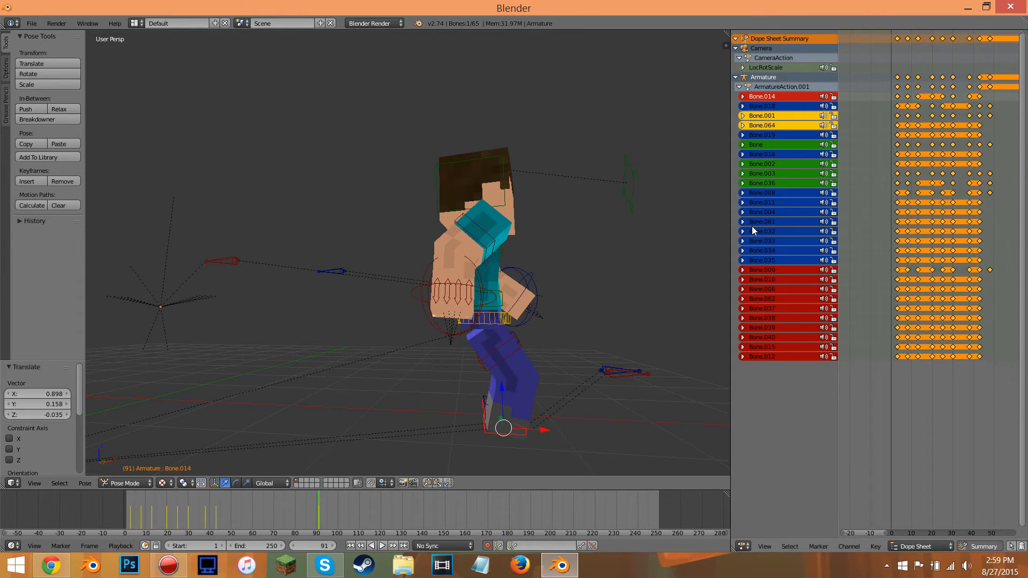
key("g")
left_click(517, 317)
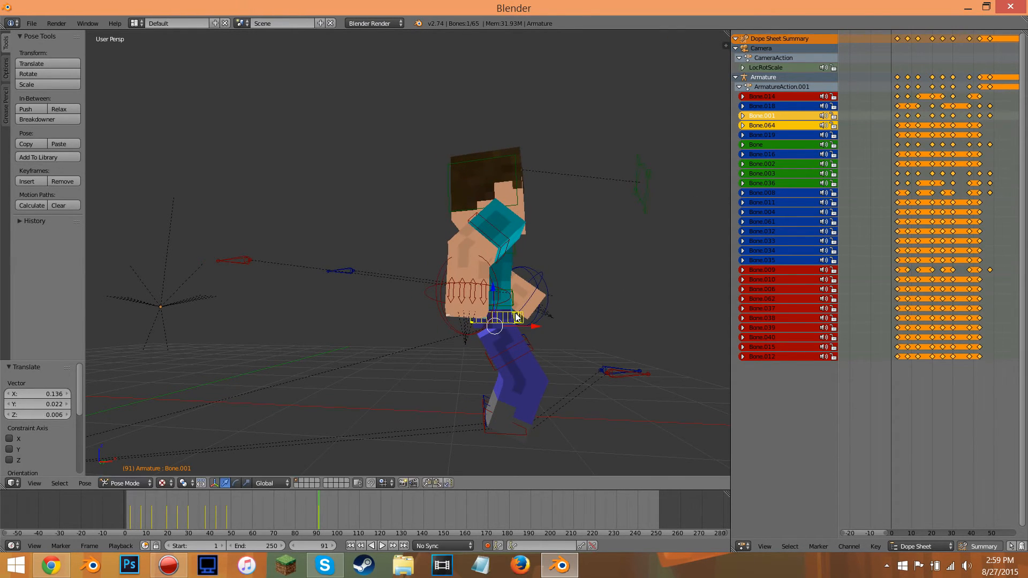
At frame 97, lower the hip bone Bone.001 by 0.203 along Z
middle_click_drag(522, 314, 435, 315)
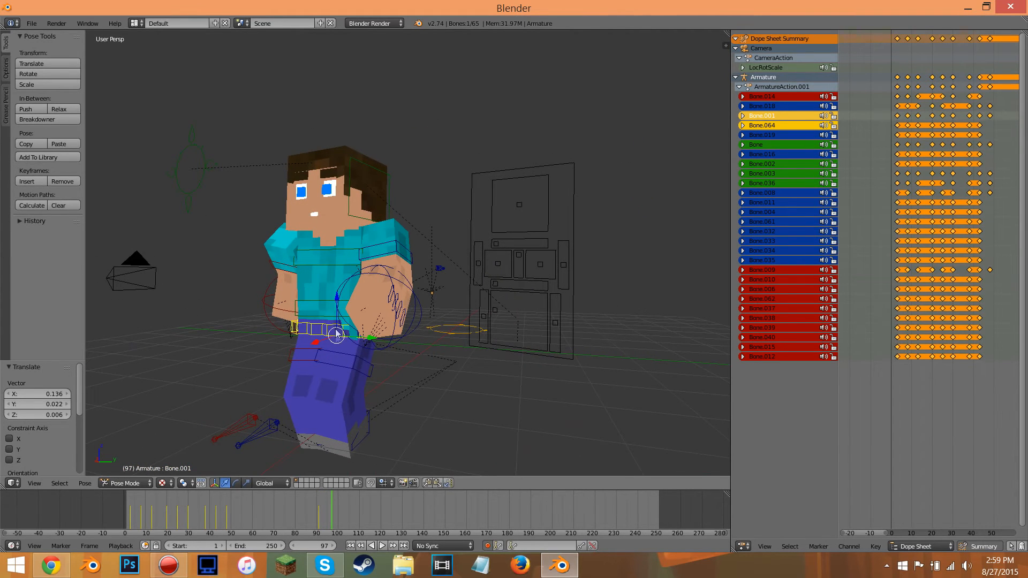
key("g")
key("z")
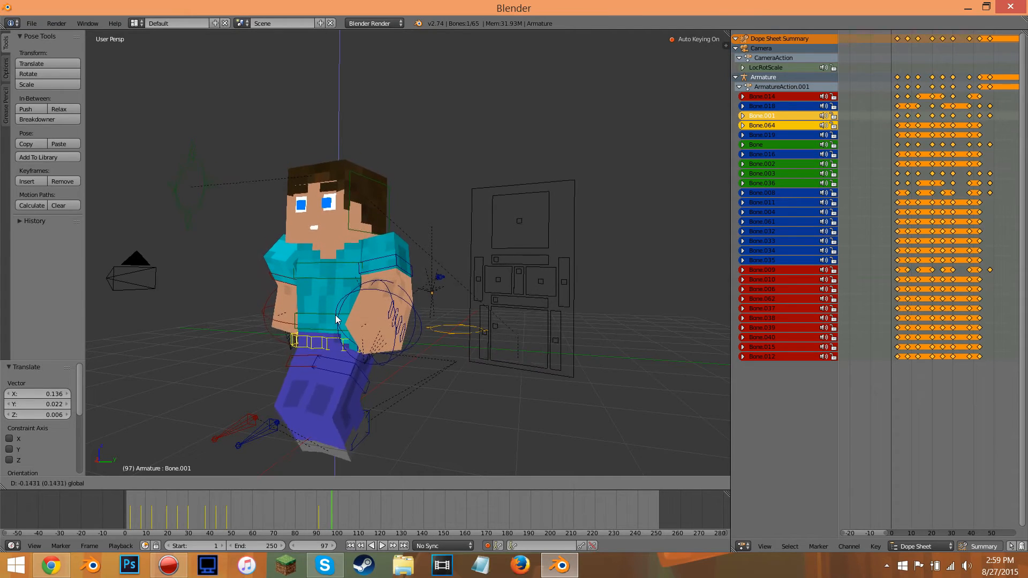
left_click(327, 256)
Select the head bone and rotate it by a 16.043°, -14.324° trackball turn, plus a -10.049° rotation
key("ctrl+Tab")
right_click(381, 193)
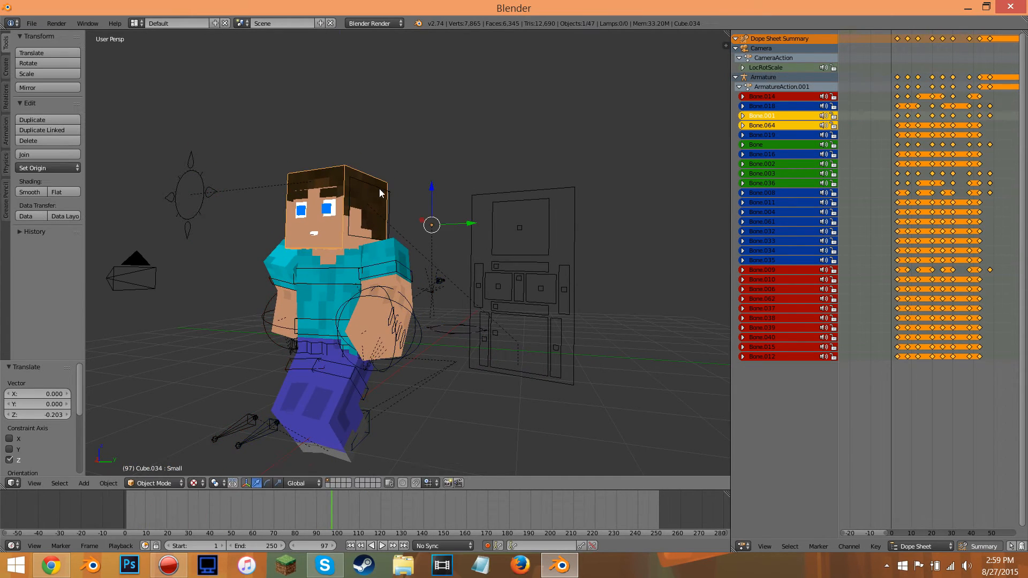
right_click(369, 185)
key("ctrl+Tab")
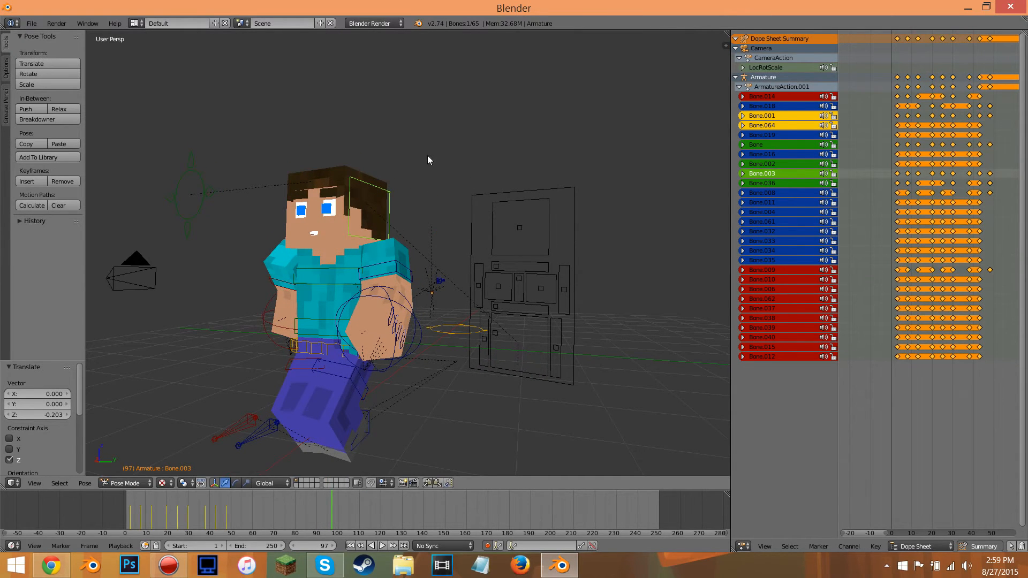
key("r")
key("r")
left_click(415, 173)
key("r")
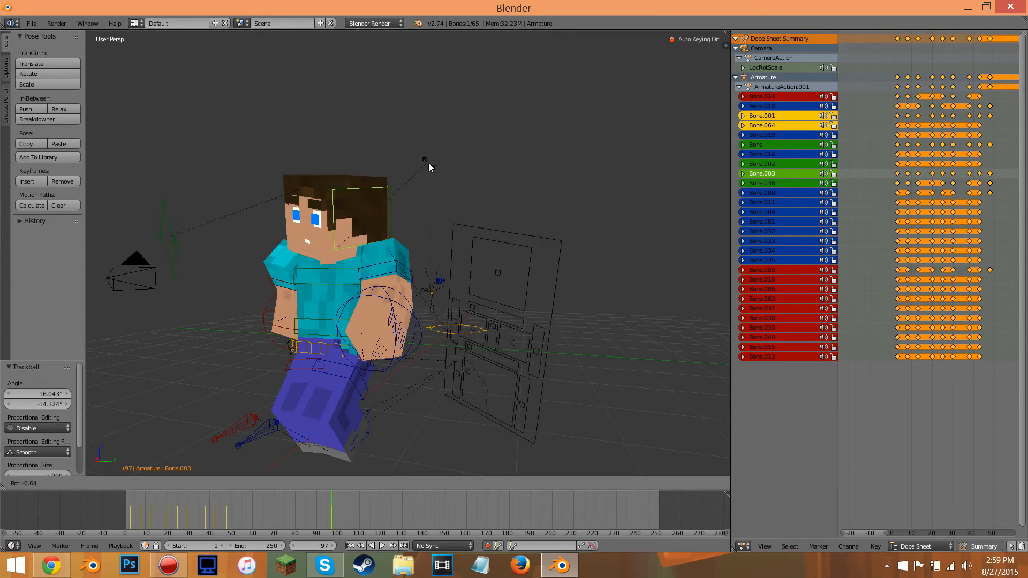
left_click(423, 140)
Trackball-rotate the head by 2.292° and 17.189°, and move the face control Bone.036 by 0.006, 0.145, -0.109
middle_click_drag(422, 162, 458, 152)
key("r")
key("r")
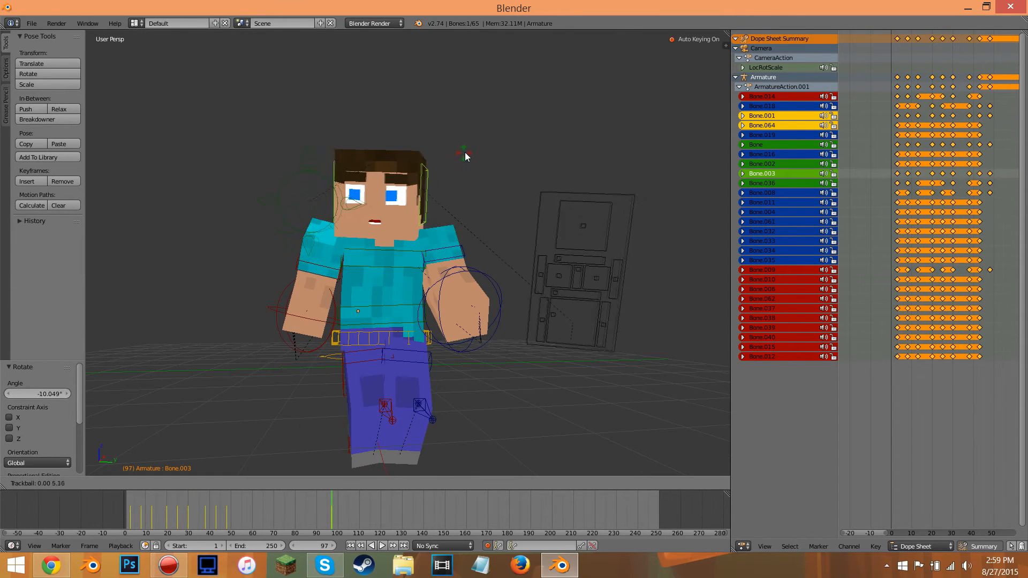
left_click(474, 154)
right_click(407, 218)
key("g")
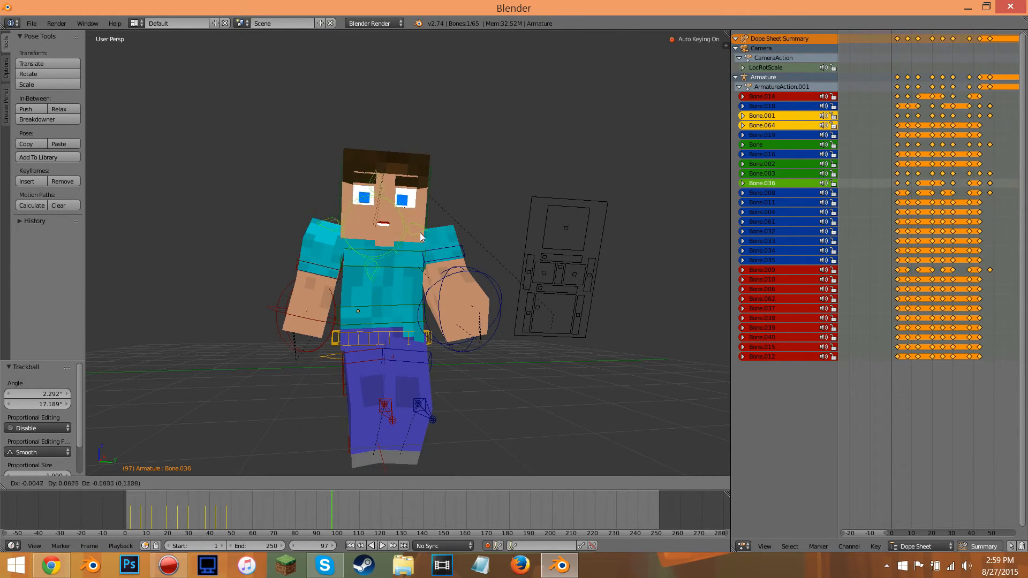
left_click(431, 237)
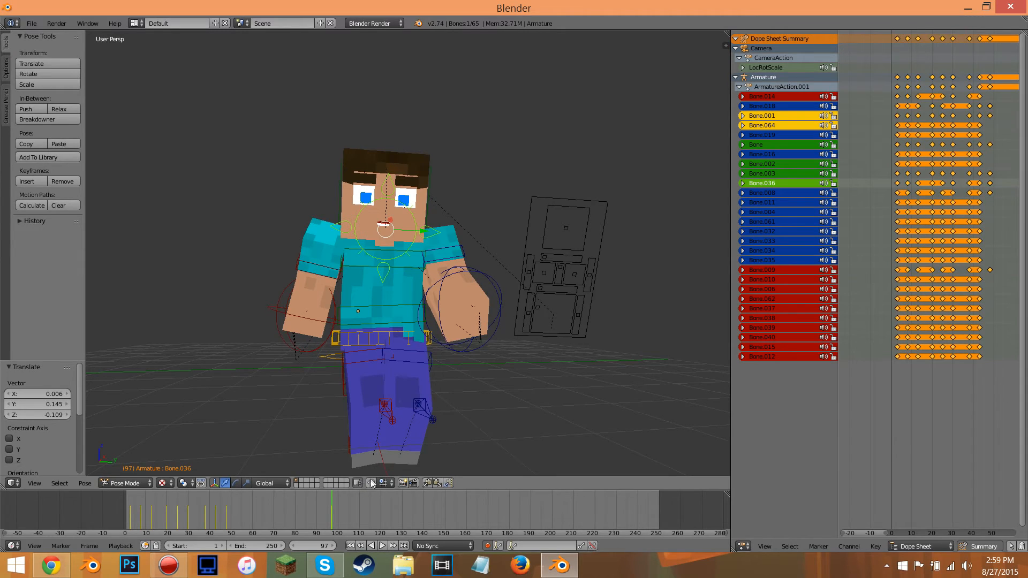
Select all the rig's bones and insert a keyframe for the whole pose at frame 97
key("a")
key("a")
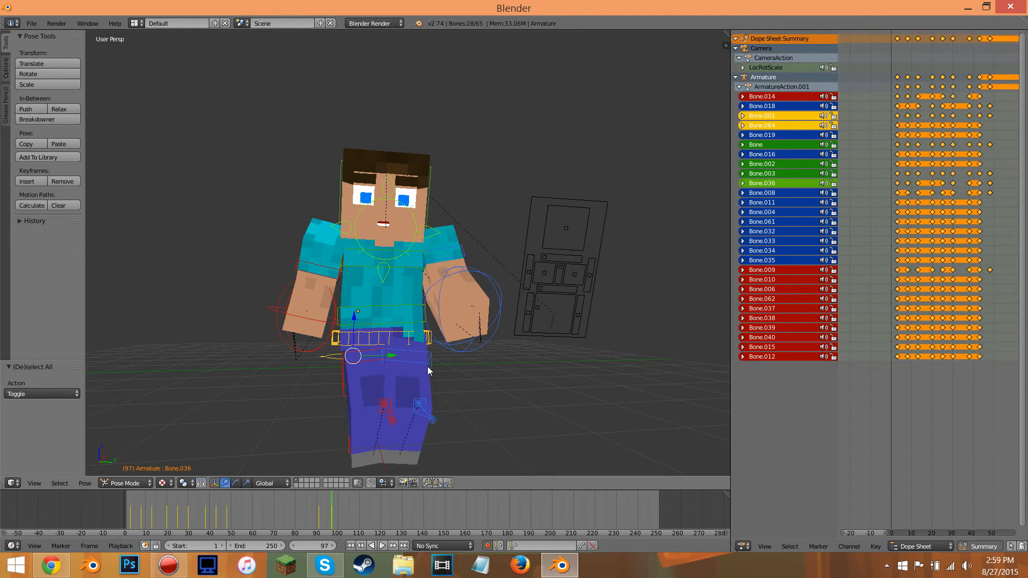
key("i")
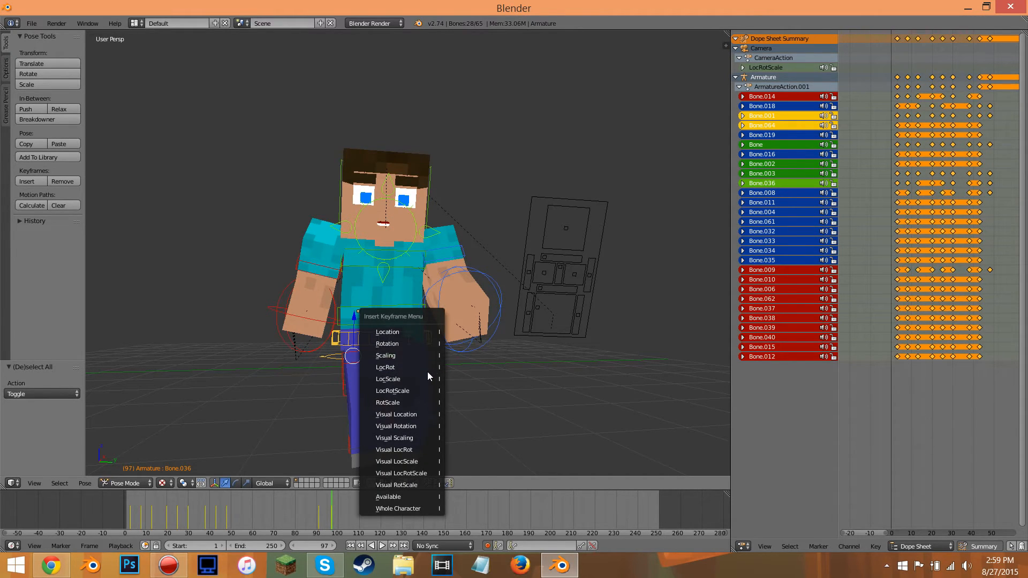
key("i")
left_click(512, 400)
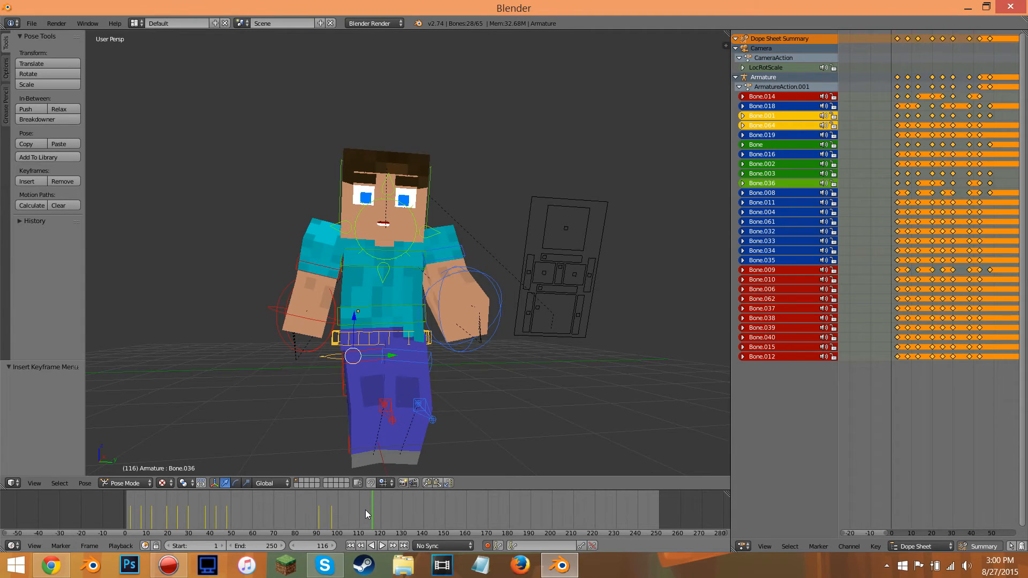
At frame 110, raise all selected bones by 5.56 along Z
key("Left")
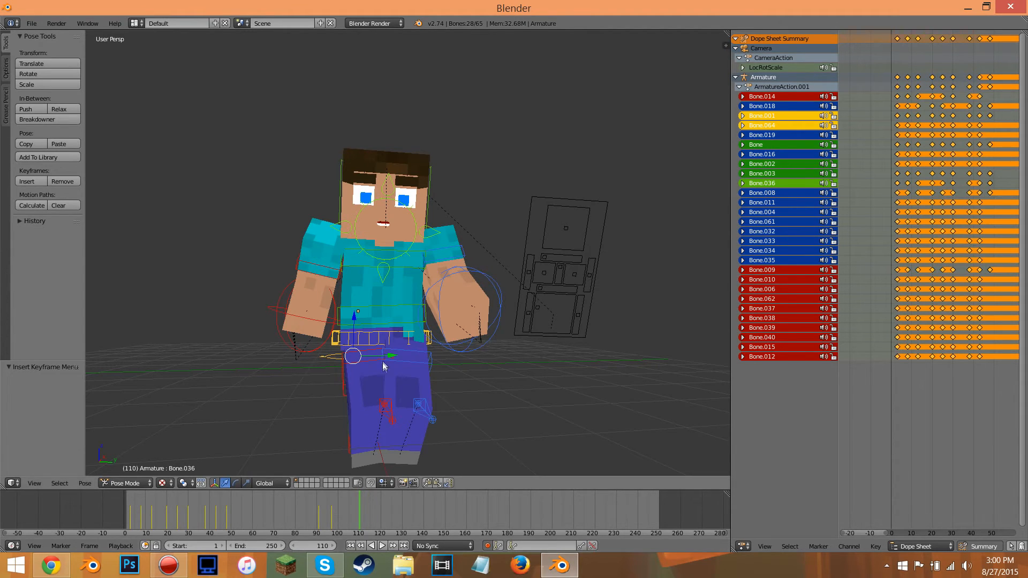
left_click_drag(354, 316, 376, 142)
Scrub back to the start and play the animation through the raised pose from a side view
left_click_drag(347, 503, 208, 517)
middle_click_drag(286, 510, 358, 509)
middle_click_drag(375, 354, 504, 364)
left_click_drag(292, 521, 201, 536)
left_click(384, 547)
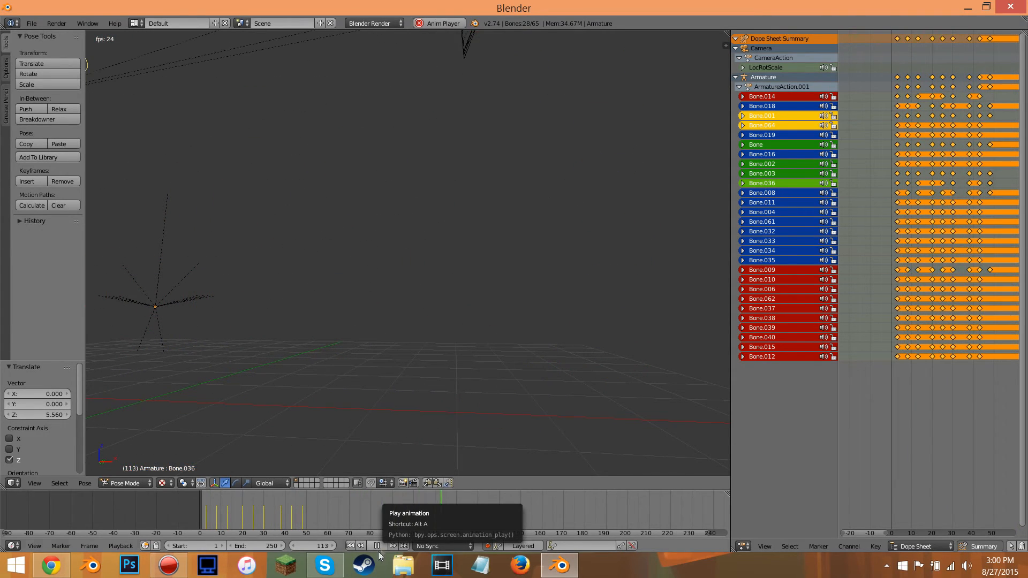
left_click(377, 546)
Insert keyframes for all bones at frame 48 and duplicate those keyframes 20 frames forward
middle_click_drag(487, 374, 479, 365)
left_click_drag(455, 505, 301, 507)
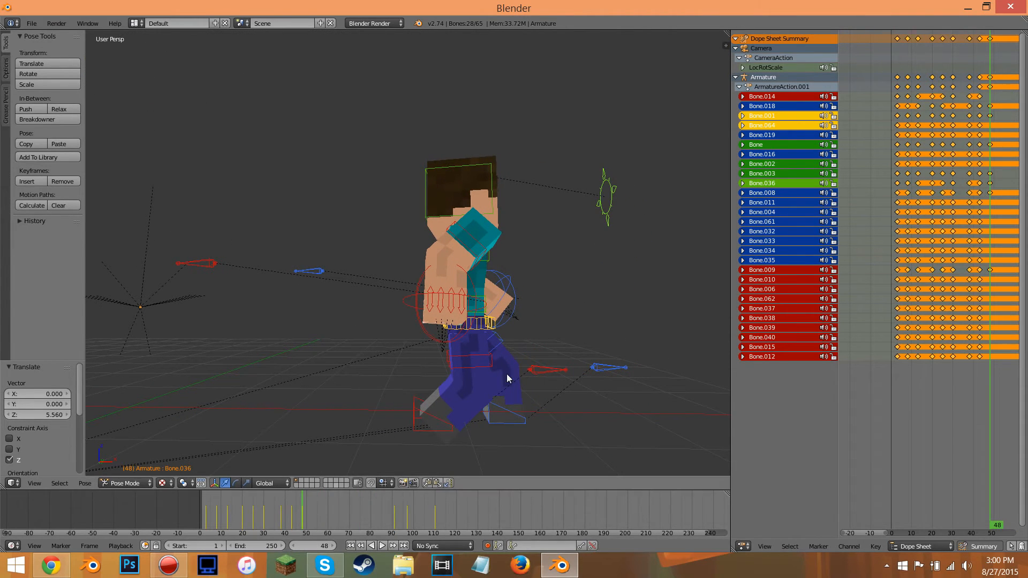
middle_click_drag(999, 310, 896, 103)
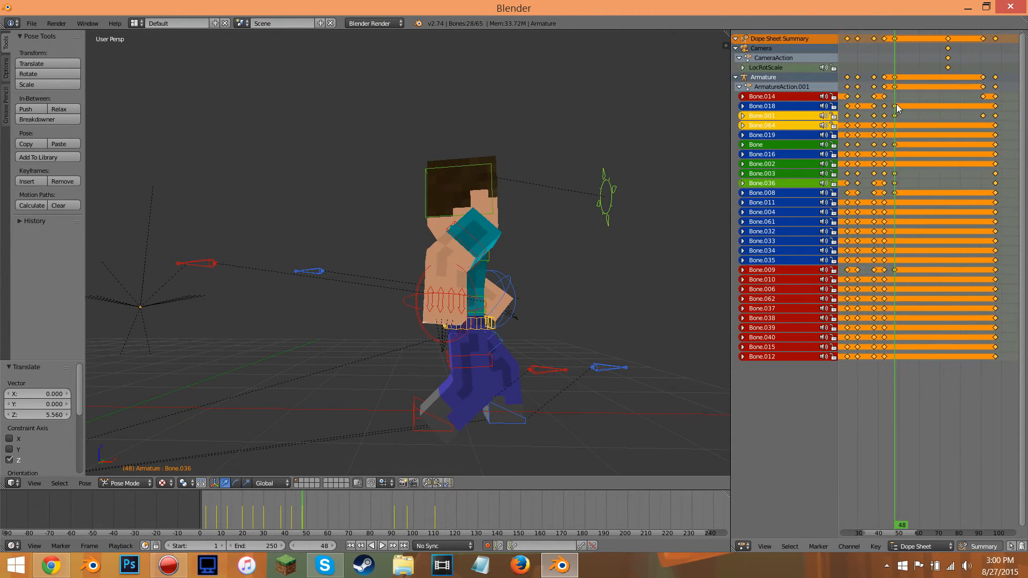
left_click(897, 38)
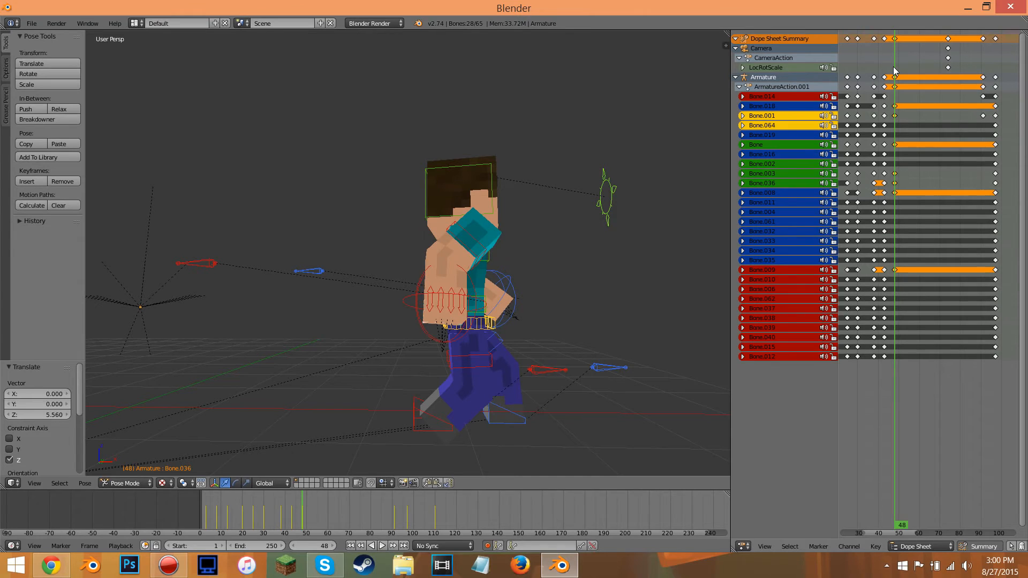
key("a")
key("i")
left_click(522, 293)
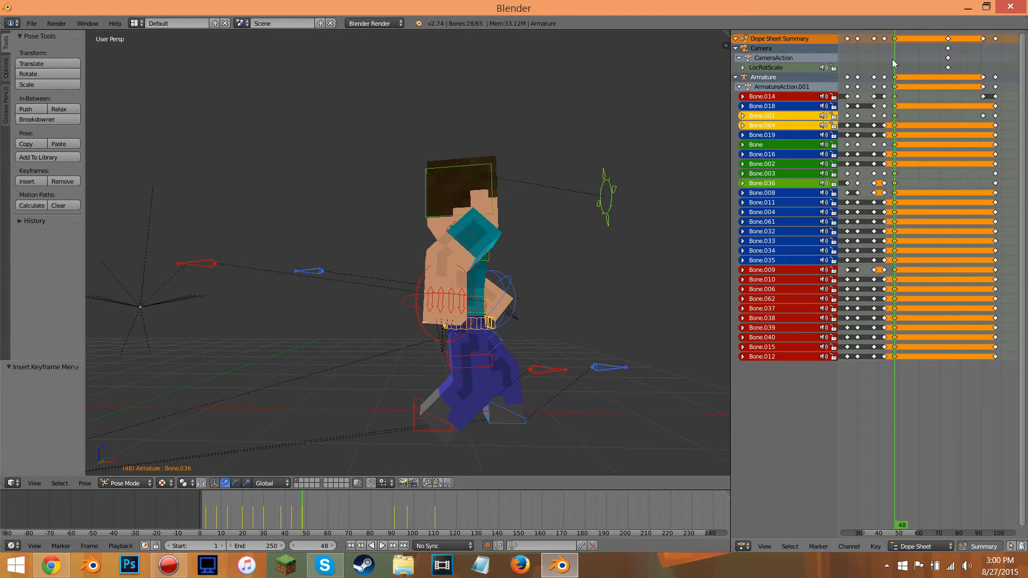
key("shift+d")
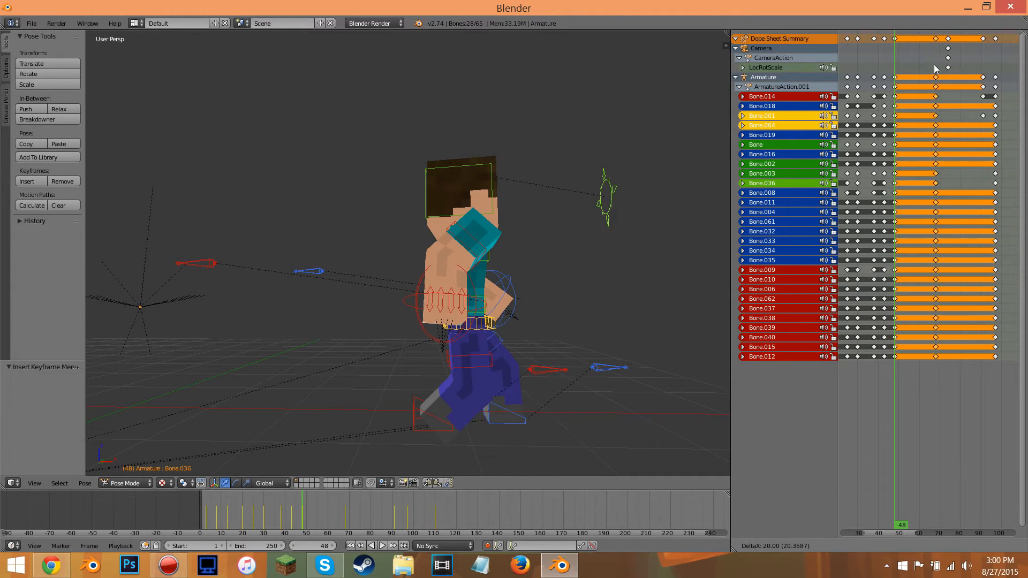
Play the animation to check the hold after the walk, and scrub back to the start
left_click_drag(343, 508, 225, 508)
left_click(384, 548)
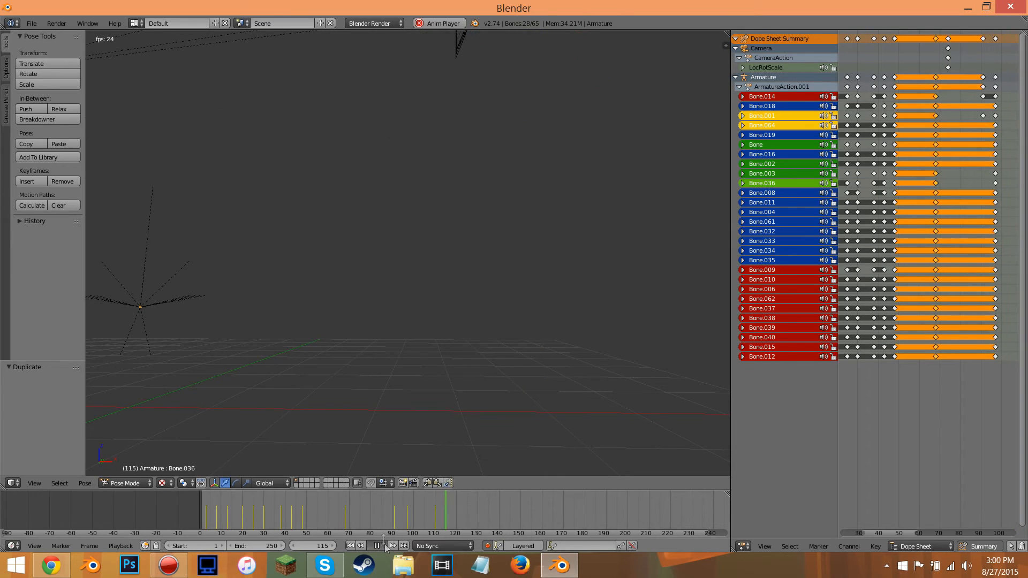
left_click(384, 547)
mouse_move(443, 505)
left_mouse_down()
mouse_move(380, 510)
mouse_move(435, 515)
left_mouse_up()
scroll(454, 380, "down", 5)
scroll(453, 382, "up", 4)
left_click_drag(430, 517, 206, 518)
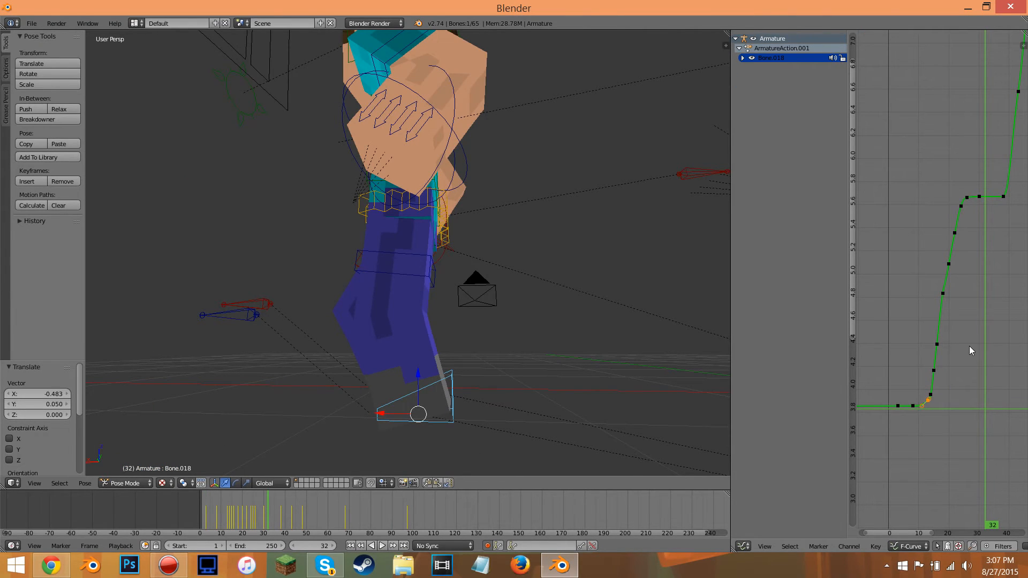
Try moving a keyframe on the first steep rise of the foot bone Bone.018's F-curve
right_click(942, 293)
key("g")
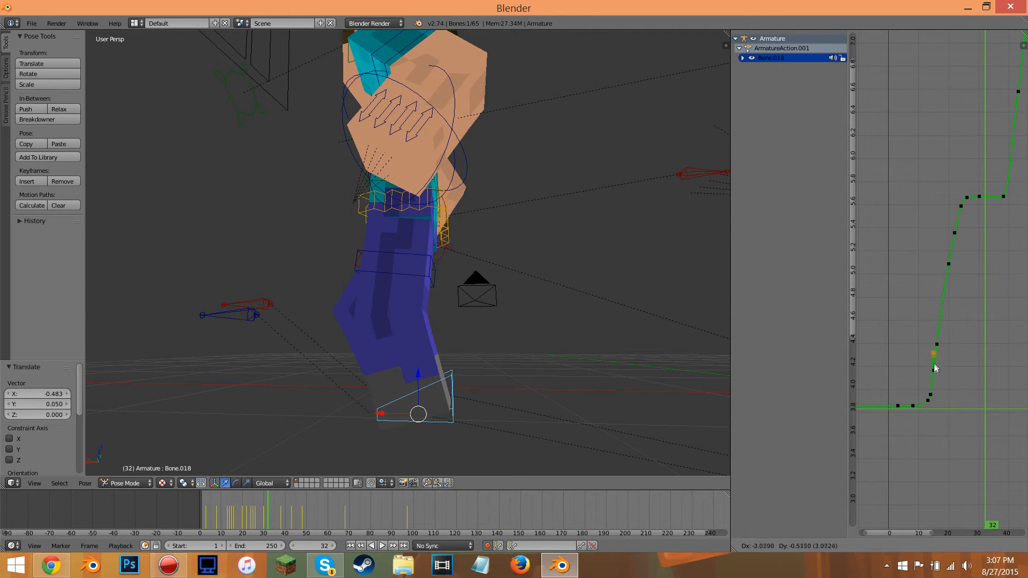
Return to frame 2 and play the walk to check the foot's motion
left_click_drag(262, 512, 204, 524)
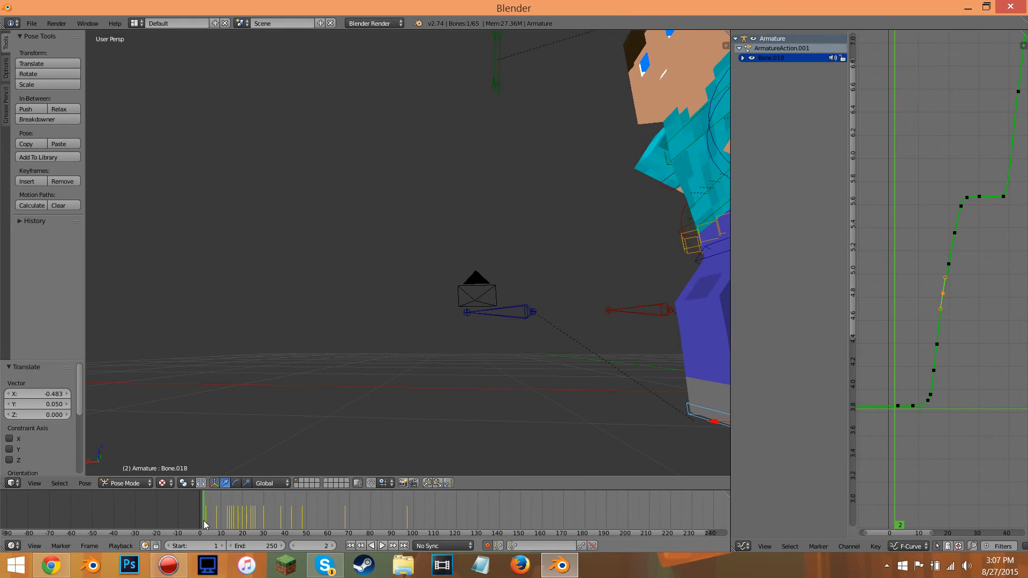
left_click(382, 545)
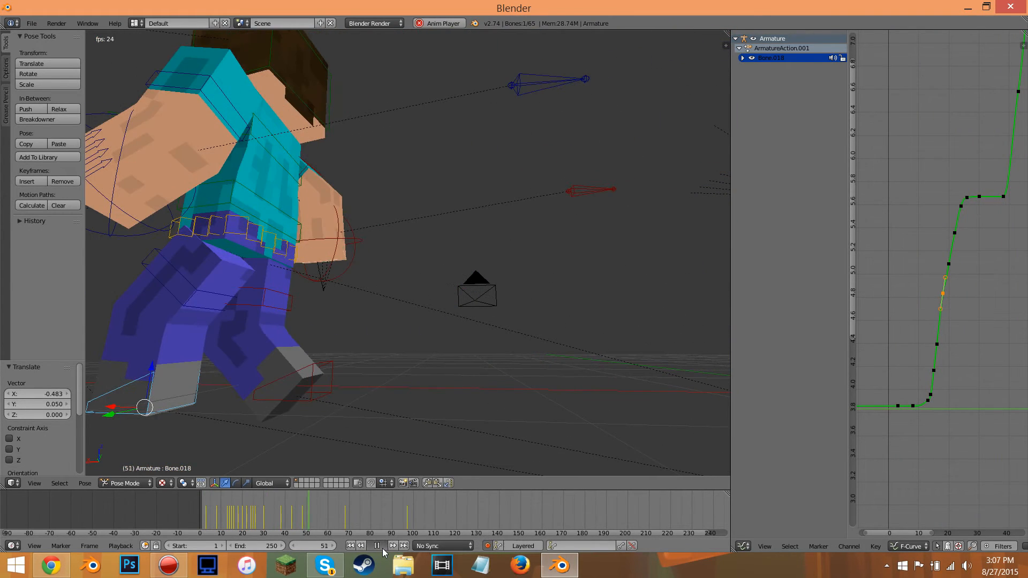
Stop playback and move the upper keyframe on the foot bone Bone.018's steep rise about 17.5 frames earlier and 0.96 lower
left_click(382, 548)
left_click_drag(308, 533, 288, 518)
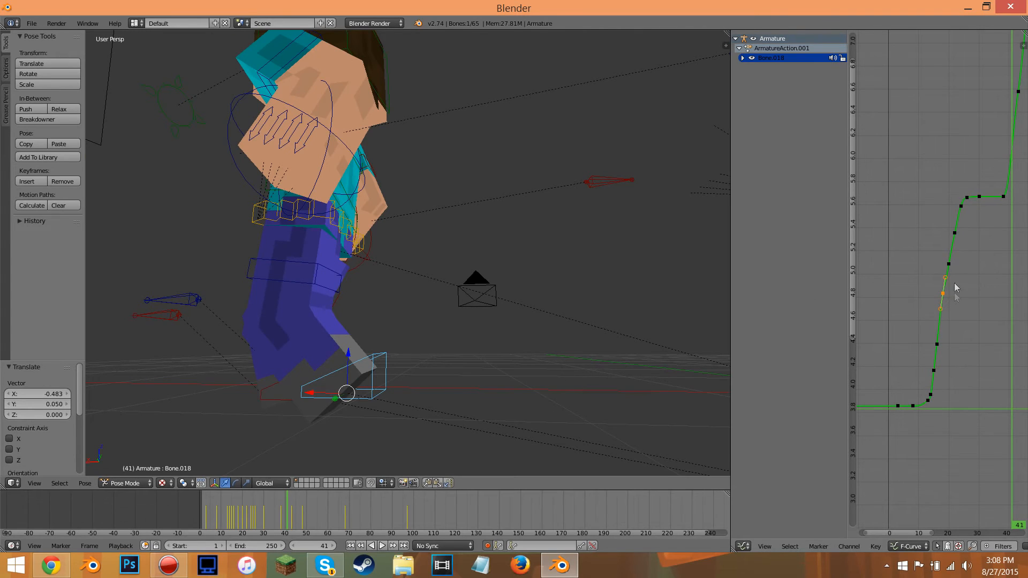
left_click_drag(280, 507, 250, 522)
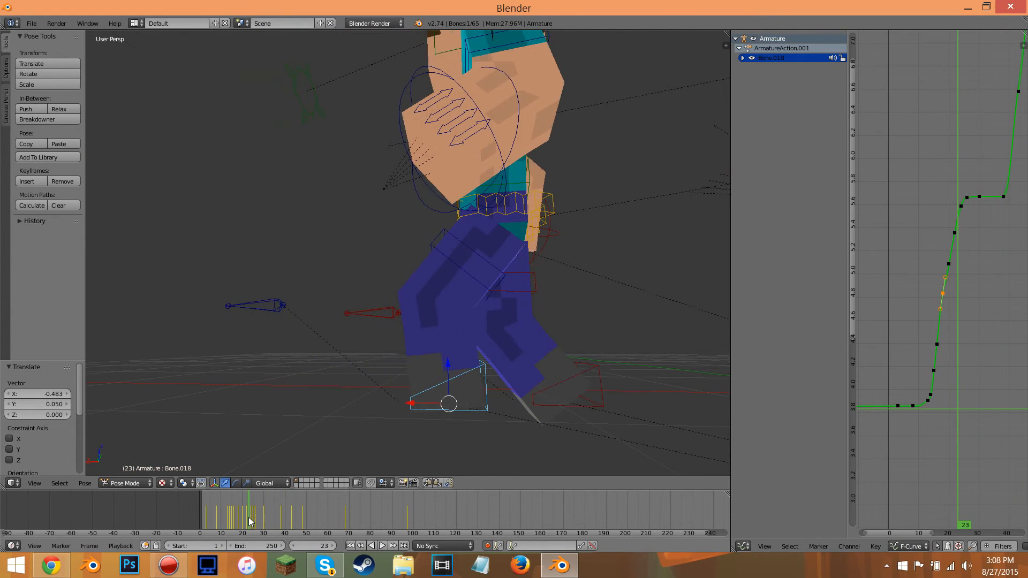
right_click_drag(956, 235, 928, 349)
Go back before frame 0 and step through the walk frame by frame to frame 26 to examine the foot's motion
left_click_drag(932, 394, 888, 411)
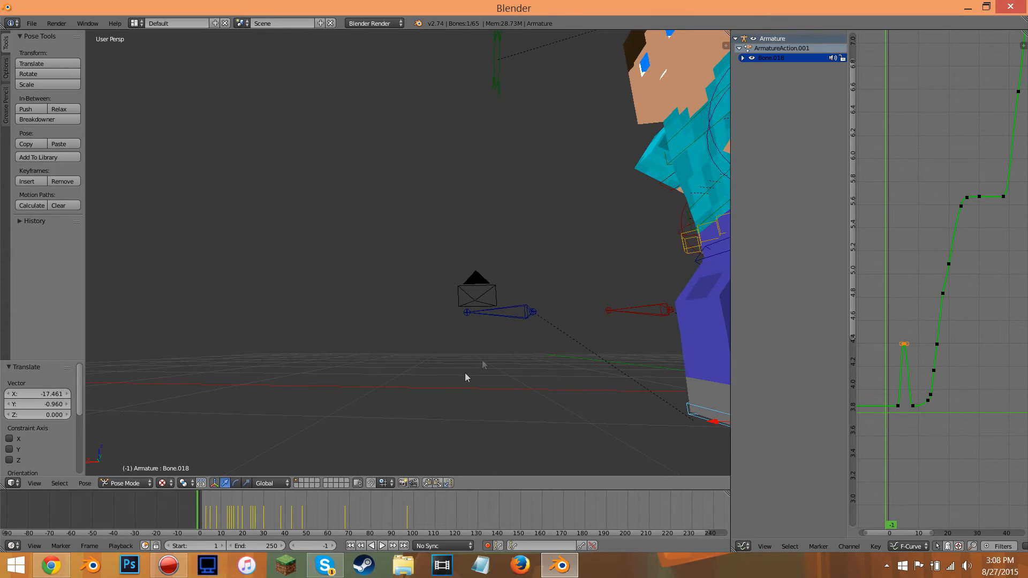
middle_click_drag(545, 387, 455, 375)
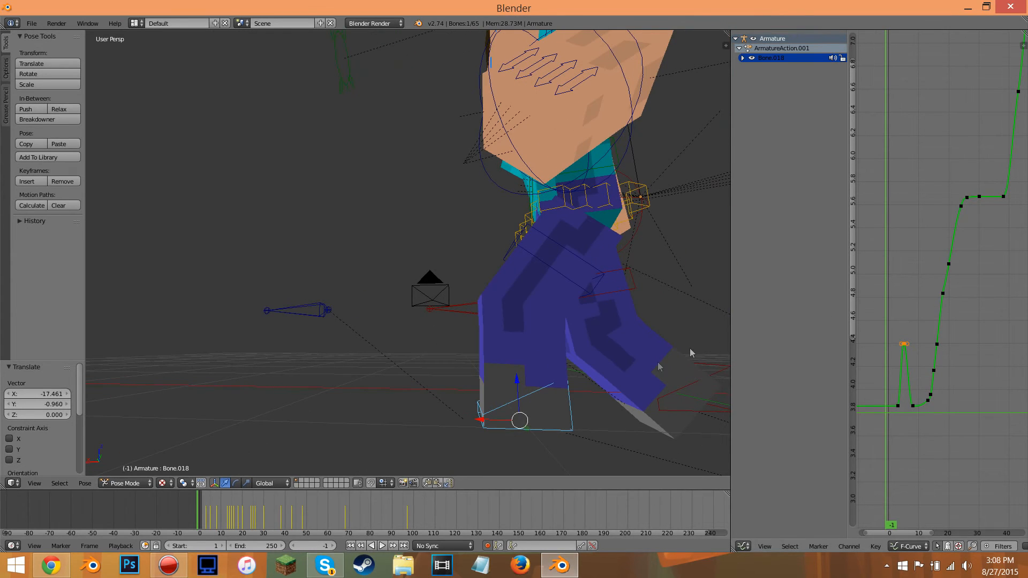
key("Right")
key("Right")
key("Right")
key("Right")
key("Right")
key("Right")
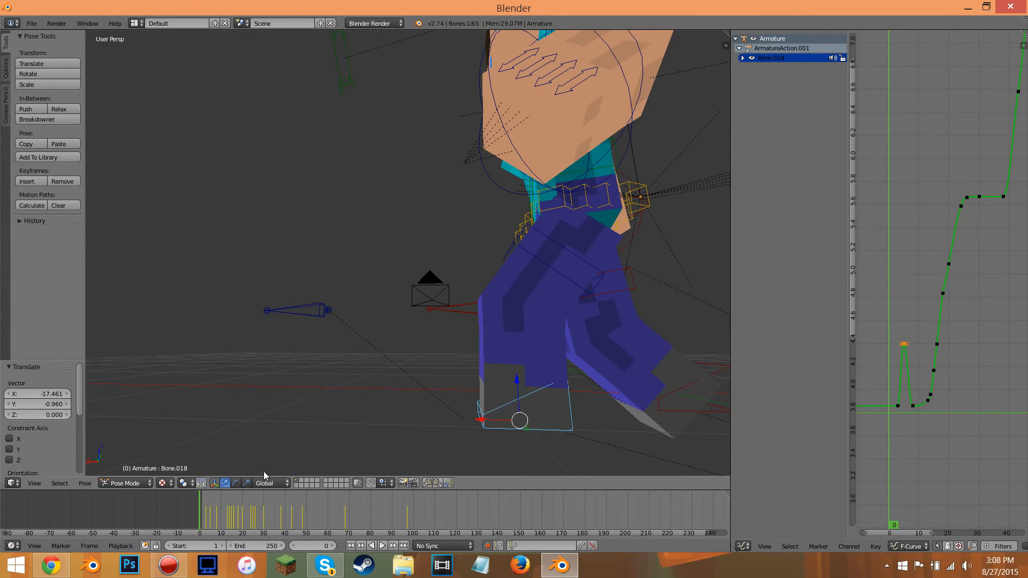
key("Right")
key("Right")
key("Right")
key("Right")
key("Right")
key("Right")
key("Right")
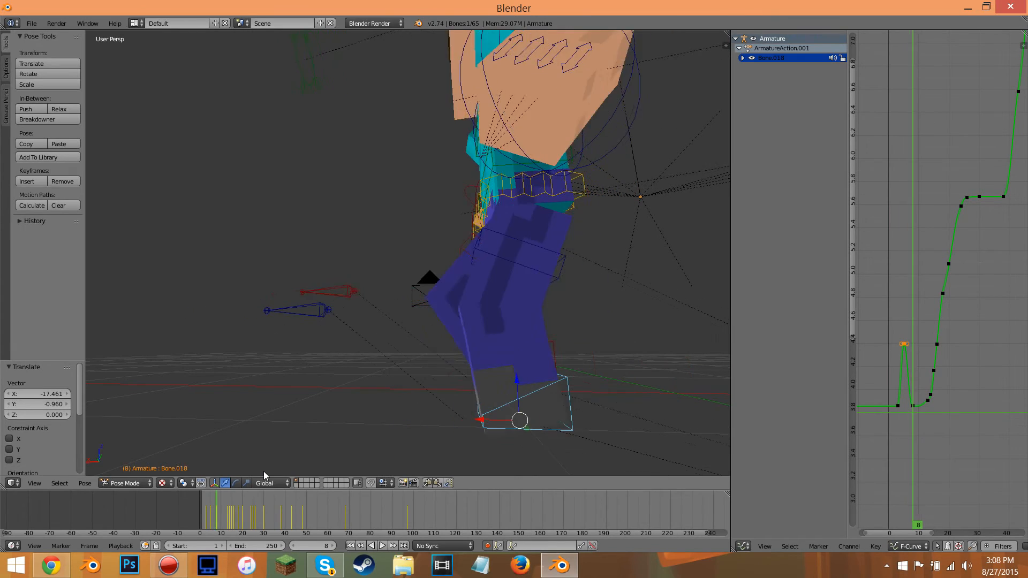
key("Right")
key("Right")
key("Right")
key("Right")
key("Right")
key("Right")
key("Right")
key("Right")
key("Right")
key("Right")
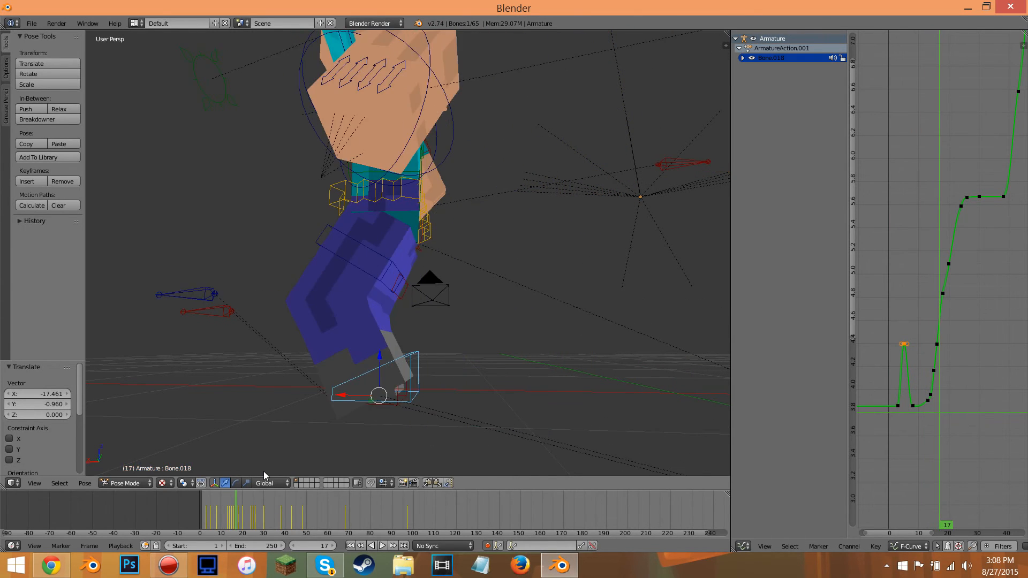
key("Right")
key("Right")
key("Right")
key("Right")
key("Right")
key("Right")
key("Right")
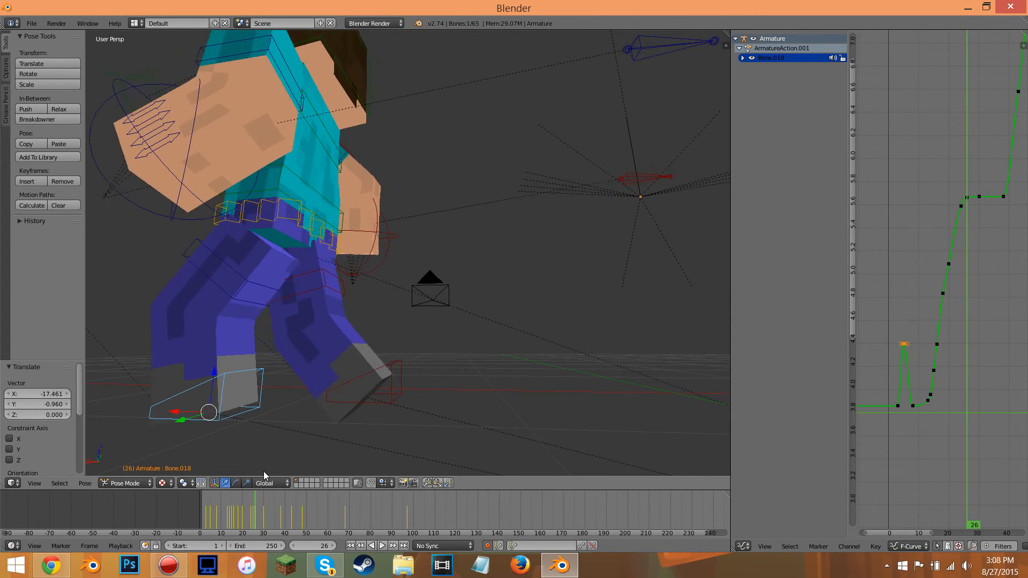
Select the waist bone Bone.001 and the torso bone Bone in turn and examine the shape of their F-curves
middle_click_drag(423, 390, 912, 254)
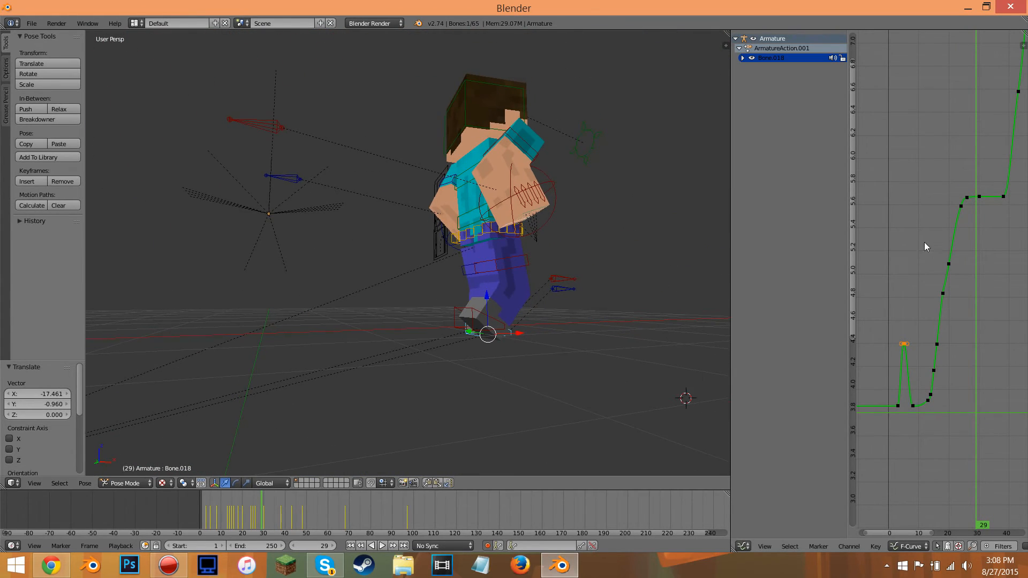
middle_click_drag(967, 213, 933, 236)
middle_click_drag(545, 224, 463, 261)
right_click(503, 263)
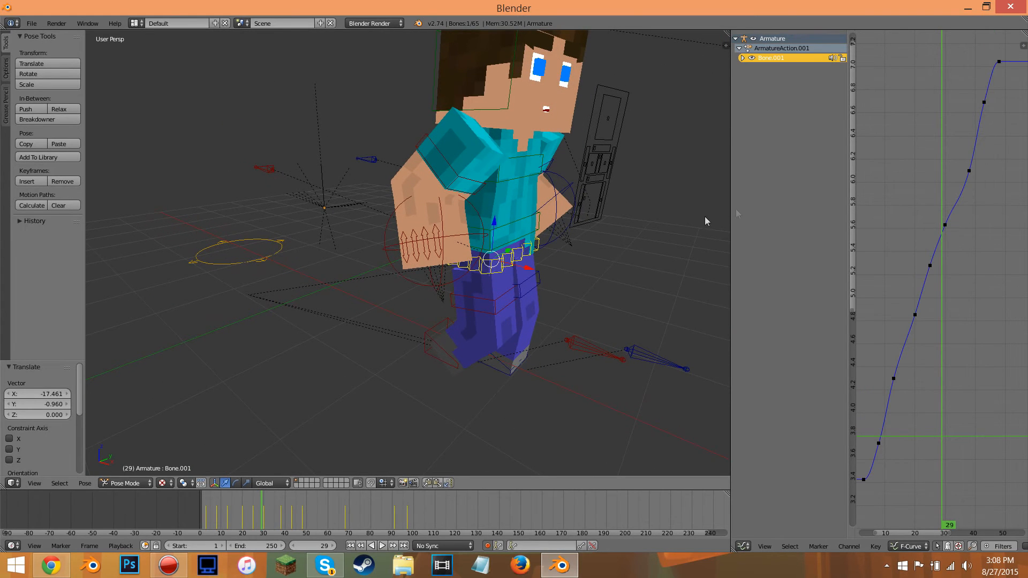
middle_click_drag(895, 232, 897, 286)
middle_click_drag(959, 218, 1026, 276)
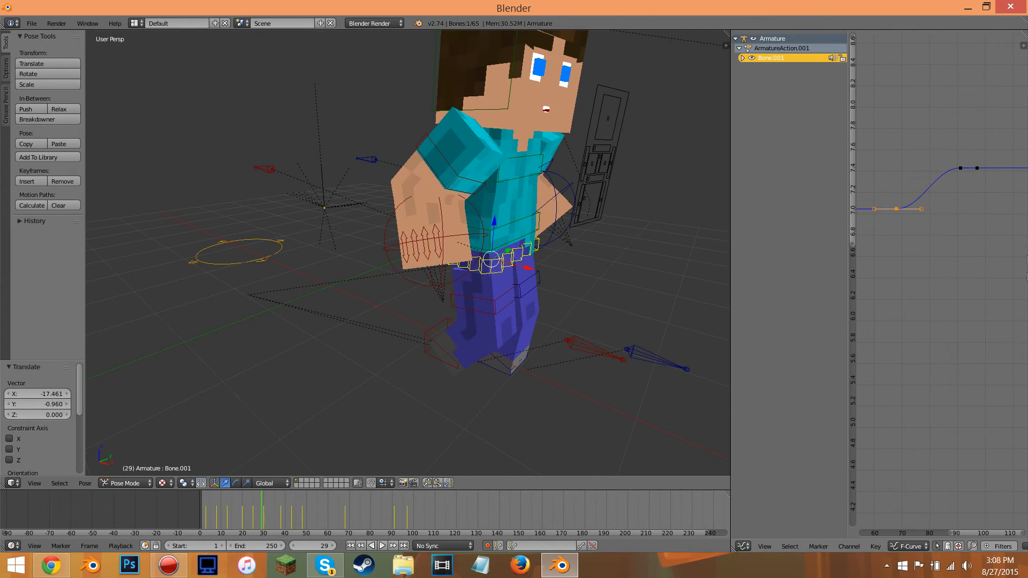
middle_click_drag(962, 238, 912, 274)
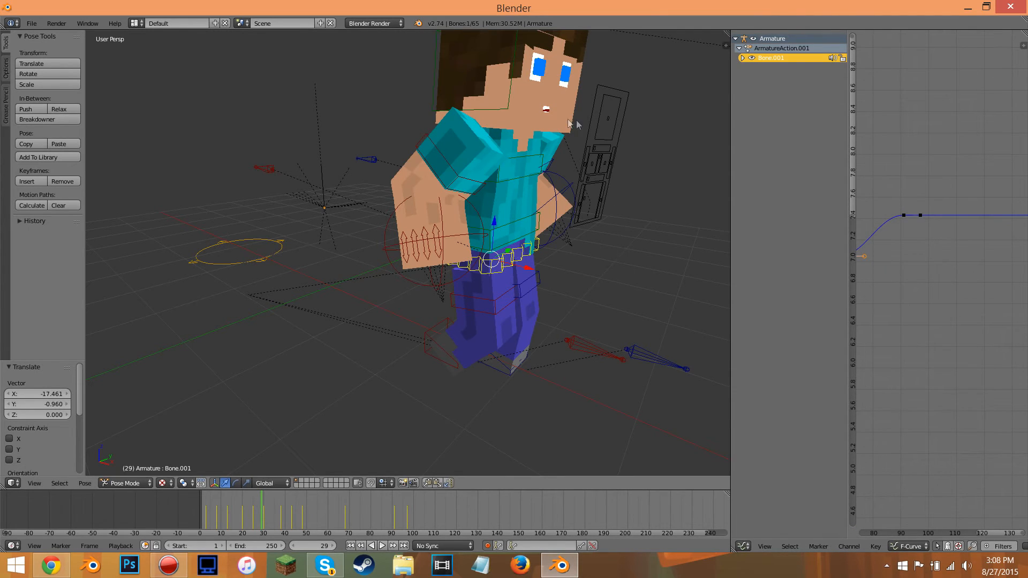
right_click(516, 231)
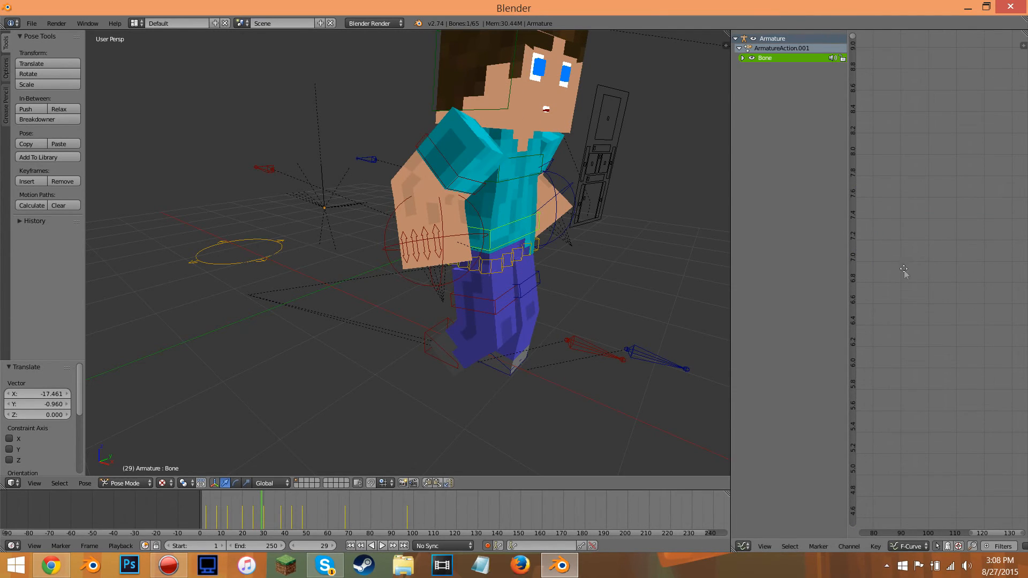
scroll(975, 234, "down", 8)
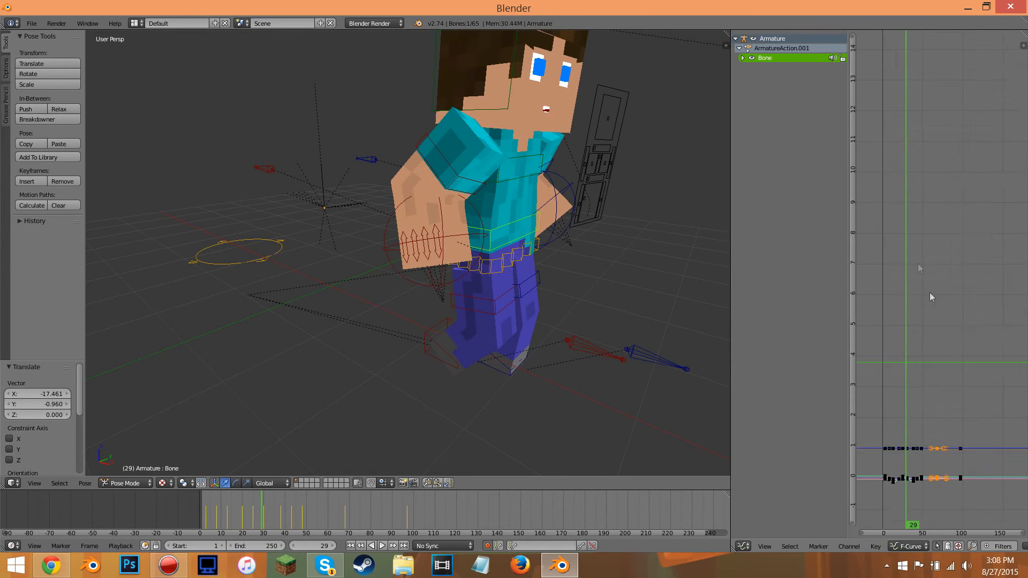
middle_click_drag(978, 232, 1007, 272, "ctrl")
scroll(1006, 272, "up", 1)
middle_click_drag(932, 305, 962, 340)
scroll(964, 357, "up", 2)
scroll(964, 360, "up", 3)
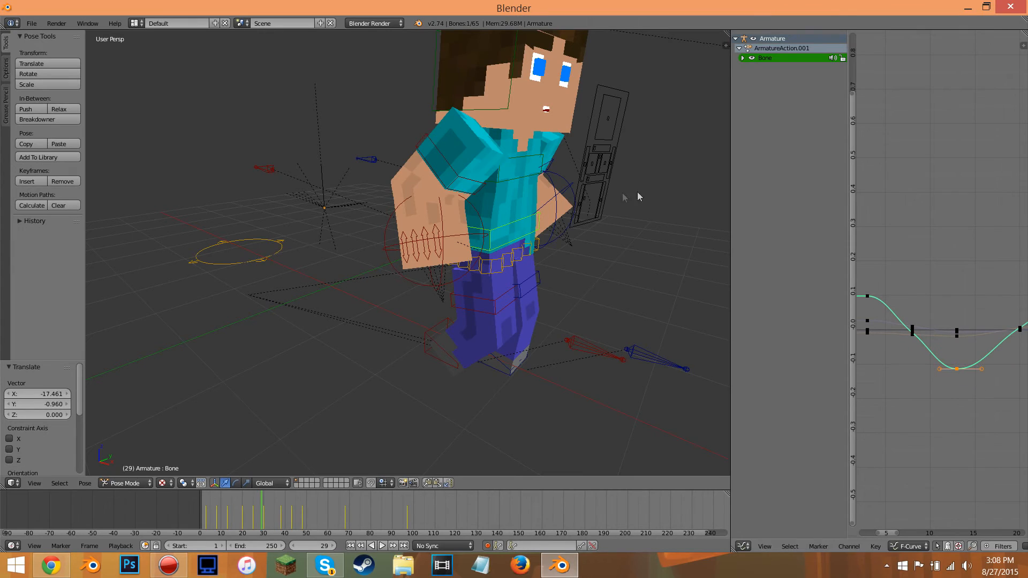
Select the other foot bone, Bone.014, and examine the rises and plateaus of its F-curve
right_click(452, 367)
middle_click_drag(949, 342, 850, 308)
middle_click_drag(977, 359, 888, 328)
scroll(955, 287, "down", 14)
scroll(956, 287, "down", 5)
middle_click_drag(971, 288, 938, 435)
scroll(949, 173, "down", 3)
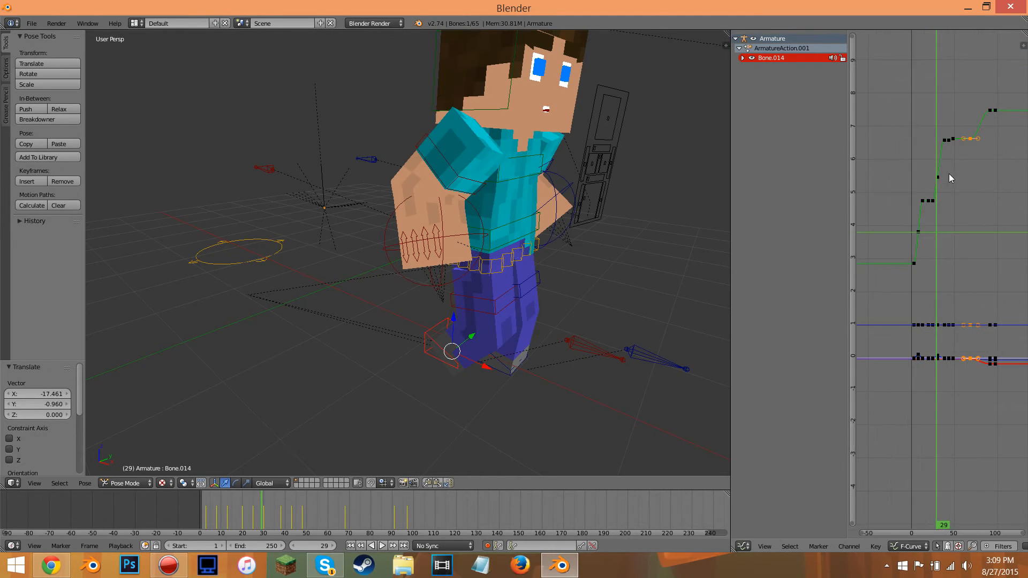
scroll(940, 274, "up", 4)
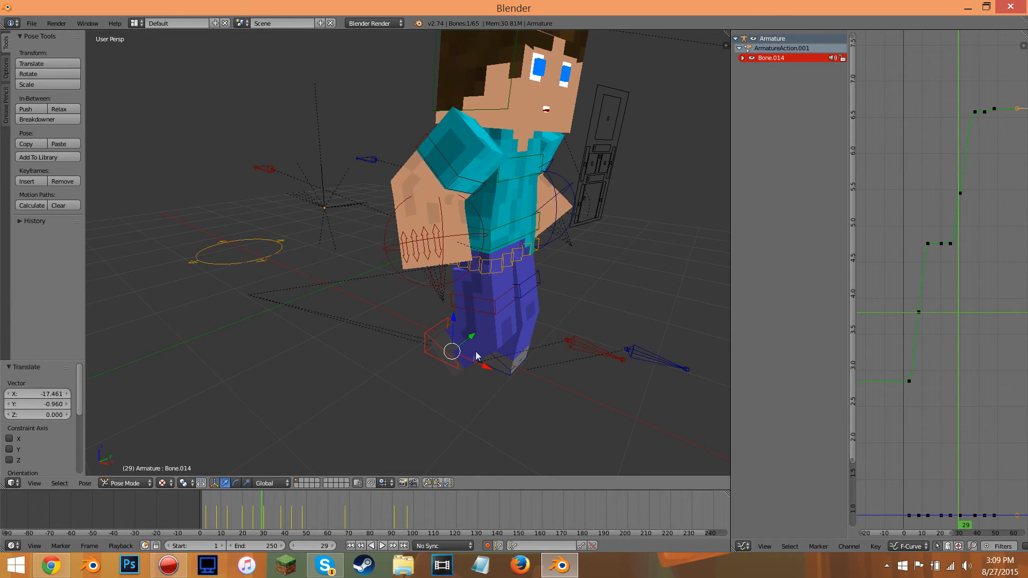
middle_click_drag(963, 303, 944, 264)
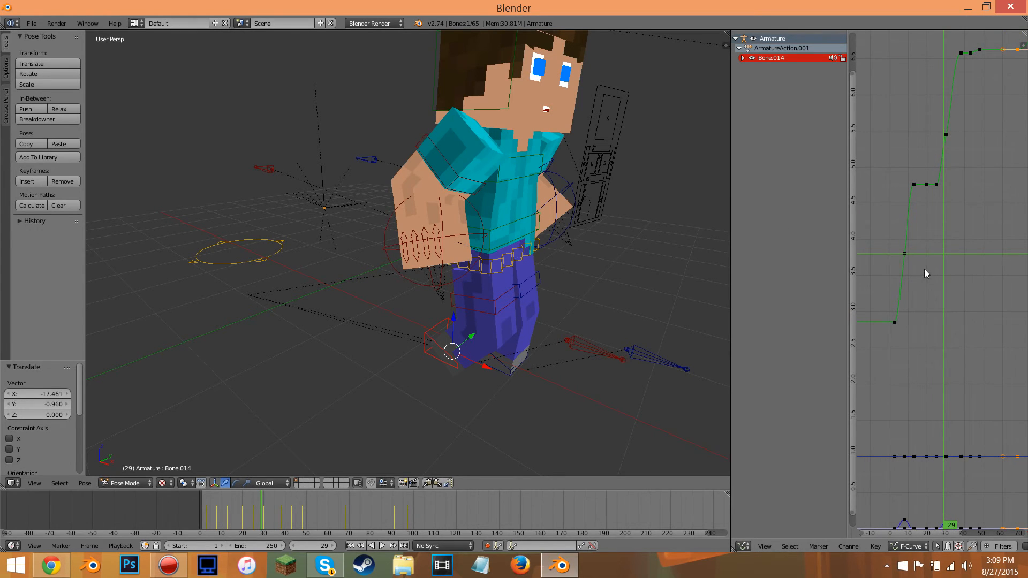
middle_click_drag(921, 372, 946, 389)
scroll(946, 370, "up", 3)
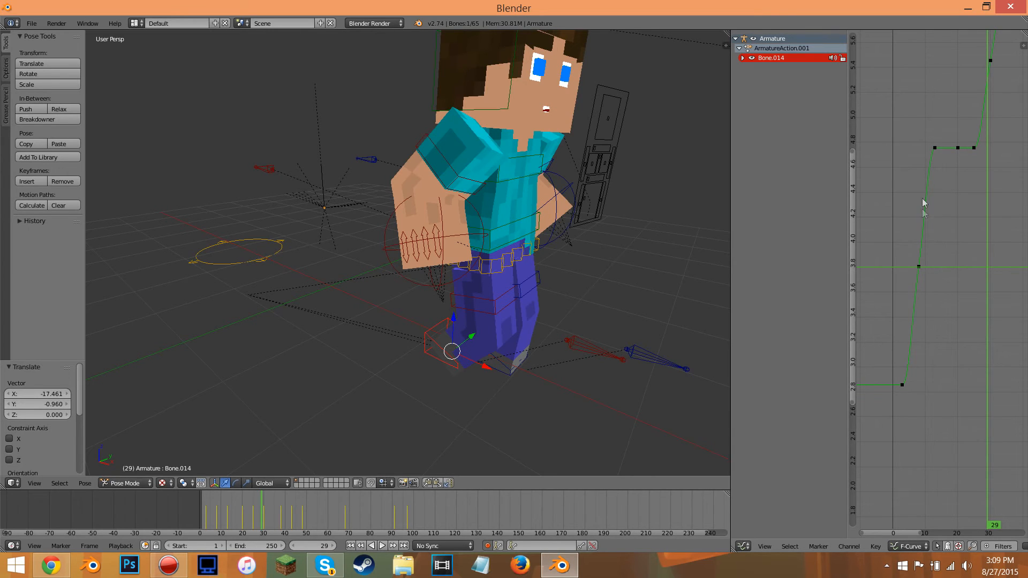
middle_click_drag(969, 142, 906, 213)
Scrub back through the walk and play the animation to check the movement of foot bone Bone.014
left_click_drag(395, 512, 362, 512)
middle_click_drag(482, 399, 527, 356)
left_click_drag(362, 511, 276, 517)
left_click(376, 545)
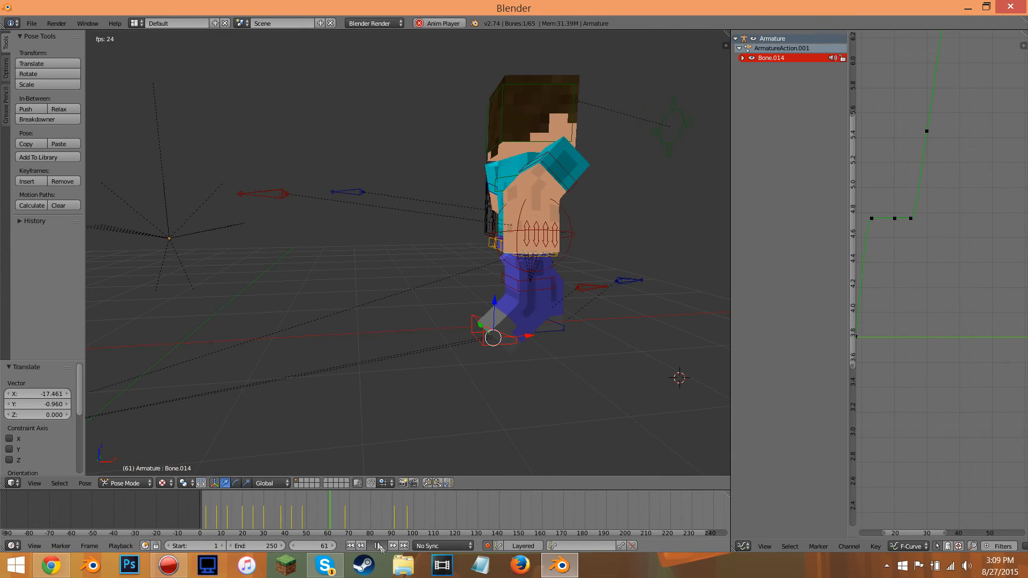
left_click(377, 546)
Go to frame 48 and move Bone.014's keyframe near frame 43 about 3 frames forward and 0.037 higher
left_click_drag(305, 517, 302, 517)
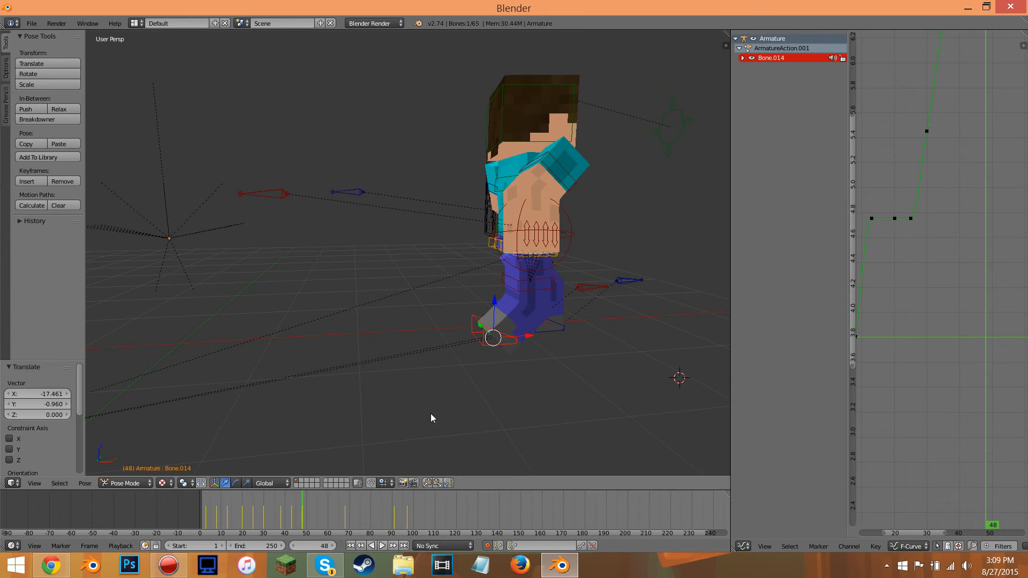
middle_click_drag(967, 149, 892, 428)
scroll(930, 270, "down", 3)
scroll(928, 267, "up", 5)
middle_click_drag(903, 247, 958, 304)
scroll(993, 321, "up", 4)
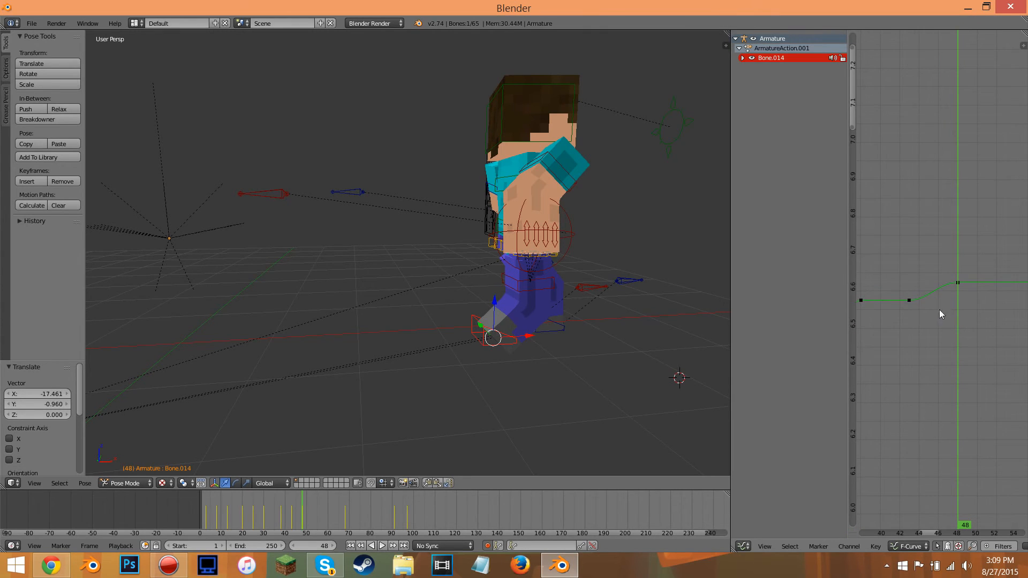
middle_click_drag(869, 315, 903, 309)
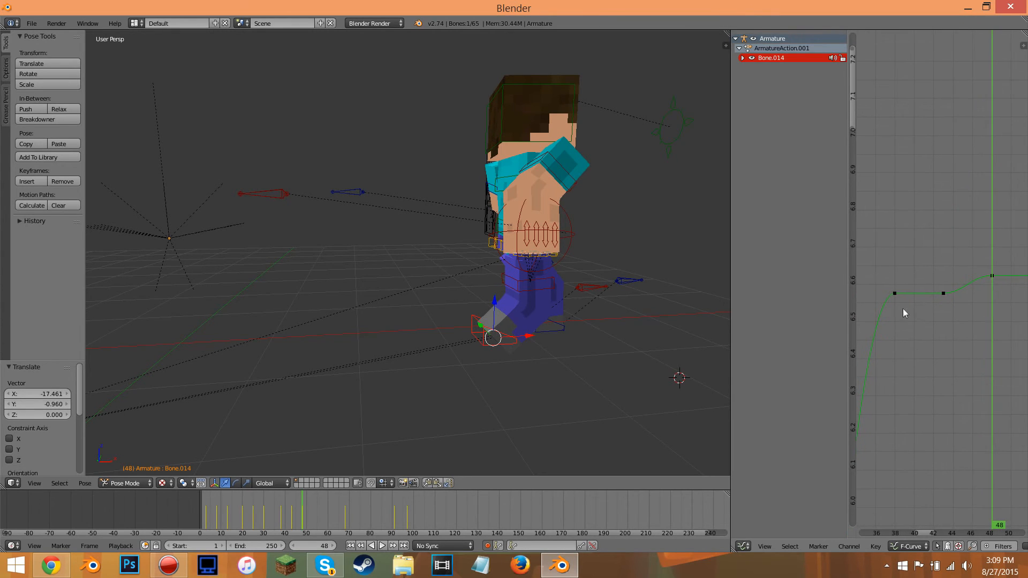
right_click_drag(945, 298, 974, 282)
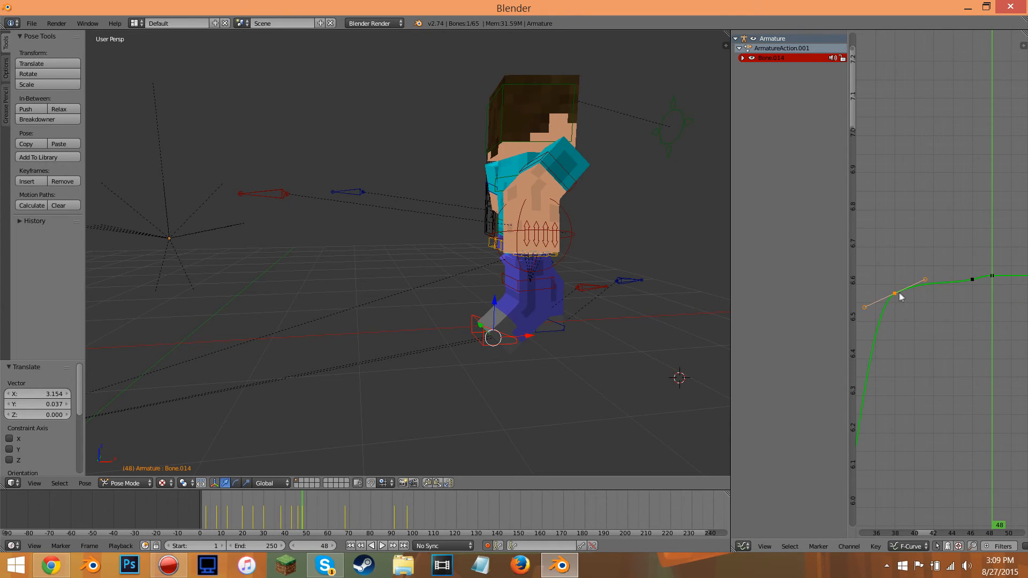
Duplicate Bone.014's keyframe at frame 38 to about frames 43, 41 and 36 to round off the curve
key("shift+d")
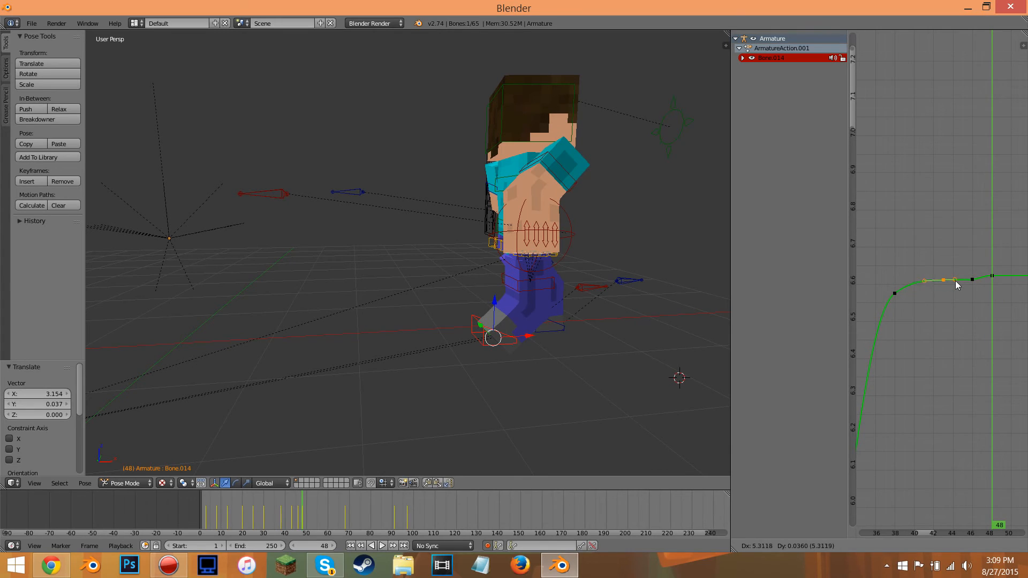
left_click(954, 285)
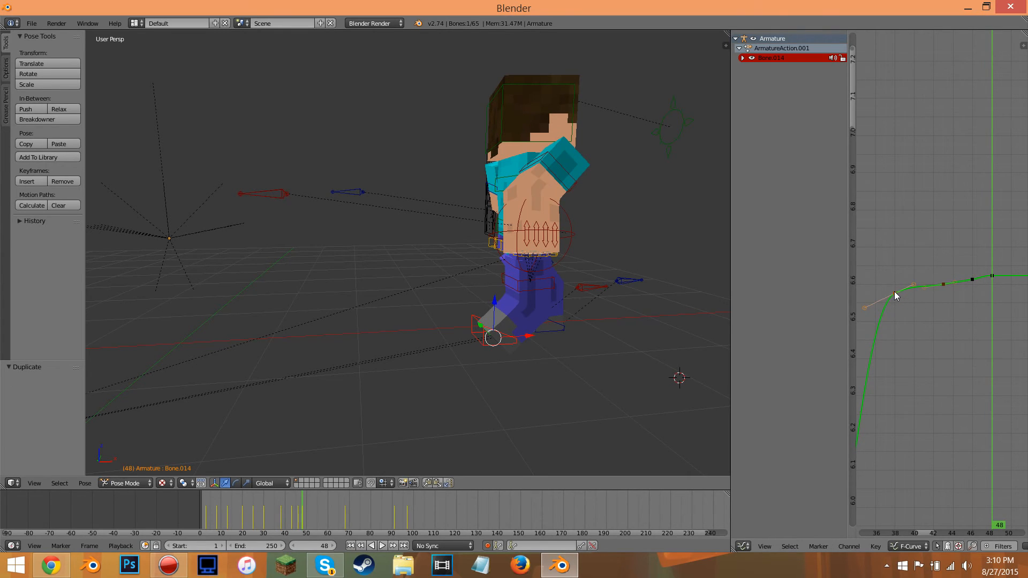
right_click_drag(896, 295, 901, 297)
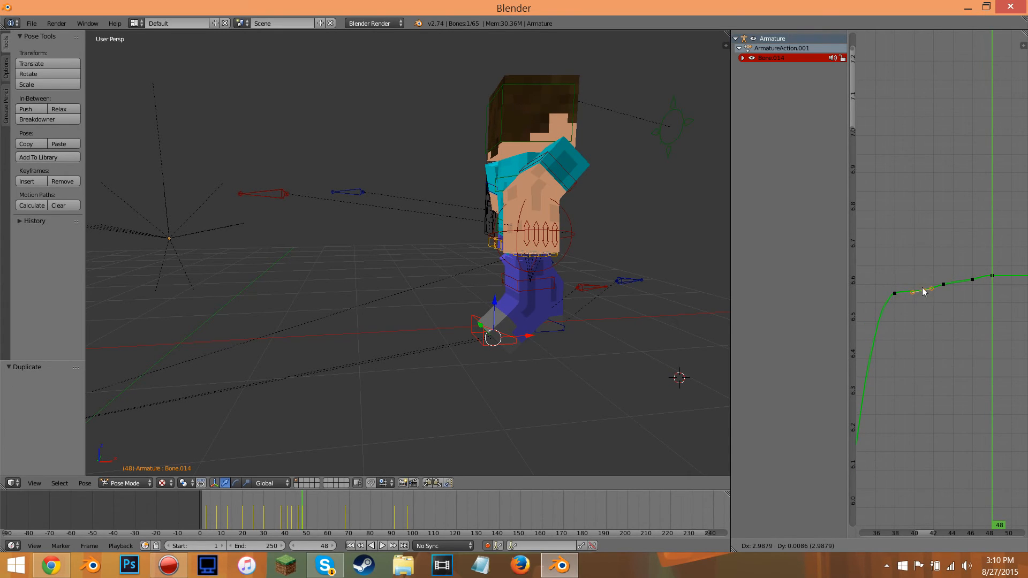
right_click_drag(923, 291, 894, 300)
left_click(879, 301)
Move the incoming handle of Bone.014's keyframe near frame 36 about 1.4 frames earlier and 0.022 higher
middle_click_drag(897, 309, 959, 283)
left_click(913, 295)
left_click(908, 290)
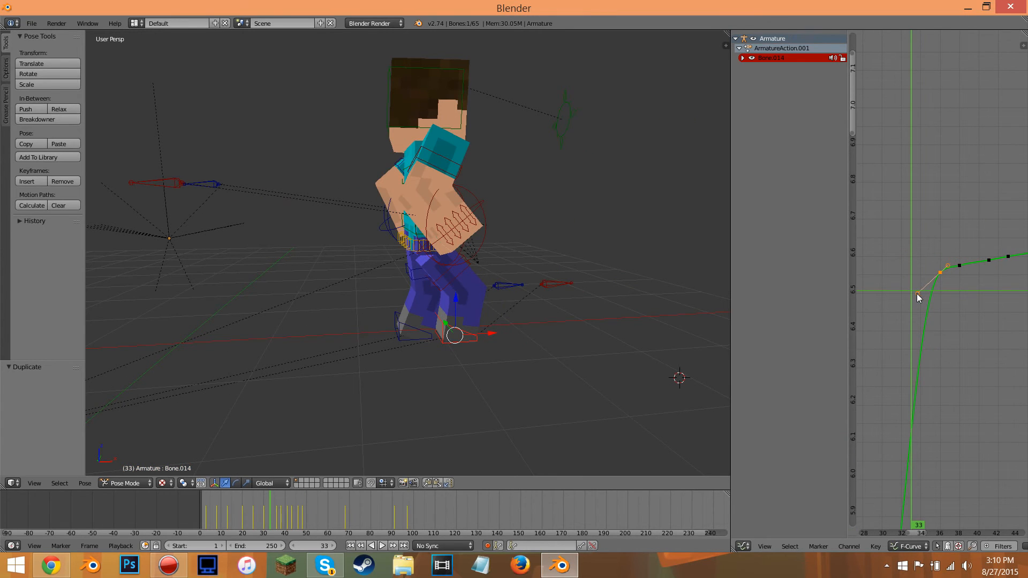
right_click_drag(917, 293, 904, 287)
left_click(904, 288)
Play the walk from frame 29 and scrub to frame 46 to check the smoothed foot motion from different angles
mouse_move(272, 515)
left_mouse_down()
mouse_move(316, 514)
mouse_move(262, 515)
left_mouse_up()
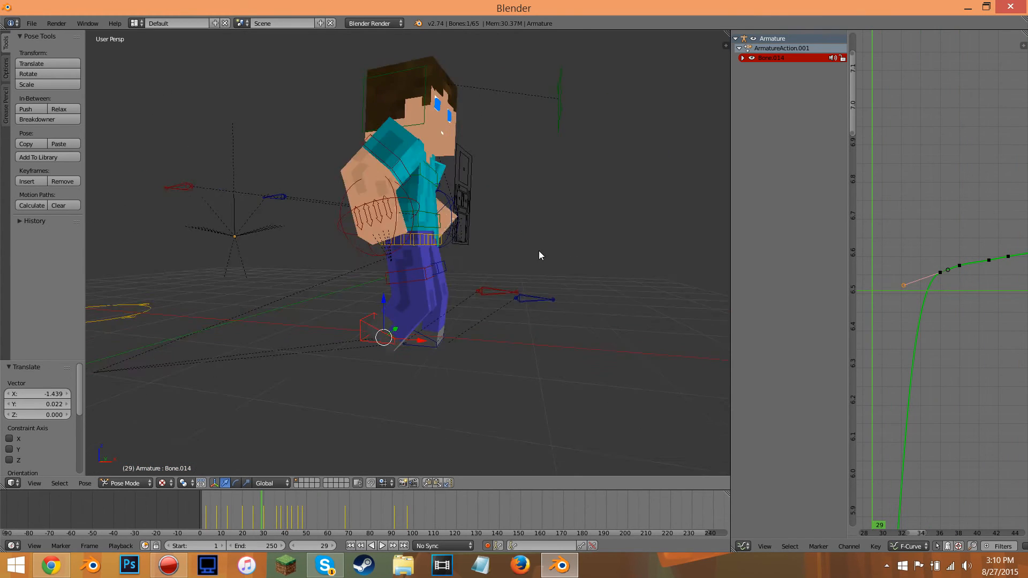
middle_click_drag(560, 294, 514, 258, "shift")
scroll(511, 255, "up", 3)
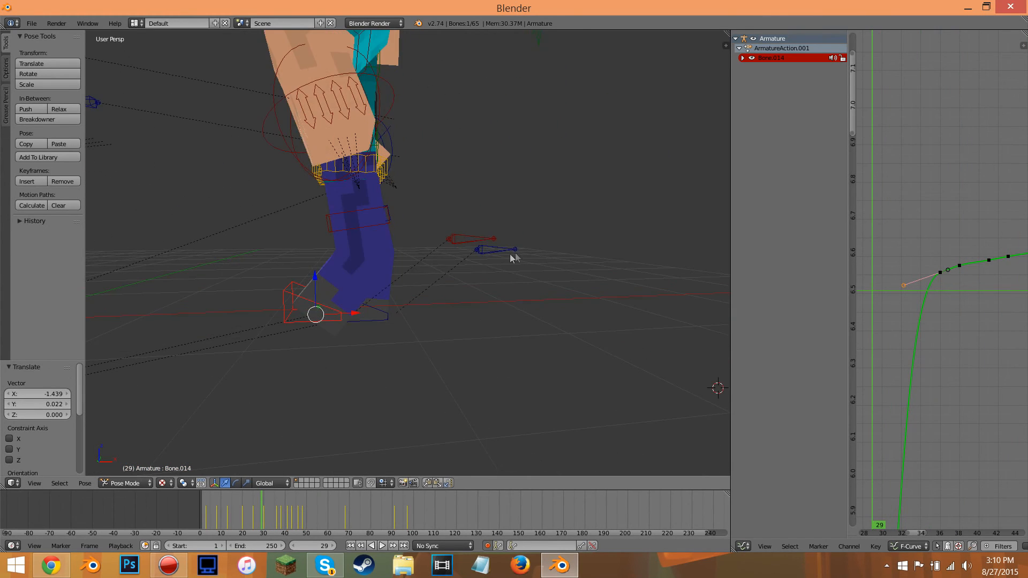
left_click(382, 545)
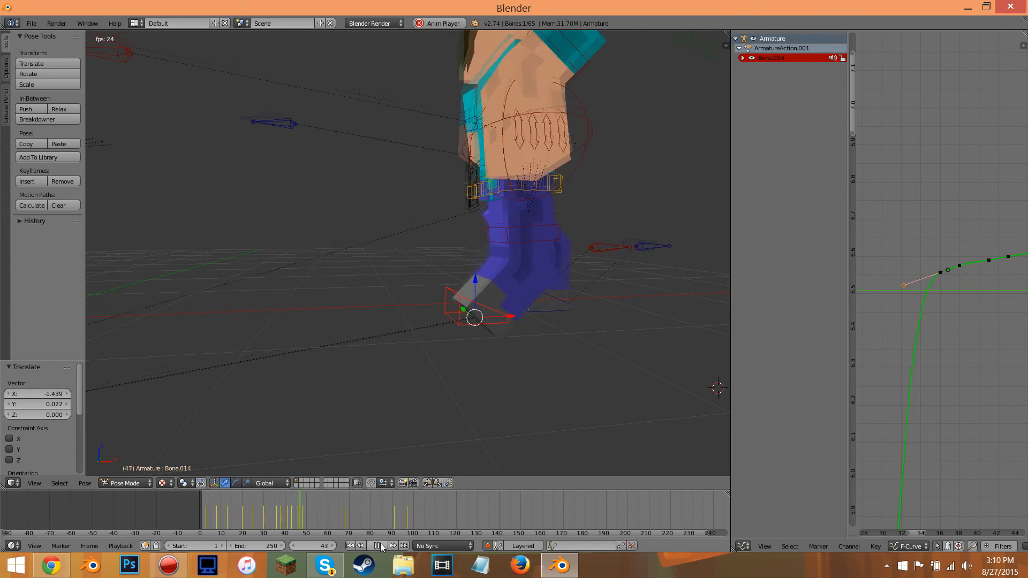
left_click(380, 546)
left_click_drag(326, 509, 298, 502)
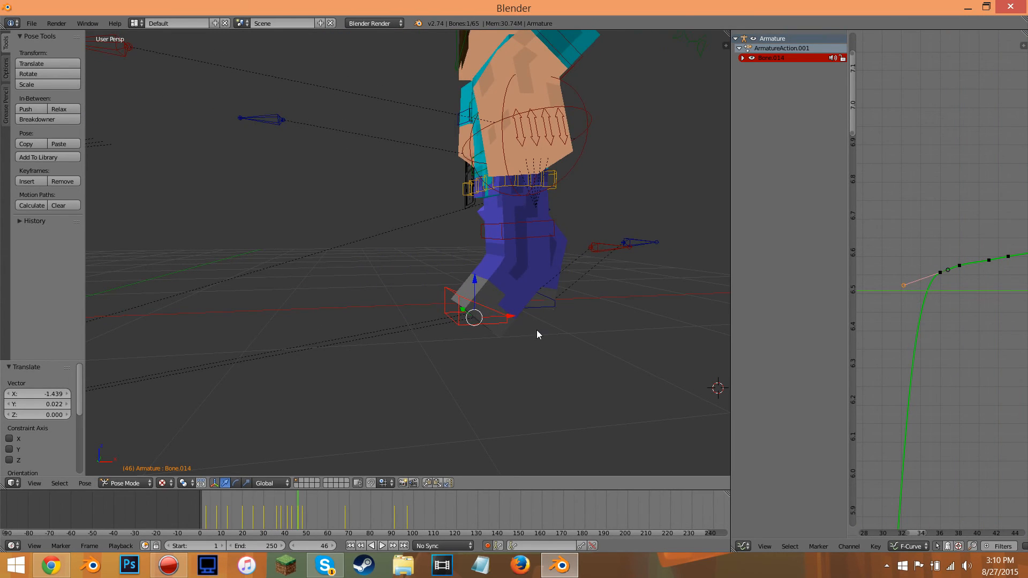
middle_click_drag(536, 331, 491, 336)
scroll(932, 282, "down", 8)
key("alt+a")
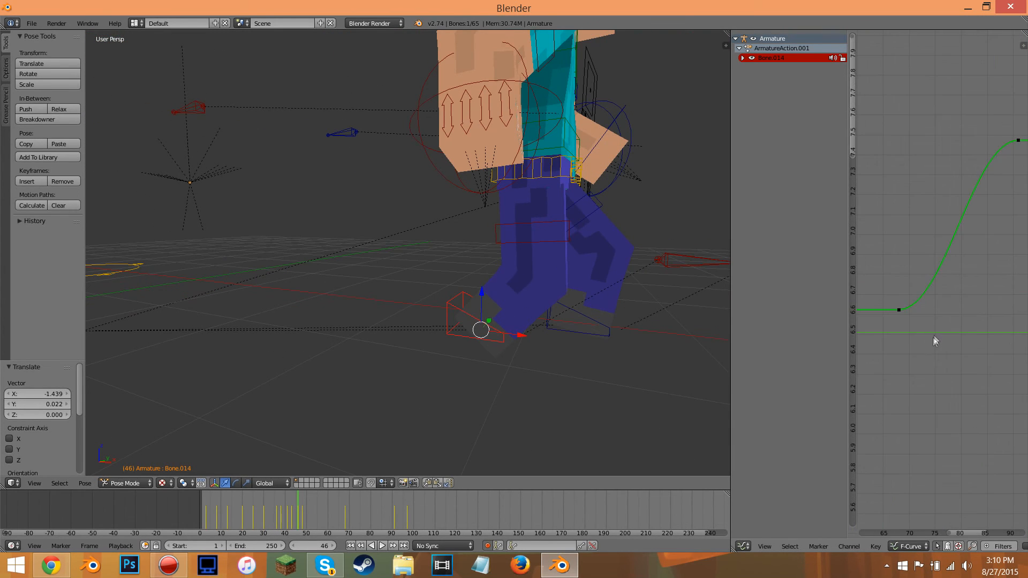
Scrub to frame 68 and select the waist bone, Bone.001, to show its animation curve
left_click_drag(947, 234, 815, 290)
scroll(886, 330, "down", 6)
scroll(890, 338, "down", 2)
middle_click_drag(718, 222, 576, 177)
right_click(575, 173)
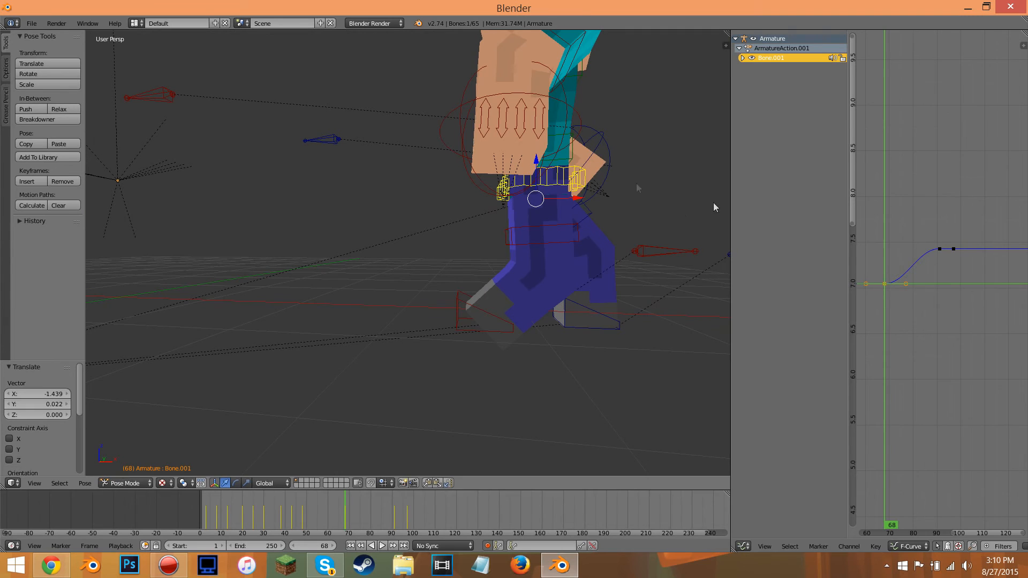
Go to frame 48 and duplicate Bone.001's keyframe there to about frame 51, 0.014 higher
scroll(914, 284, "up", 3)
mouse_move(885, 323)
left_mouse_down()
mouse_move(925, 327)
mouse_move(883, 334)
left_mouse_up()
scroll(945, 336, "up", 1)
middle_click_drag(969, 332, 1000, 333)
left_click_drag(935, 336, 979, 349)
scroll(1019, 293, "up", 3)
middle_click_drag(1019, 294, 953, 308)
scroll(953, 308, "up", 10)
scroll(943, 321, "up", 1)
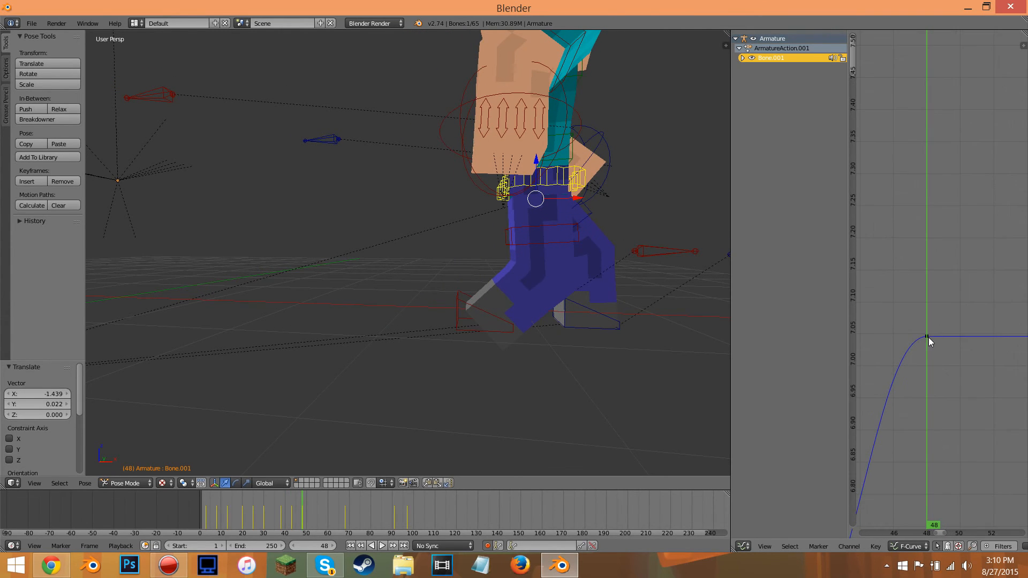
scroll(932, 338, "down", 4)
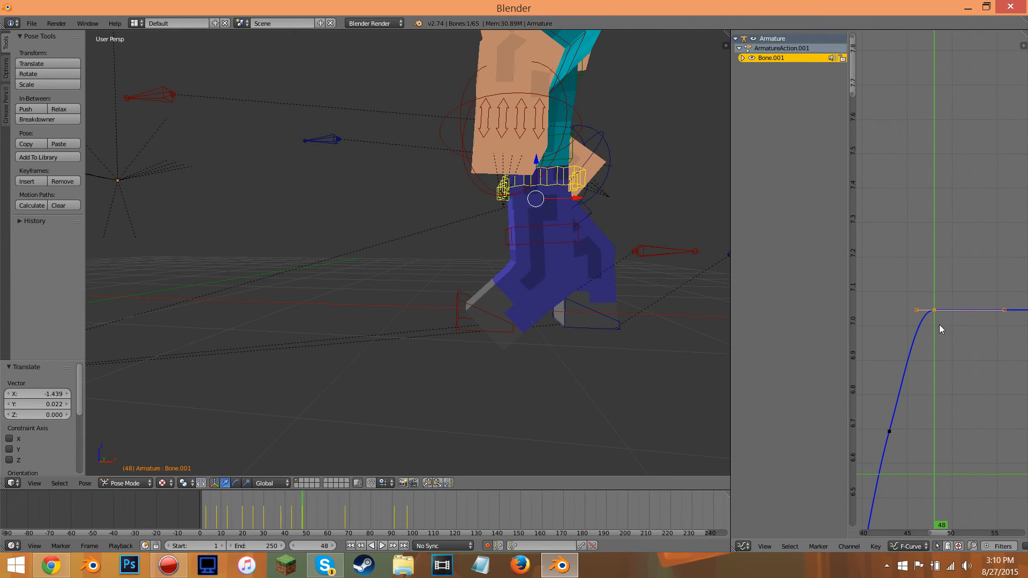
key("shift+d")
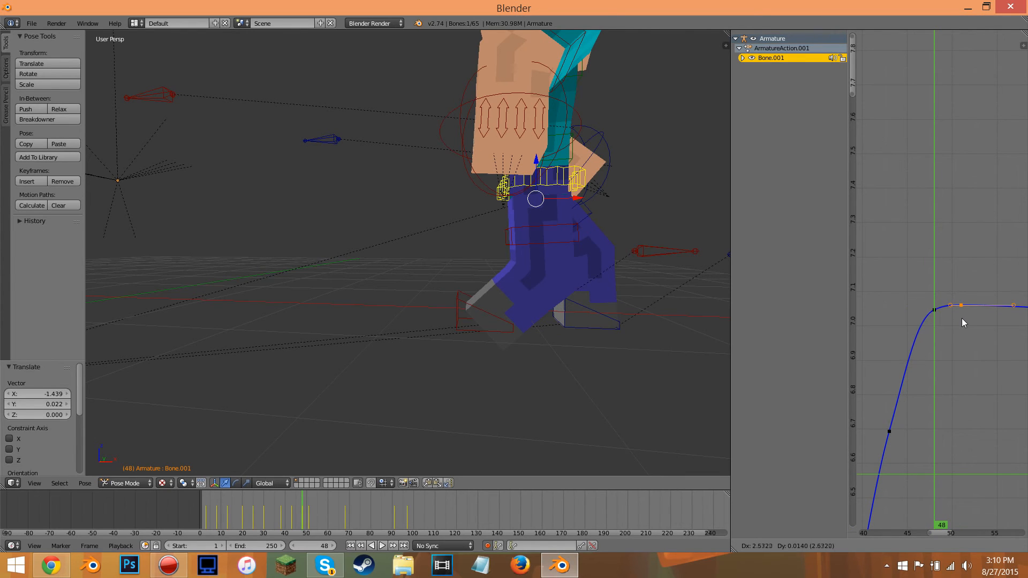
left_click(962, 319)
Duplicate Bone.001's keyframe near frame 51 to about frame 54 and move the copy's outgoing handle about 8.5 frames forward and 0.016 lower
middle_click_drag(961, 318, 886, 321)
key("g")
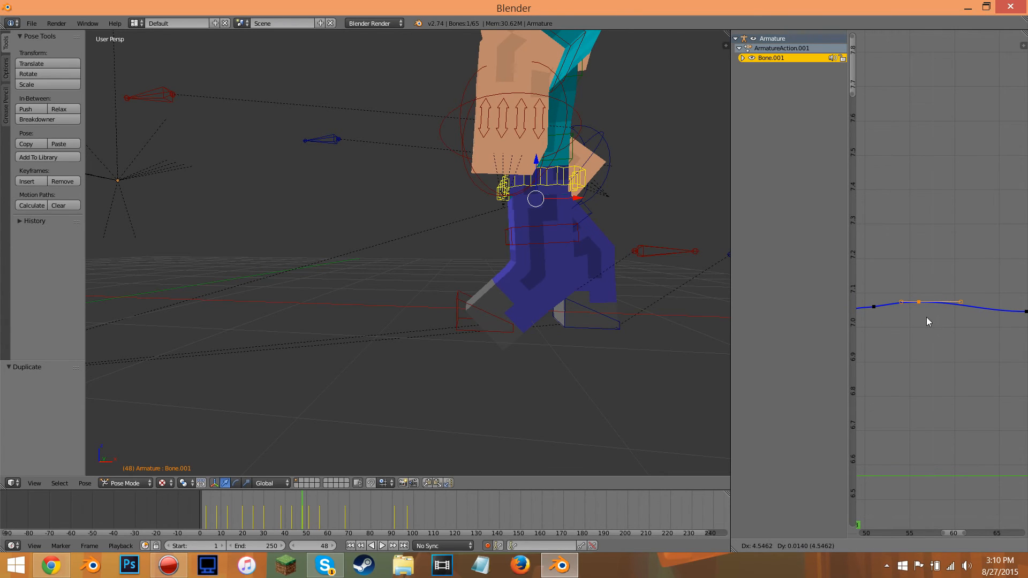
left_click(926, 317)
scroll(929, 350, "down", 2)
mouse_move(867, 350)
left_mouse_down()
mouse_move(978, 380)
mouse_move(876, 379)
mouse_move(851, 356)
left_mouse_up()
scroll(927, 305, "up", 2)
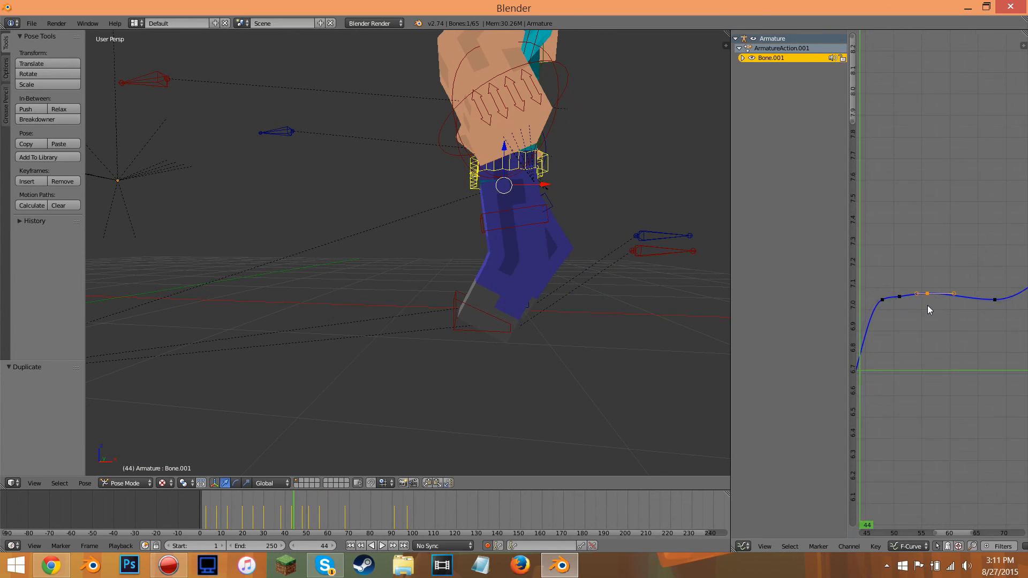
right_click_drag(925, 298, 1013, 308)
left_click(952, 302)
left_click(1012, 308)
Play the animation from frame 43 and scrub to frame 57 to check the waist's motion as the walk ends
scroll(929, 317, "down", 4)
left_click_drag(900, 323, 883, 328)
scroll(671, 249, "down", 6)
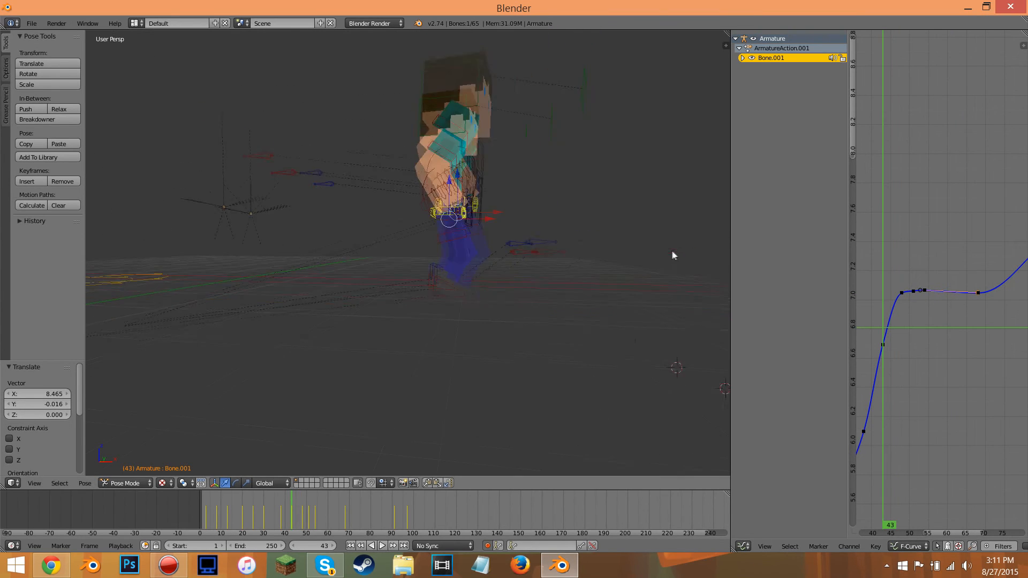
scroll(586, 279, "up", 1)
middle_click_drag(587, 281, 607, 286)
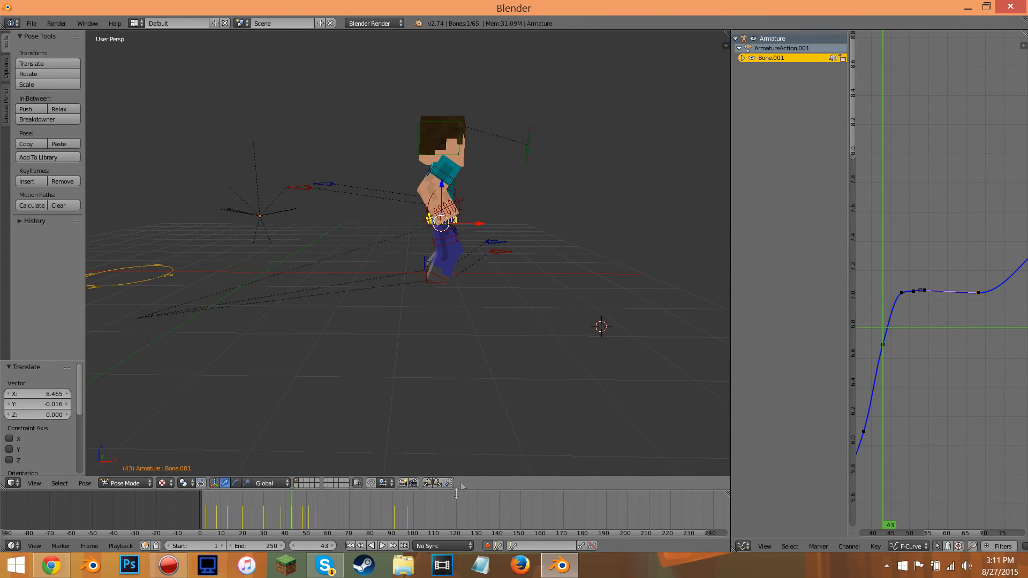
left_click(382, 545)
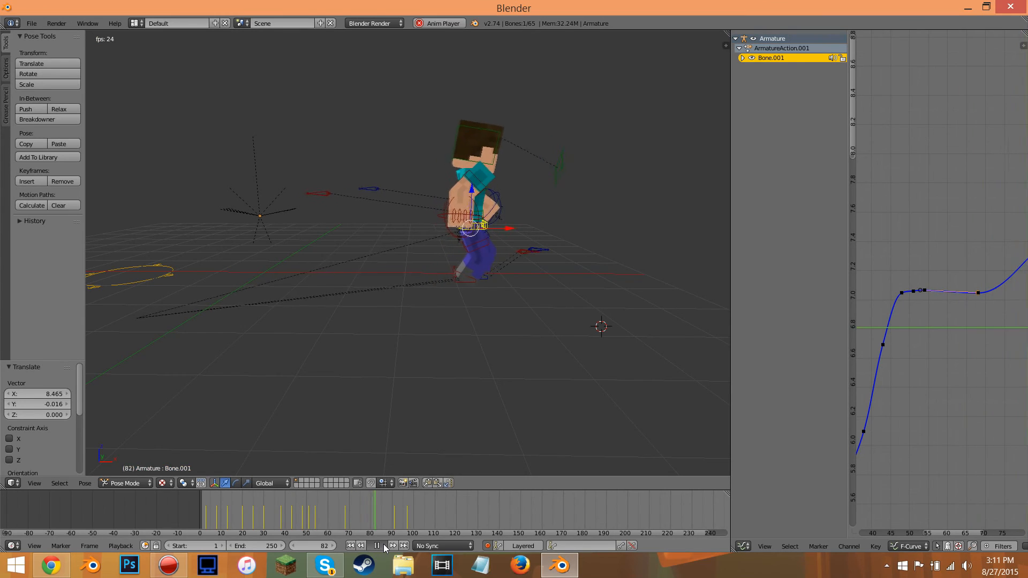
left_click(378, 546)
left_click(548, 283)
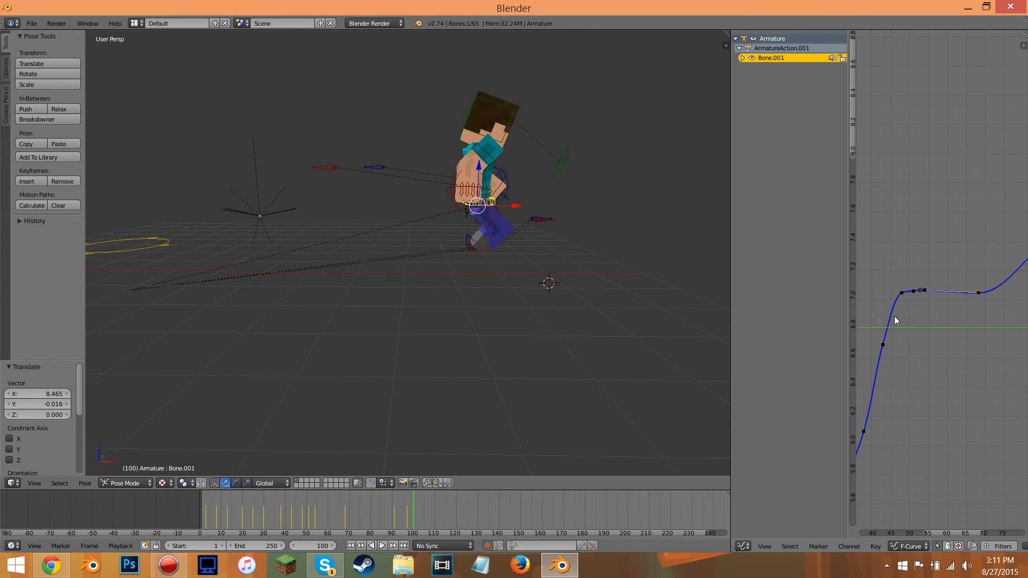
left_click_drag(895, 317, 935, 355)
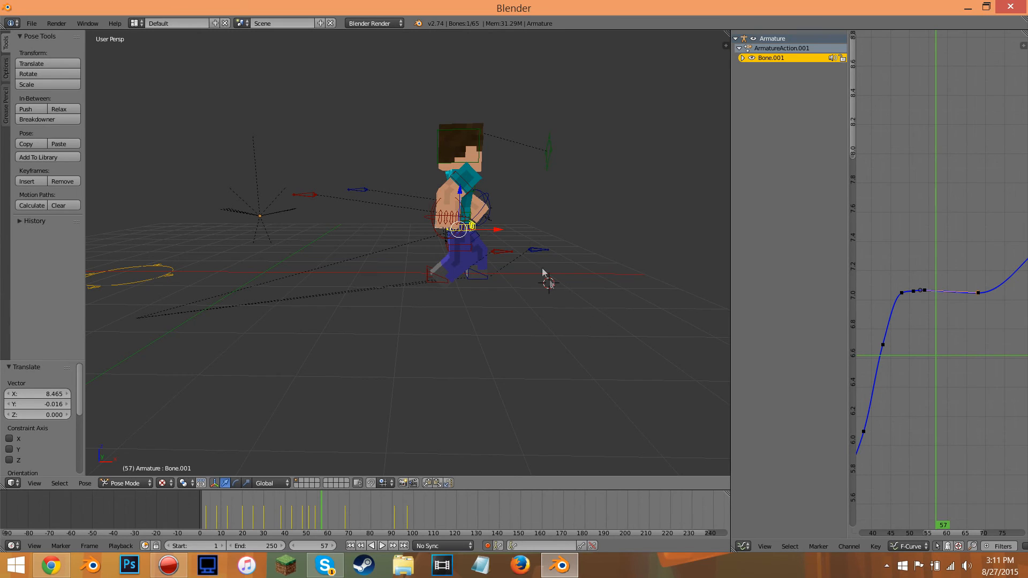
mouse_move(939, 317)
left_mouse_down()
mouse_move(910, 315)
mouse_move(936, 322)
left_mouse_up()
Duplicate Bone.001's keyframe at frame 48 to about frame 46, slightly lower on the curve
scroll(563, 358, "down", 2)
scroll(987, 322, "up", 3)
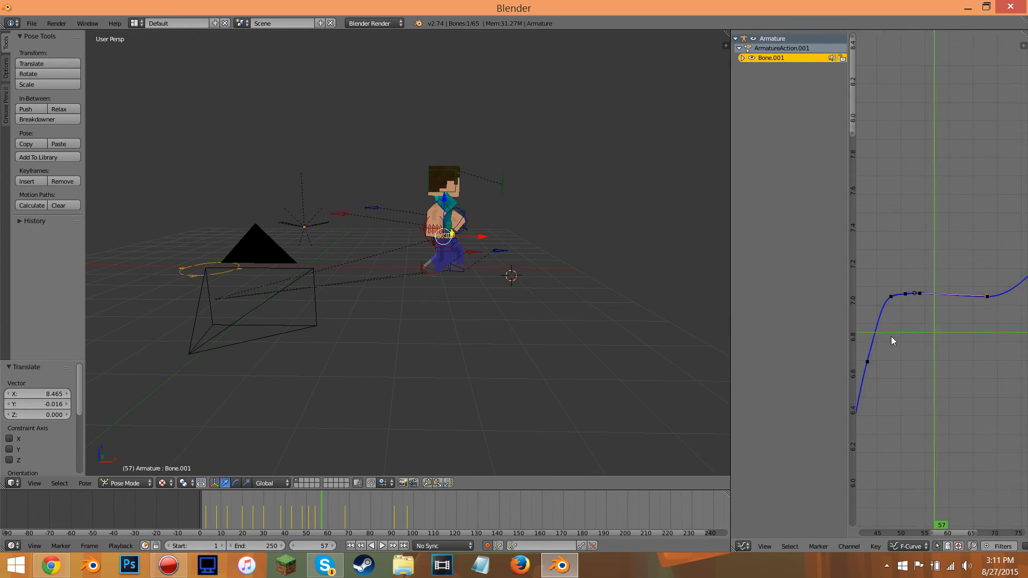
middle_click_drag(891, 336, 955, 327)
right_click(951, 288)
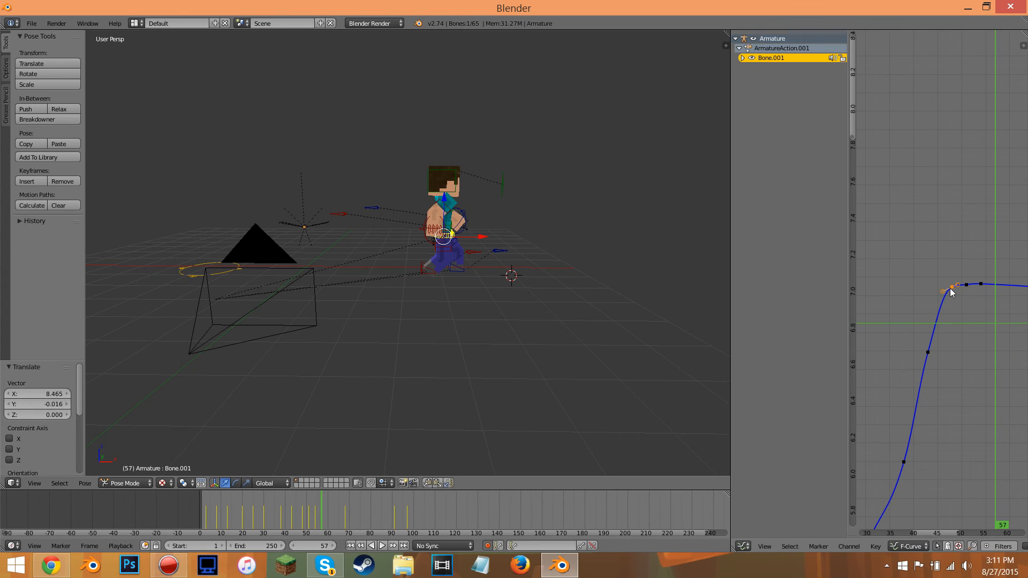
key("g")
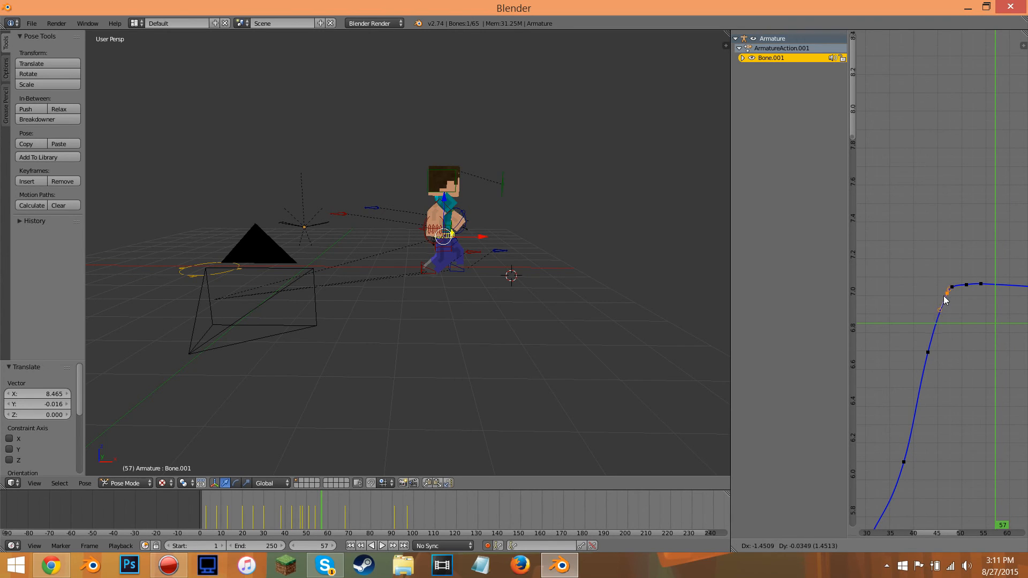
left_click(945, 302)
scroll(971, 297, "up", 3)
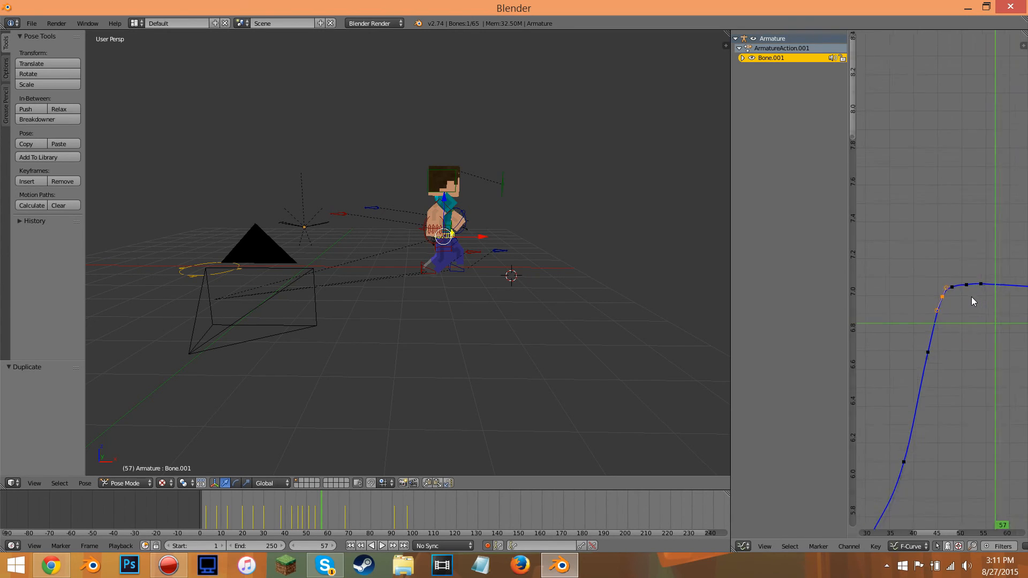
Add Bone.001 keyframes near frames 44 and 41 by duplication, moving the one near frame 44 about 0.9 frames earlier and 0.027 lower
middle_click_drag(993, 294, 1022, 274)
scroll(951, 271, "down", 1)
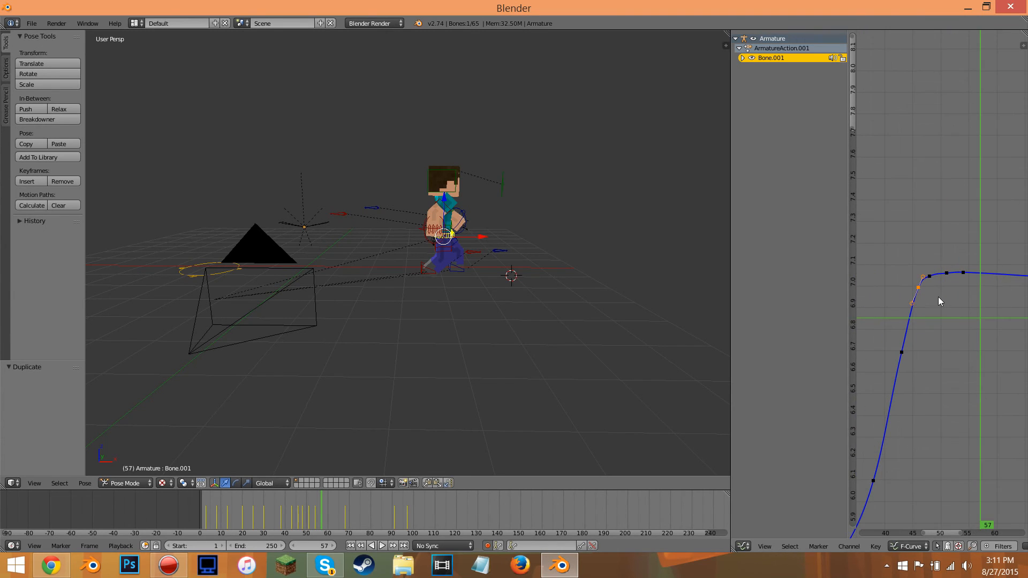
key("g")
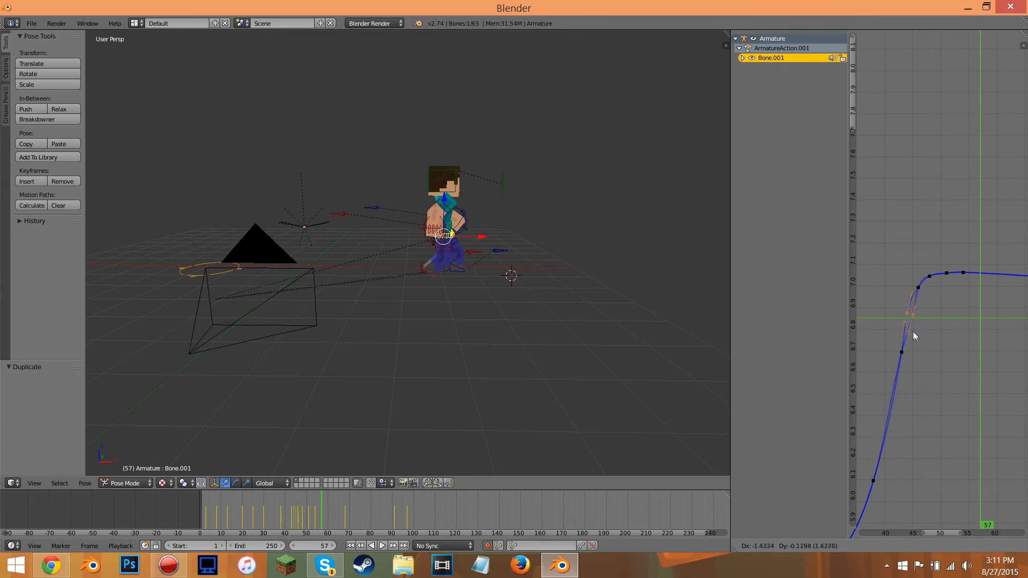
left_click(913, 332)
key("g")
left_click(888, 424)
key("g")
left_click(906, 324)
Play the walk from frame 37 and scrub to frame 49 to check the smoothed waist motion up close
left_click_drag(884, 362, 867, 381)
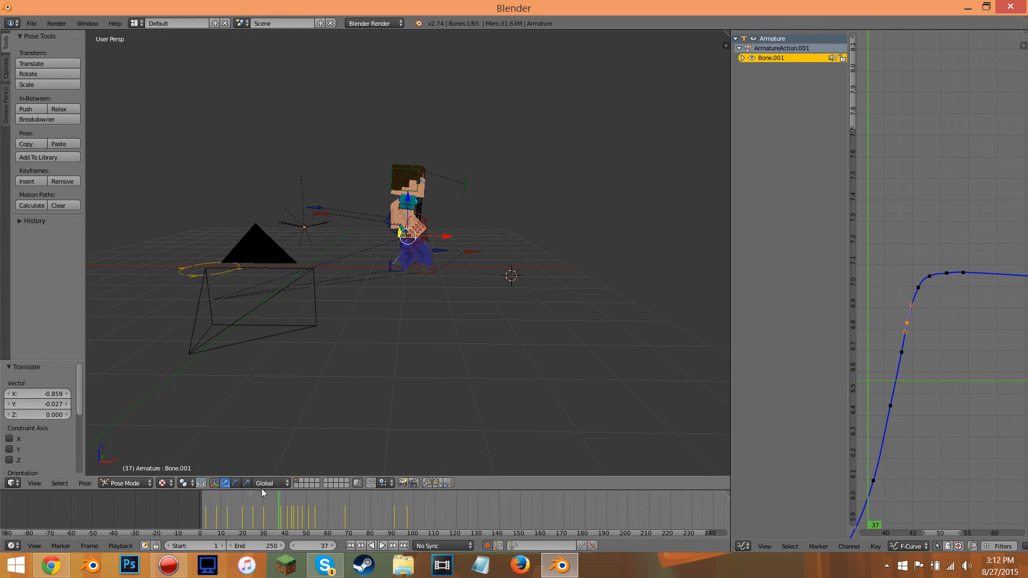
left_click(381, 546)
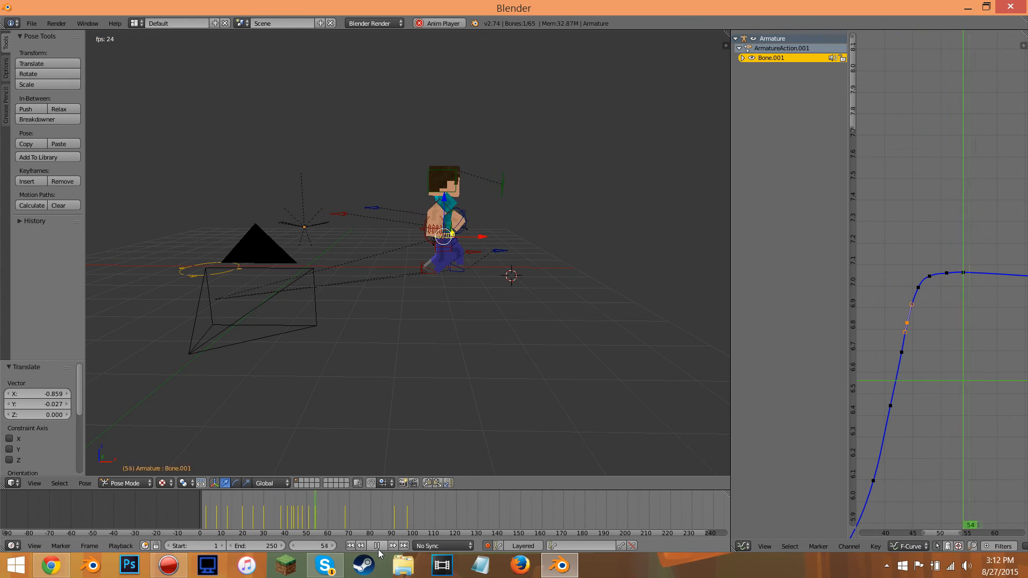
left_click(382, 546)
scroll(977, 305, "down", 3)
scroll(978, 305, "up", 5)
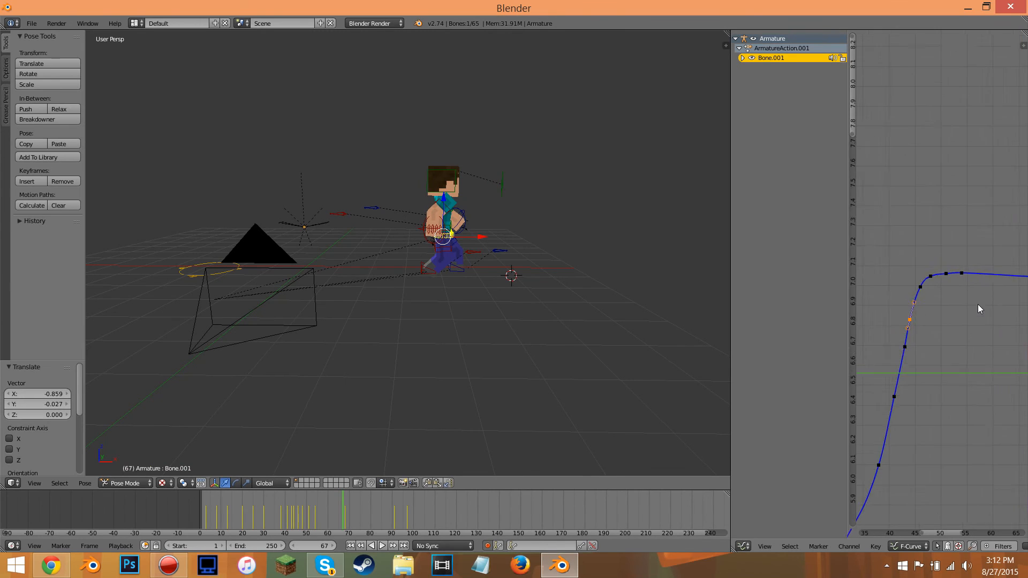
left_click_drag(961, 322, 934, 367)
scroll(603, 291, "down", 4)
scroll(604, 290, "up", 8)
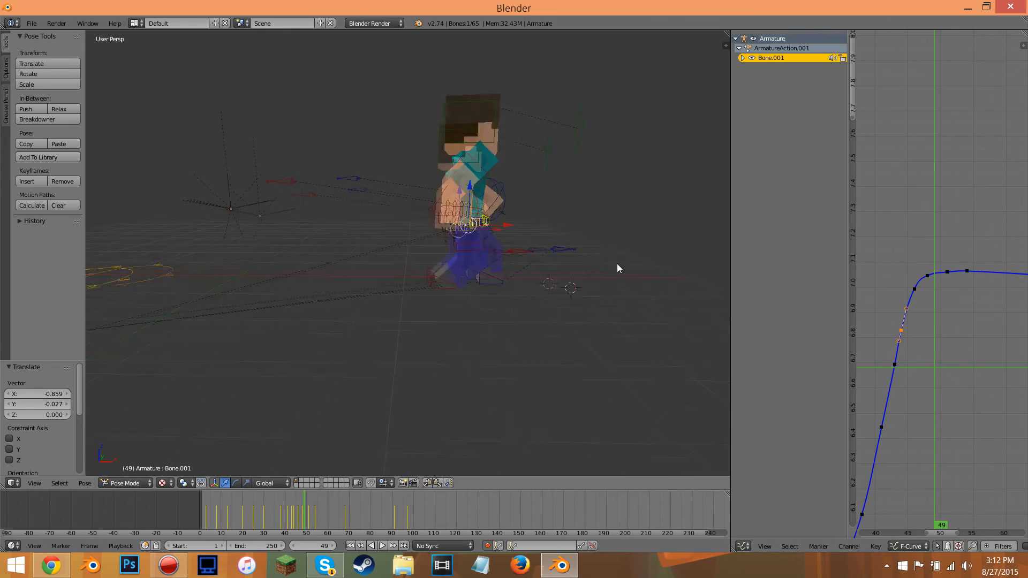
middle_click_drag(567, 171, 331, 235, "shift")
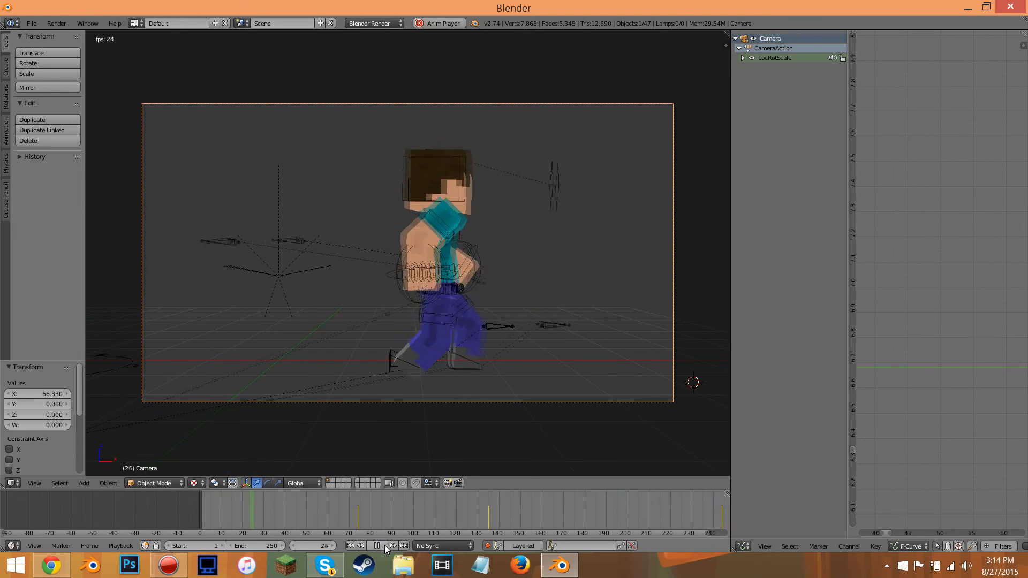
Stop the camera-view playback, scrub to frame 181 and frame all of the camera's curves
key("alt+a")
left_click(476, 515)
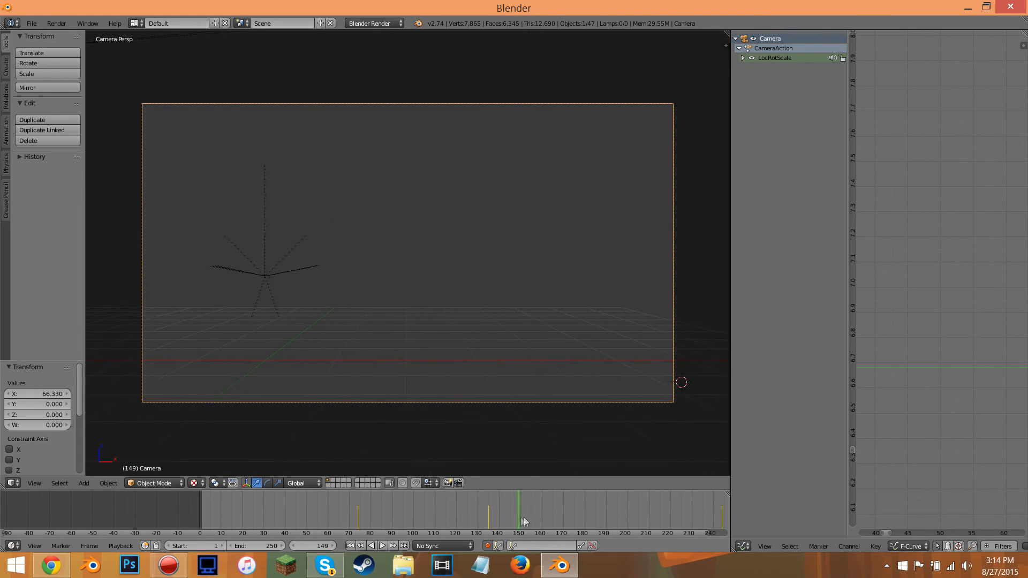
left_click_drag(586, 516, 588, 515)
scroll(930, 220, "down", 20)
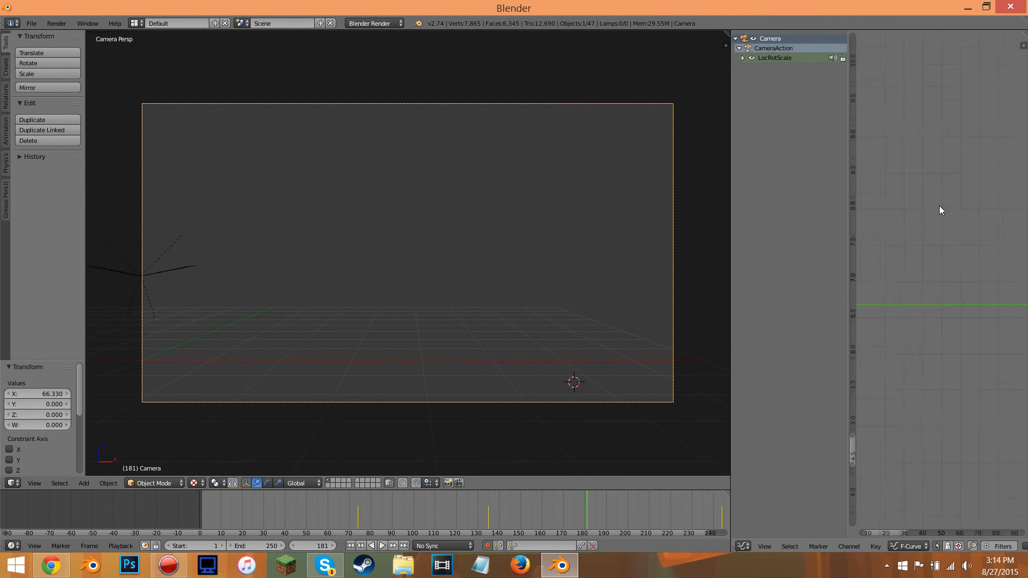
key("Home")
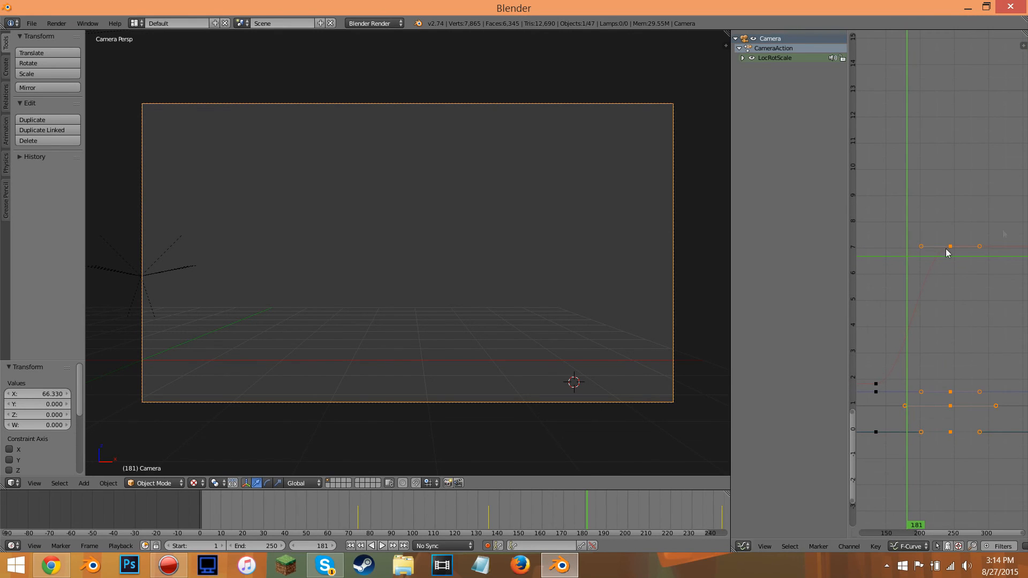
middle_click_drag(995, 180, 1003, 92)
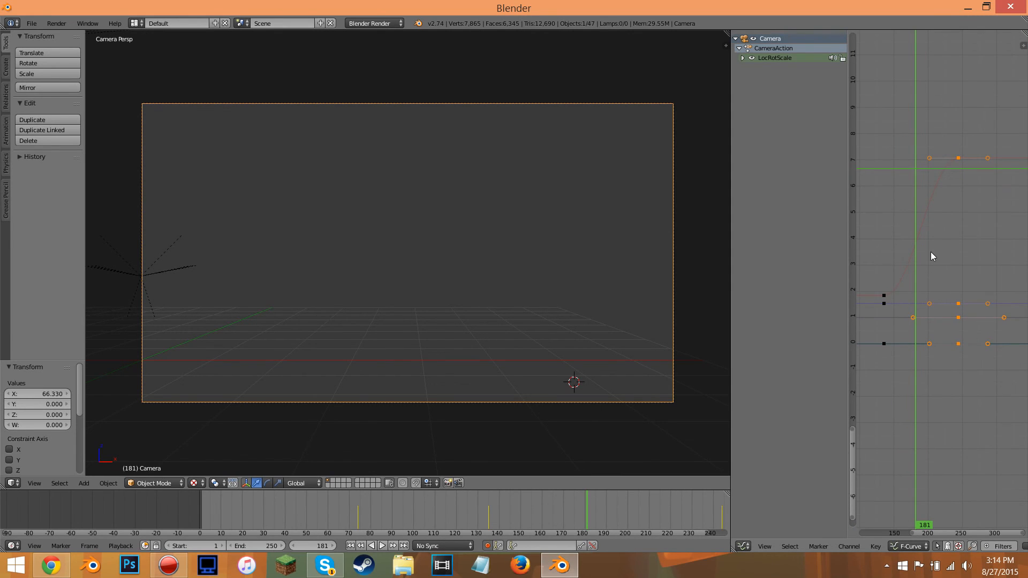
Set the handle type of the red camera curve's keyframe near frame 136 to Vector
right_click(885, 294)
scroll(929, 283, "down", 3)
scroll(936, 276, "up", 7)
middle_click_drag(966, 279, 1008, 277)
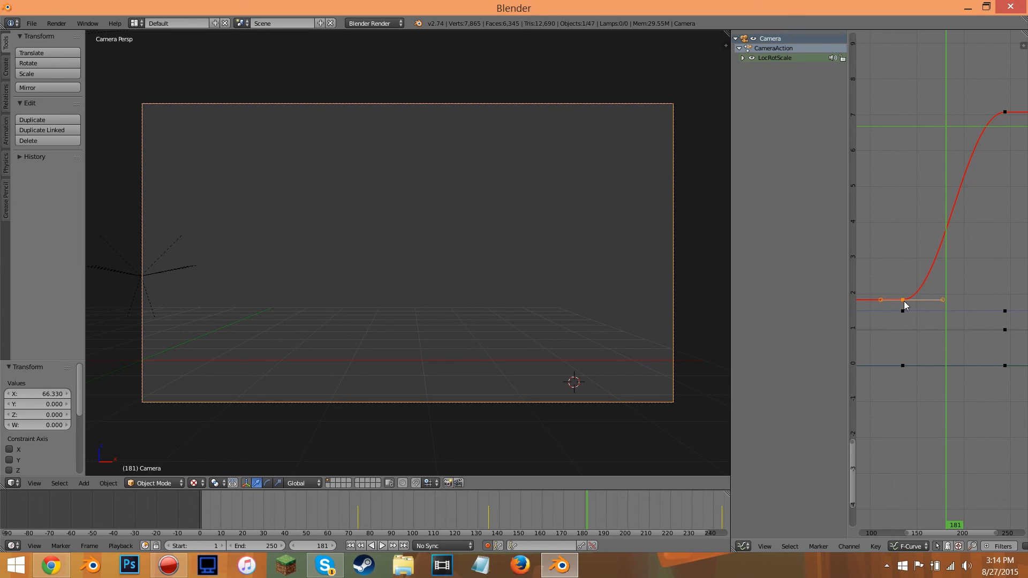
scroll(905, 303, "up", 1)
key("v")
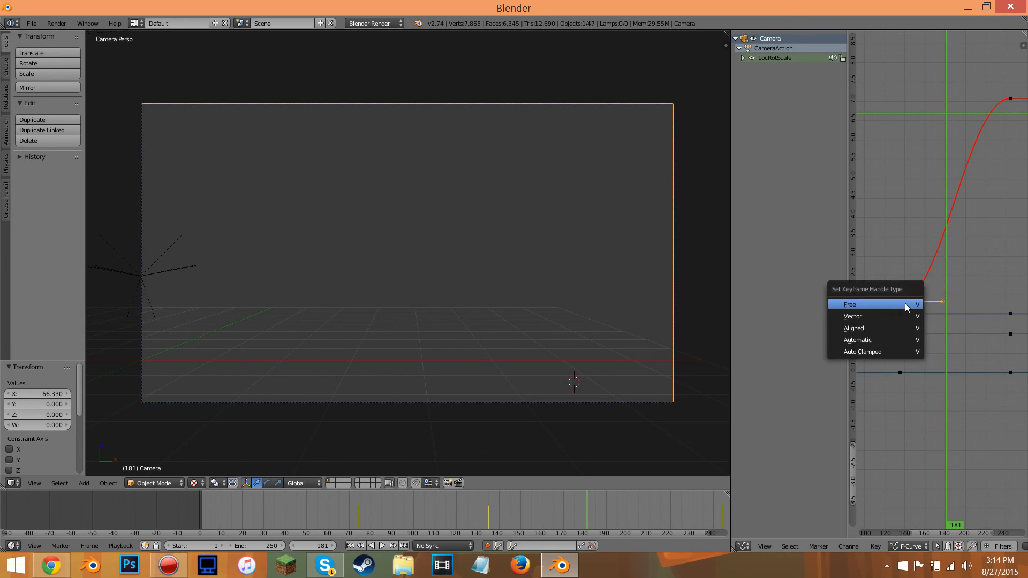
left_click(907, 313)
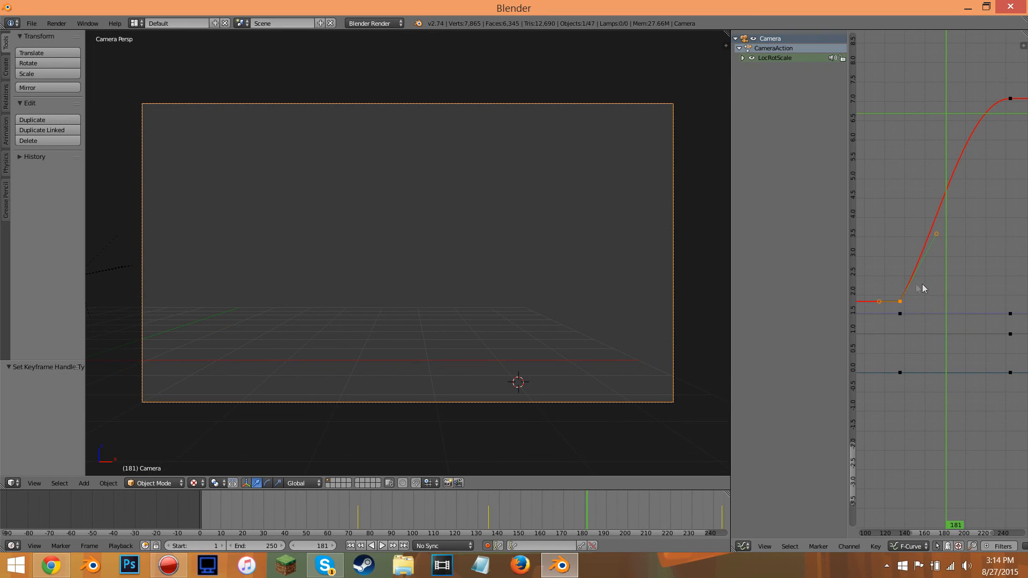
Scrub to frame 132 and play through the camera view to check the camera's movement
left_click_drag(382, 520, 480, 509)
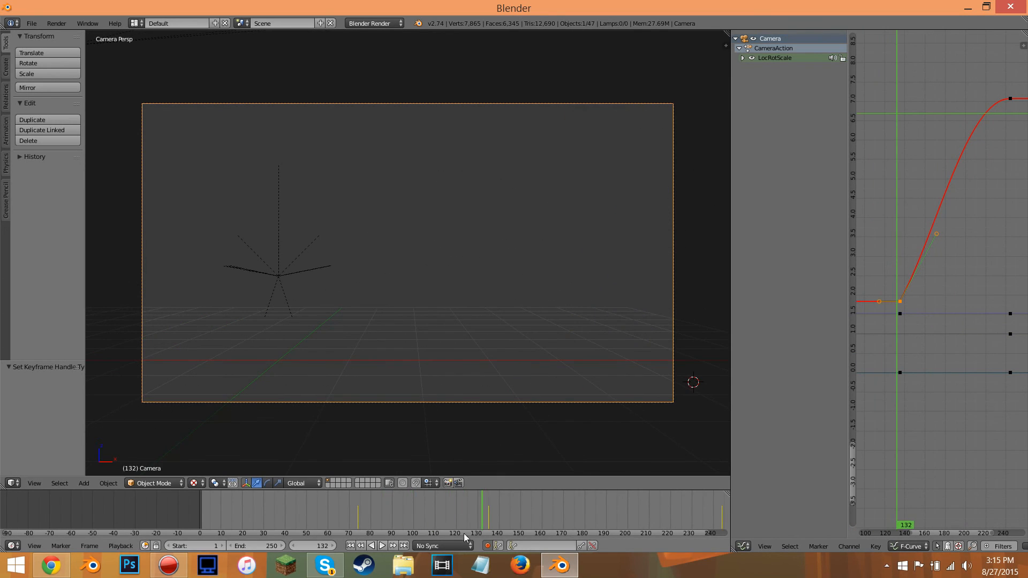
left_click(388, 544)
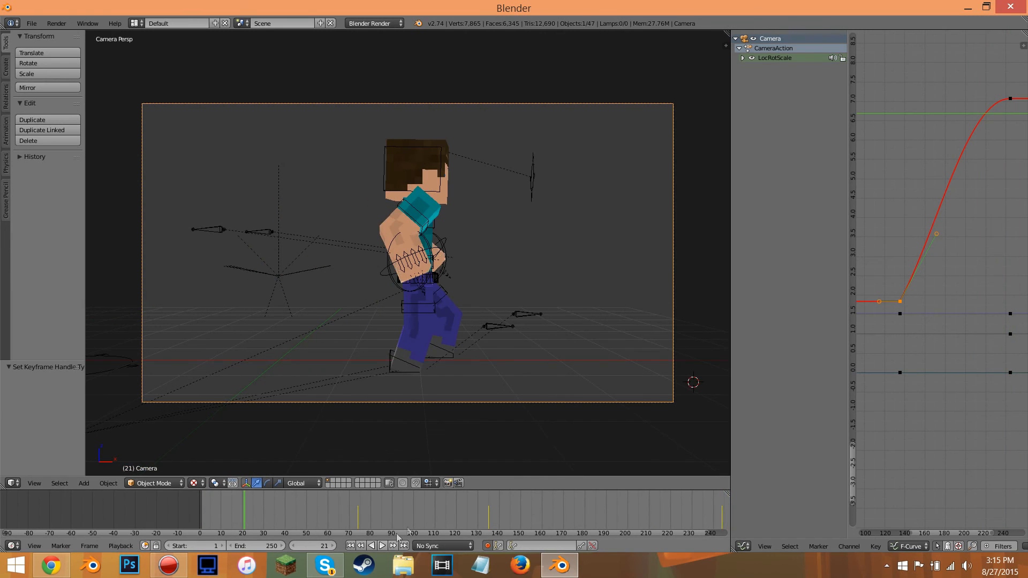
key("Escape")
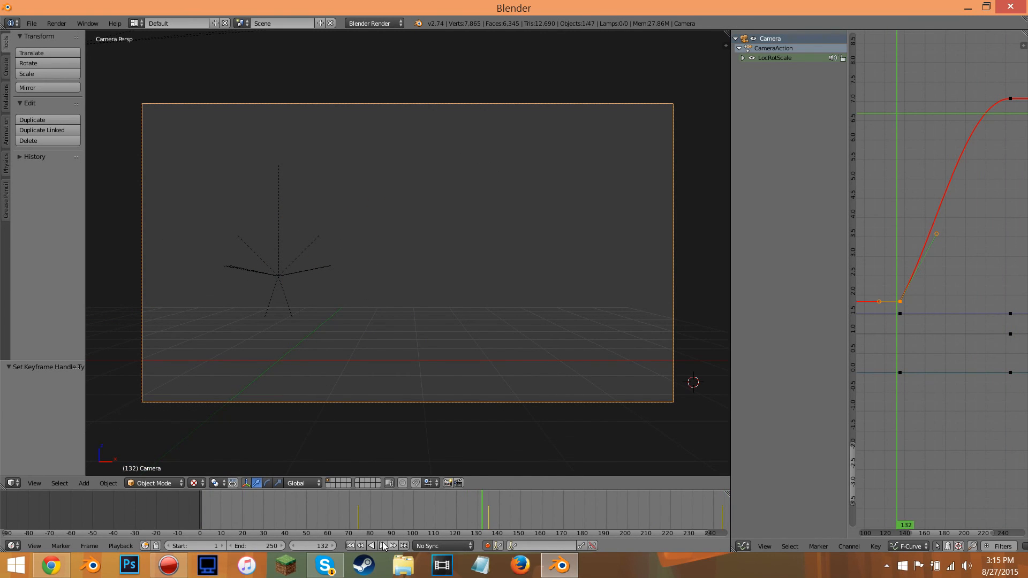
Set the handle type of the red camera curve's last keyframe to Vector and play from frame 132 to check the movement
key("v")
left_click(1003, 97)
left_click(381, 546)
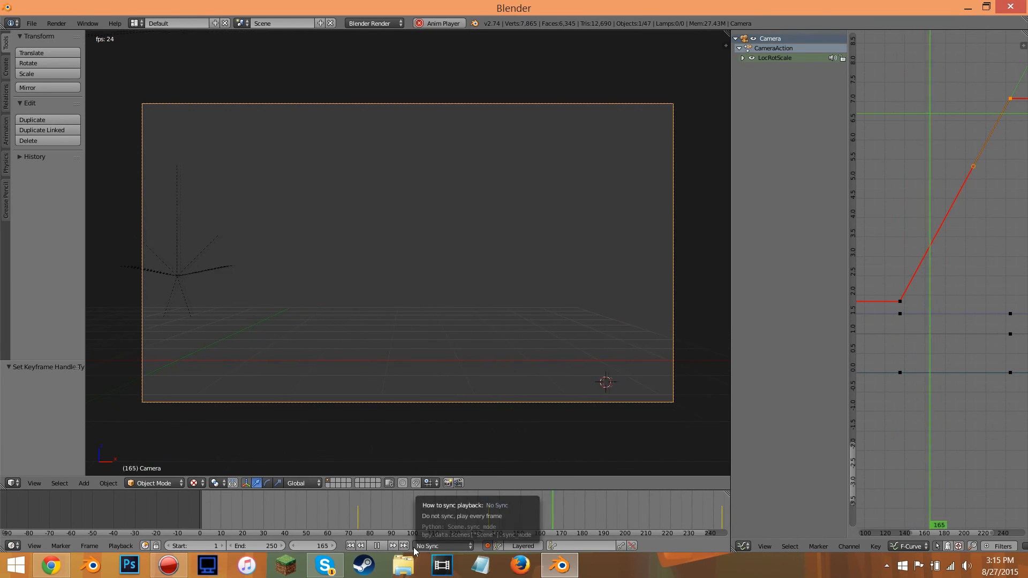
left_click(384, 545)
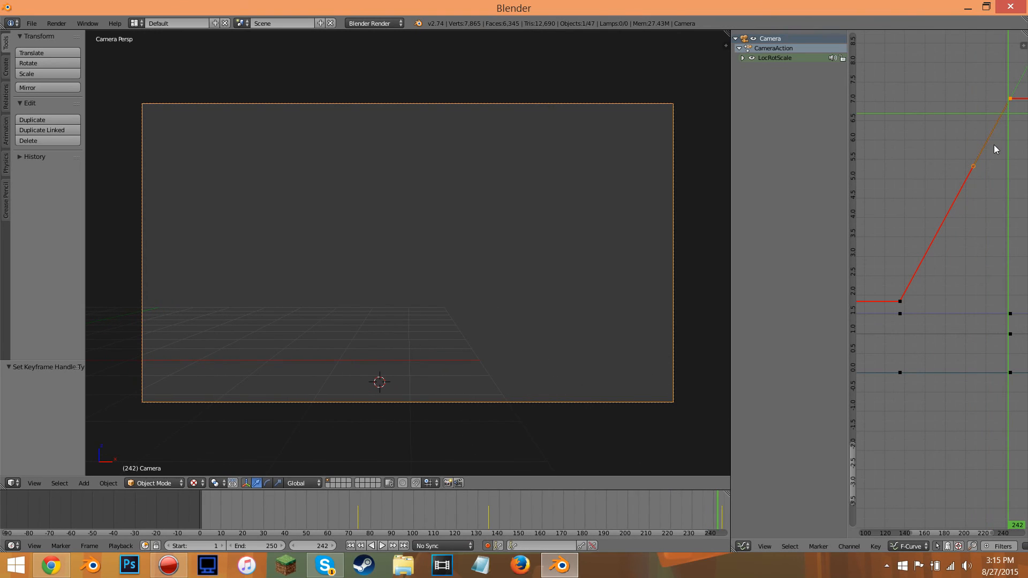
Move the last camera keyframe's incoming handle about 6.4 frames earlier and 0.111 higher, and play from frame 128 to check it
right_click_drag(969, 171, 964, 160)
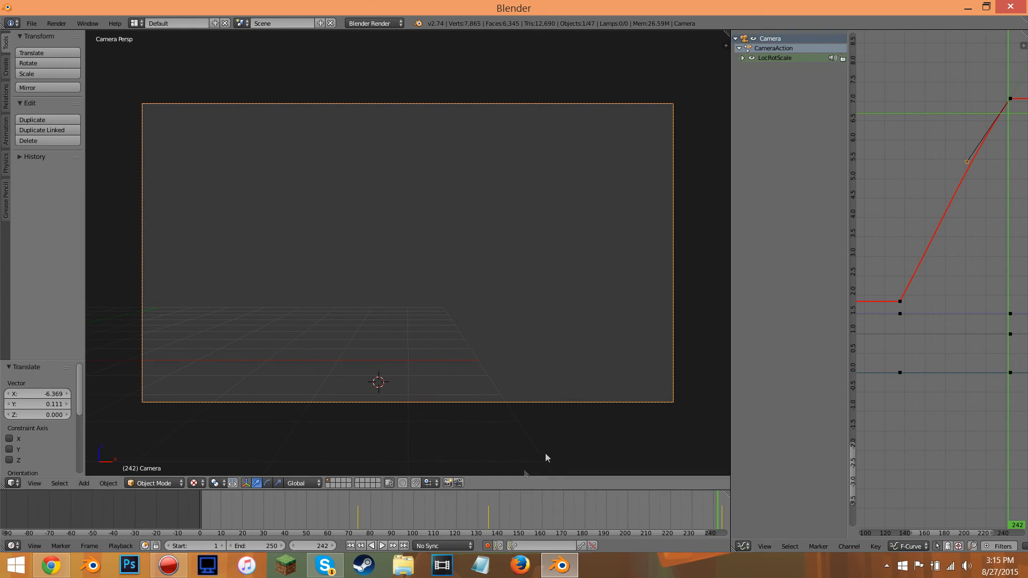
left_click_drag(497, 505, 472, 517)
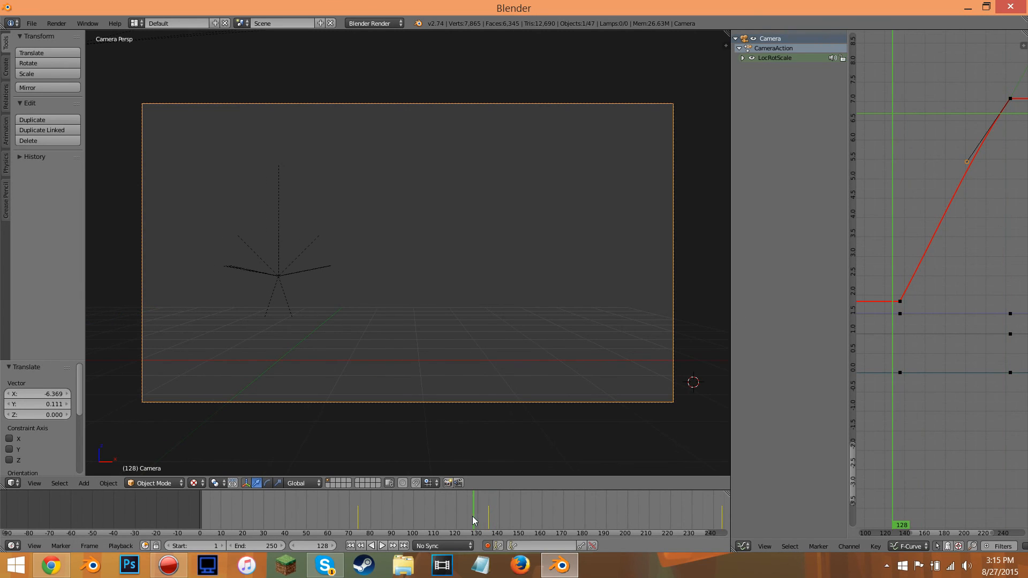
left_click(381, 545)
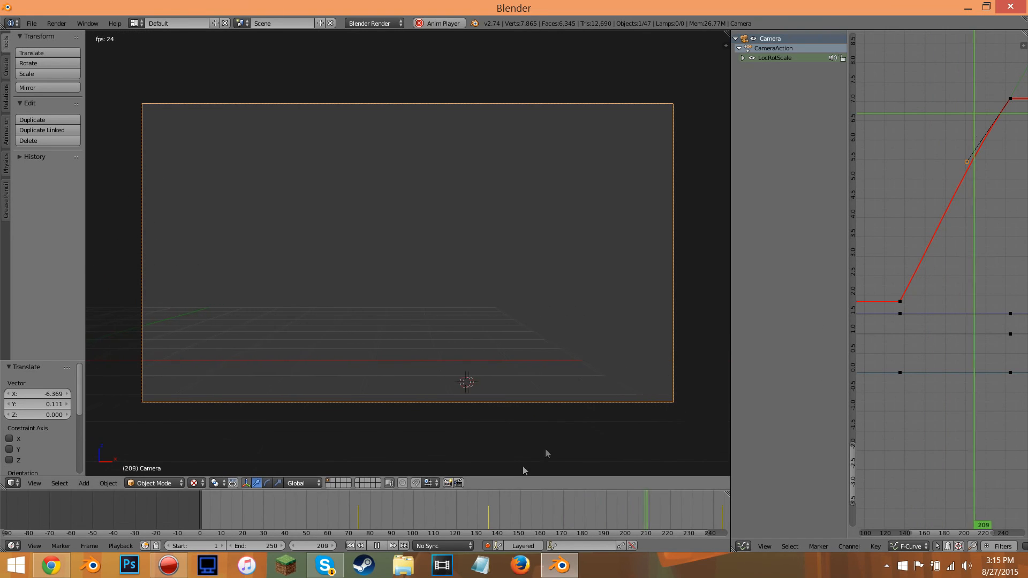
left_click(377, 545)
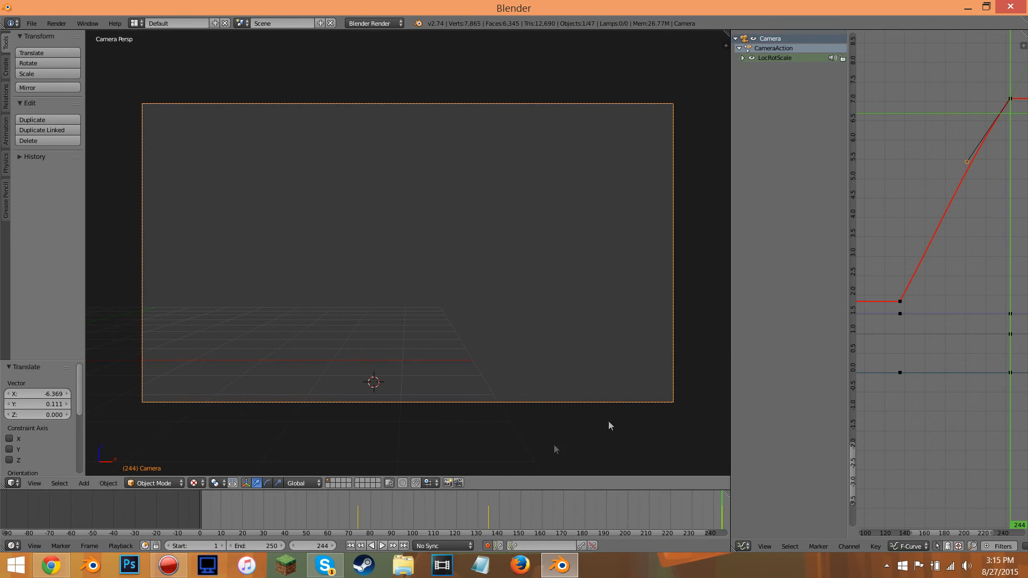